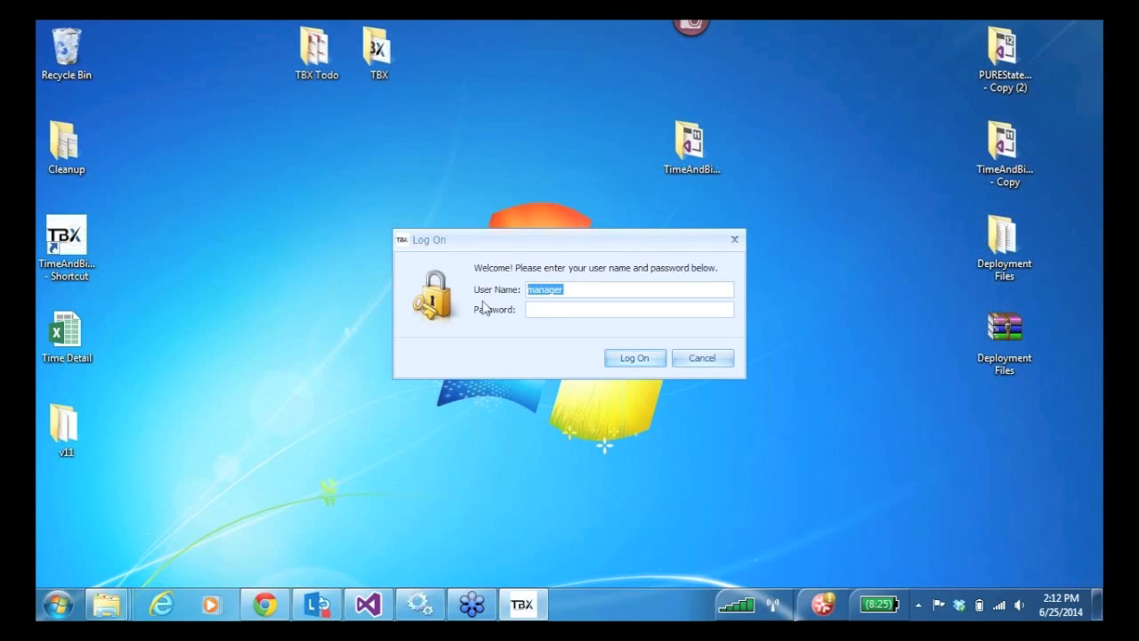
Log on with the user name admin and maximize the main window.
type("admin")
left_click(635, 358)
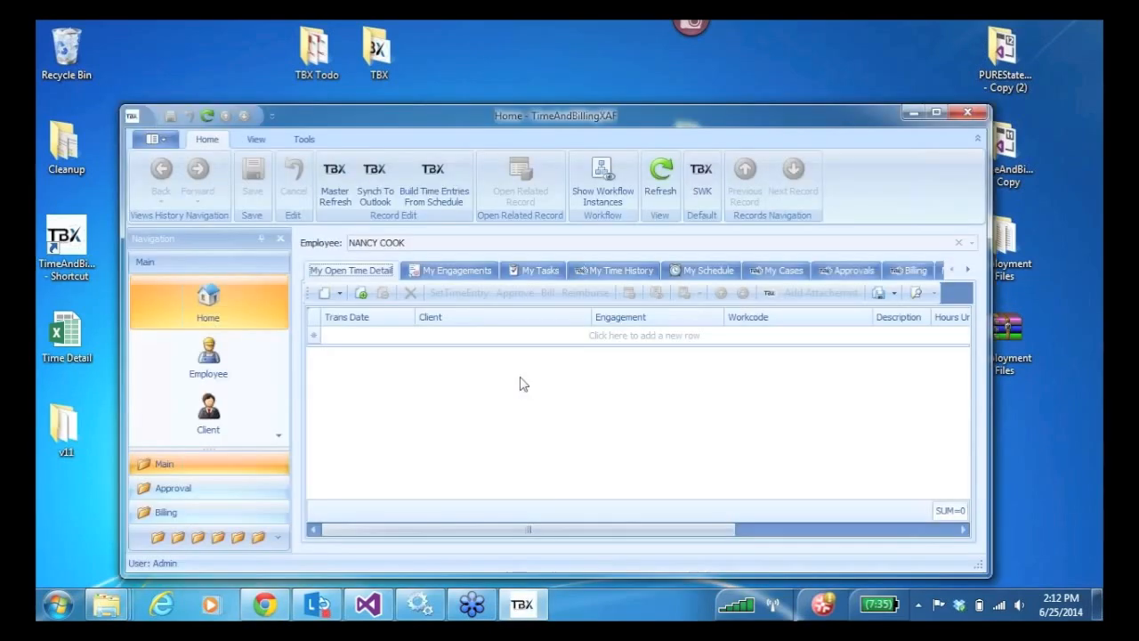
left_click(936, 112)
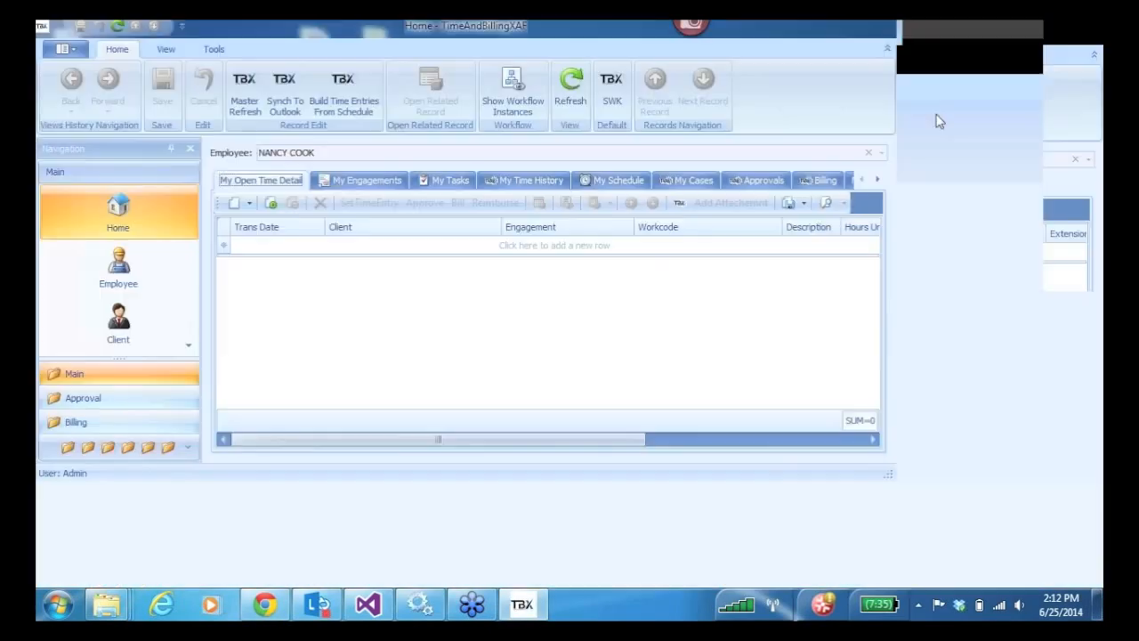
Extend the list of navigation groups down to Configuration and open the Configuration group.
left_click_drag(102, 463, 104, 398)
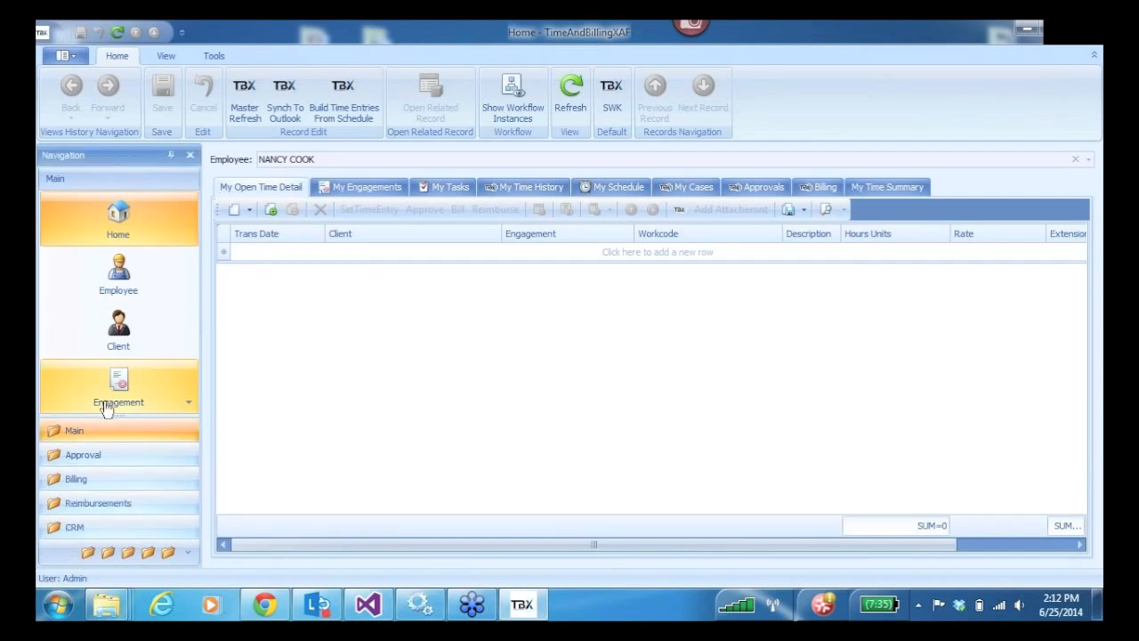
left_click_drag(105, 405, 109, 377)
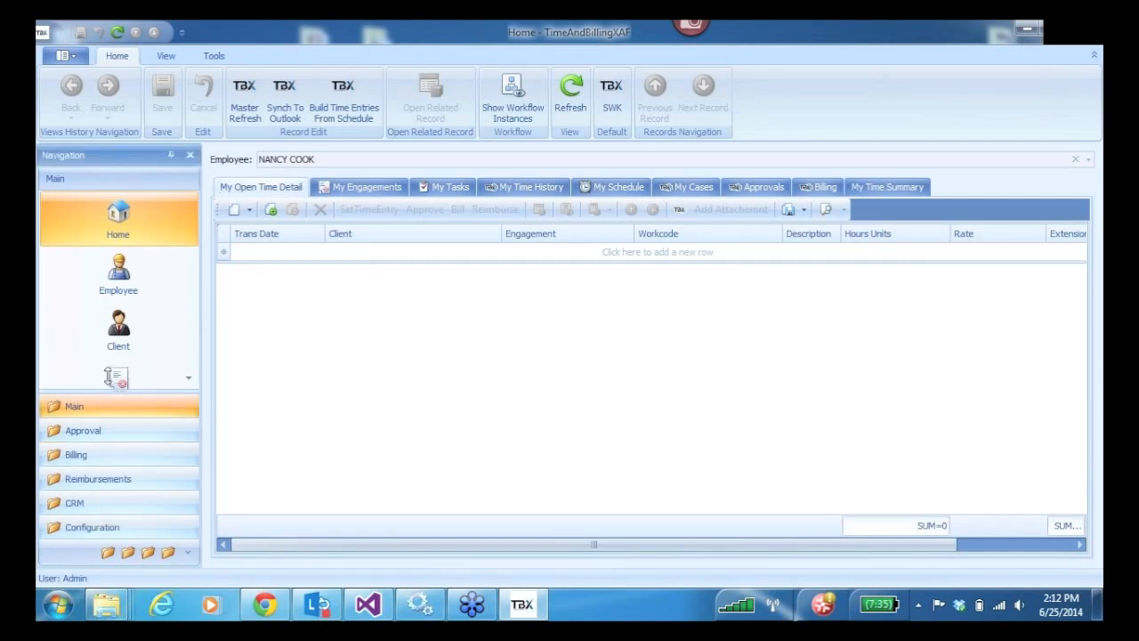
left_click(89, 528)
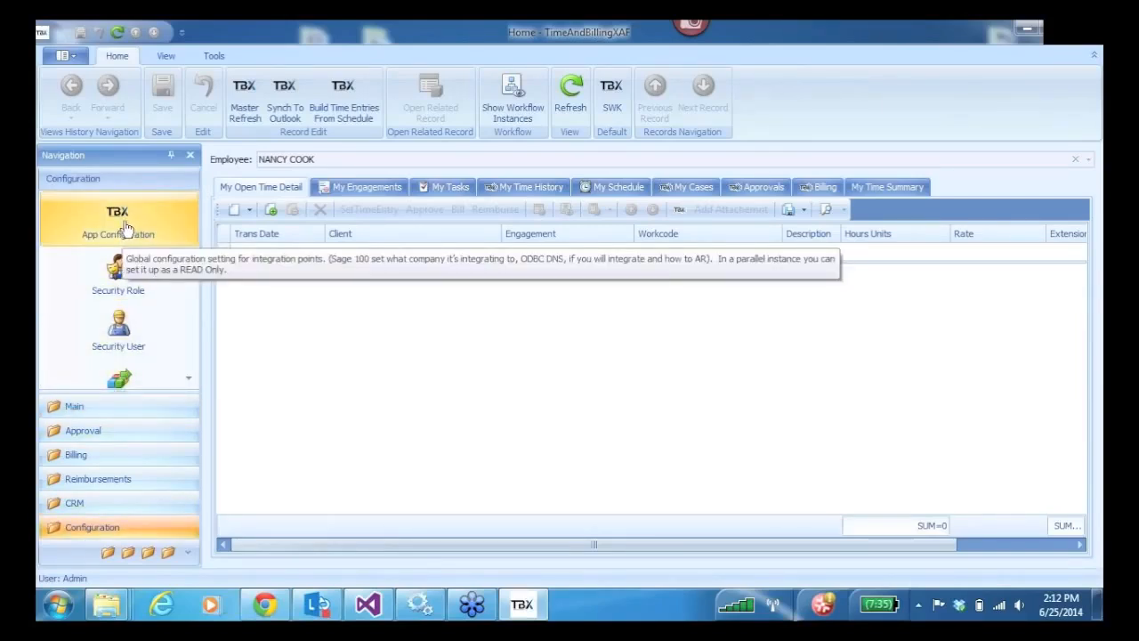
Look through the Main, Approval, Billing, Reimbursements, CRM and Configuration navigation groups.
left_click(100, 413)
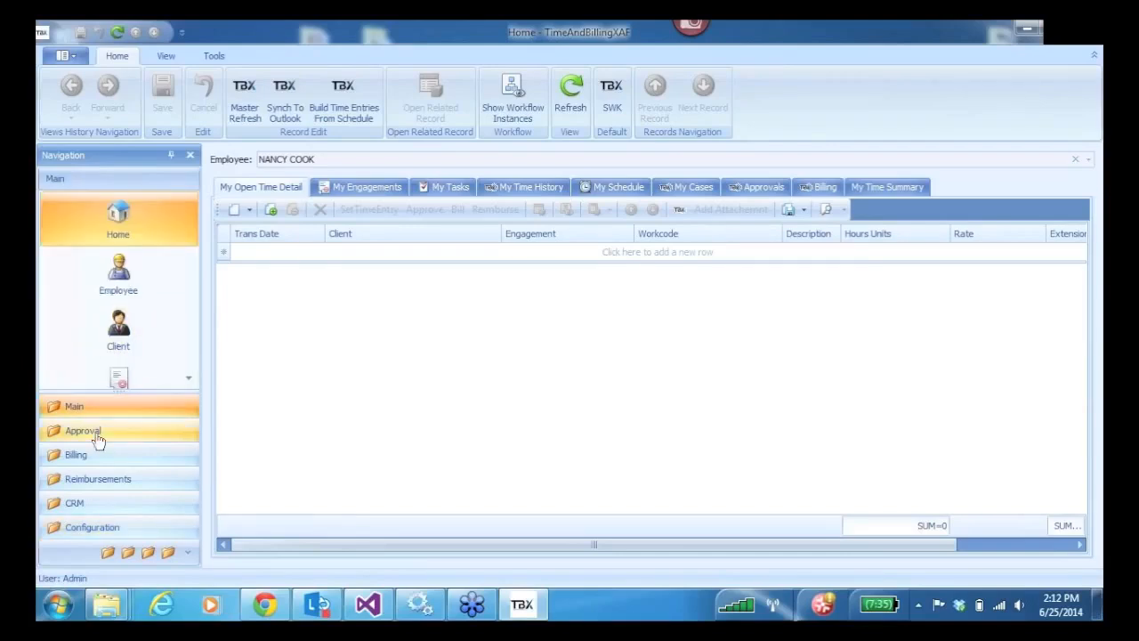
left_click(92, 454)
left_click(93, 433)
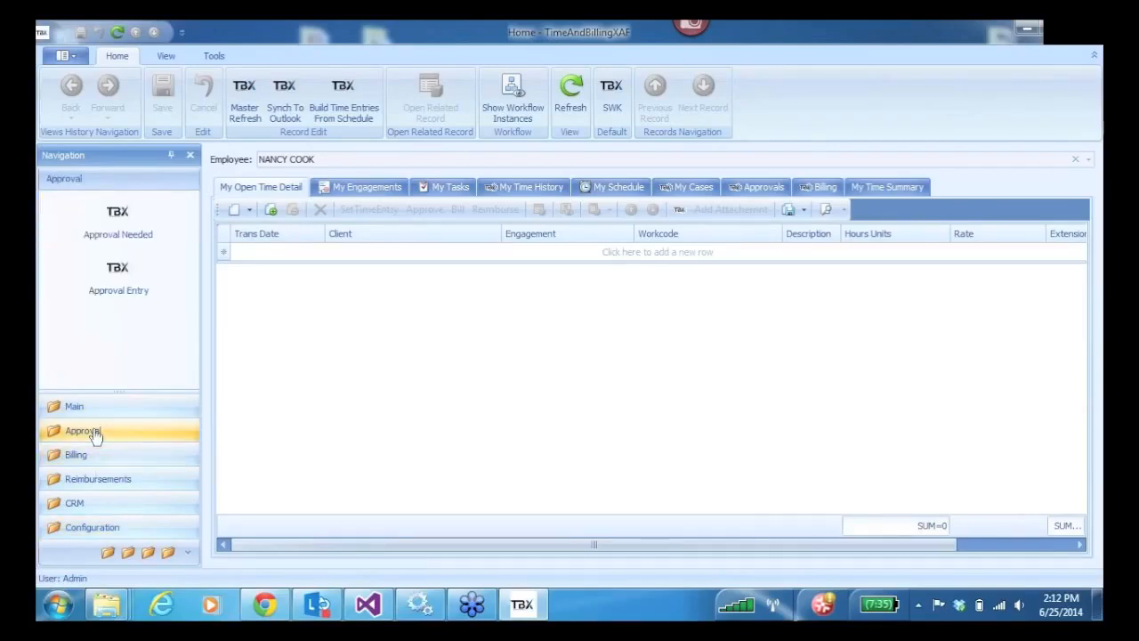
left_click(95, 482)
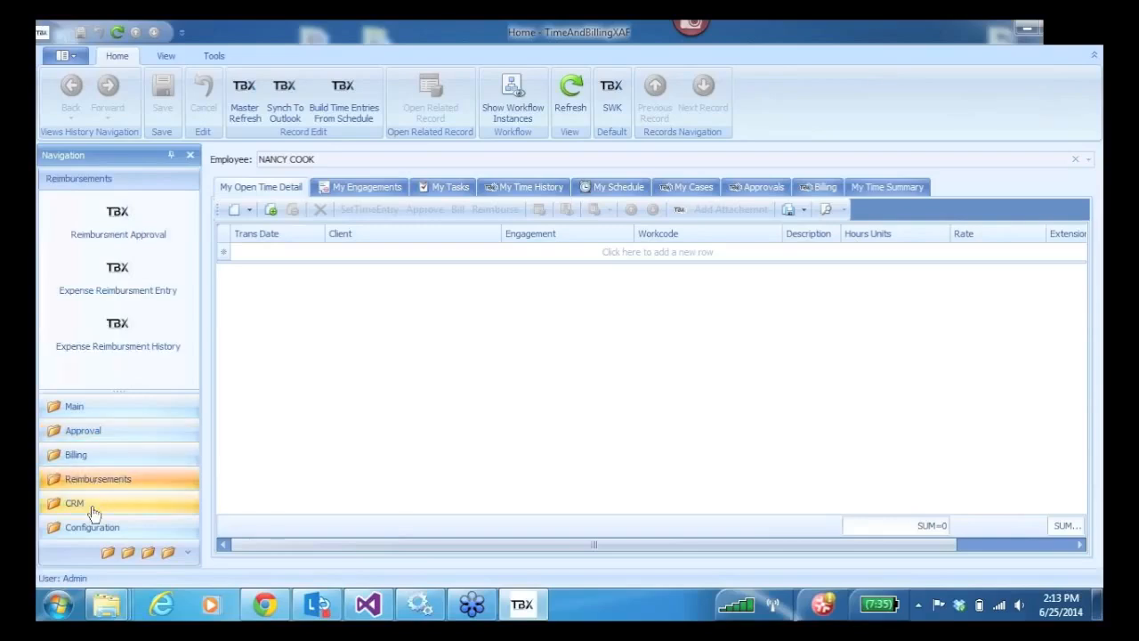
left_click(95, 507)
left_click(96, 528)
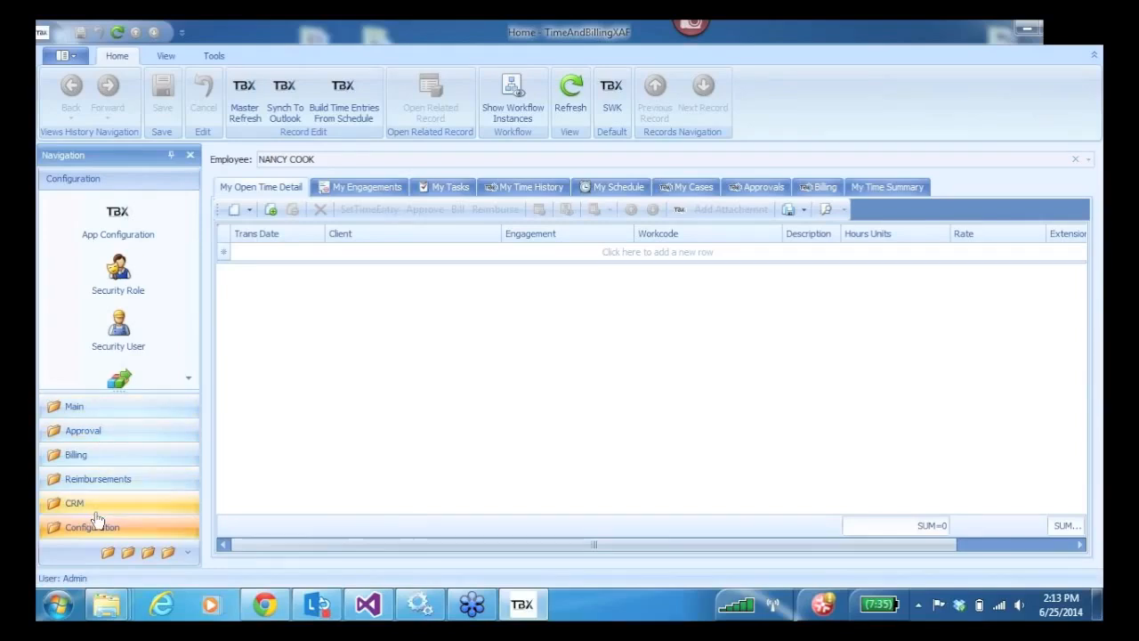
In App Configuration, try Read only for the Accounts Receivable integration, and set it back to BOI.
mouse_move(118, 224)
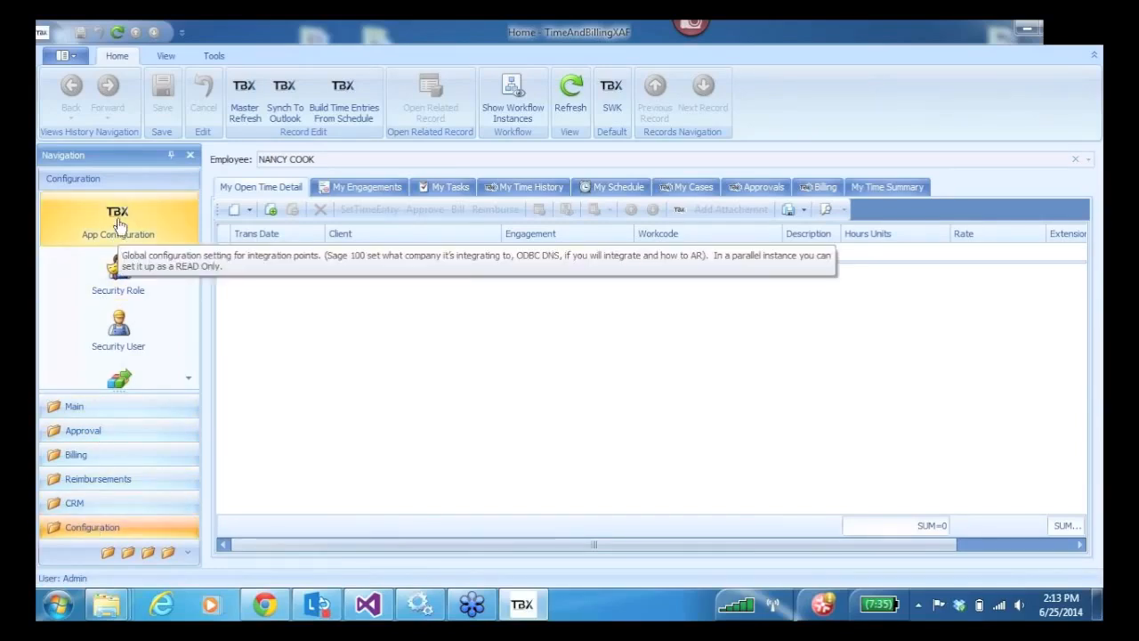
left_click(118, 224)
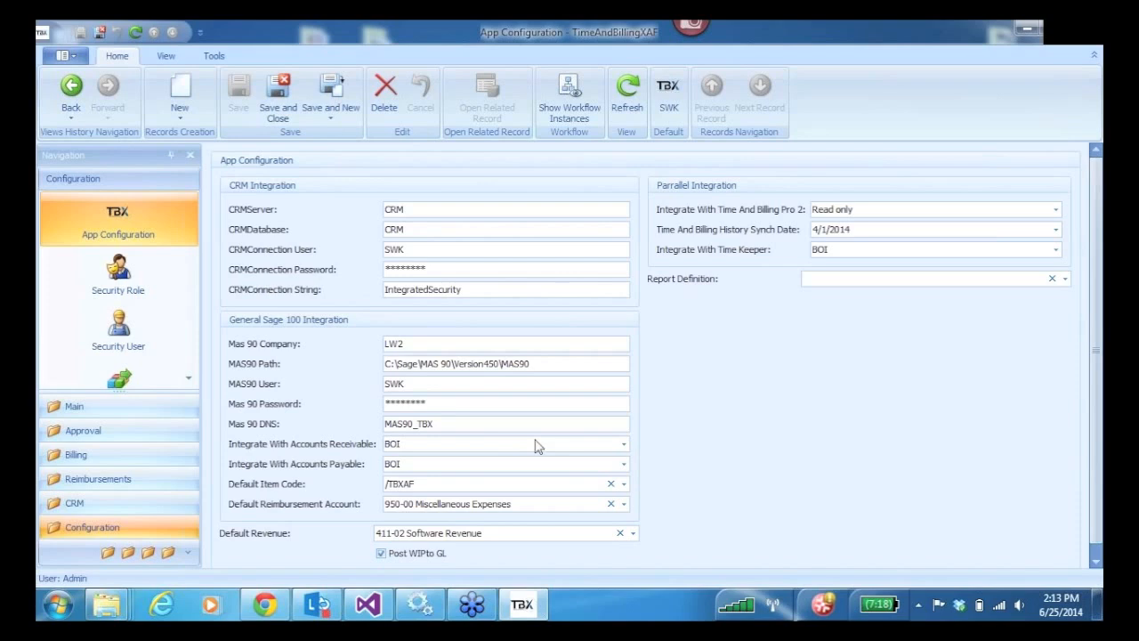
left_click(624, 444)
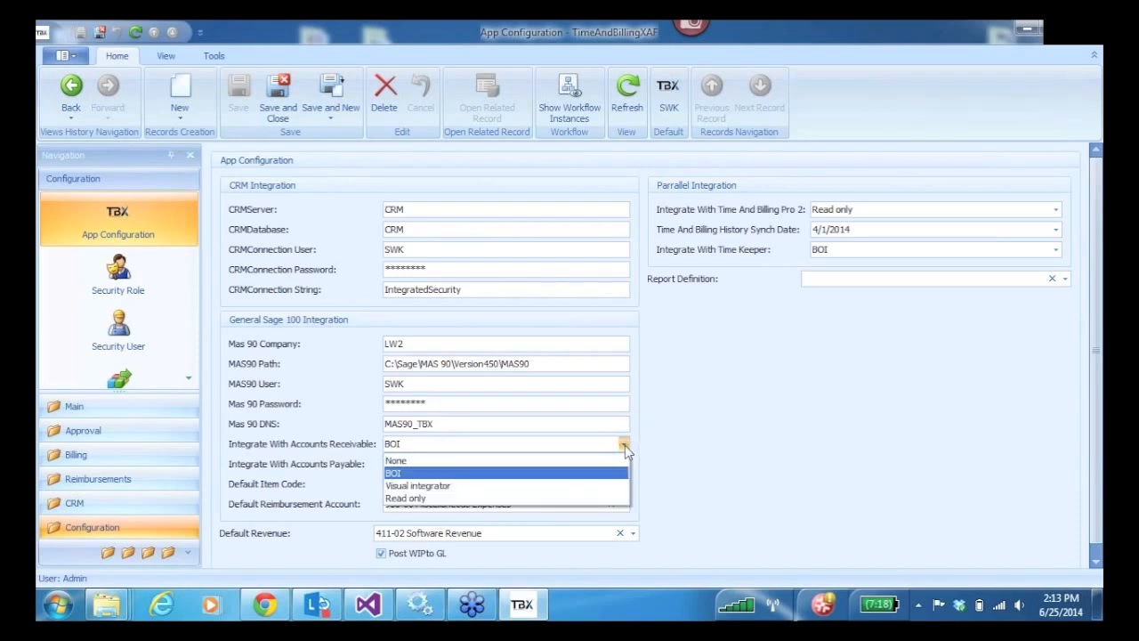
left_click(566, 500)
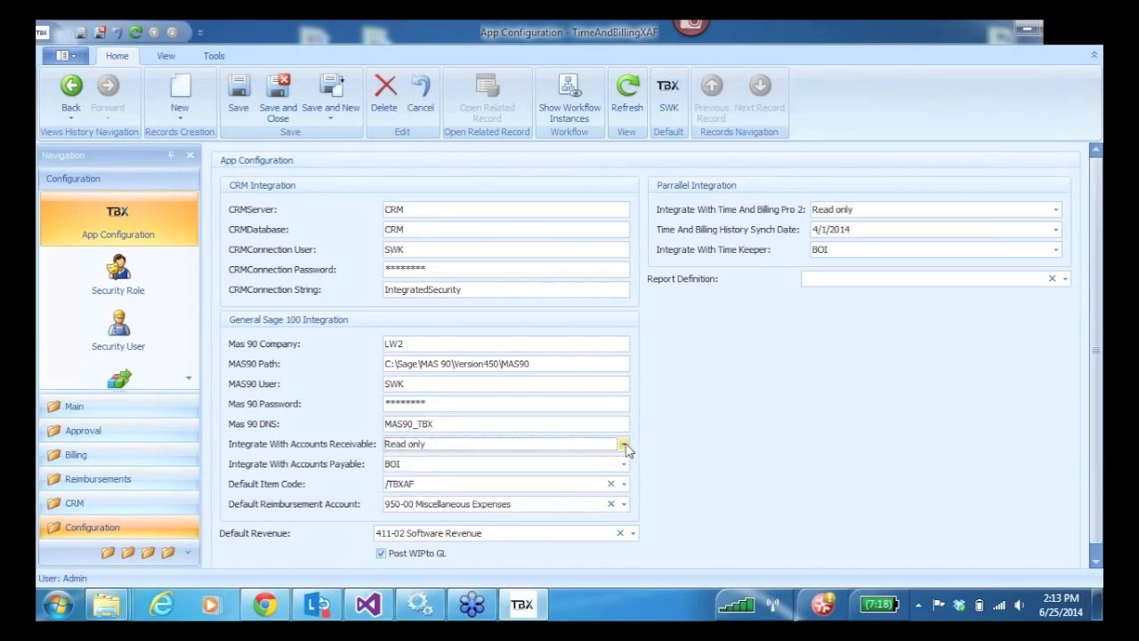
left_click(625, 445)
left_click(557, 473)
Save the App Configuration changes and open the BasicUser security role.
left_click(125, 282)
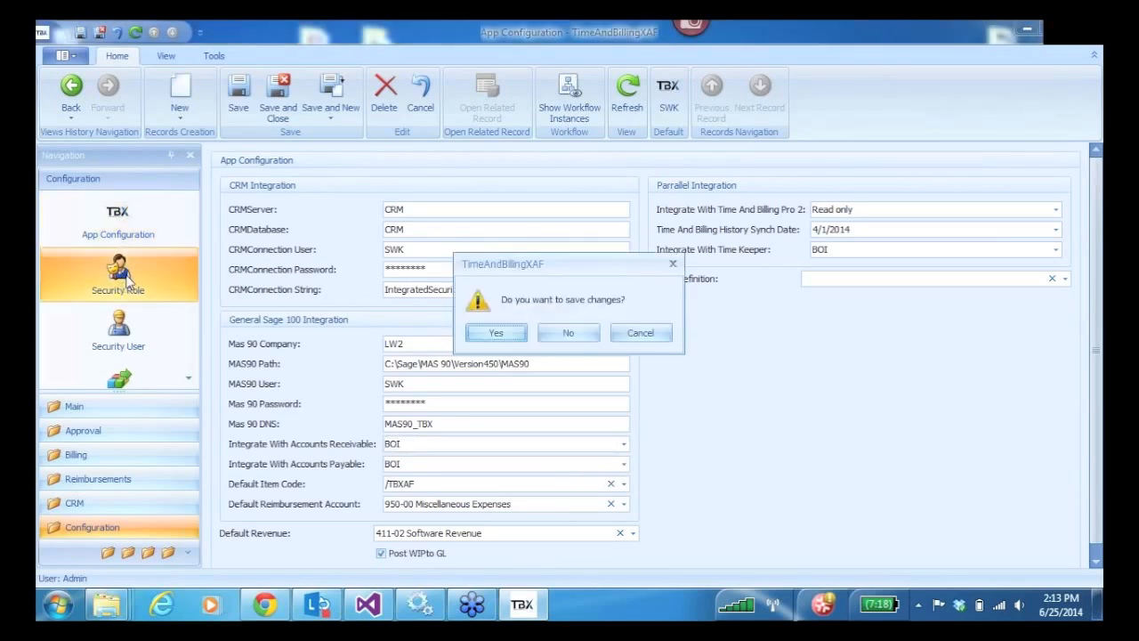
left_click(524, 331)
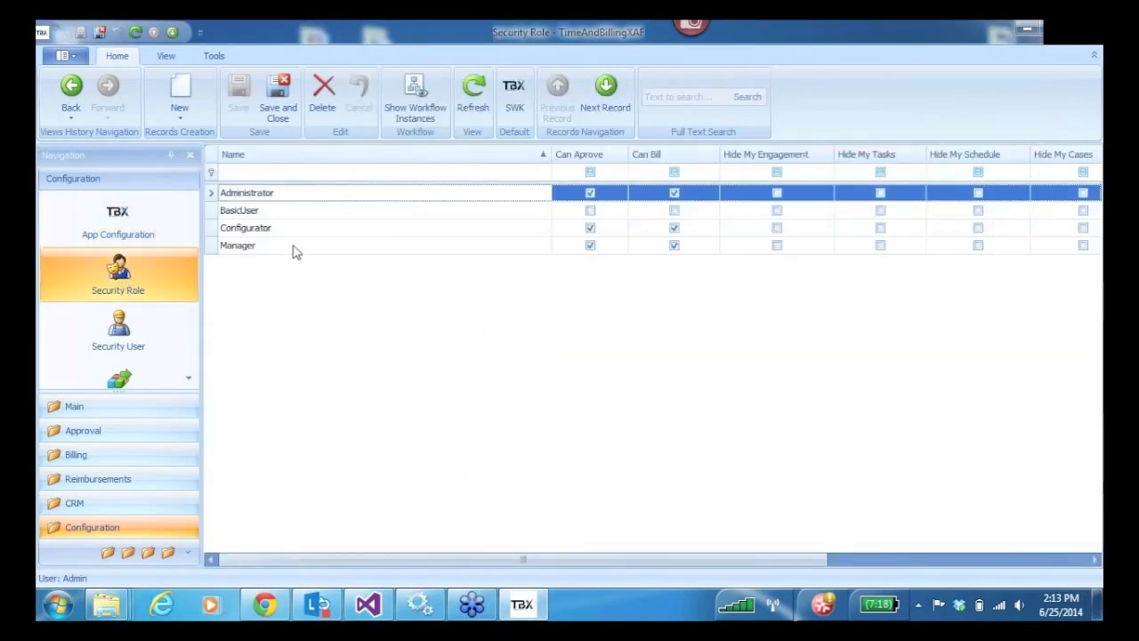
double_click(213, 214)
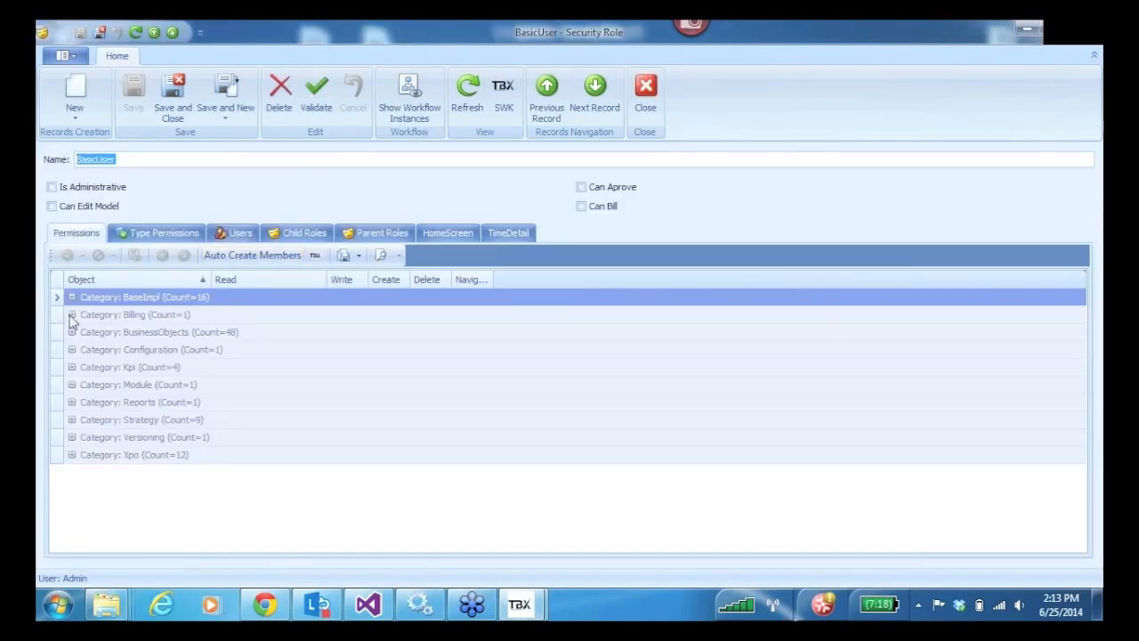
Examine the BasicUser role's object permissions in the Billing and BusinessObjects categories.
left_click(72, 315)
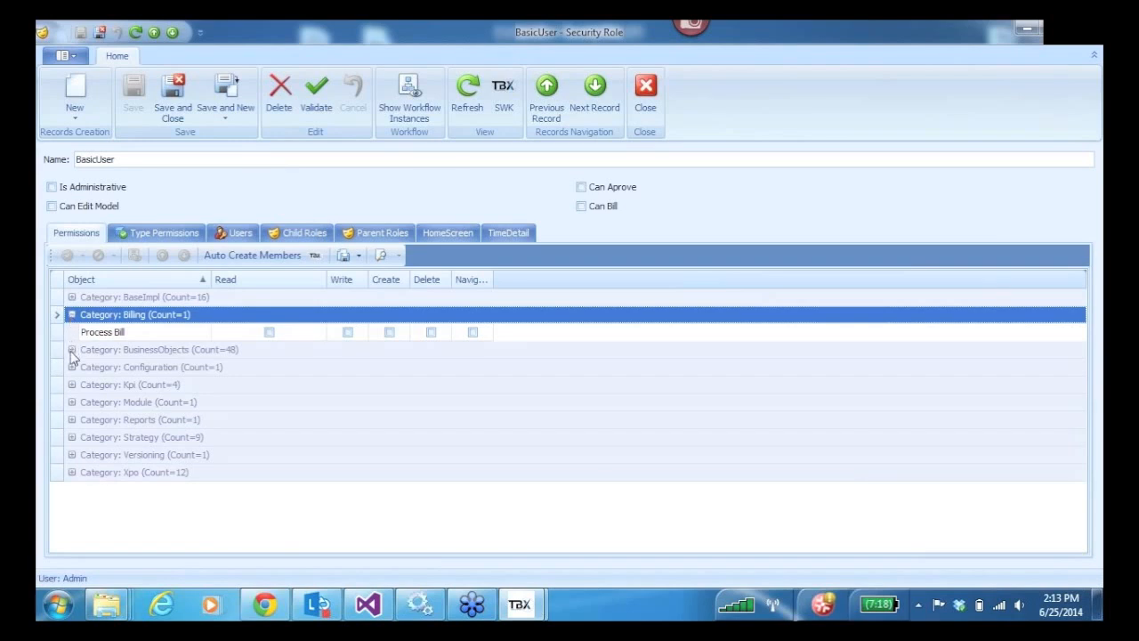
left_click(71, 349)
left_click_drag(1078, 311, 1082, 420)
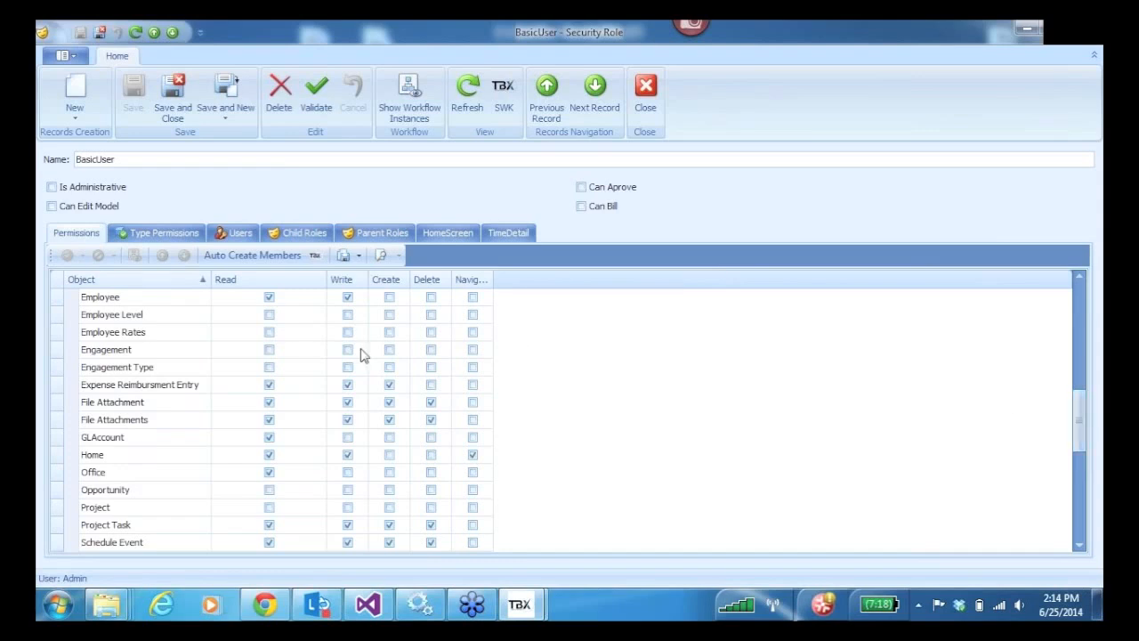
Review the Engagement object's member permissions and the remaining BusinessObjects permissions of the BasicUser role.
left_click(103, 353)
double_click(103, 352)
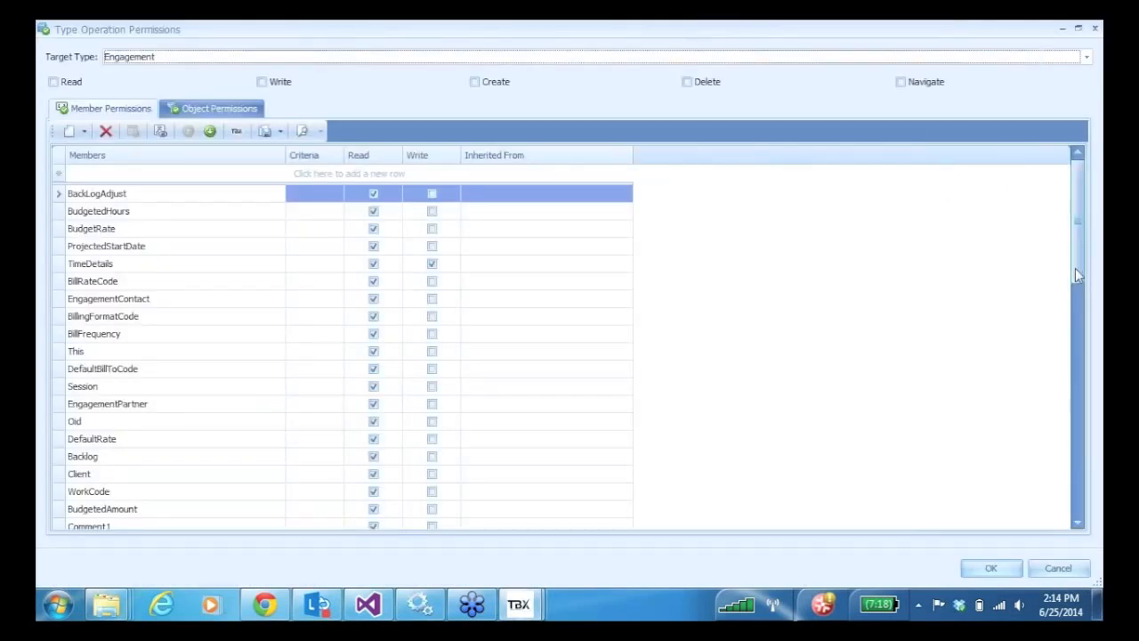
left_click_drag(1075, 270, 1074, 423)
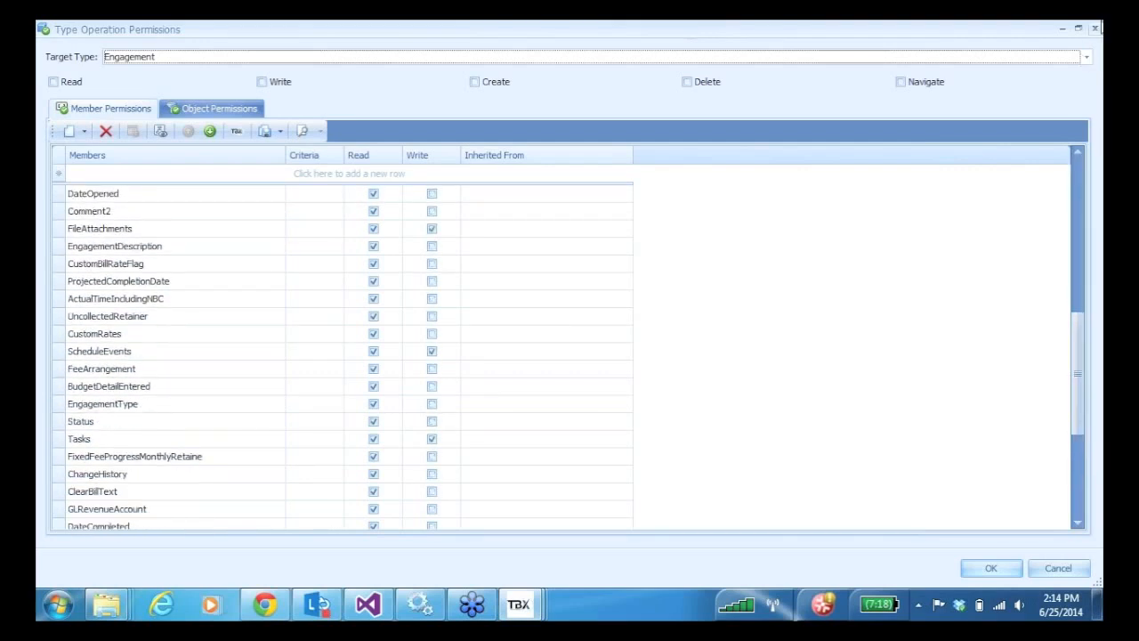
left_click(1095, 31)
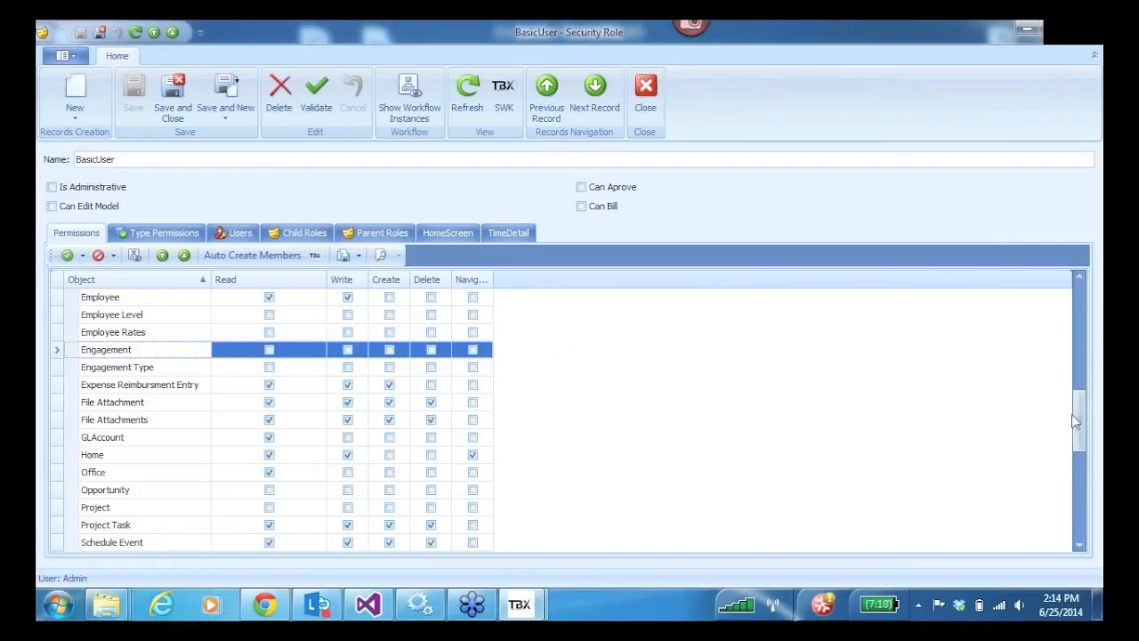
left_click_drag(1082, 422, 1082, 447)
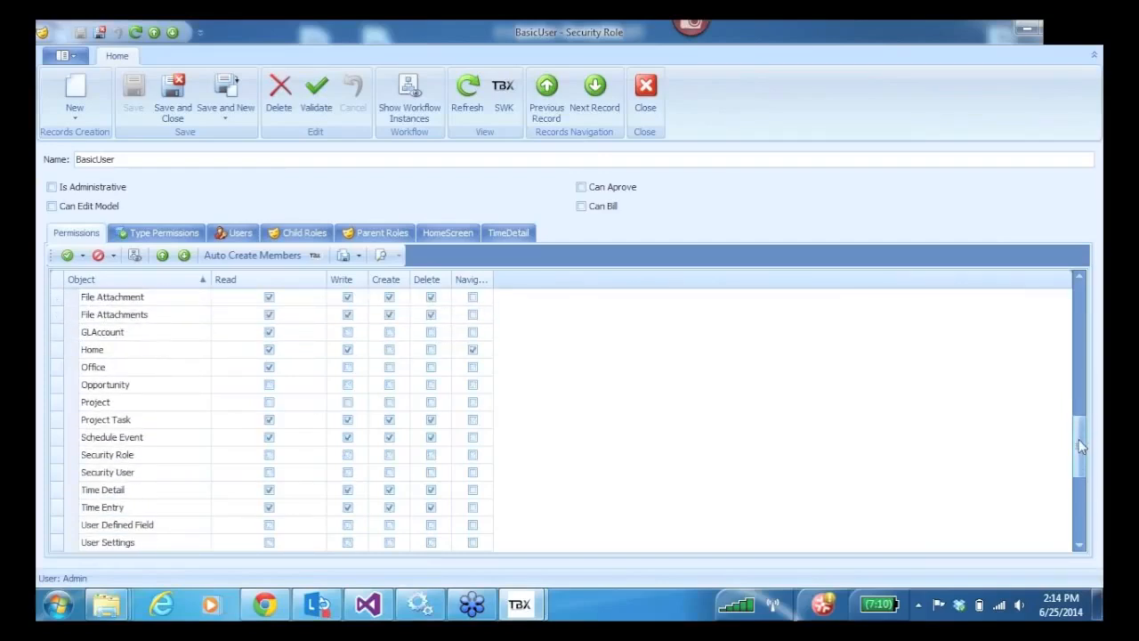
left_click_drag(1081, 447, 1080, 385)
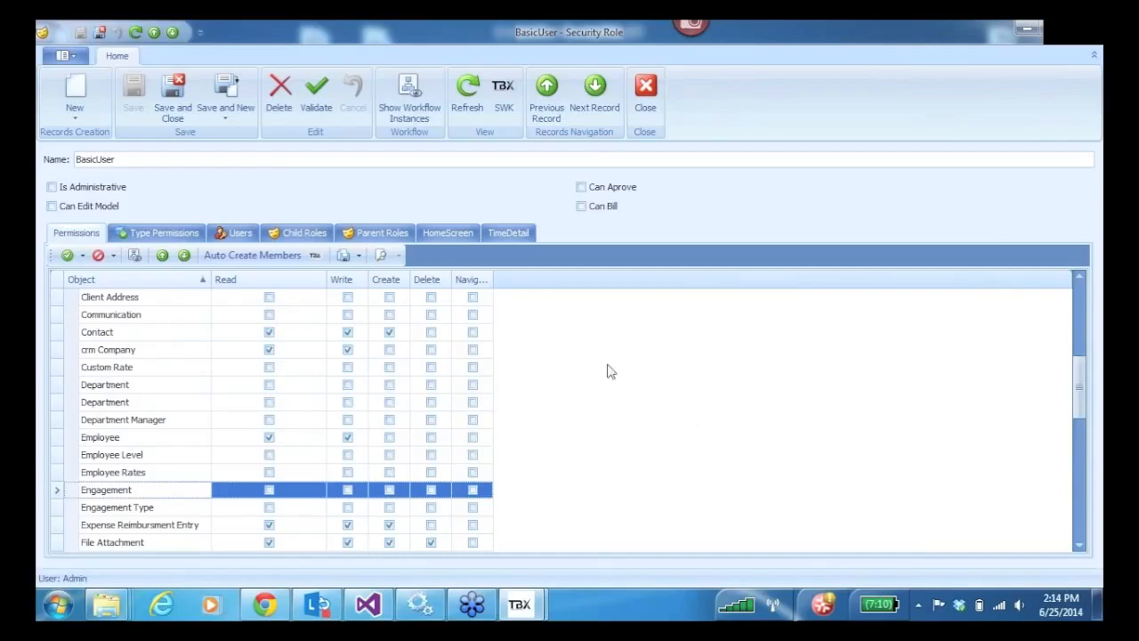
Hide My Cases, My Schedule, My Time History, My Tasks and My Engagement on the BasicUser role's home screen, and save the role.
left_click(449, 236)
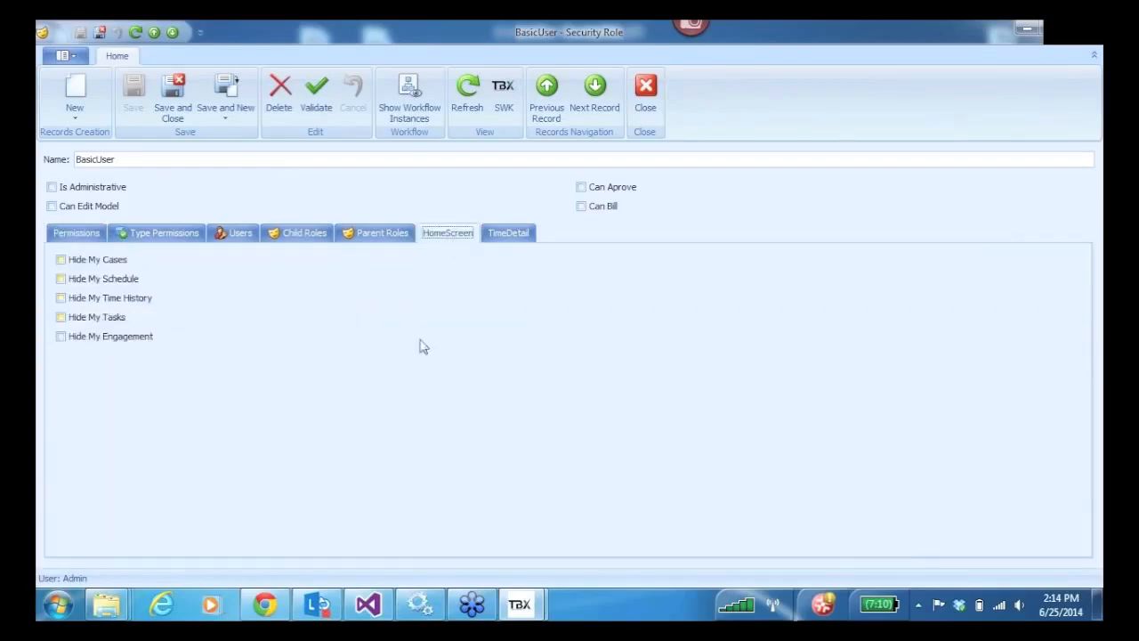
left_click(60, 259)
left_click(60, 278)
left_click(60, 298)
left_click(60, 317)
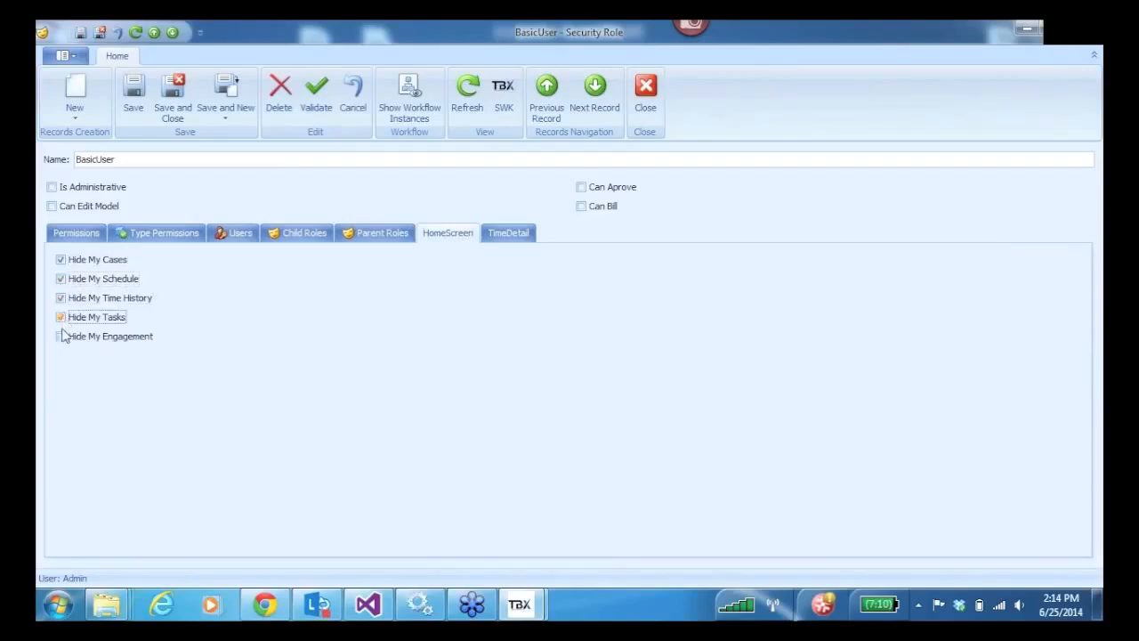
left_click(62, 339)
left_click(131, 87)
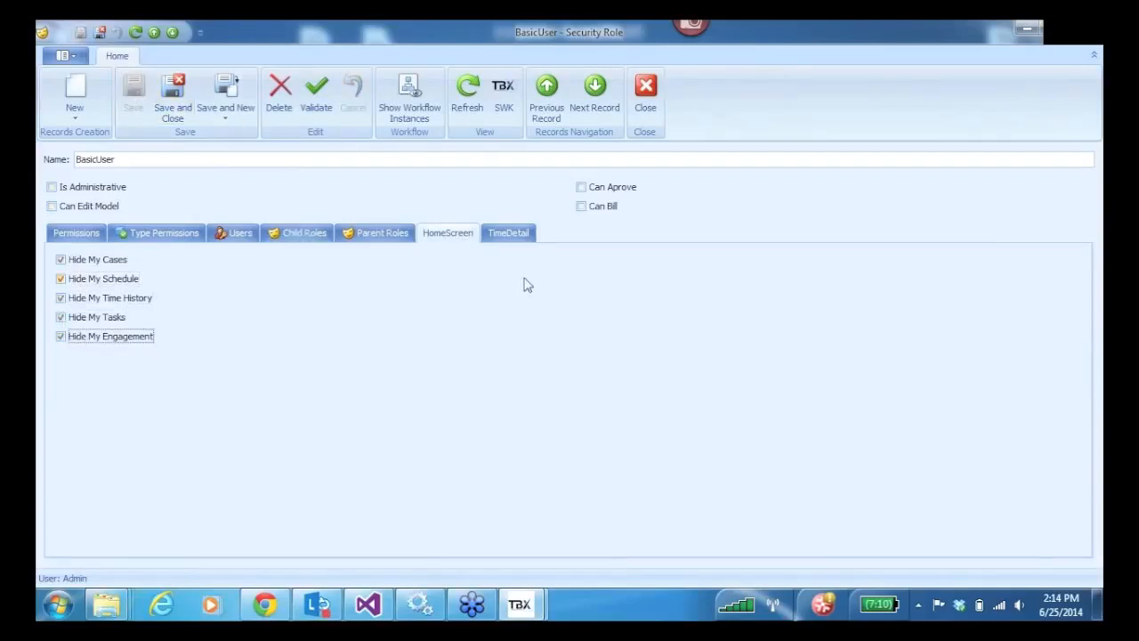
Check the BasicUser role's TimeDetail, HomeScreen and Permissions settings, and close the role.
left_click(511, 237)
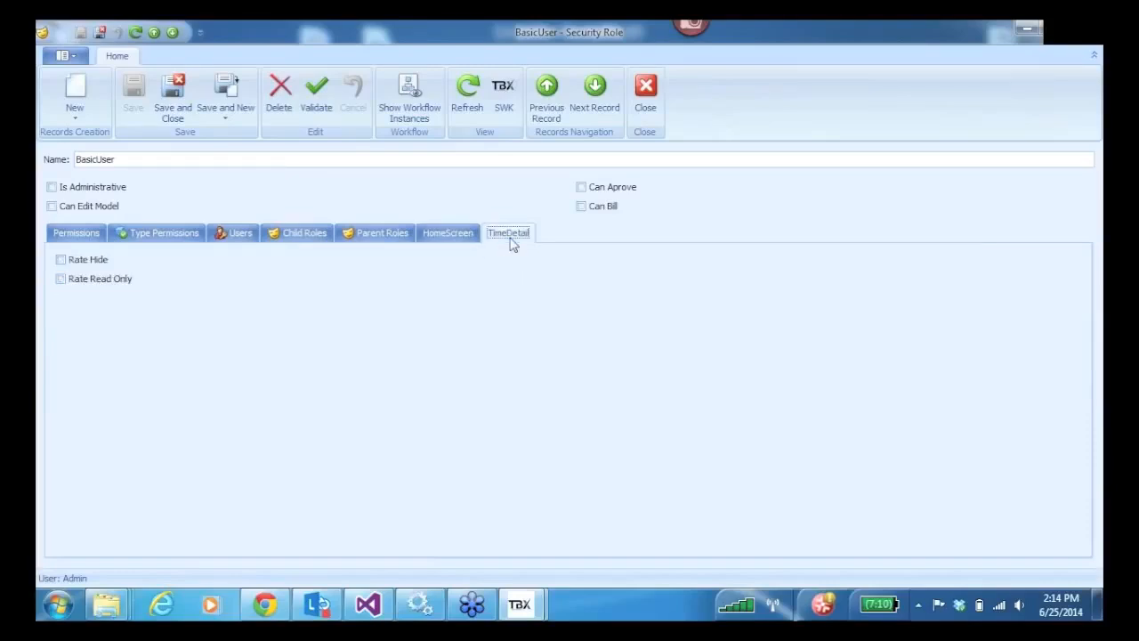
left_click(449, 237)
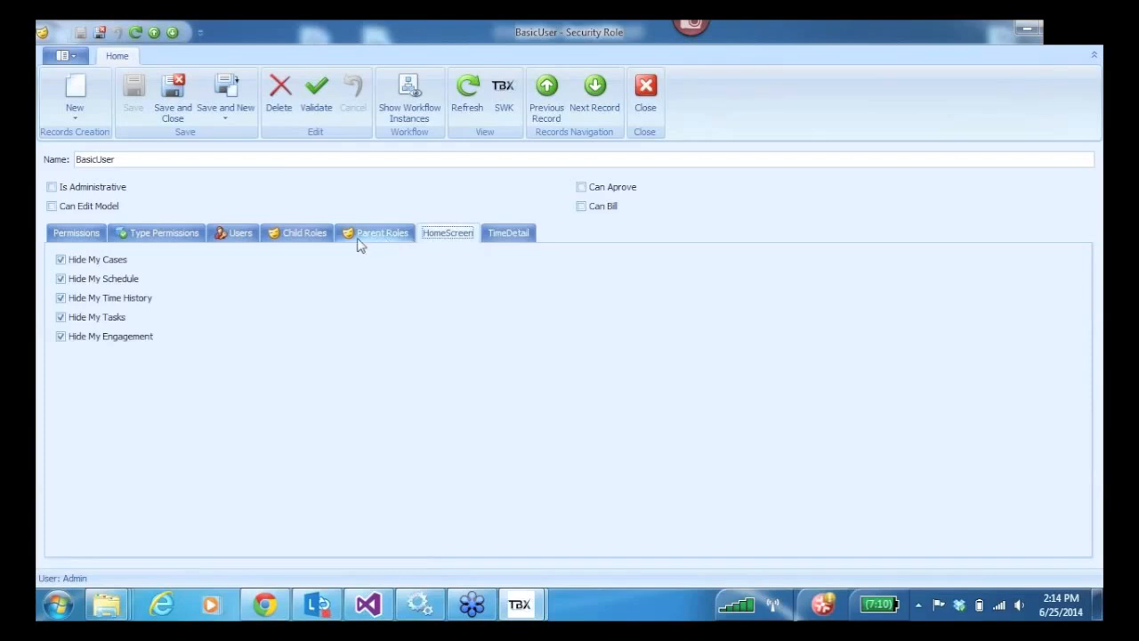
left_click(84, 235)
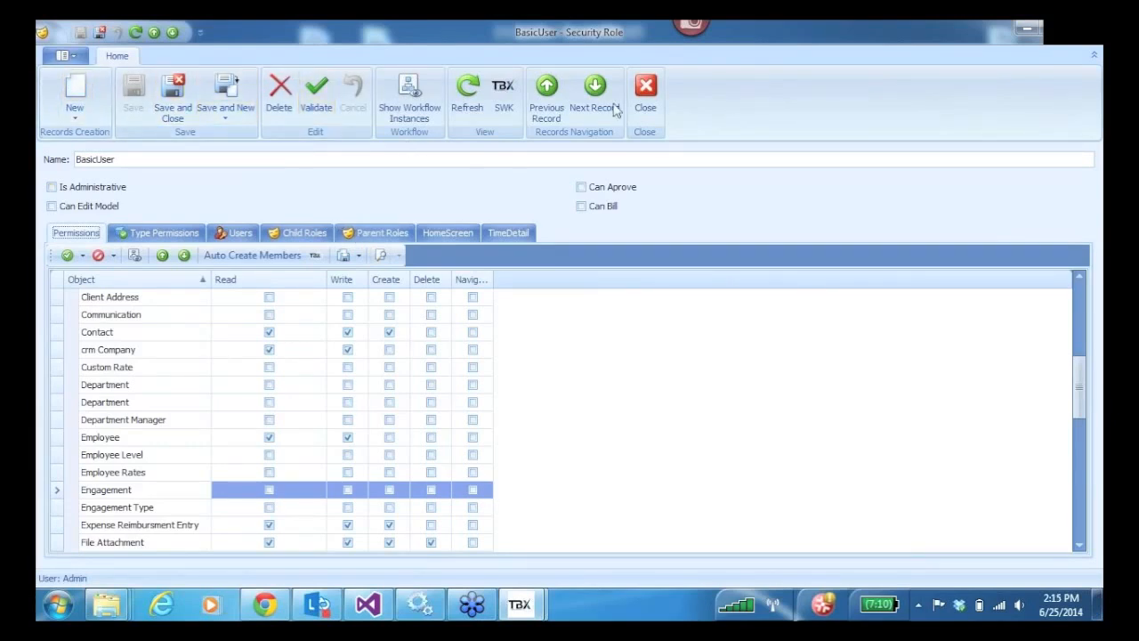
left_click(646, 96)
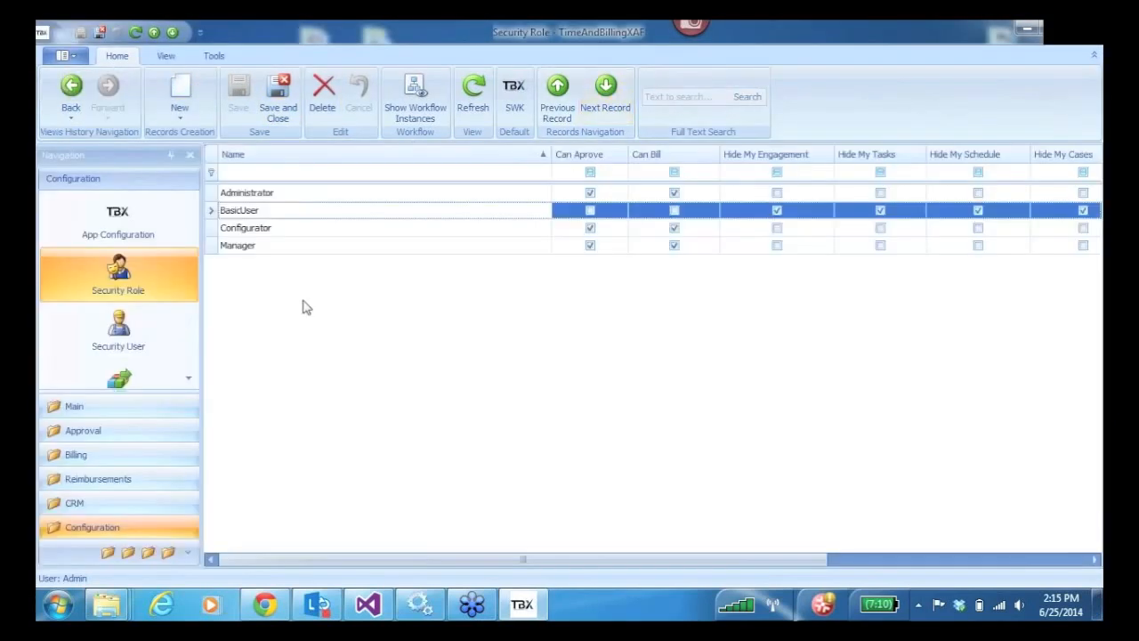
Examine the employee, active status and roles assigned to the BasicUser security user, and close the record.
left_click(122, 335)
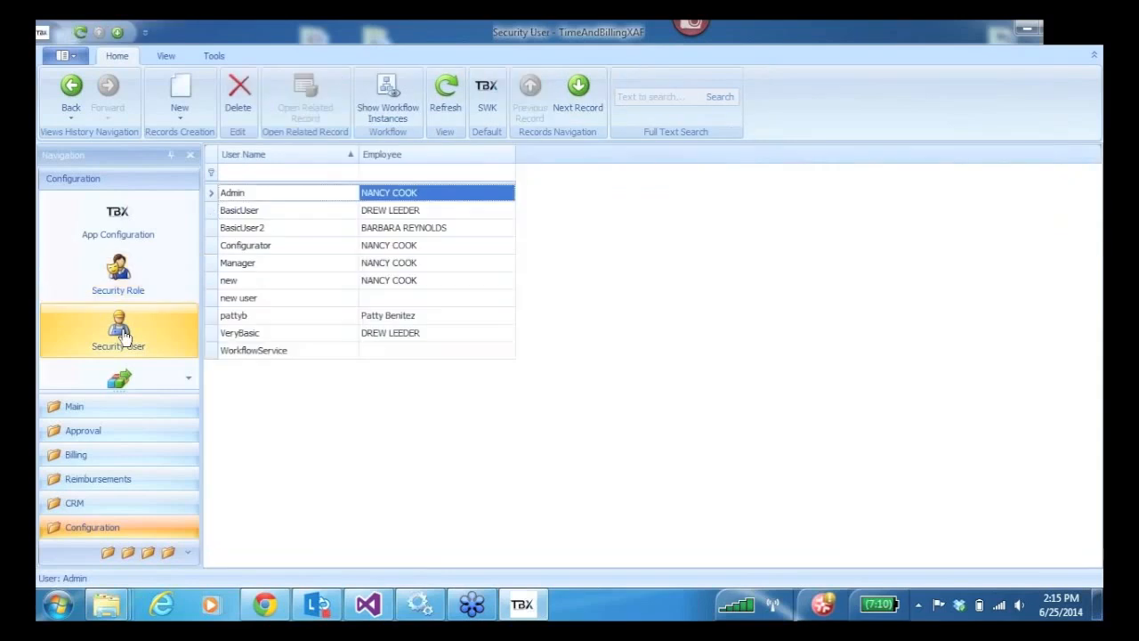
double_click(215, 216)
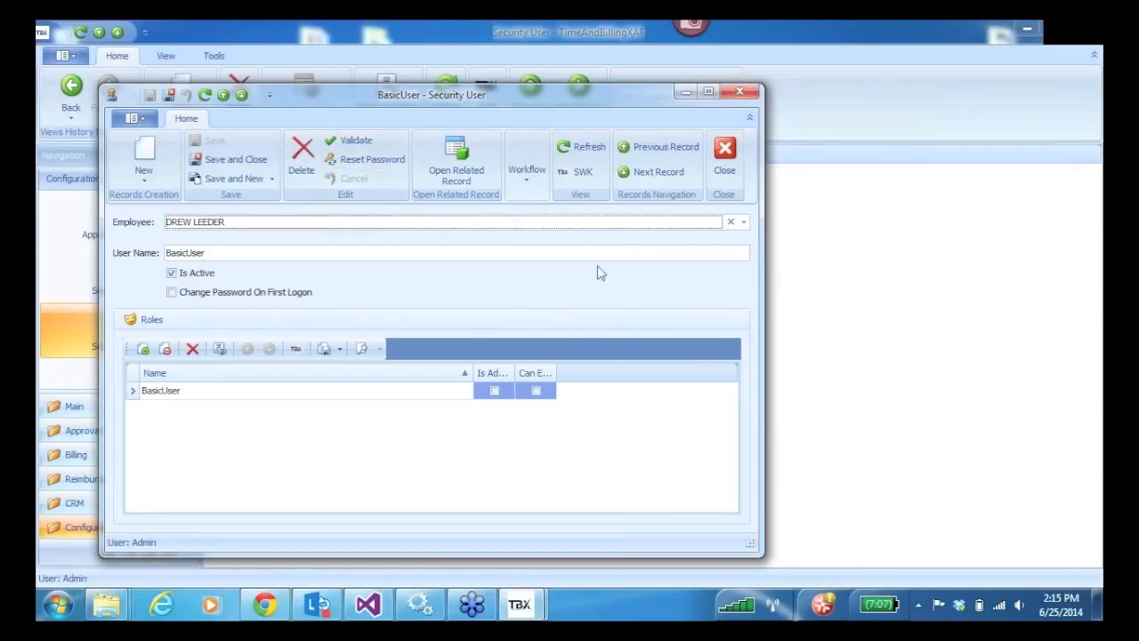
left_click(727, 153)
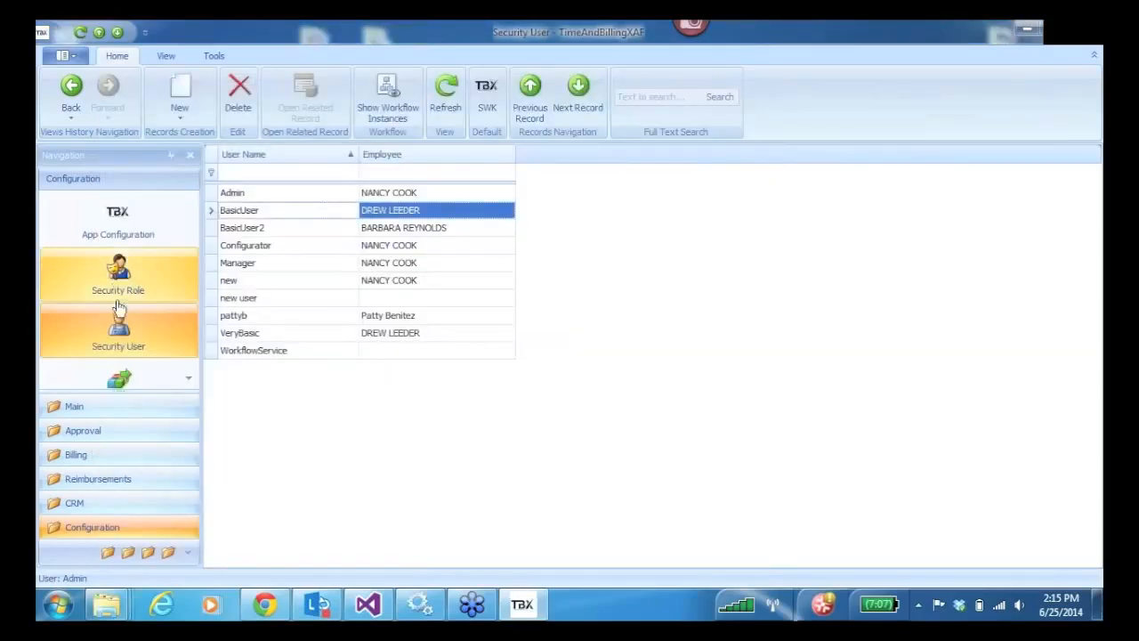
Review the configuration lists for User Settings, Billing Rate and Employee Level.
left_click(122, 385)
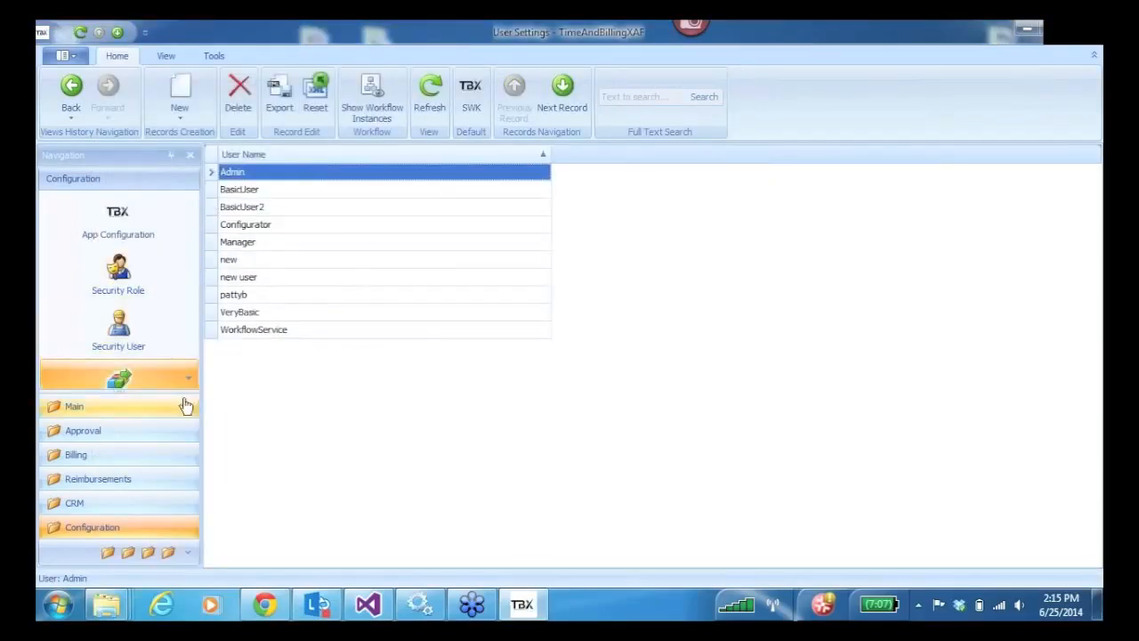
left_click(189, 381)
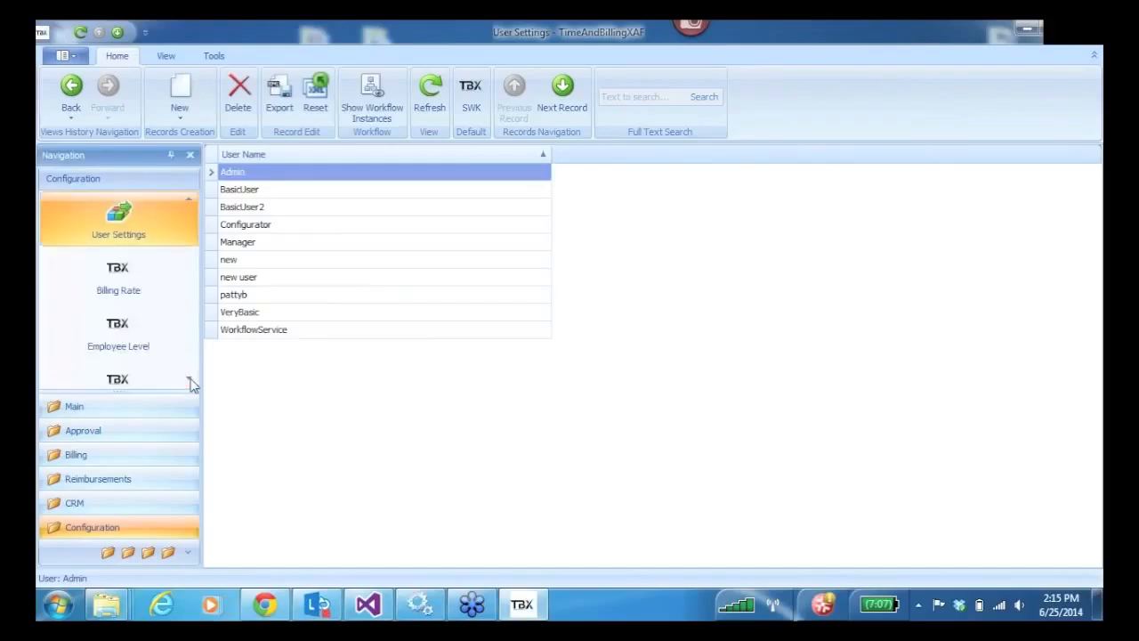
left_click(165, 230)
left_click(122, 280)
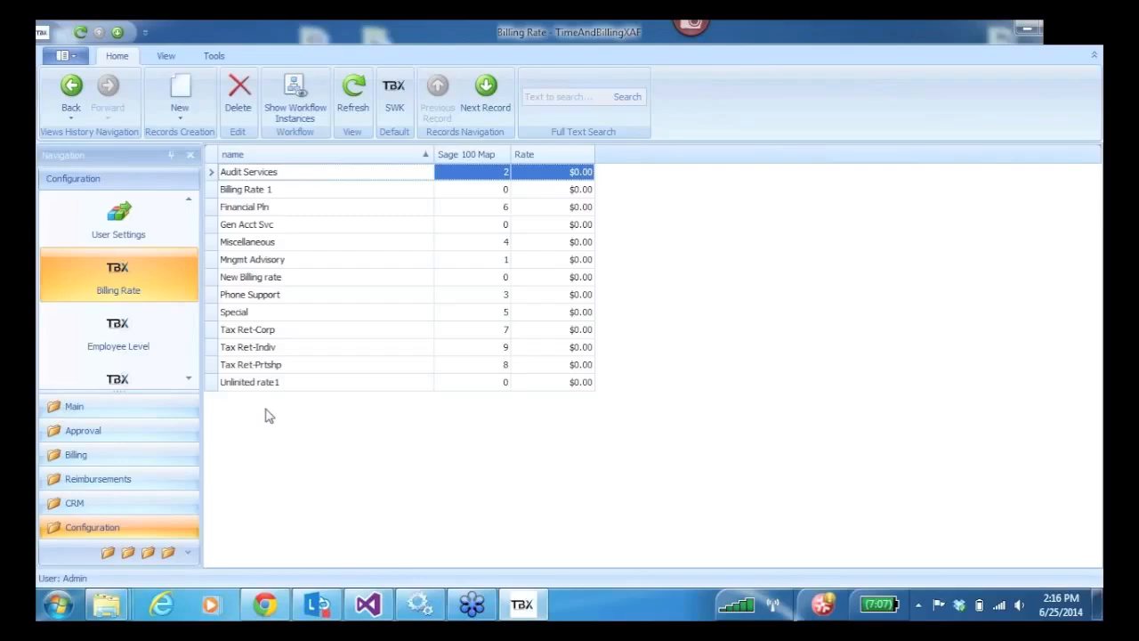
left_click(121, 334)
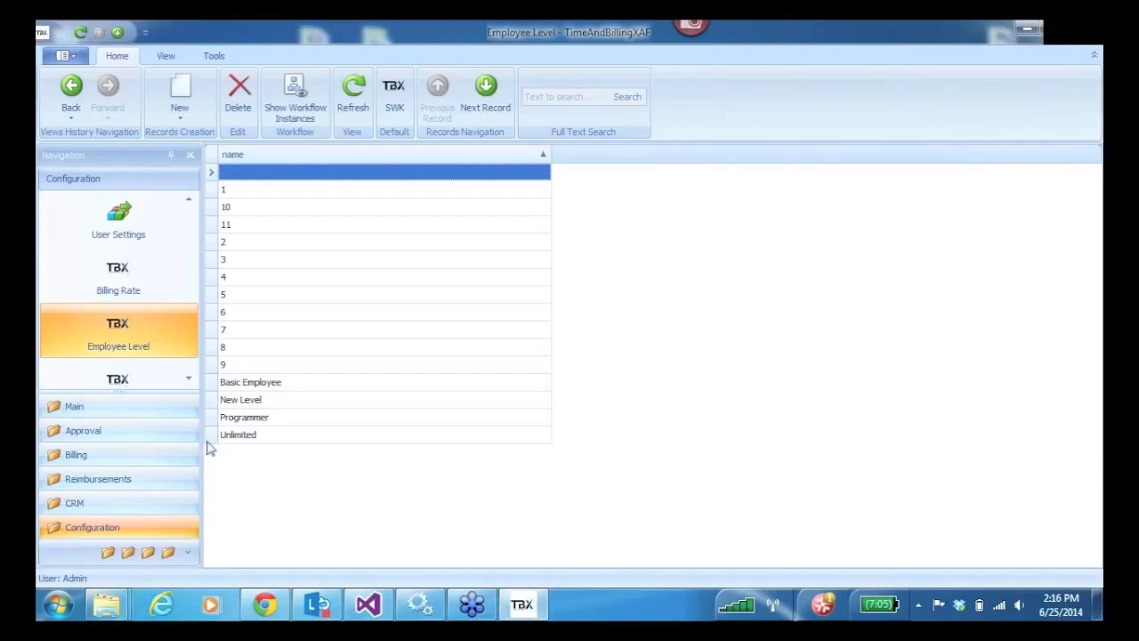
Review the configuration lists for Employee Rates and Engagement Type.
left_click(188, 379)
left_click(188, 379)
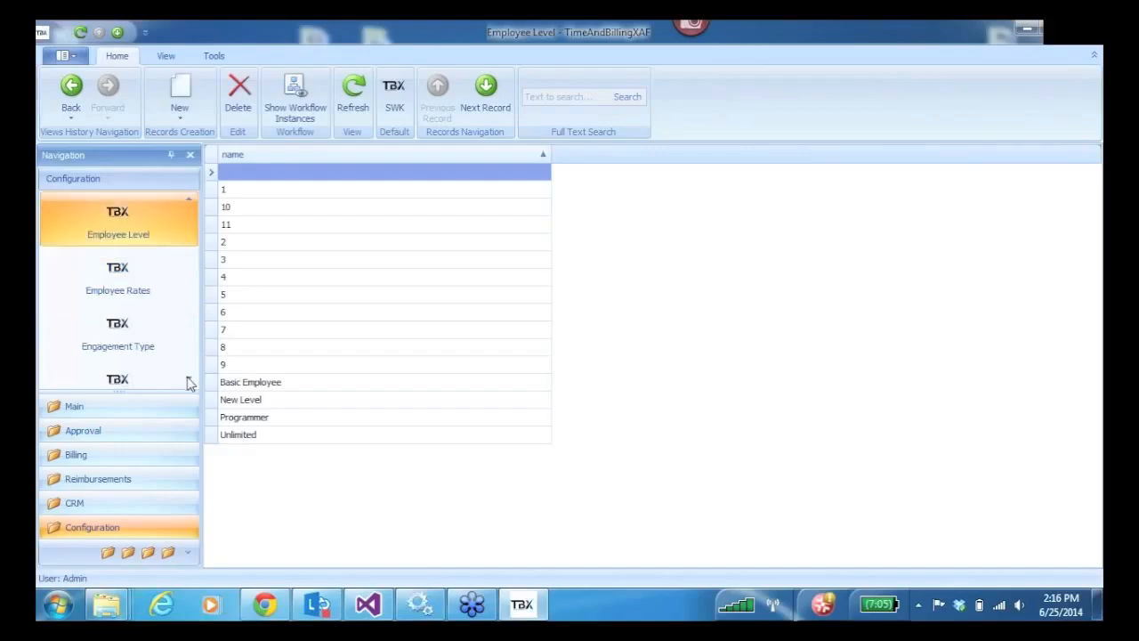
left_click(119, 279)
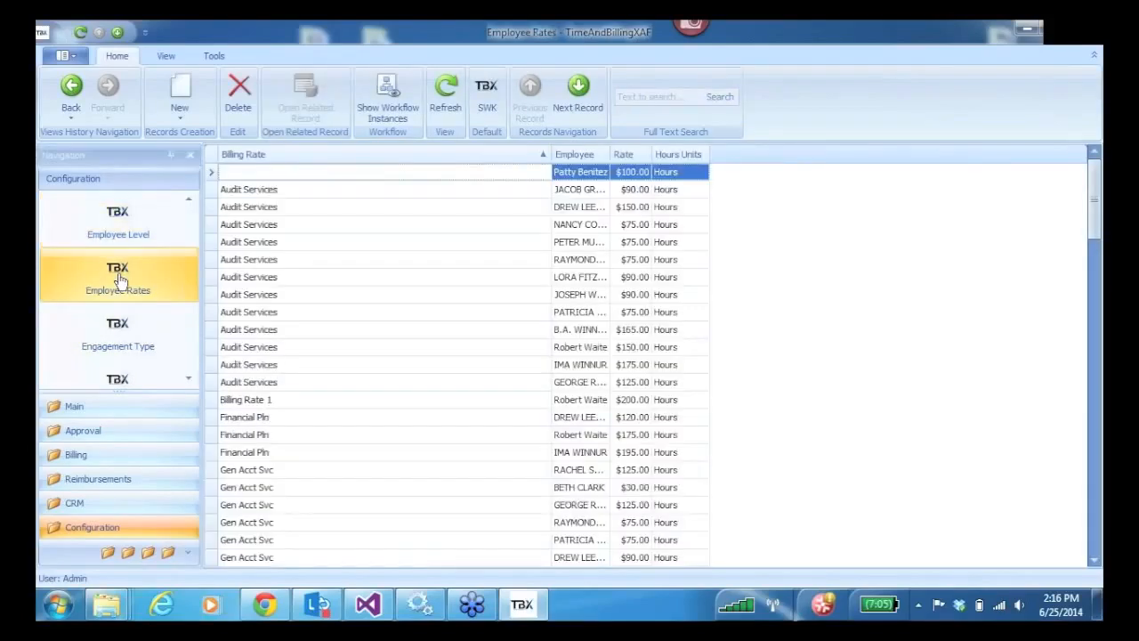
left_click(116, 329)
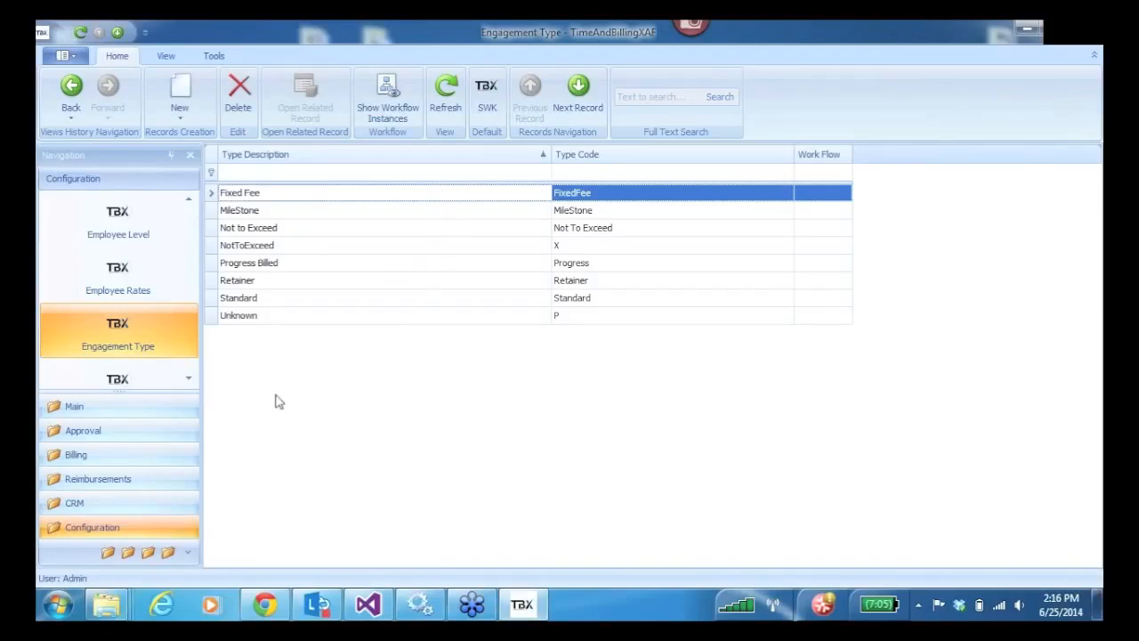
Open the Canyon Ridge Apartments engagement described as Engagement Description and examine the engagement types available for it, keeping the current one.
left_click(116, 408)
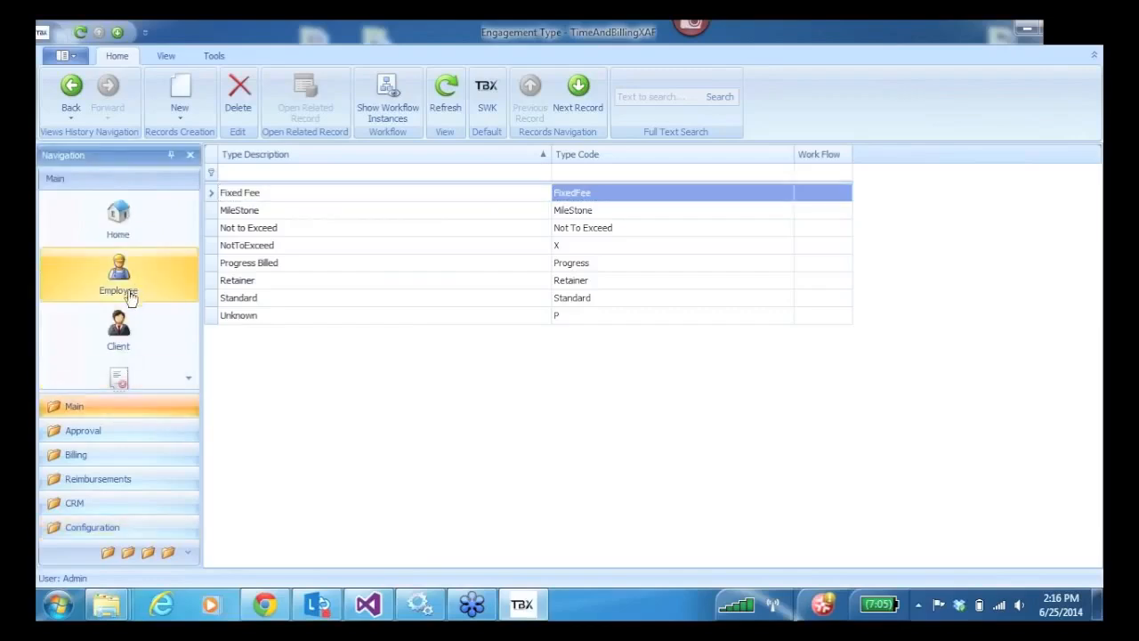
scroll(194, 388, "down", 1)
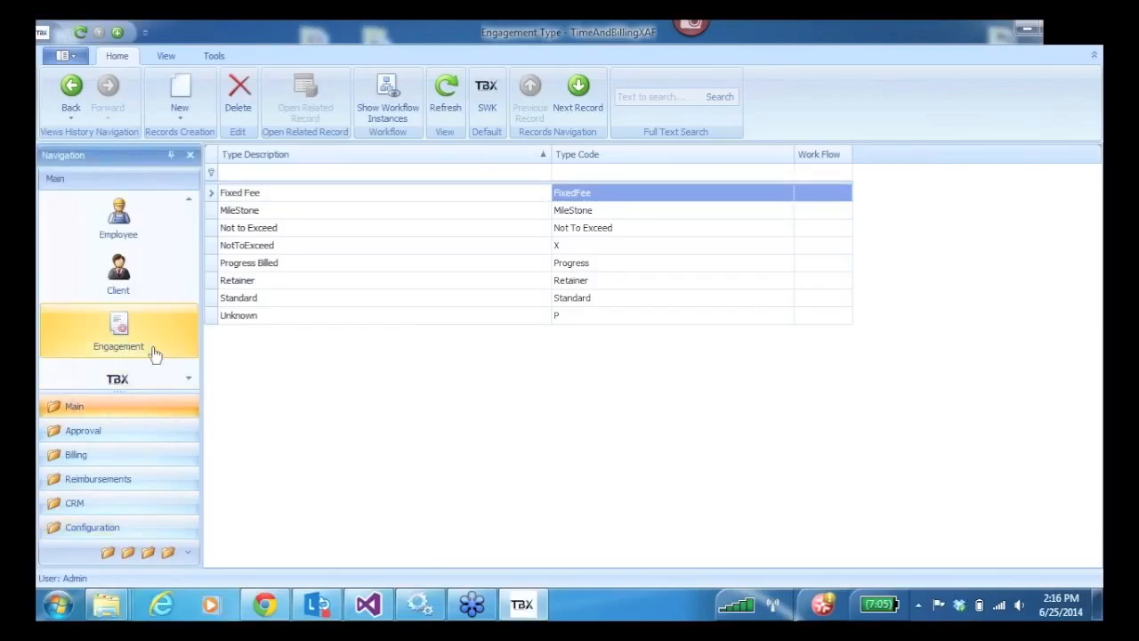
left_click(125, 341)
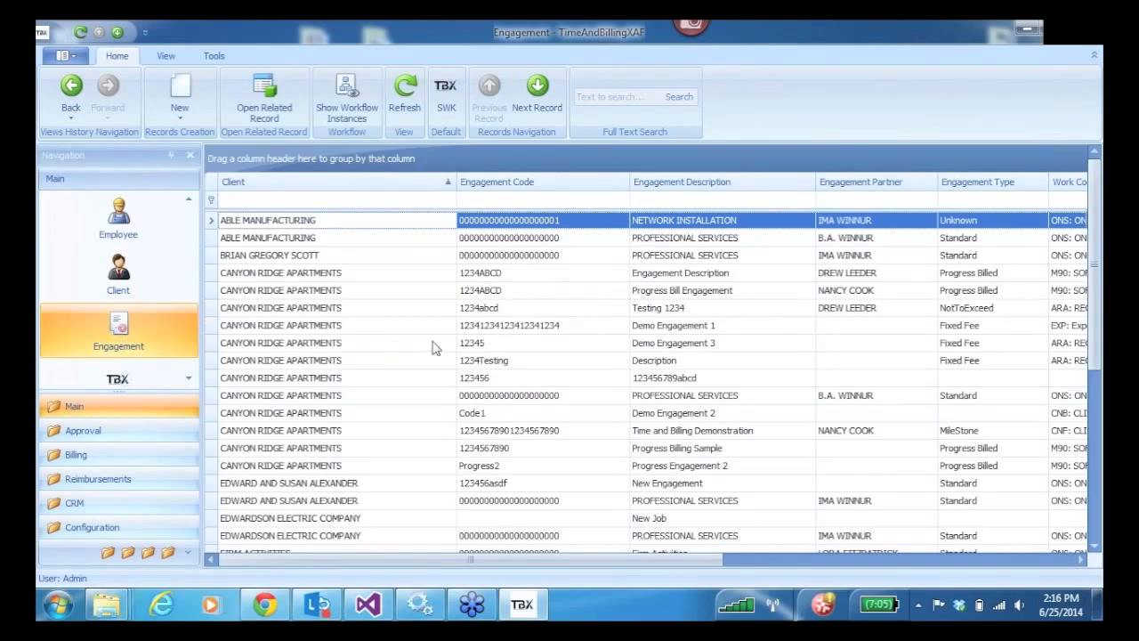
double_click(249, 274)
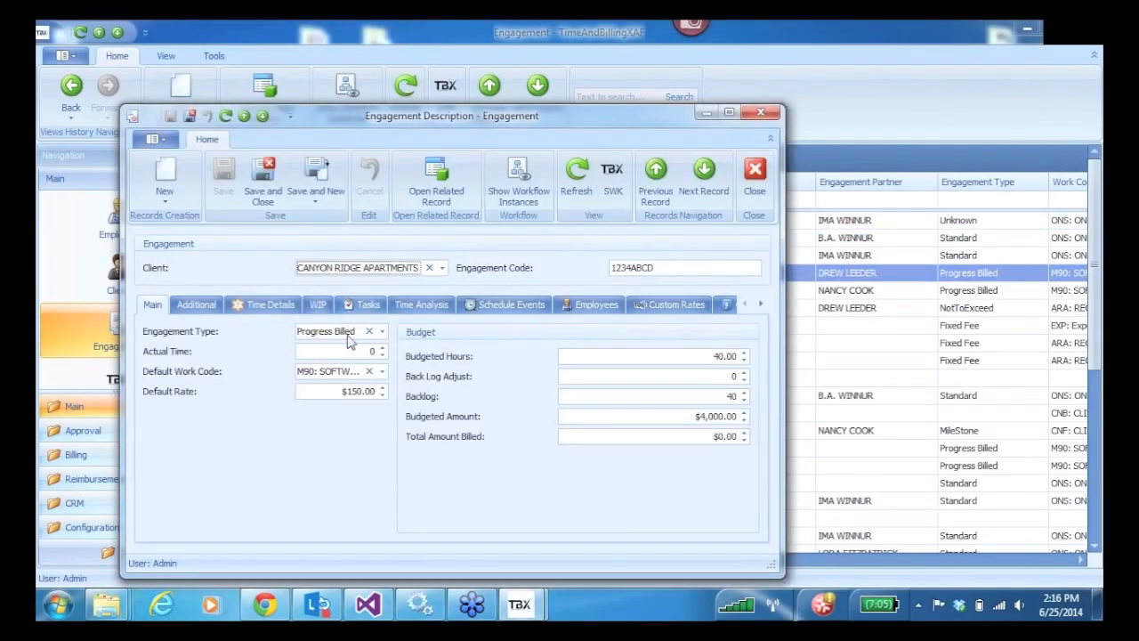
left_click(382, 331)
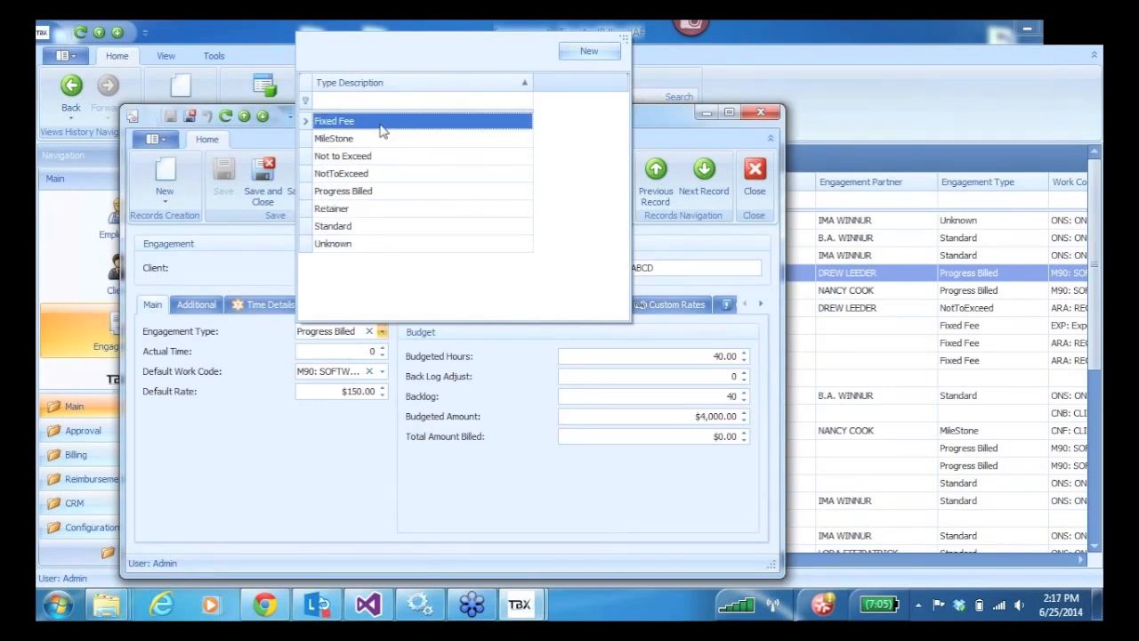
left_click(256, 464)
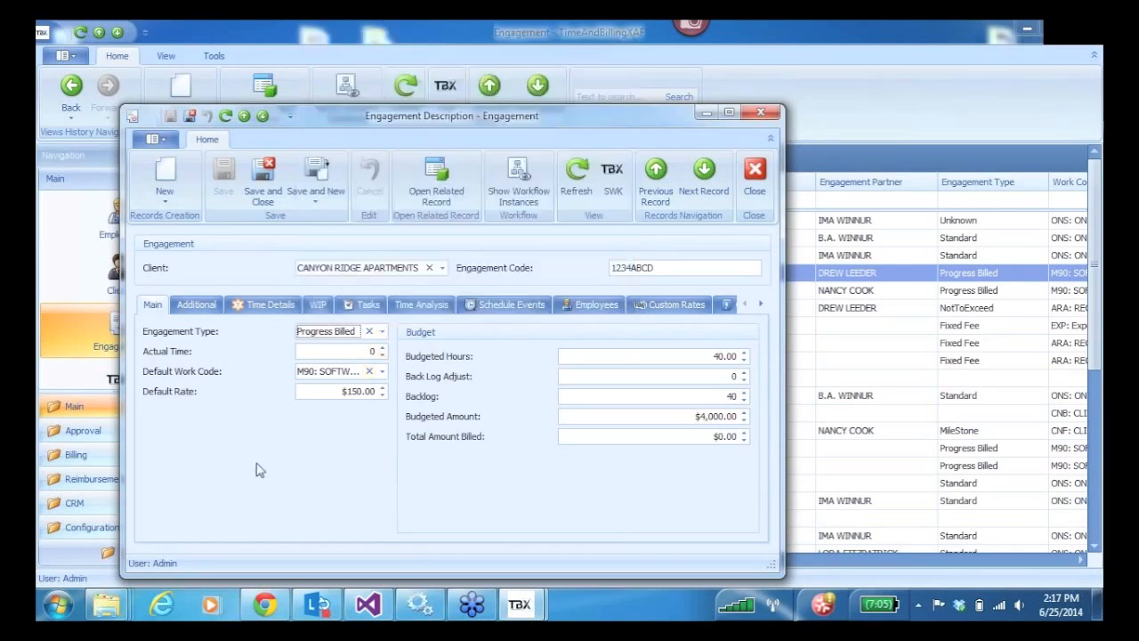
left_click(382, 331)
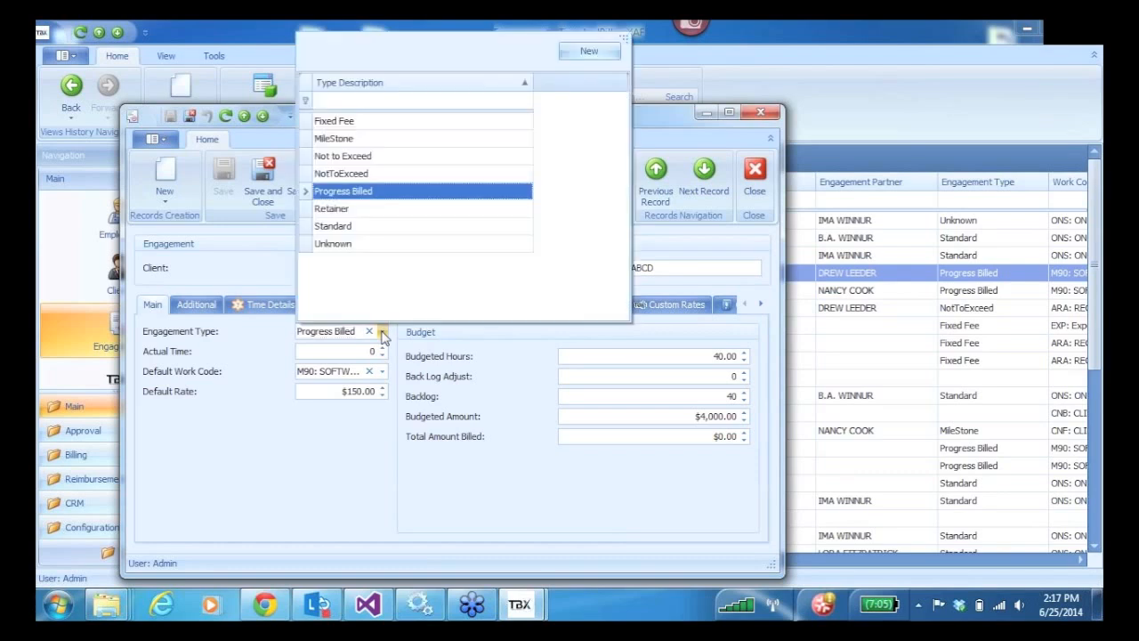
left_click(353, 466)
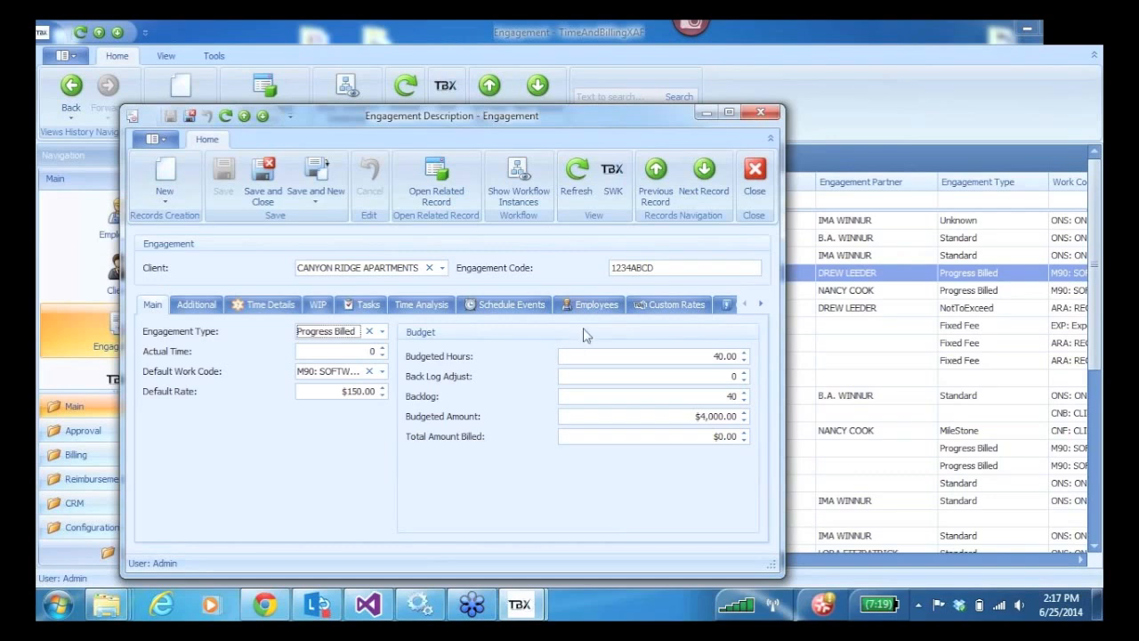
Examine the engagement's main budget details, custom rates and remaining detail sections, and save and close the record.
left_click(671, 306)
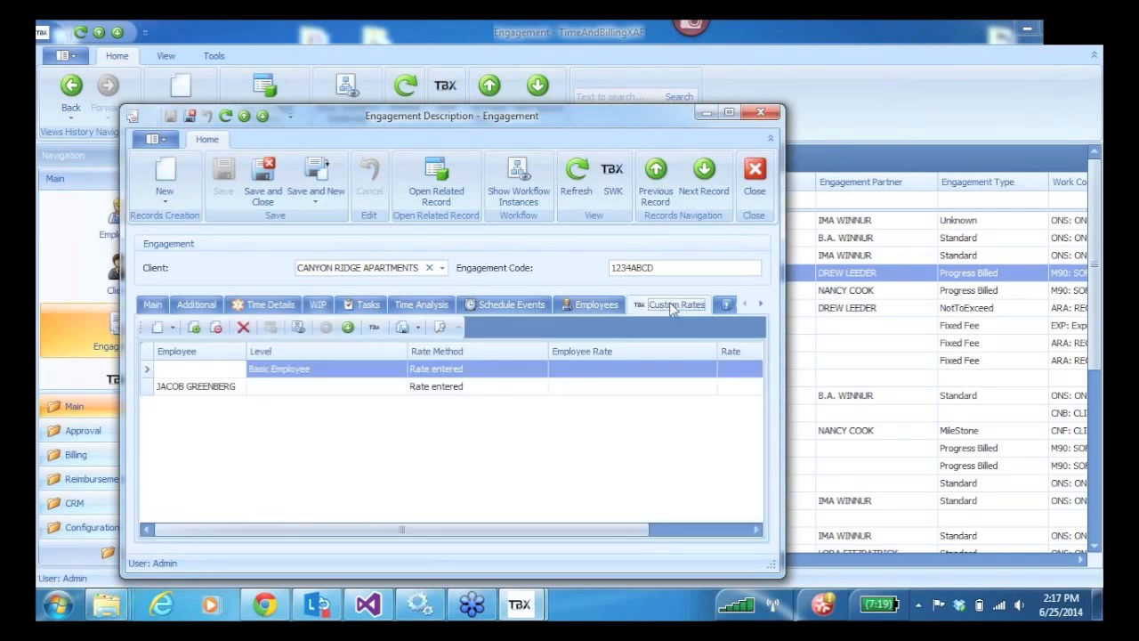
left_click(158, 304)
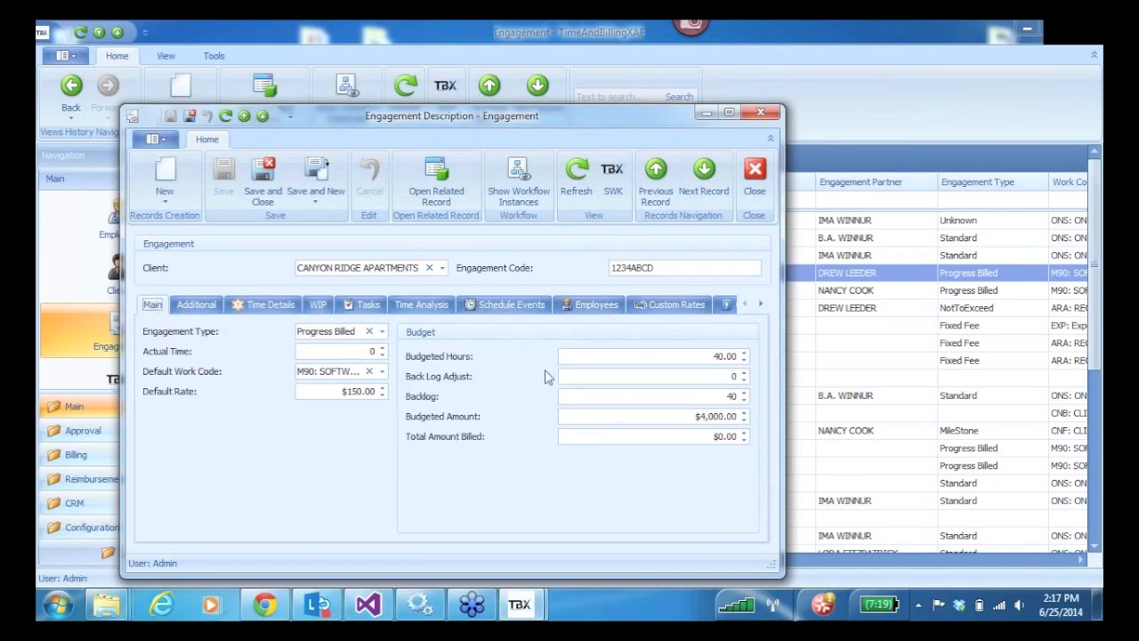
left_click(671, 308)
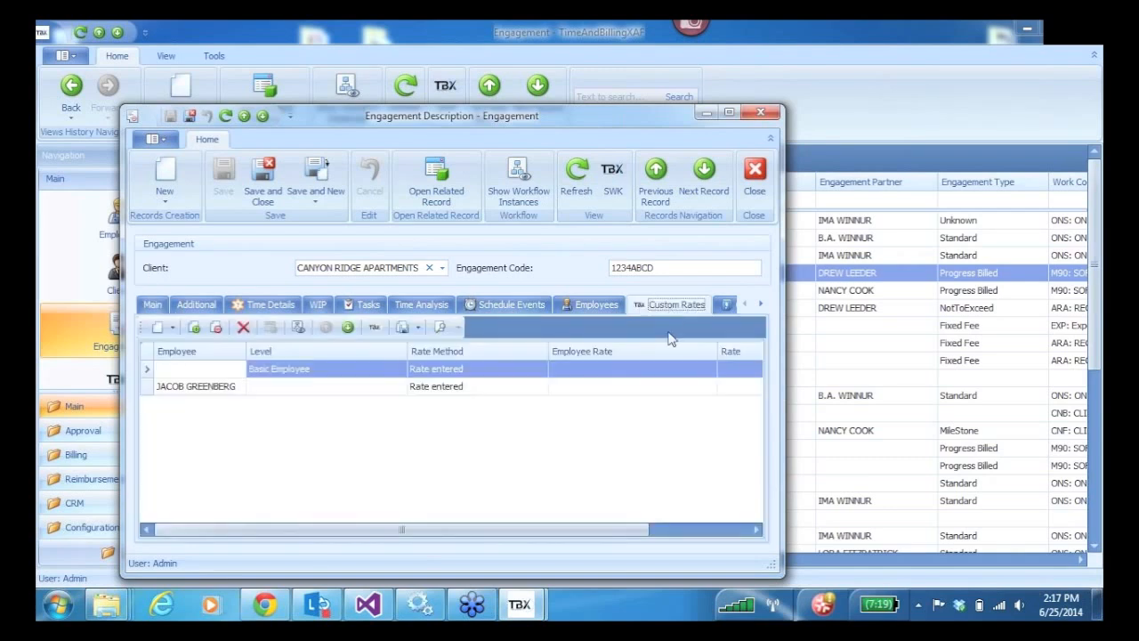
left_click(760, 304)
left_click(760, 305)
left_click(760, 304)
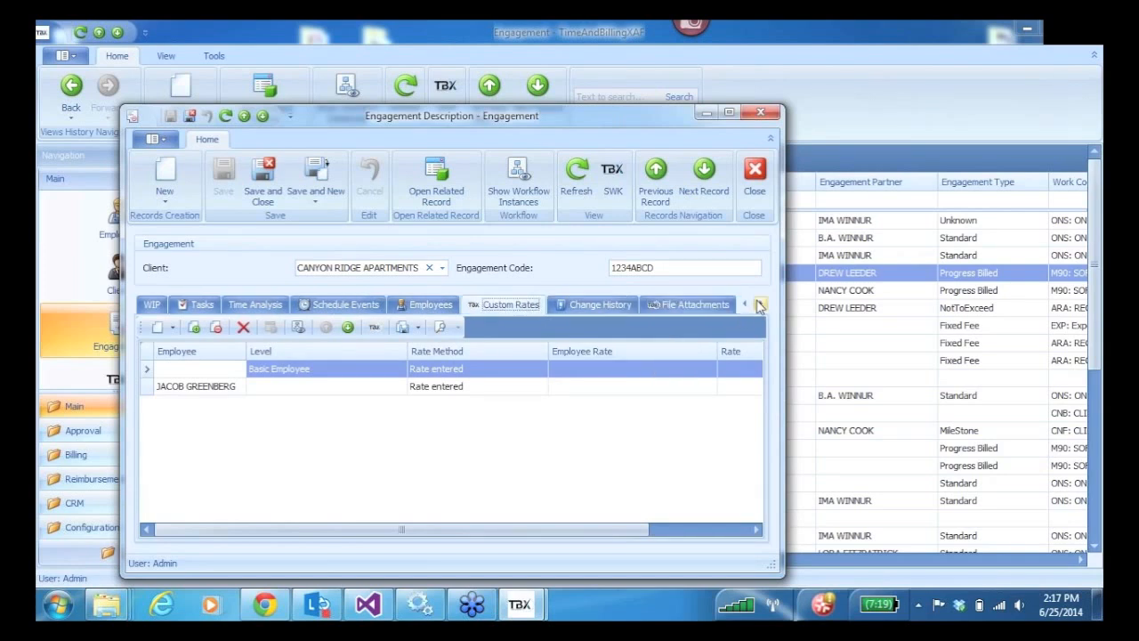
left_click(745, 304)
left_click(745, 304)
left_click(745, 305)
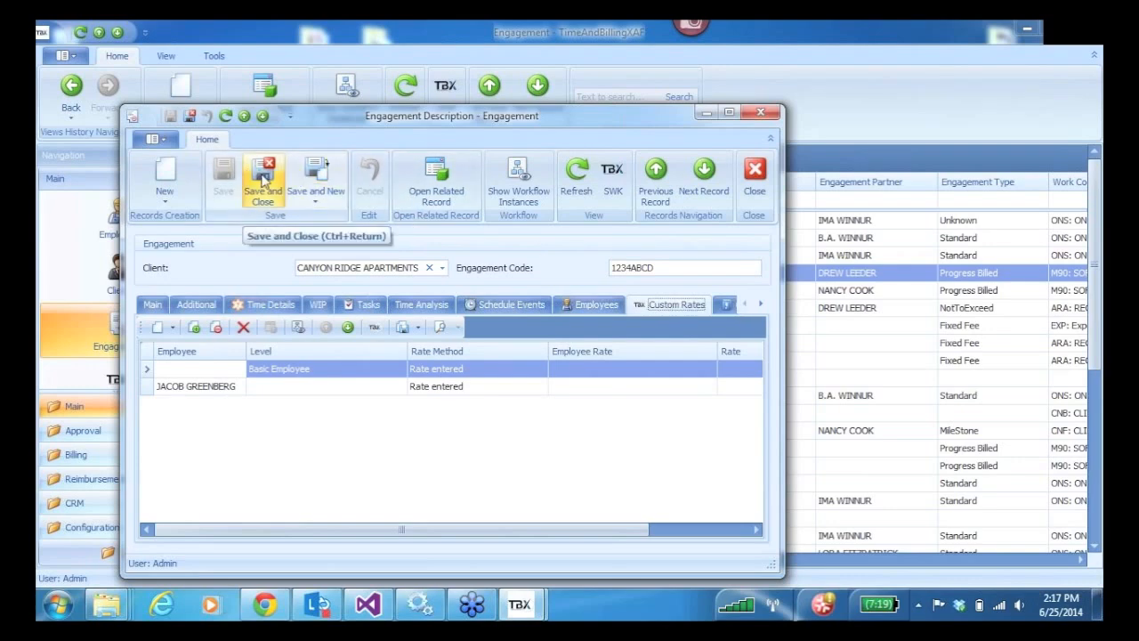
left_click(263, 179)
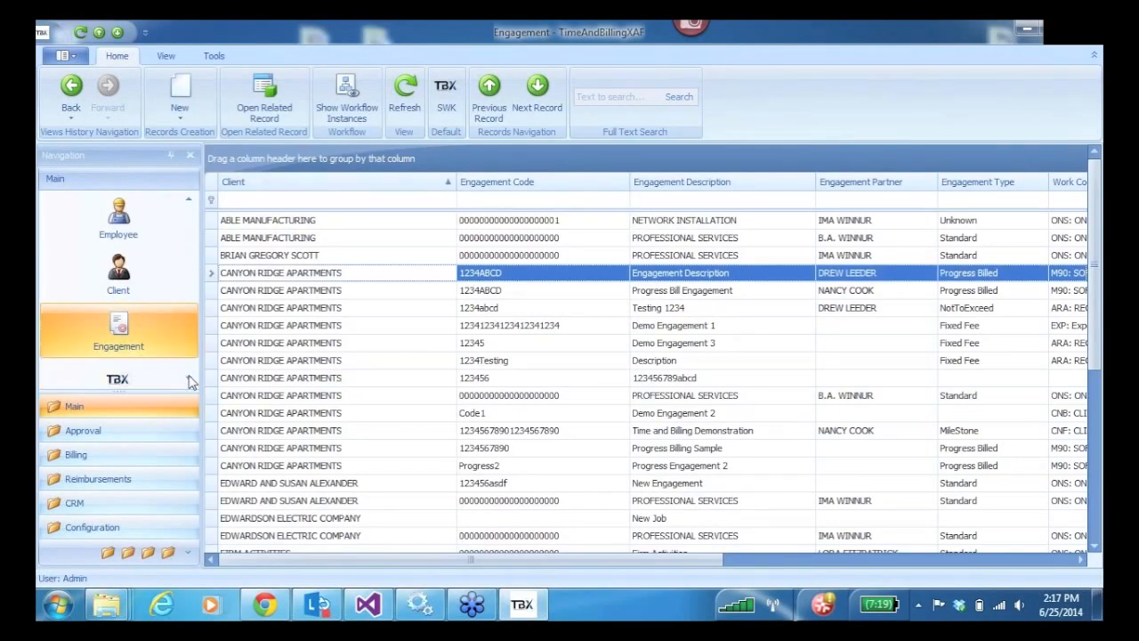
Return to Configuration and review the Department, Office and Division lists.
left_click(85, 532)
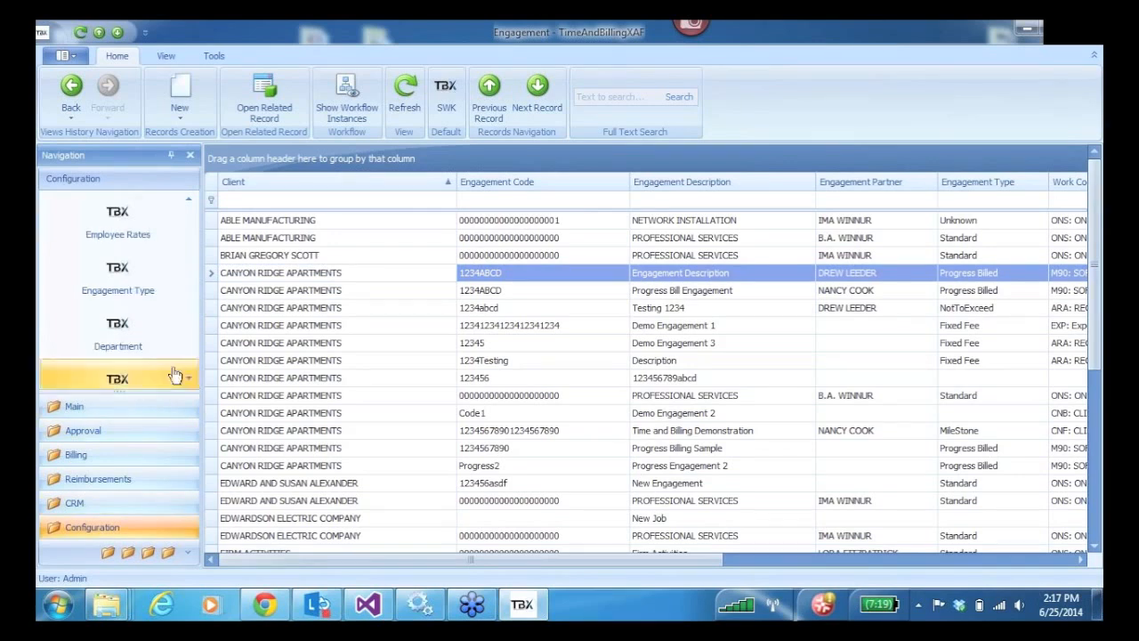
left_click(117, 338)
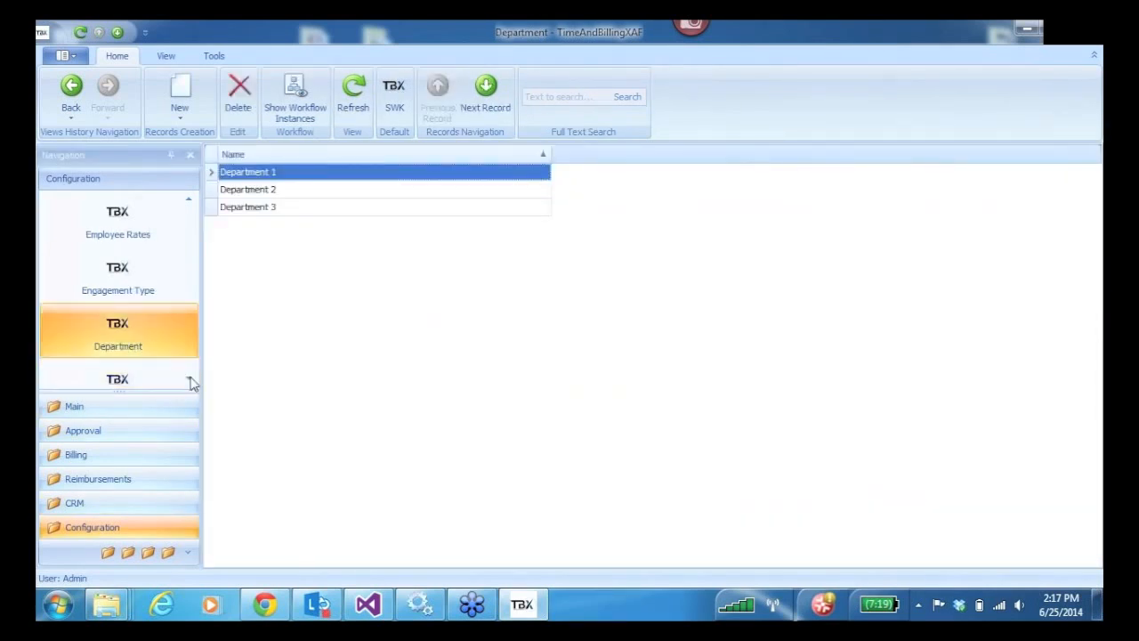
left_click(190, 382)
left_click(191, 382)
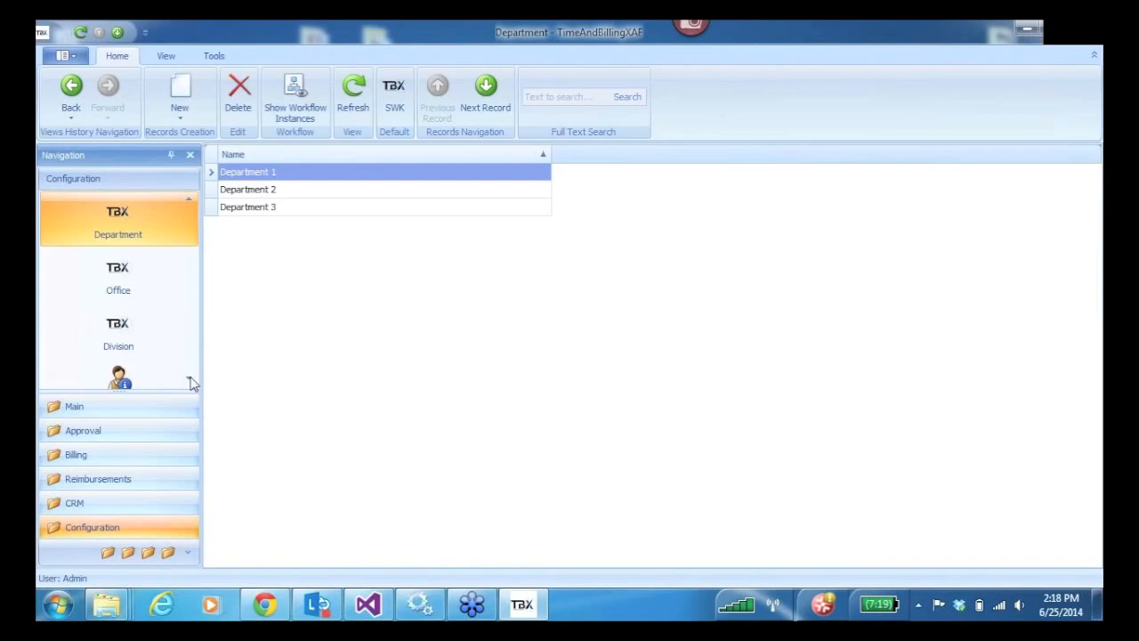
left_click(119, 294)
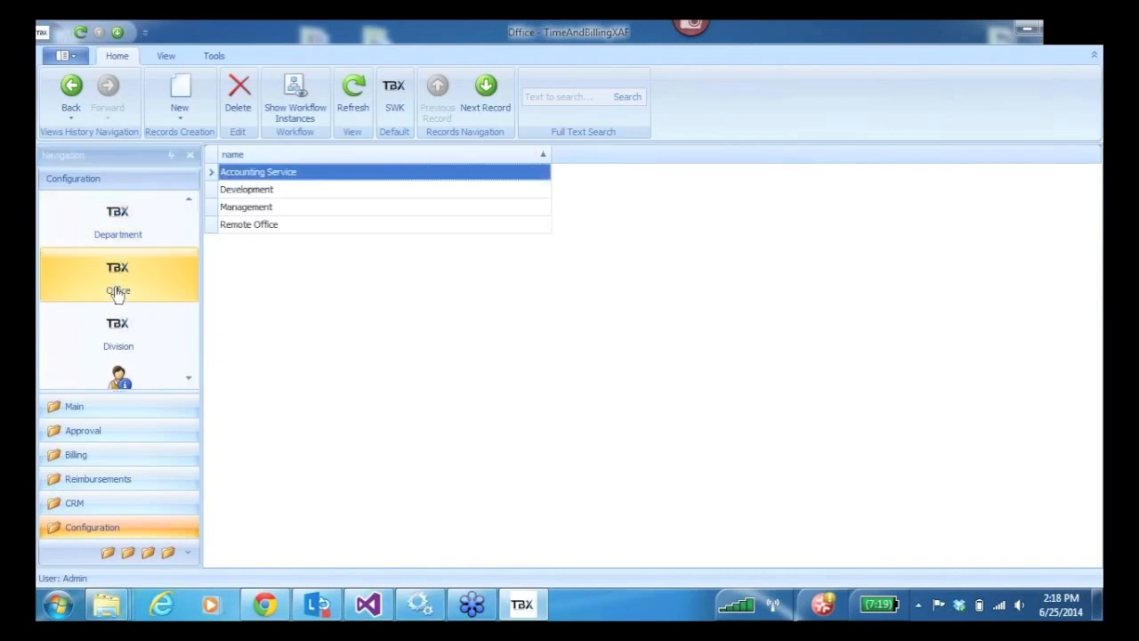
left_click(116, 339)
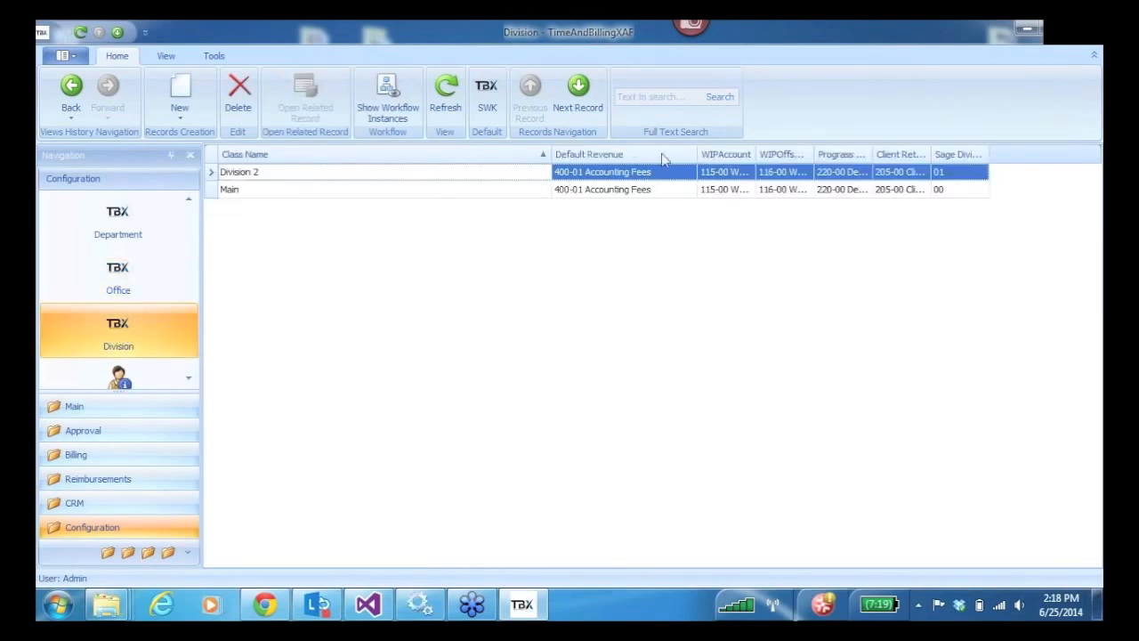
Examine the Division 2 record's Sage division code and account assignments, save and close it, and check the remaining Configuration items.
double_click(225, 174)
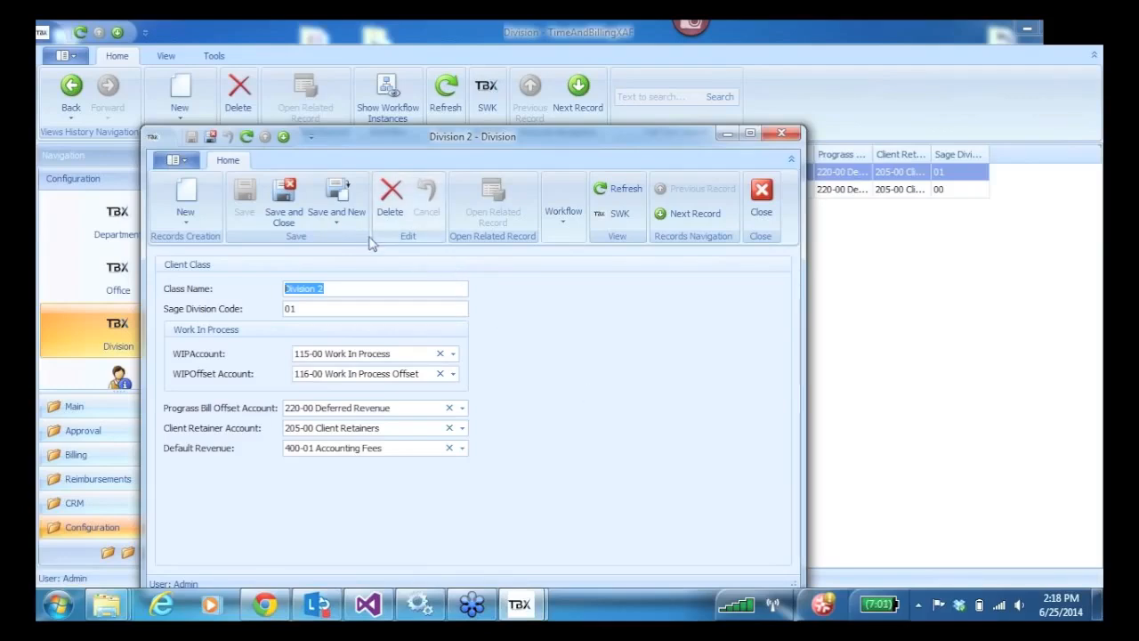
left_click(285, 196)
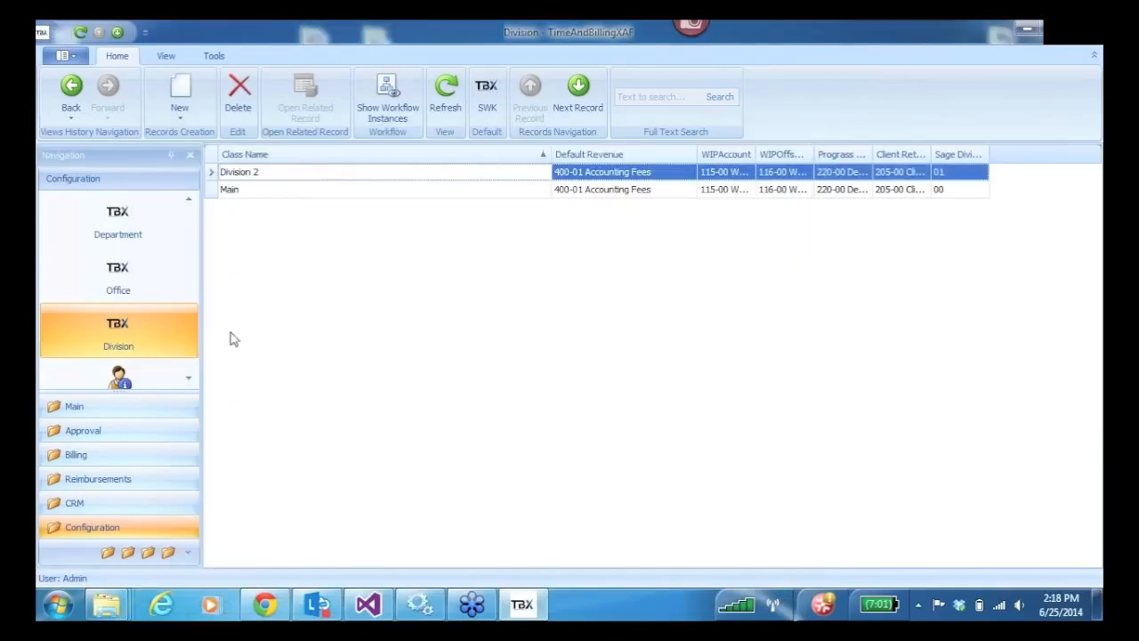
scroll(190, 382, "down", 2)
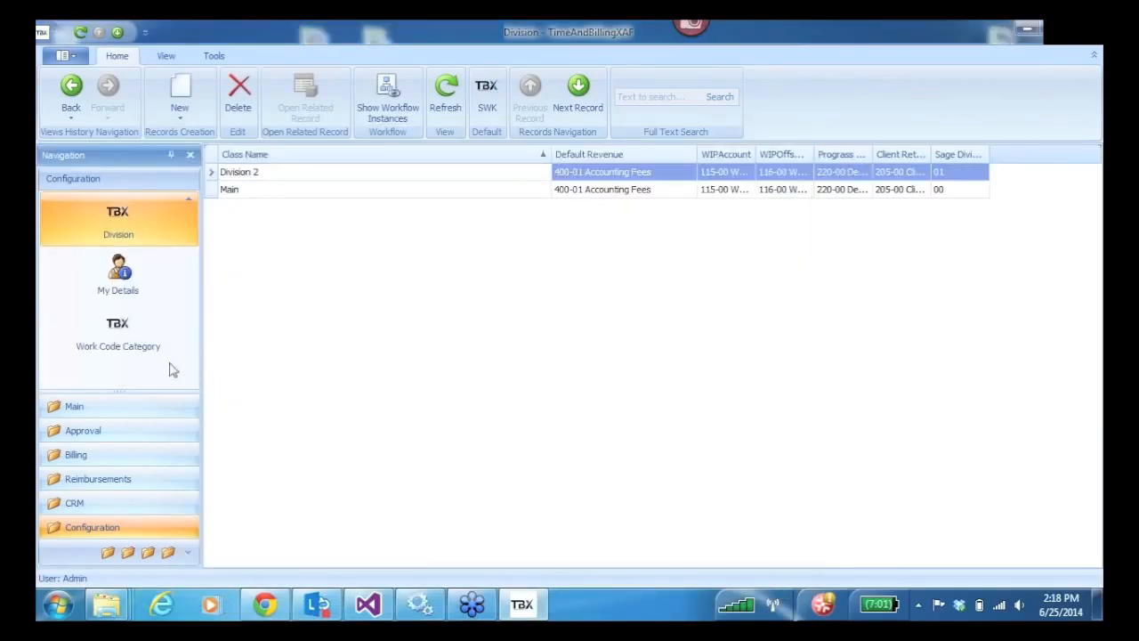
Open the Home screen in the Main group and review the employee's open time, engagements, tasks and time history.
left_click(89, 409)
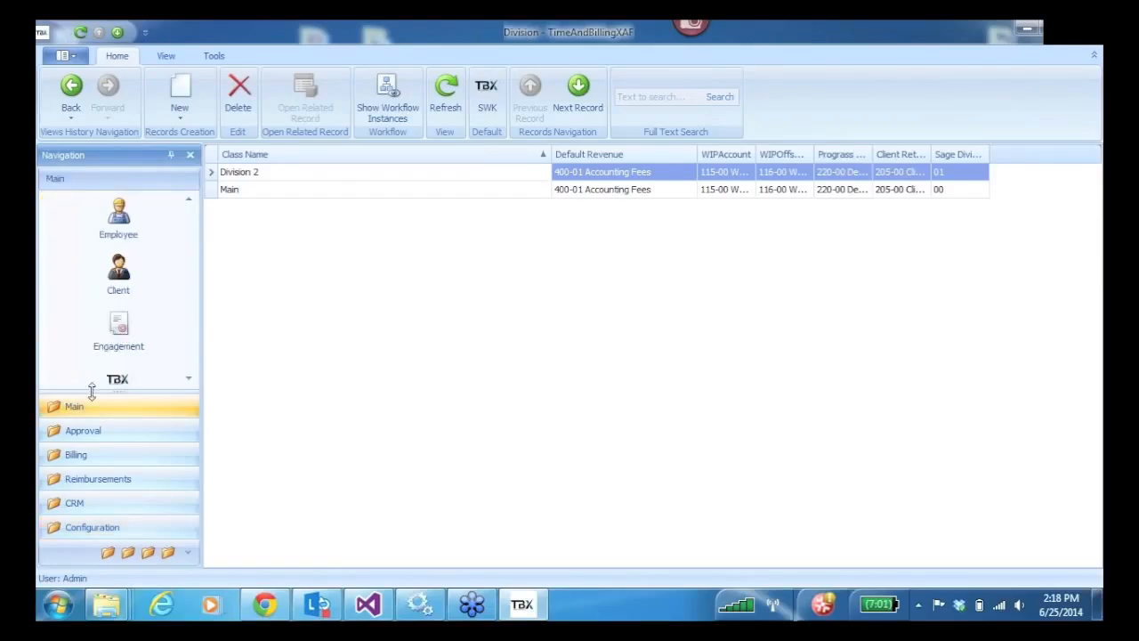
left_click(191, 203)
left_click(186, 204)
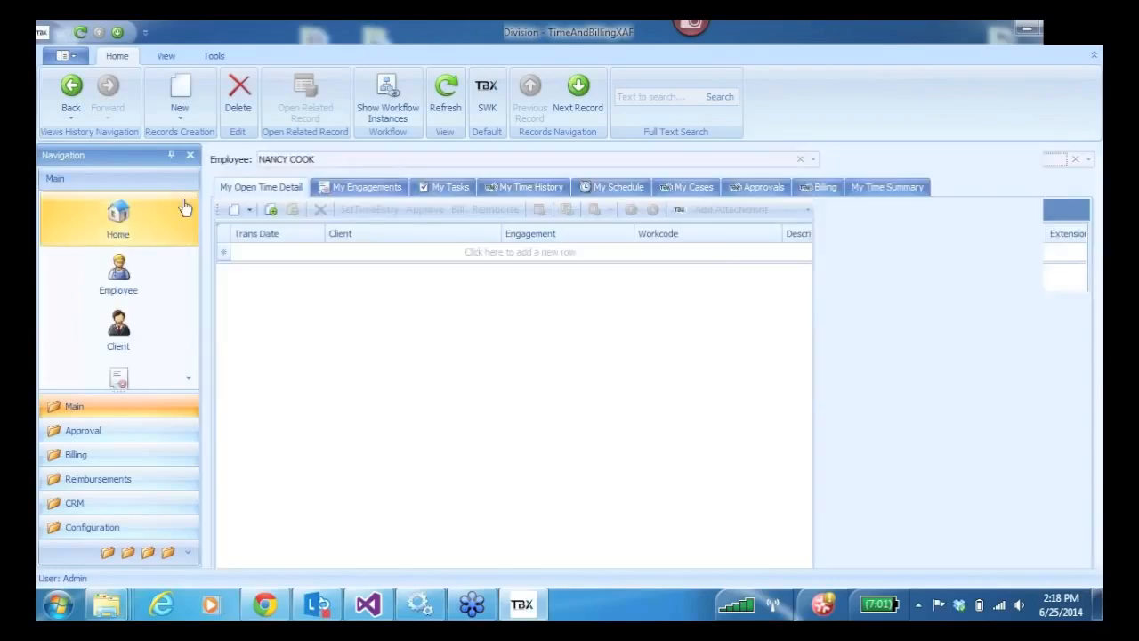
left_click(120, 225)
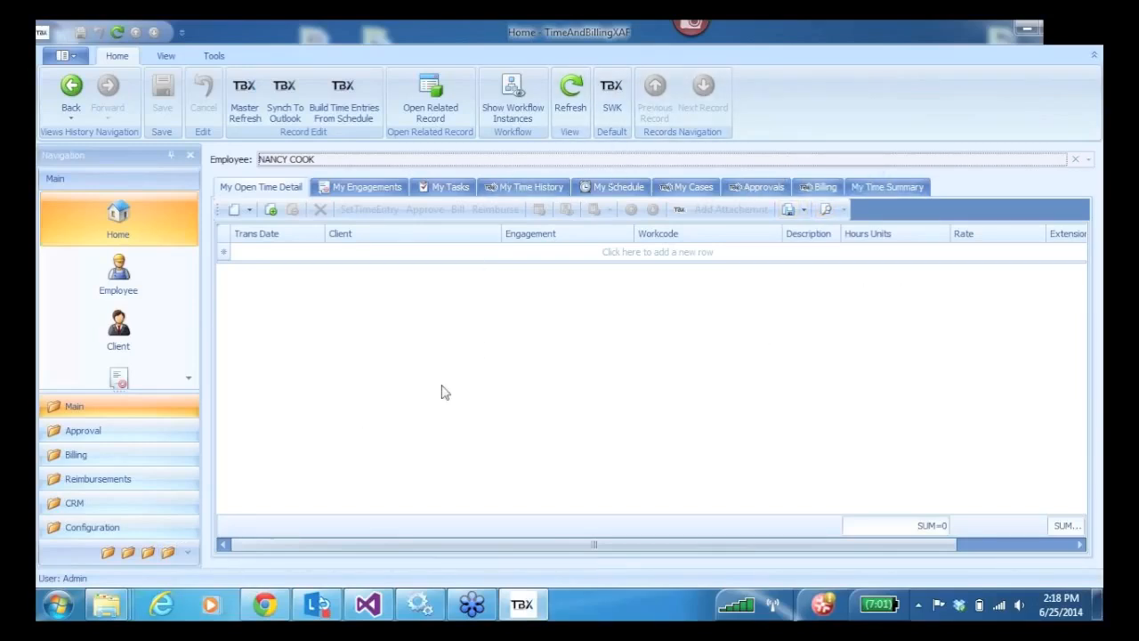
left_click(365, 187)
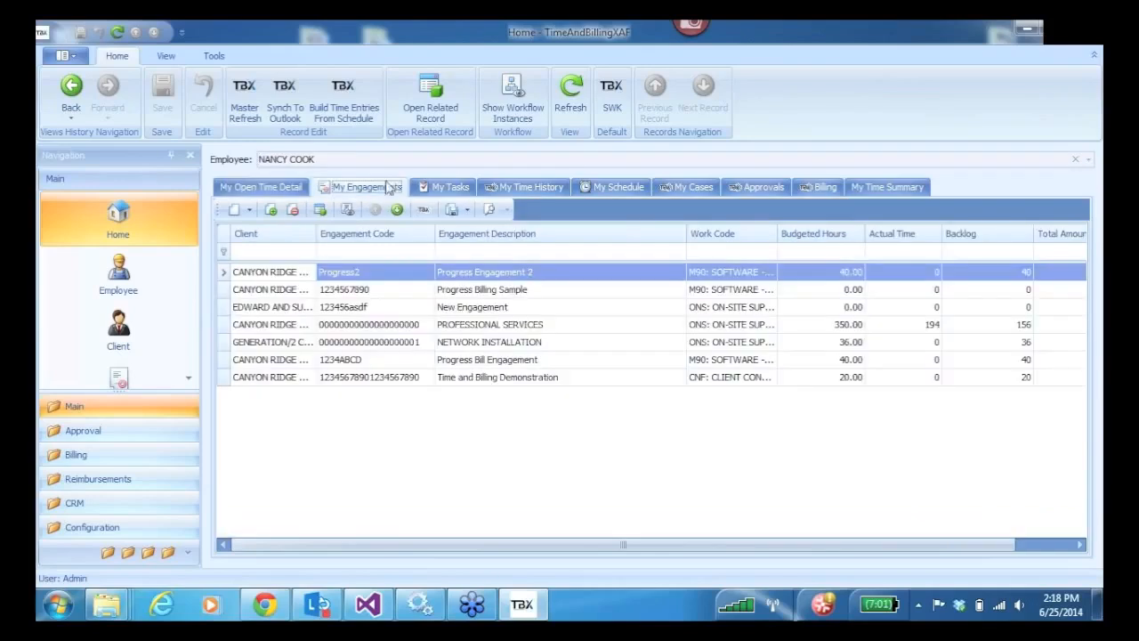
left_click(451, 188)
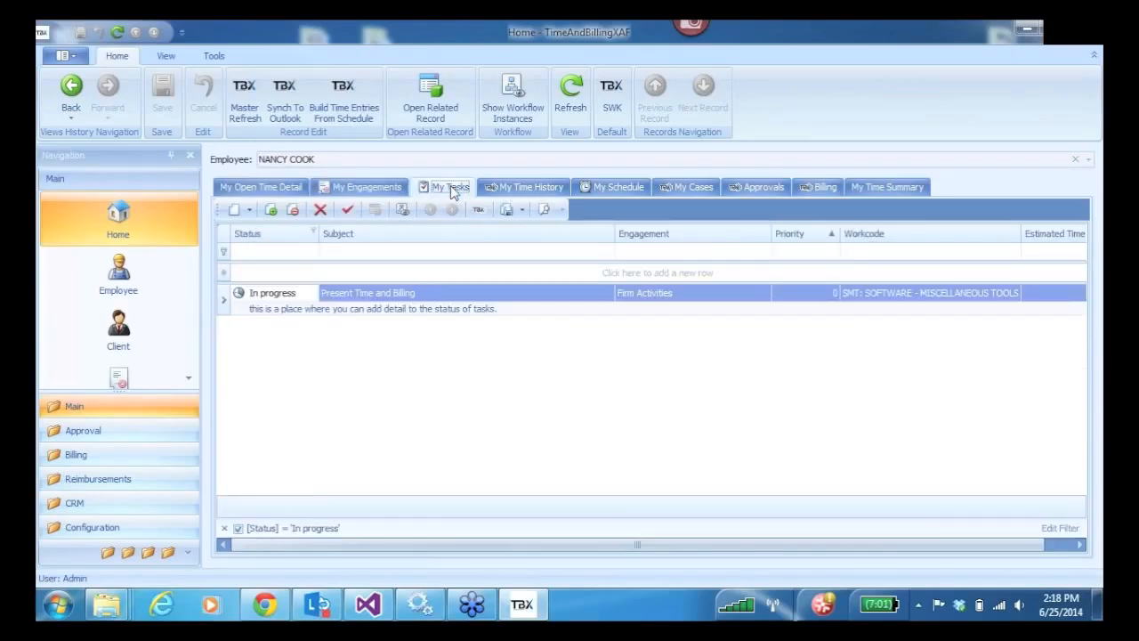
left_click(525, 190)
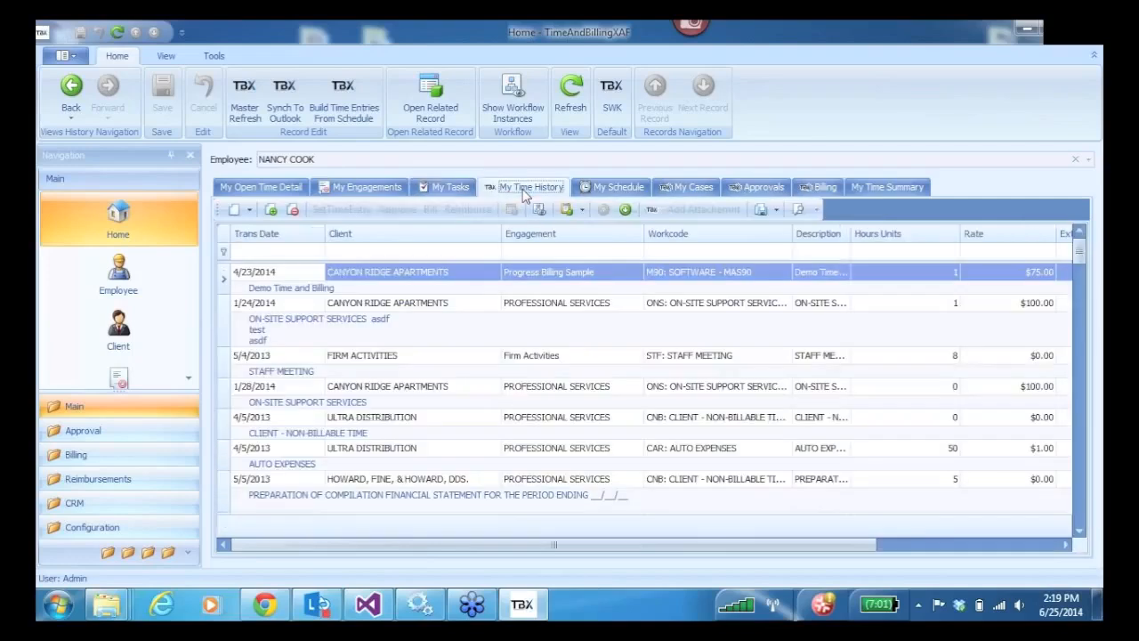
Review the employee's schedule during working hours, cases, approvals, billing and time summary.
left_click(616, 191)
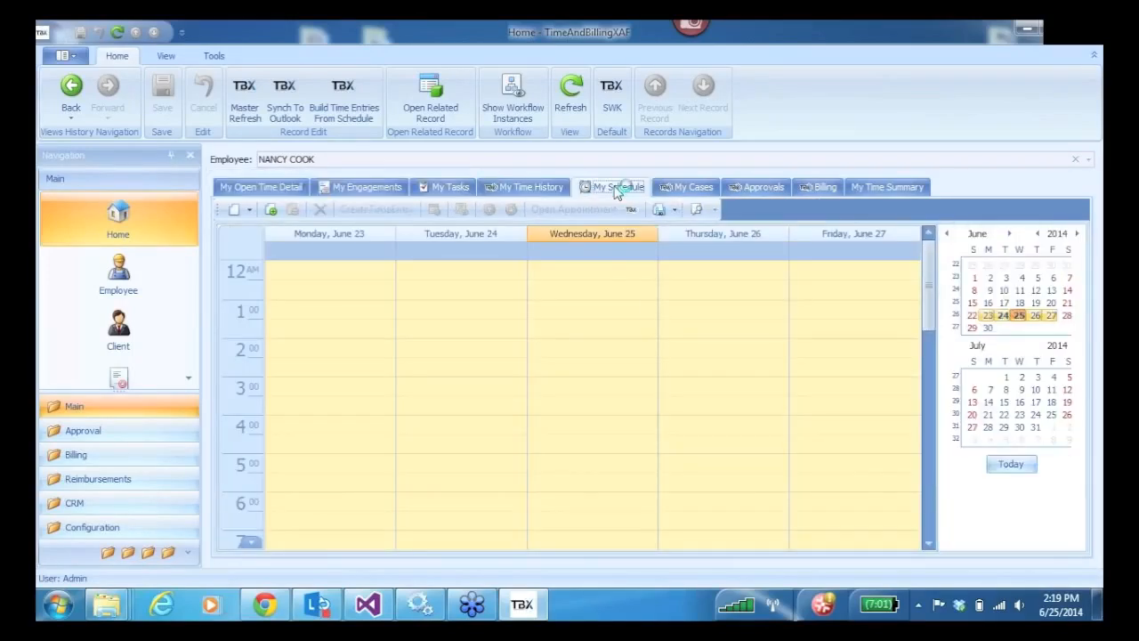
left_click_drag(928, 291, 916, 383)
left_click(689, 190)
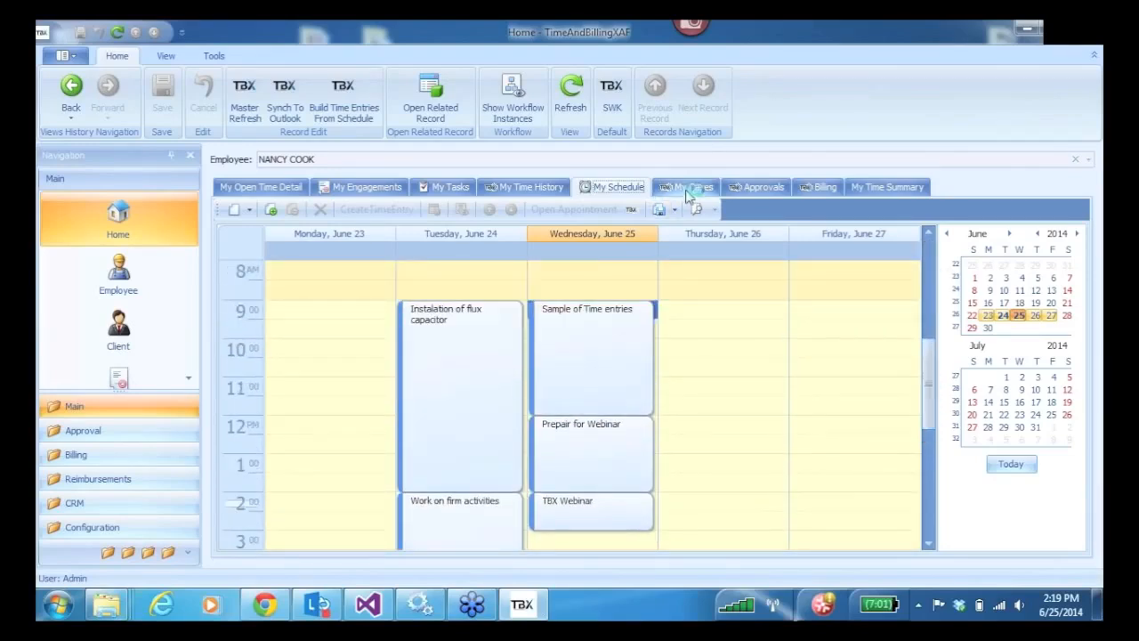
left_click(761, 191)
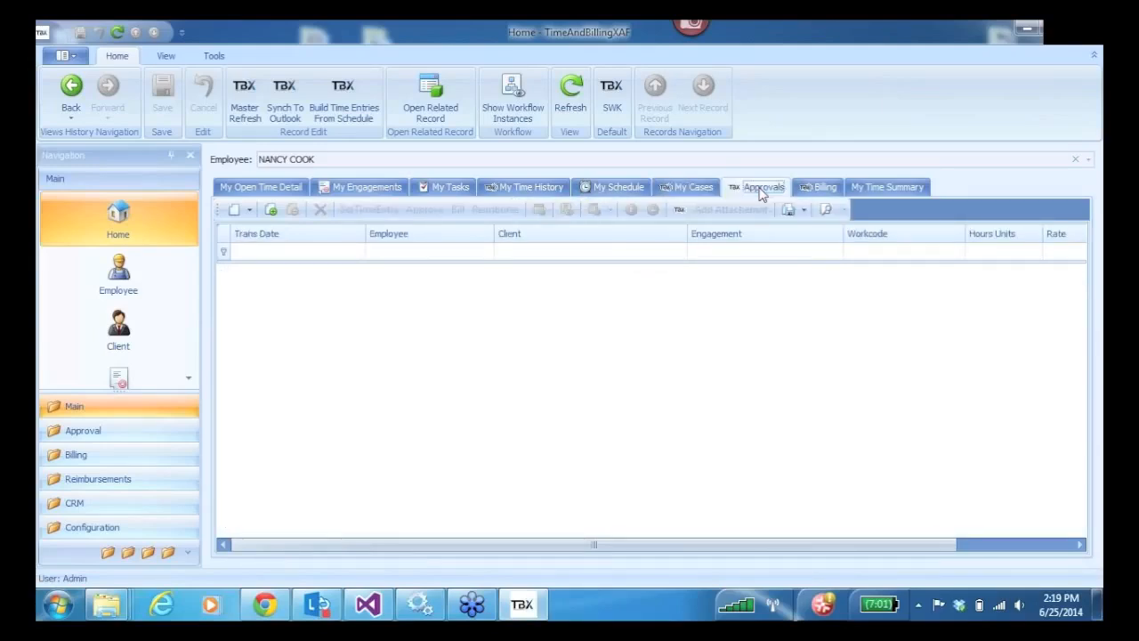
left_click(825, 188)
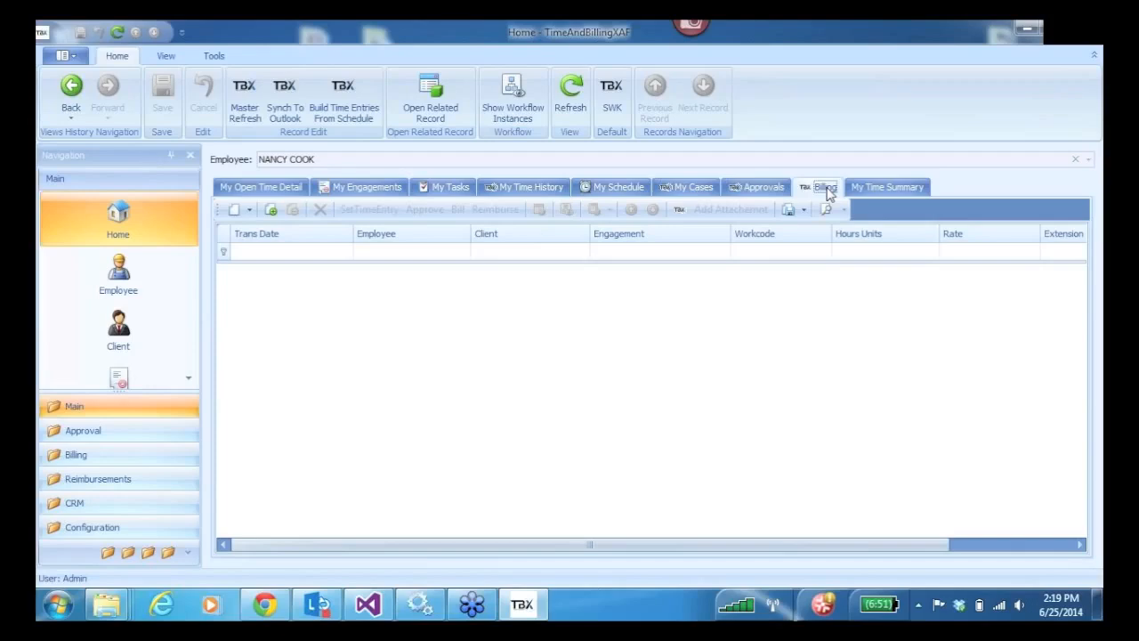
left_click(875, 189)
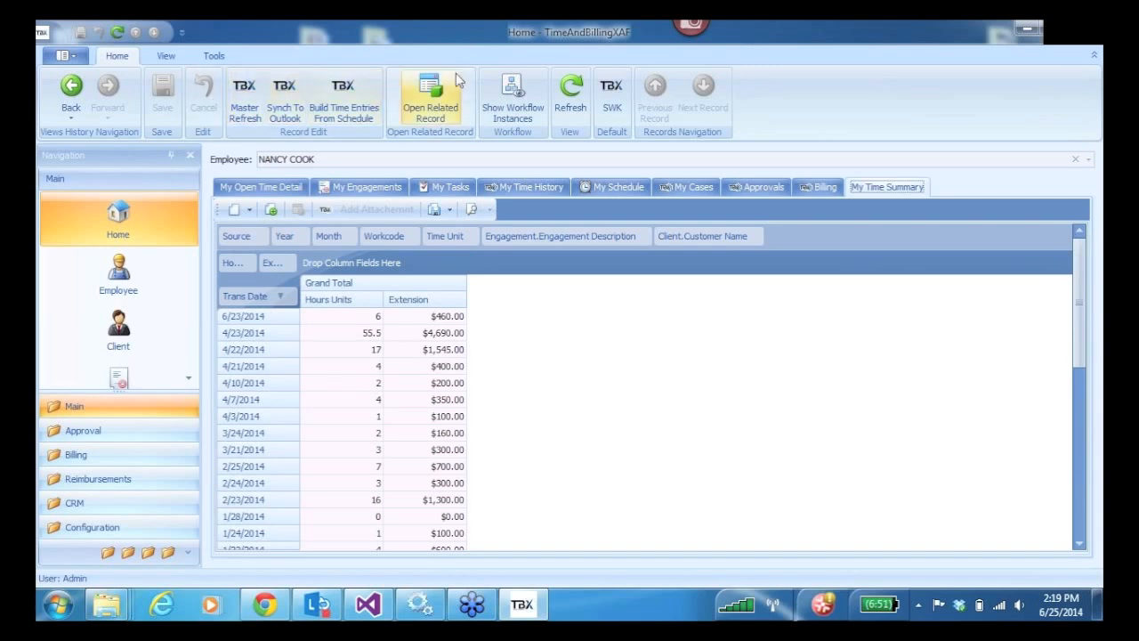
Minimize the desktop application, switch to Chrome and log on to the web version as basicuser.
left_click(1028, 31)
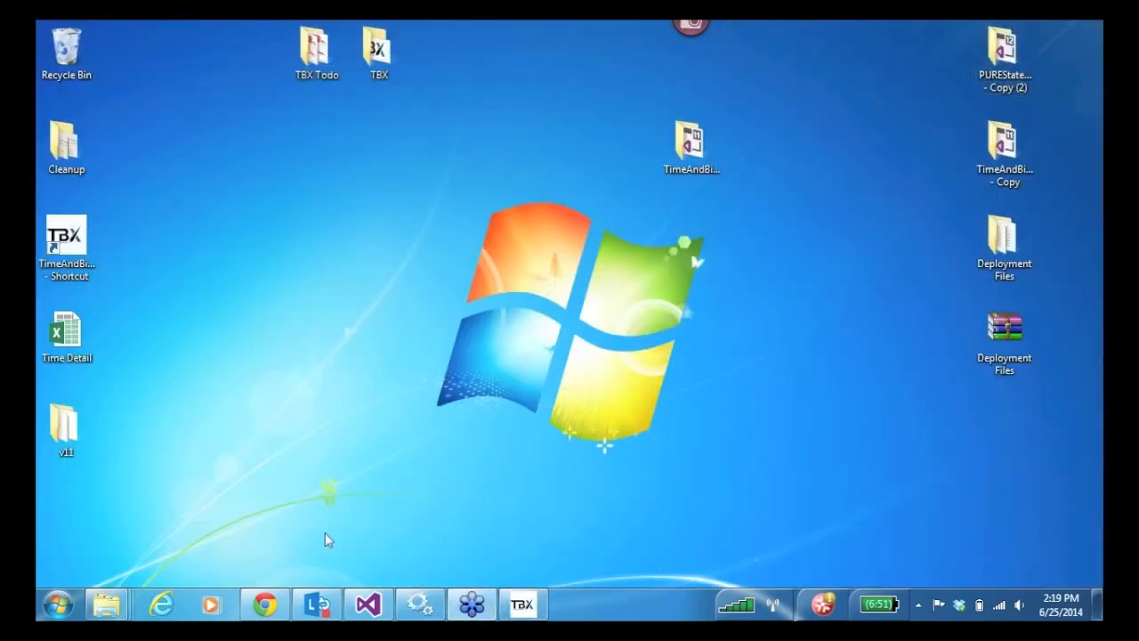
left_click(264, 605)
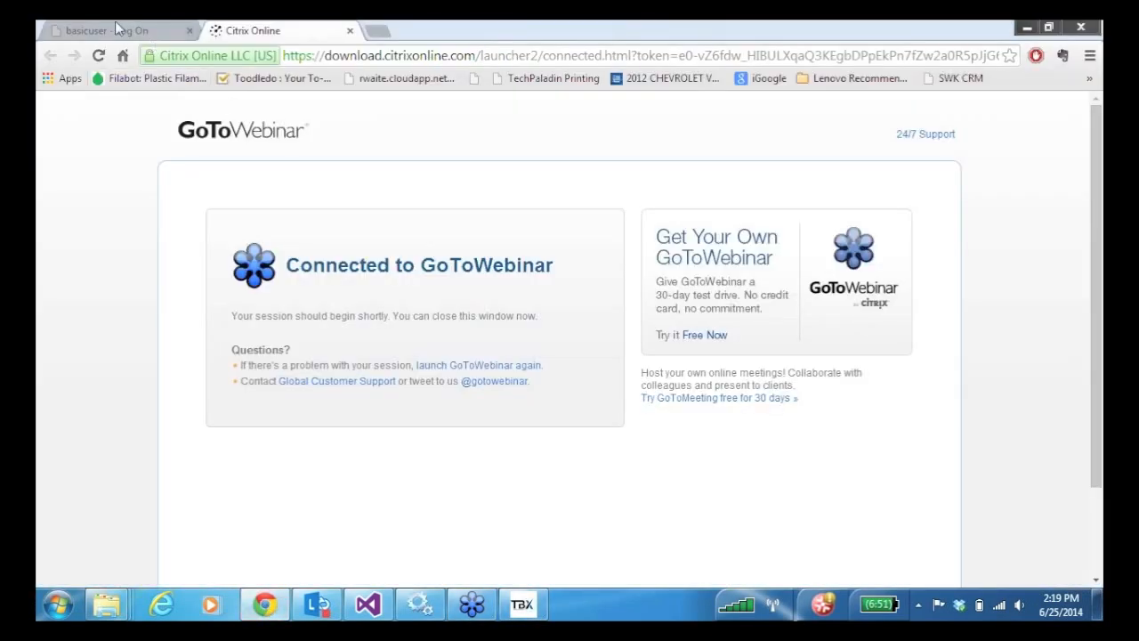
left_click(127, 29)
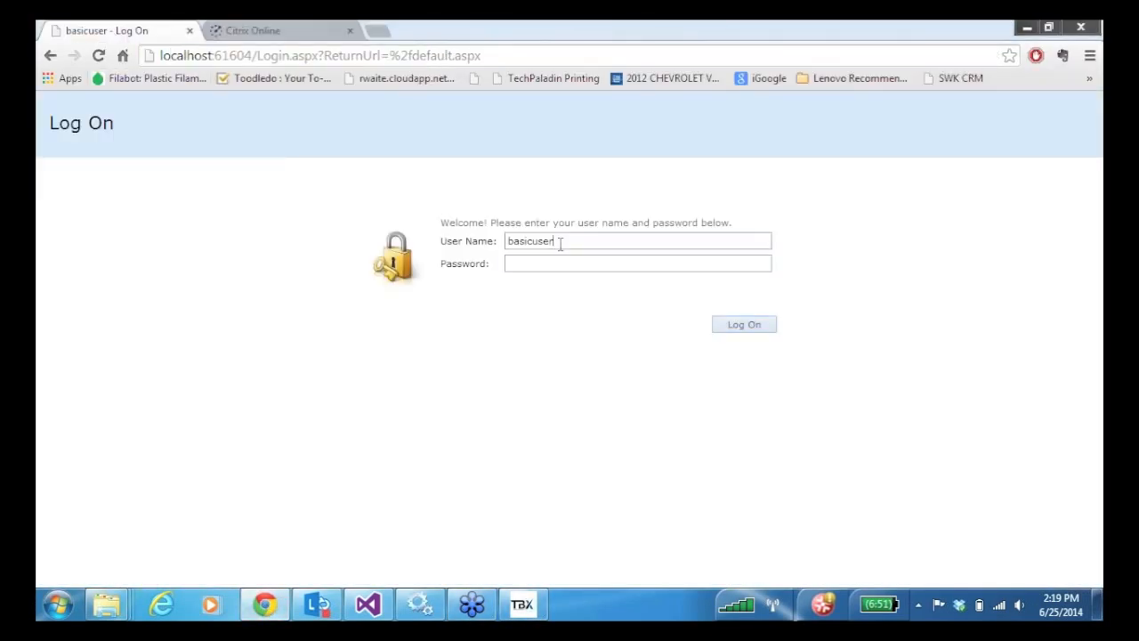
left_click(745, 327)
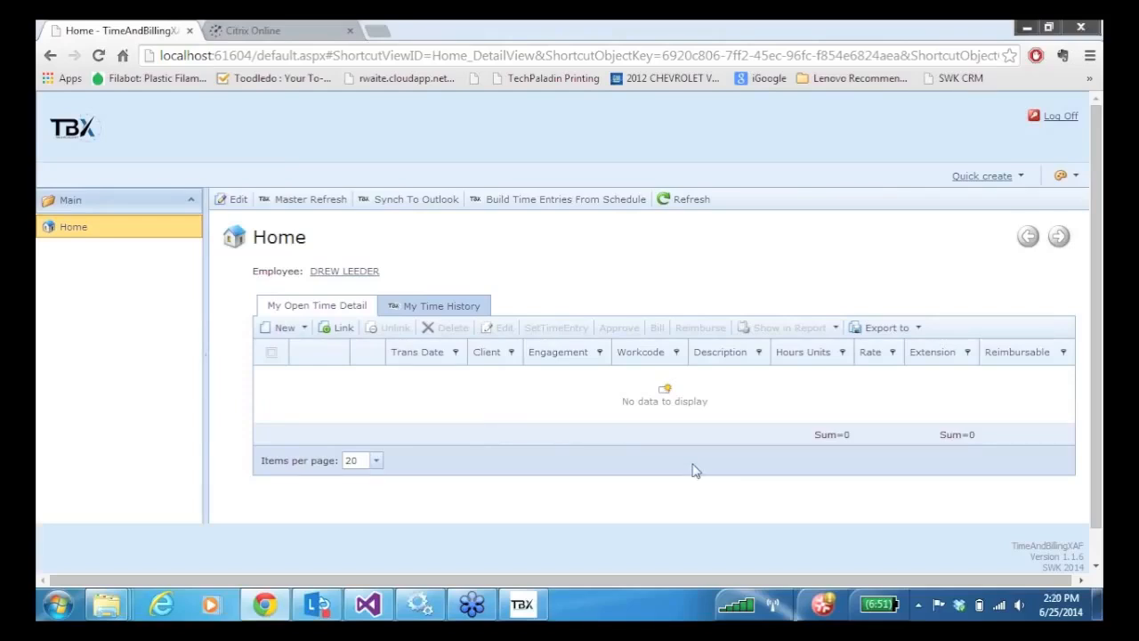
Start a new time entry for the PROFESSIONAL SERVICES engagement and set its hours to 3.
left_click(278, 329)
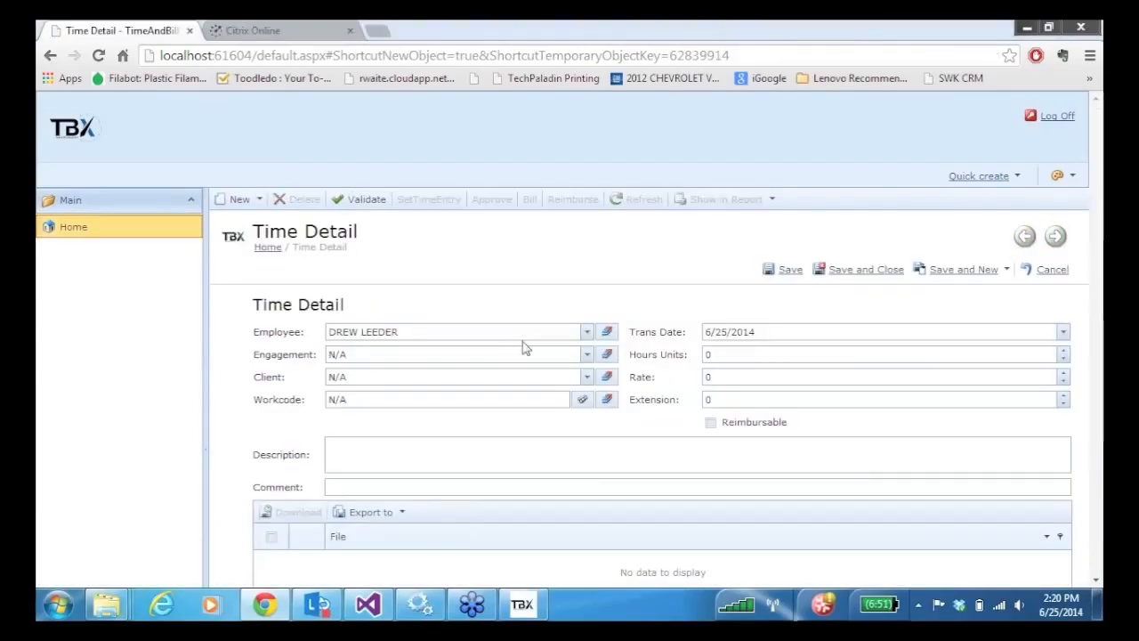
left_click(589, 356)
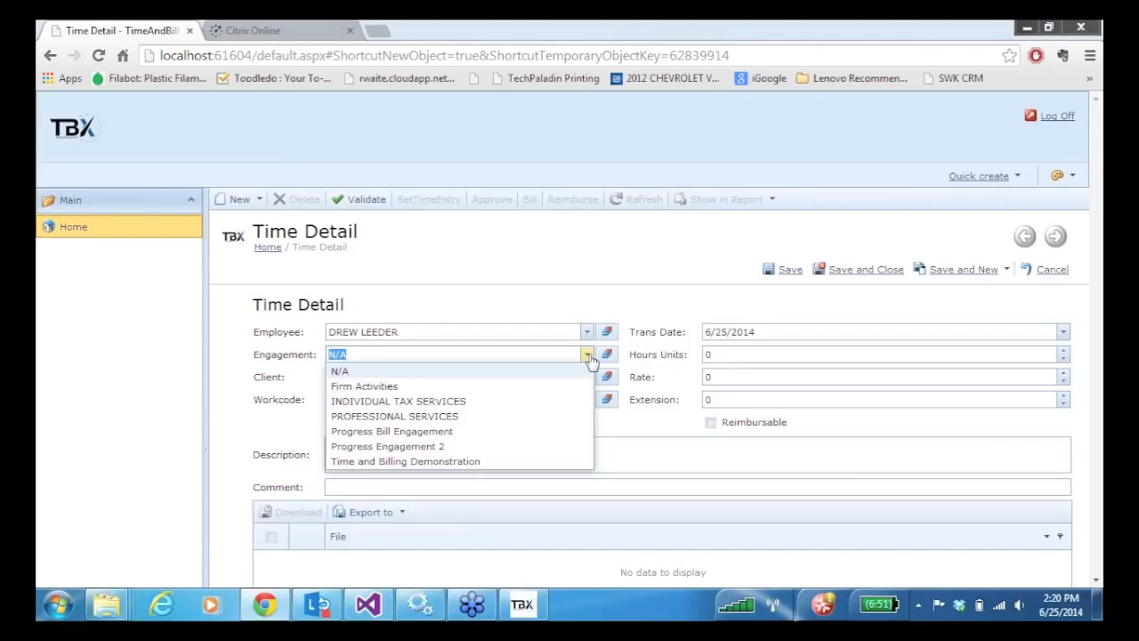
left_click(451, 419)
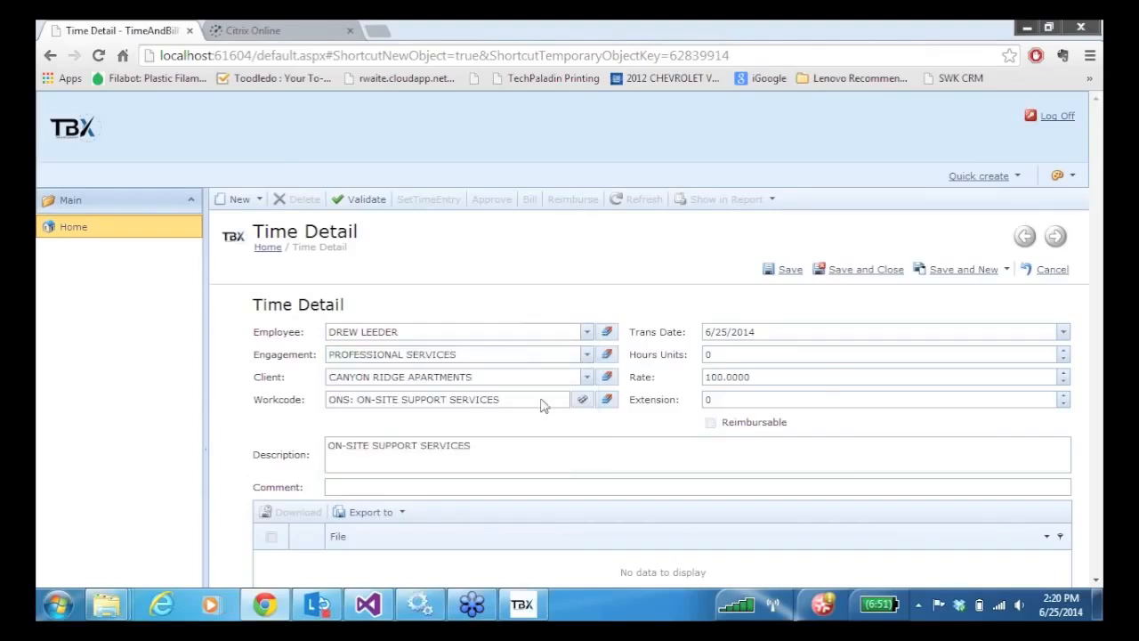
left_click(711, 355)
key("Tab")
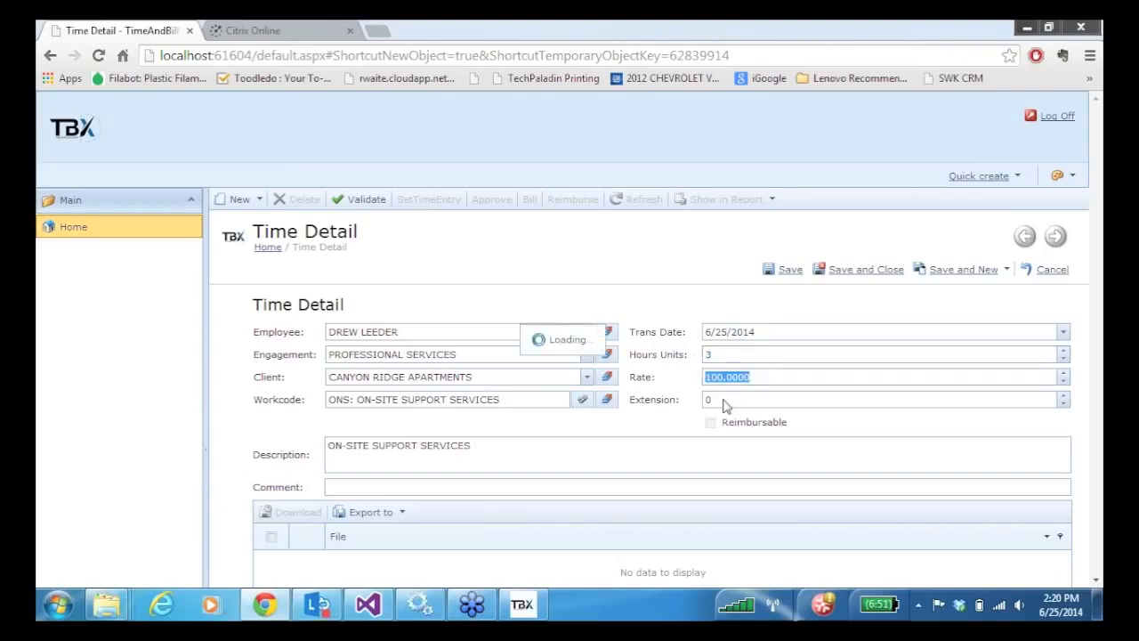
Add the line "Additional Detail" to the description, save the time entry and start another new one.
left_click(493, 451)
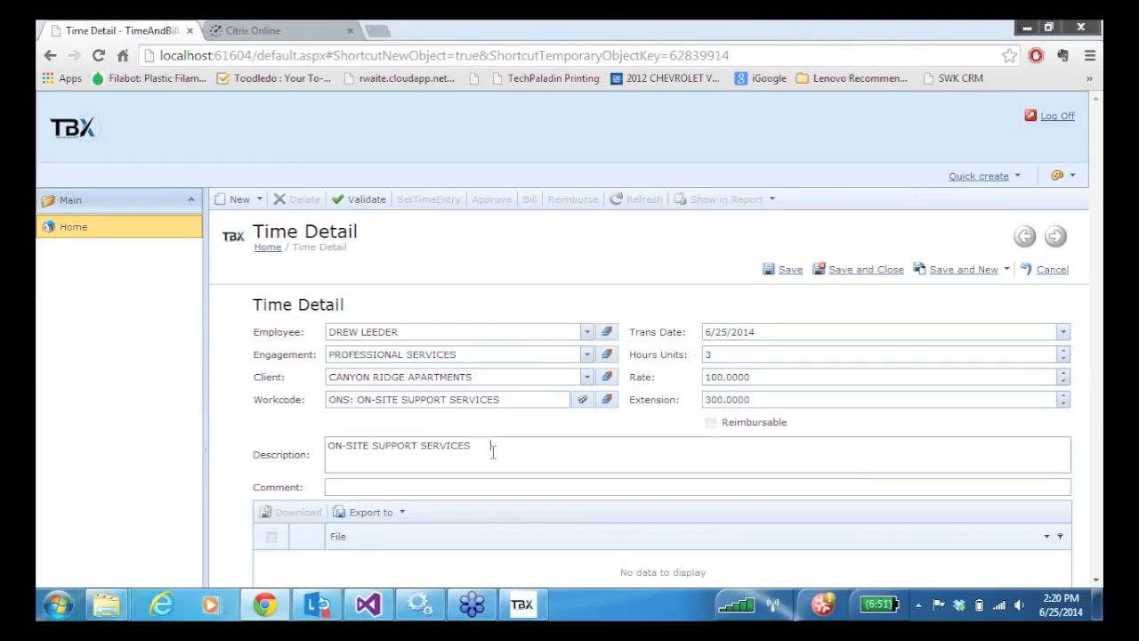
type("Additional Detai")
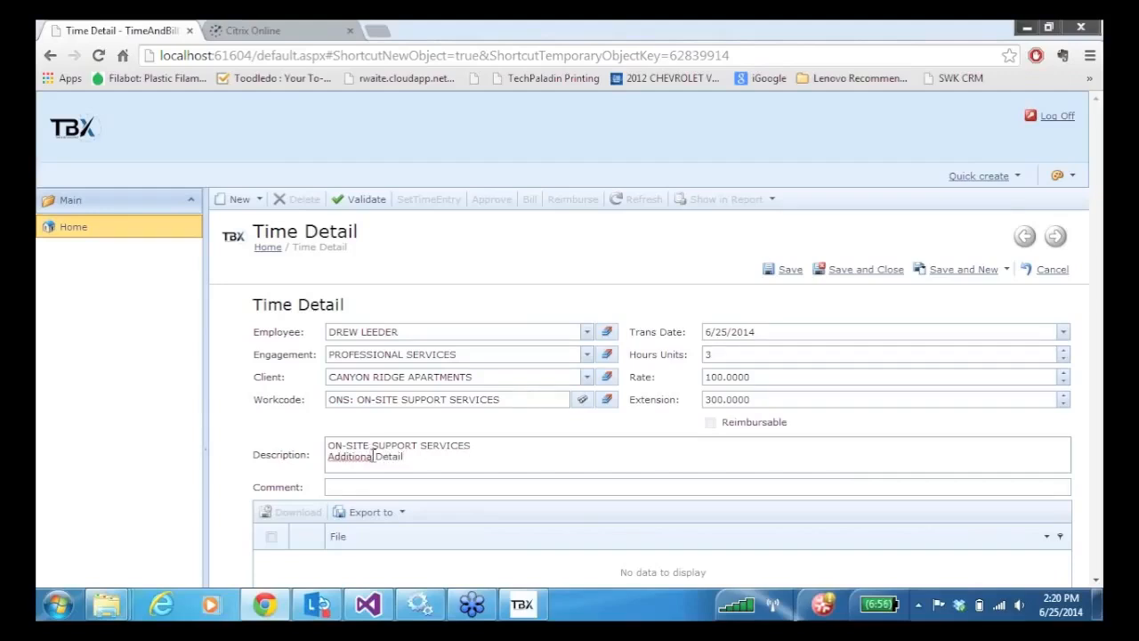
type("l")
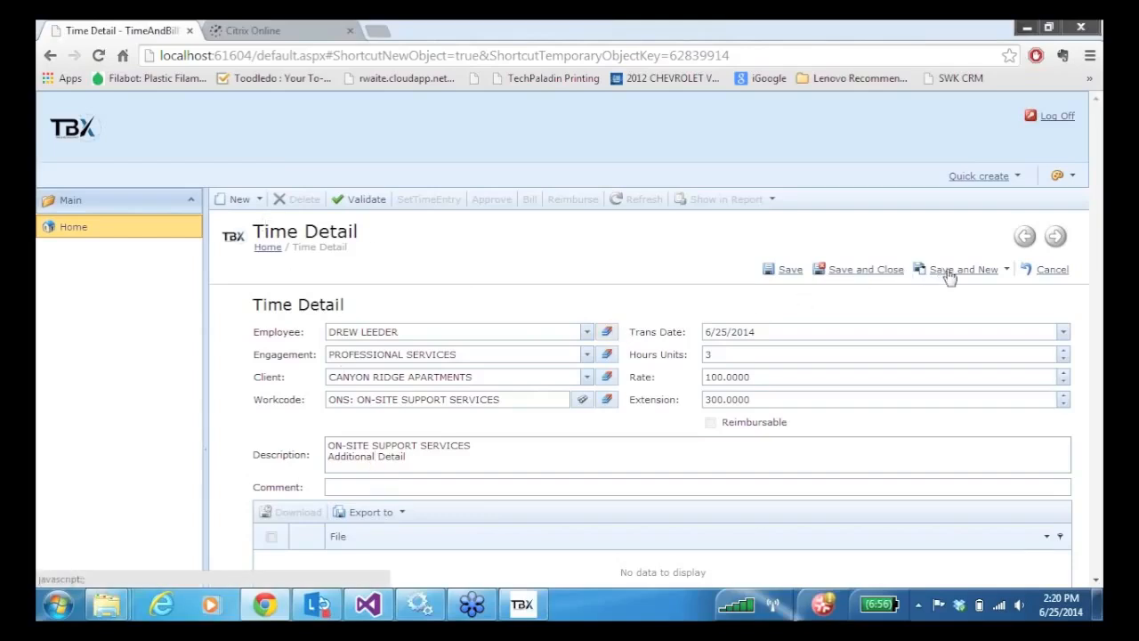
left_click(949, 277)
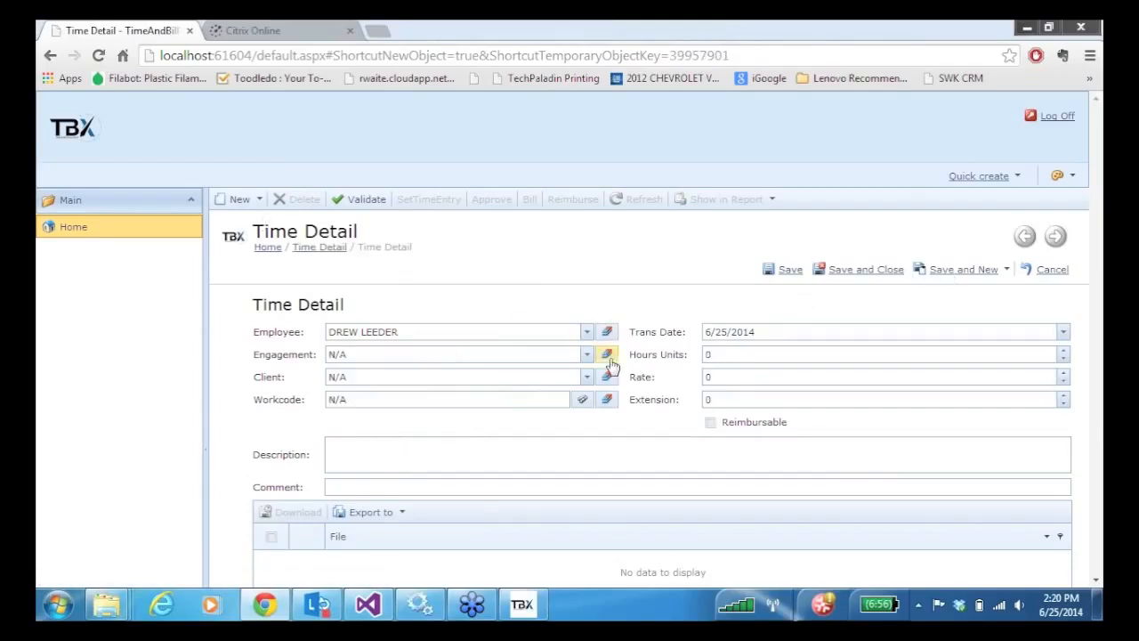
Enter 2 hours for Progress Bill Engagement with "More Detail" added to the description, save the entry and return to Home.
left_click(587, 354)
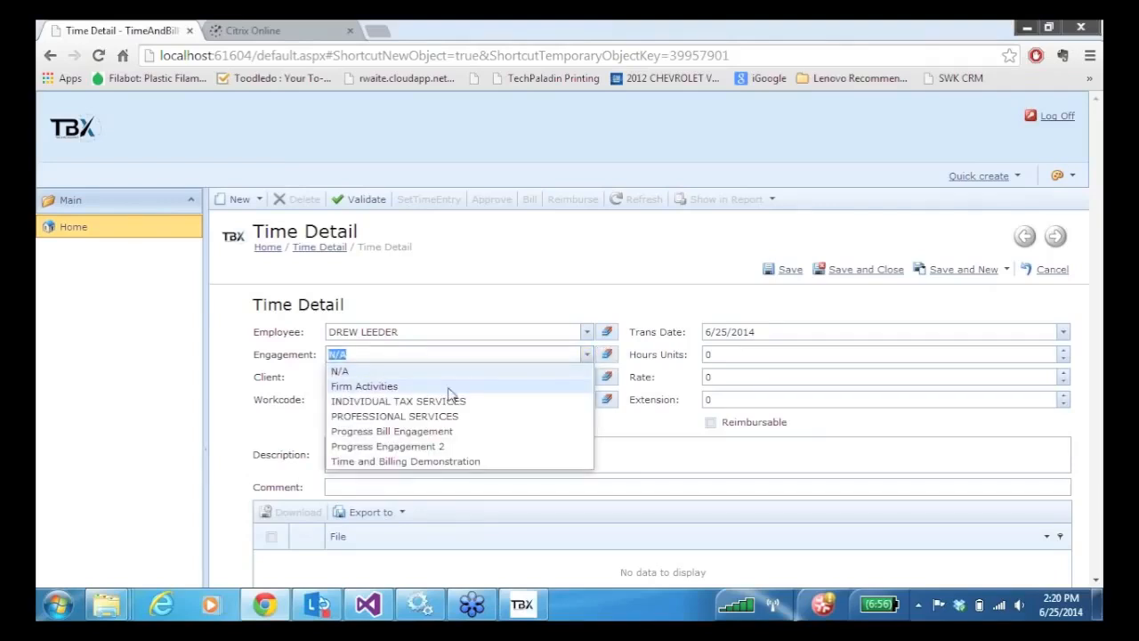
left_click(378, 432)
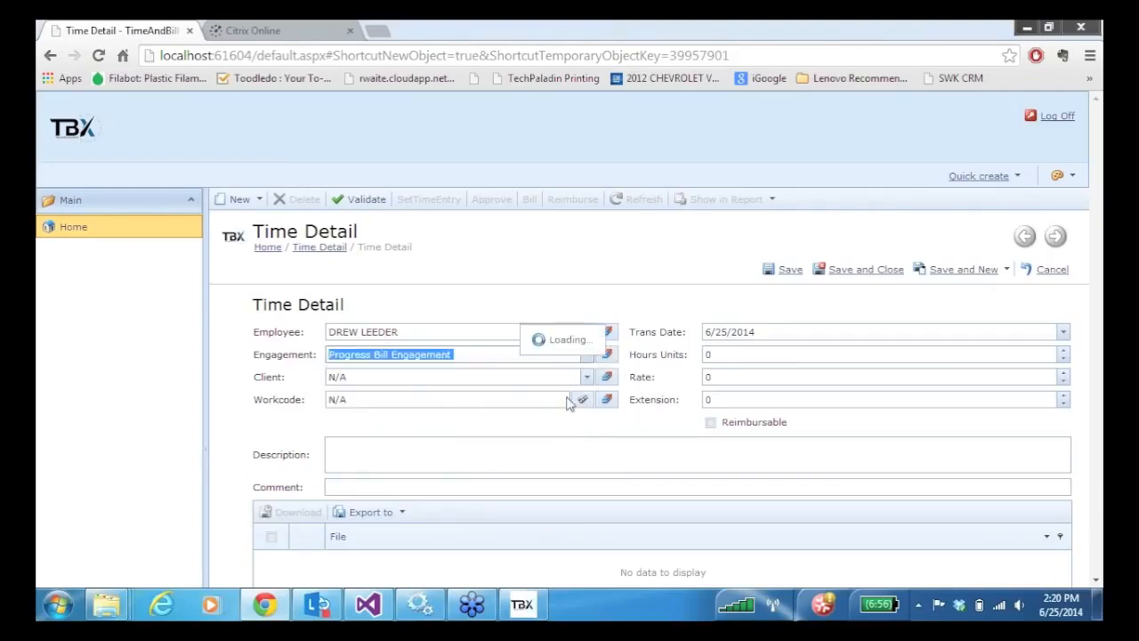
left_click(720, 354)
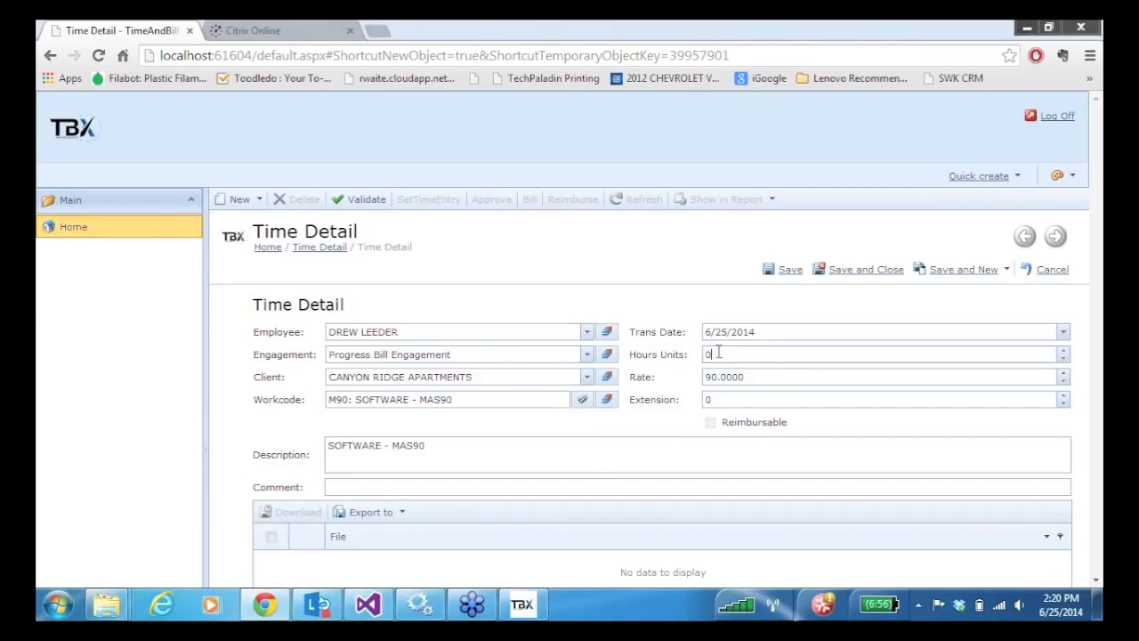
type("2")
key("Tab")
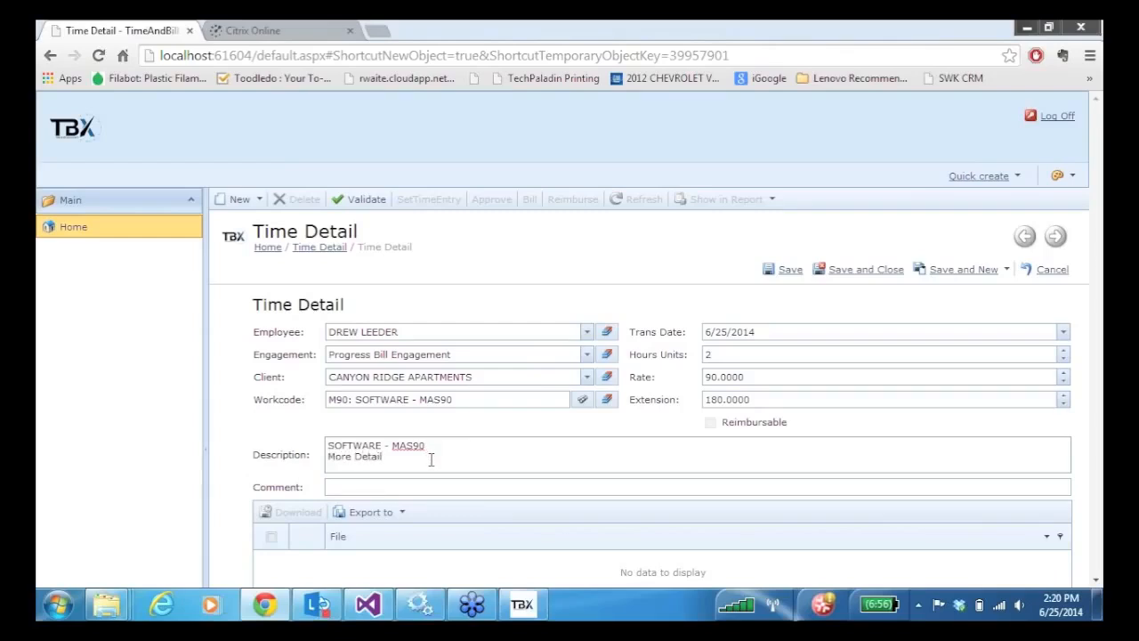
left_click(955, 272)
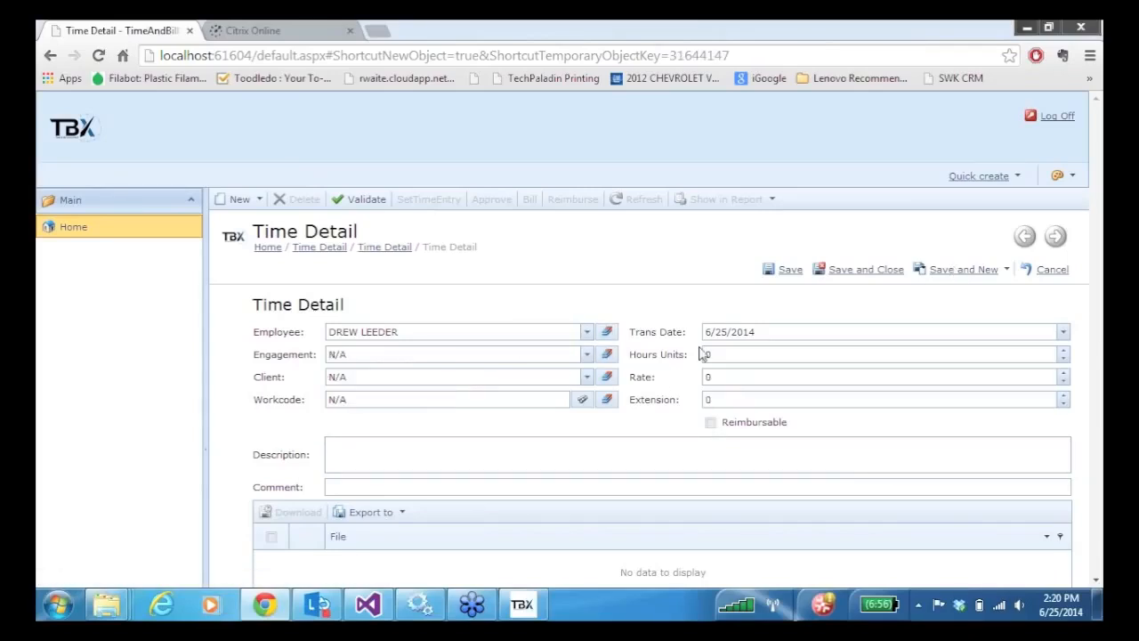
left_click(67, 231)
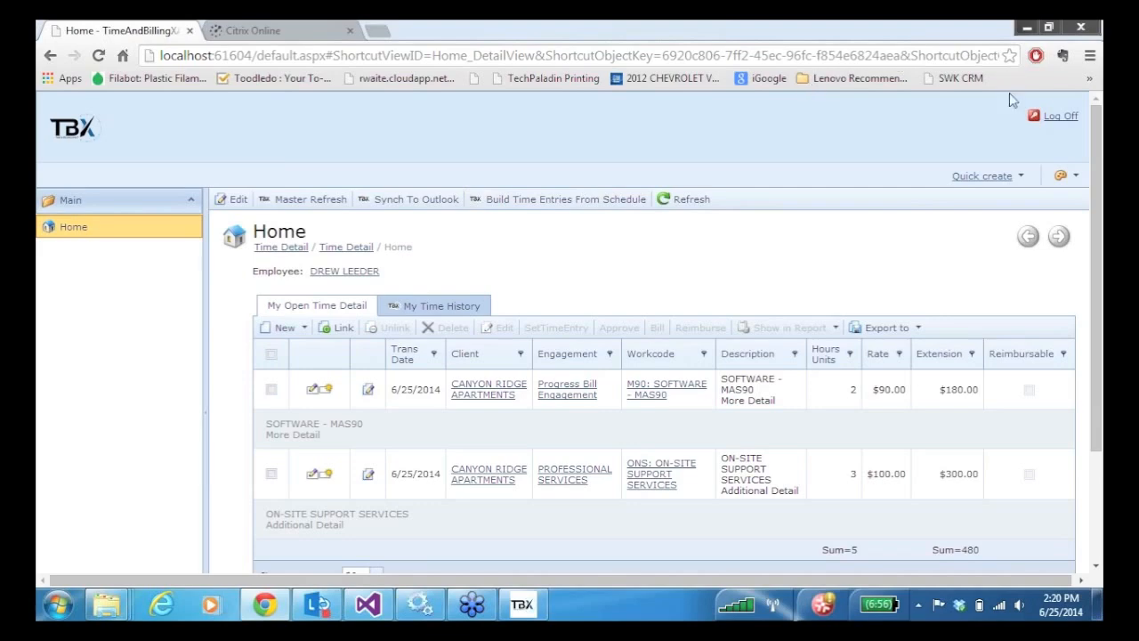
Log off the web version, switch to the desktop TimeAndBillingXAF, log off admin, log on as basicuser and maximize the window.
left_click(1061, 119)
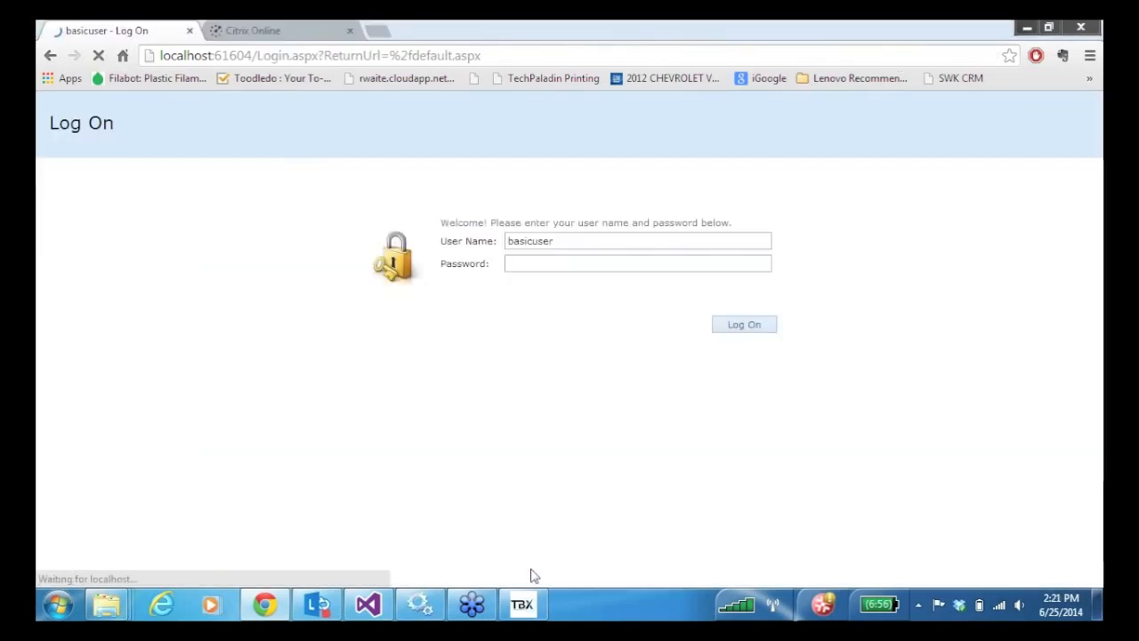
left_click(522, 604)
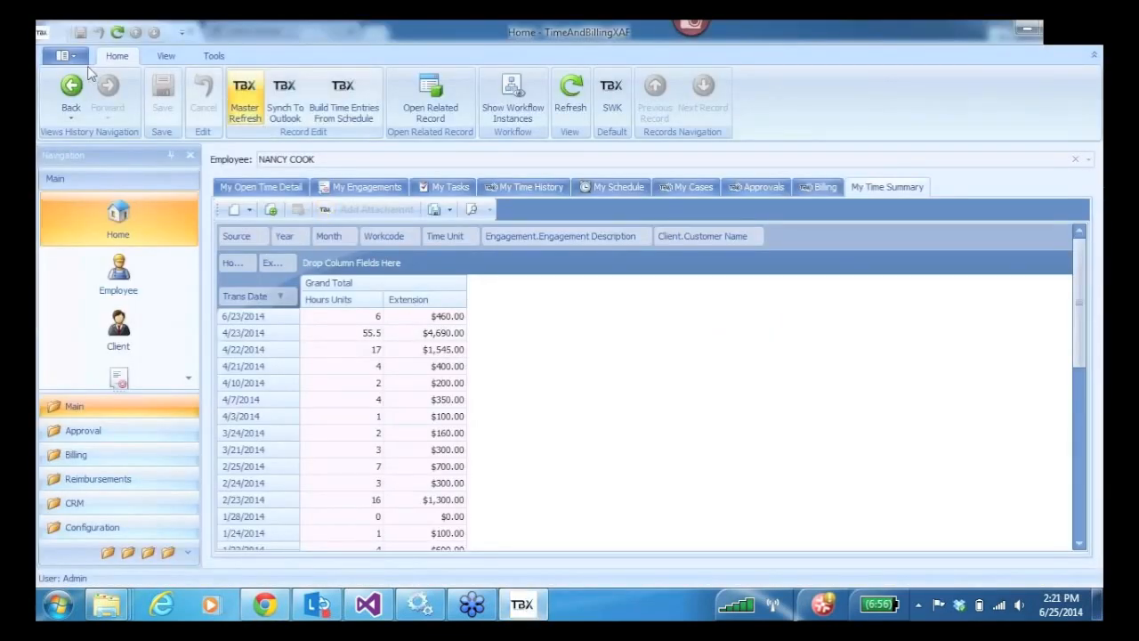
left_click(60, 55)
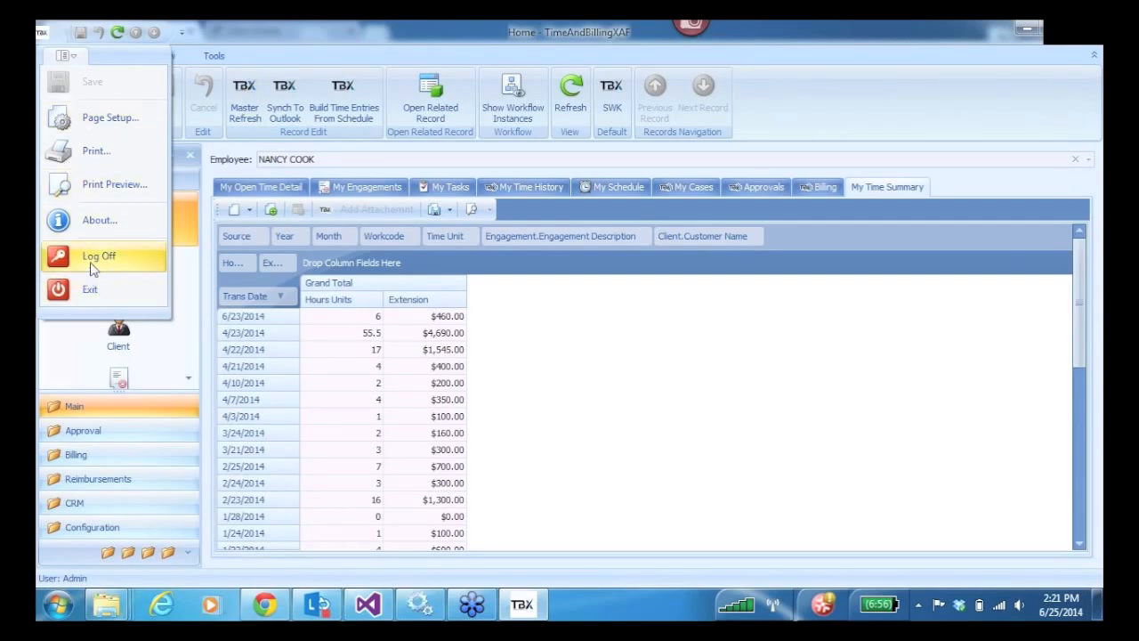
left_click(92, 258)
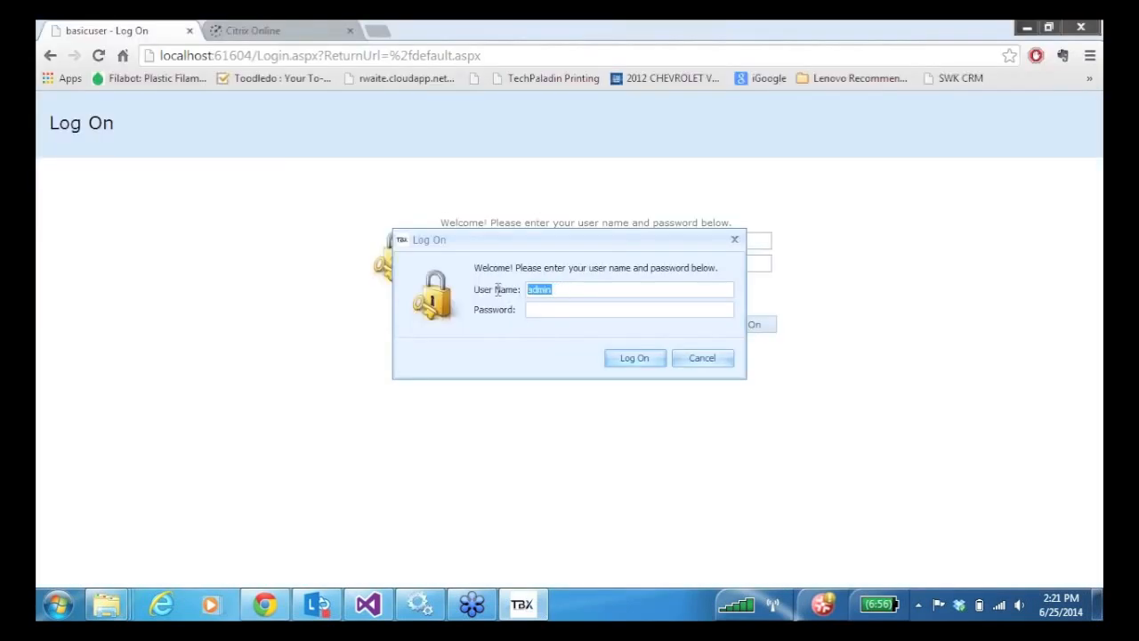
type("basicuser")
left_click(635, 357)
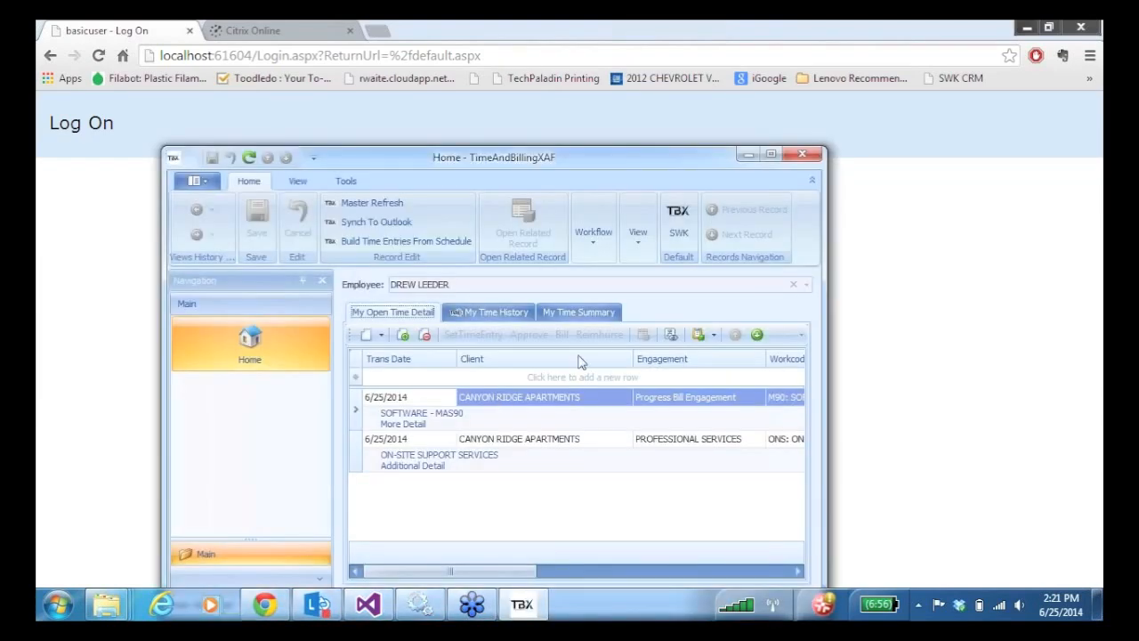
left_click(773, 156)
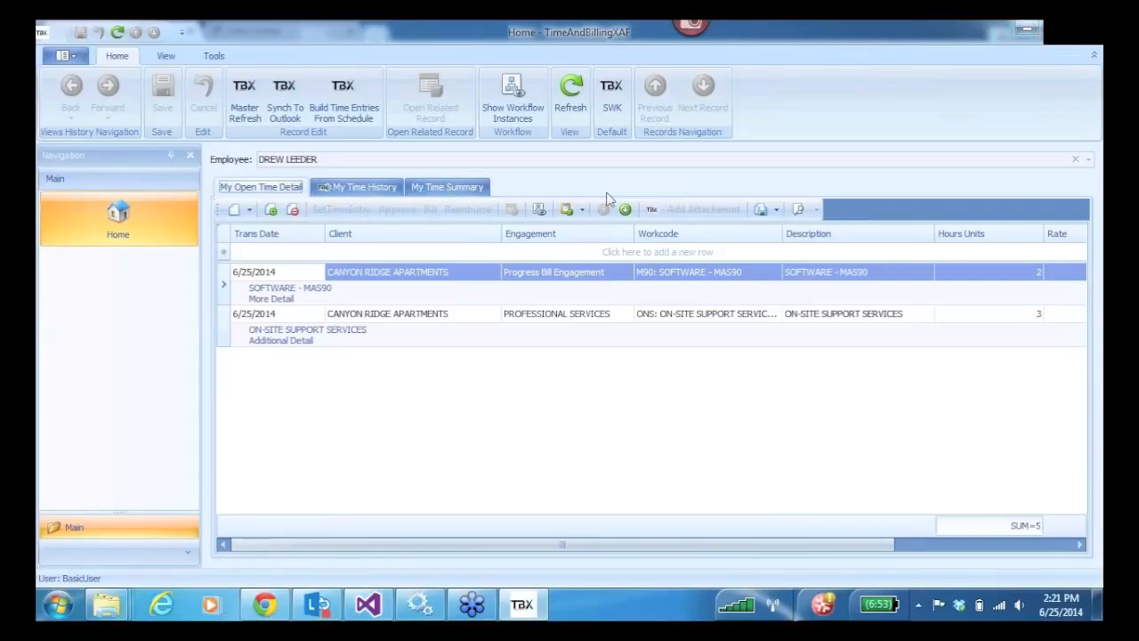
left_click(1028, 33)
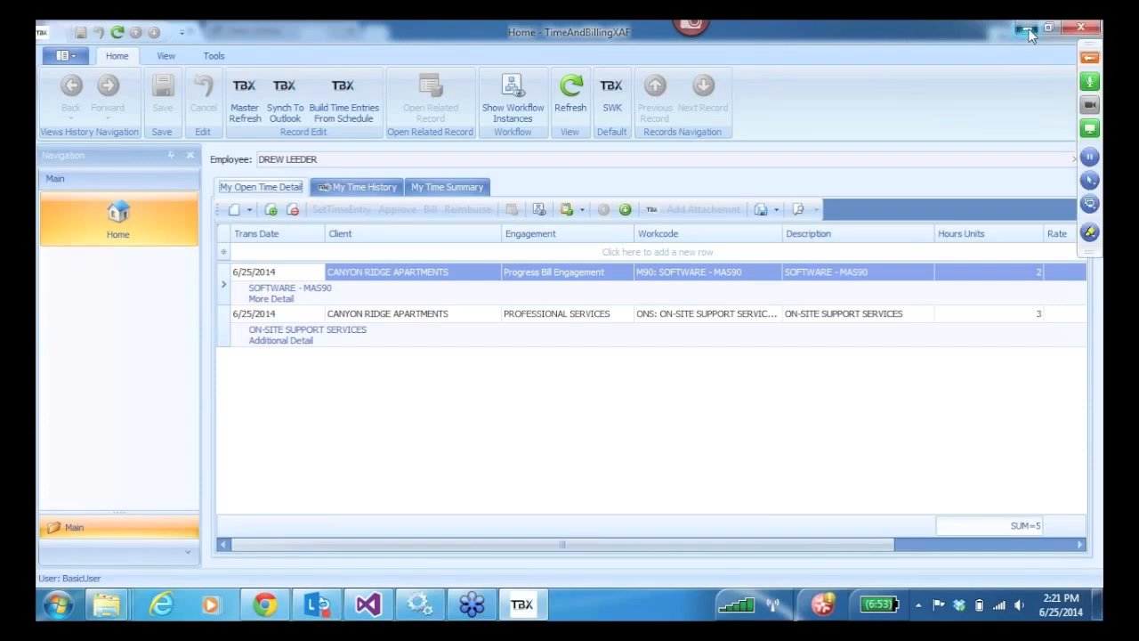
left_click(564, 241)
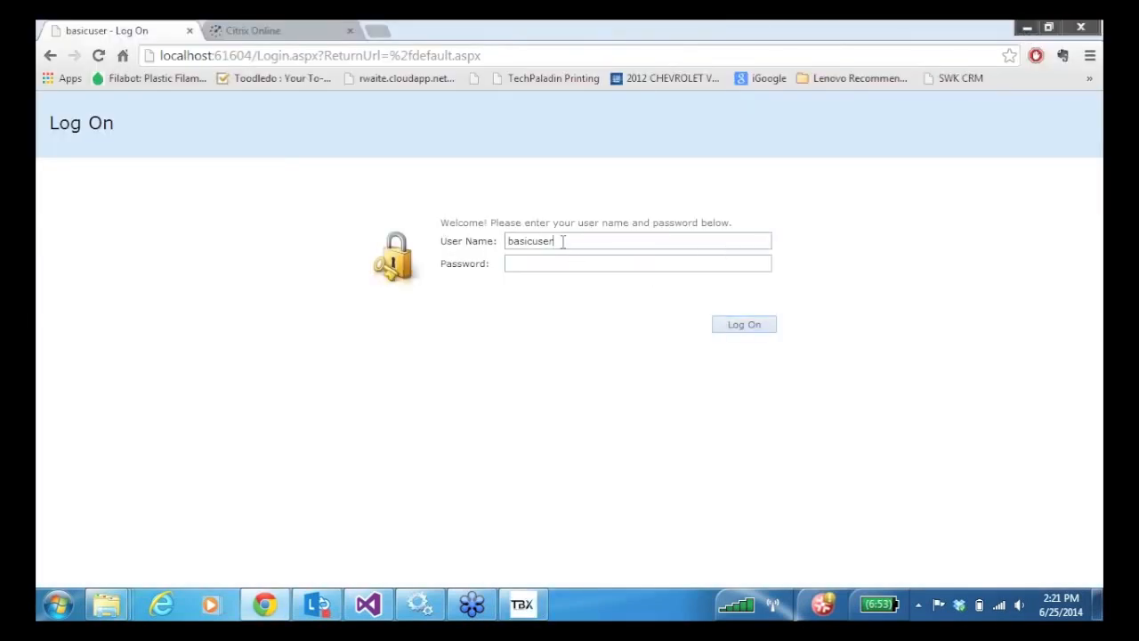
left_click(525, 605)
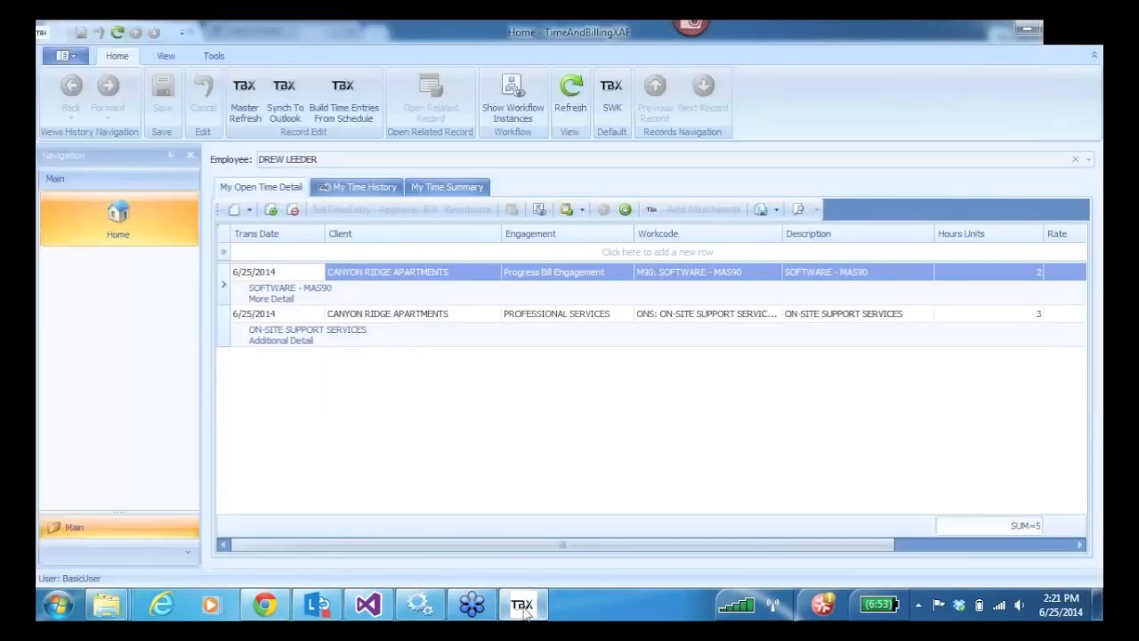
Create a 2-hour time entry for Progress Engagement 2 with "More Work" added to the description, save it and start another.
left_click(233, 212)
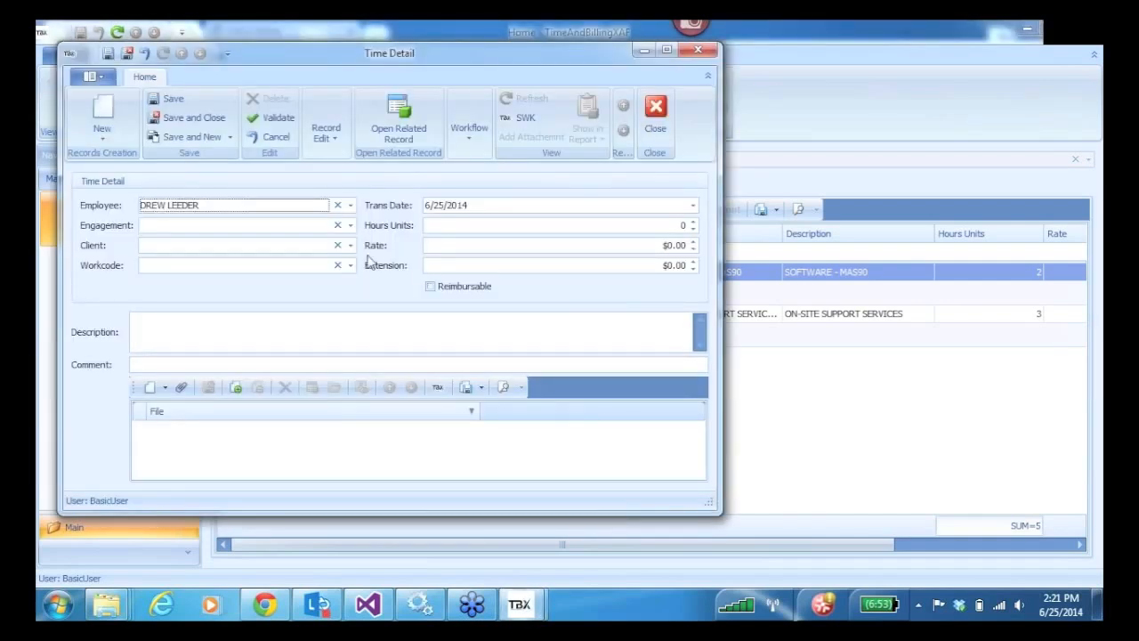
left_click(349, 225)
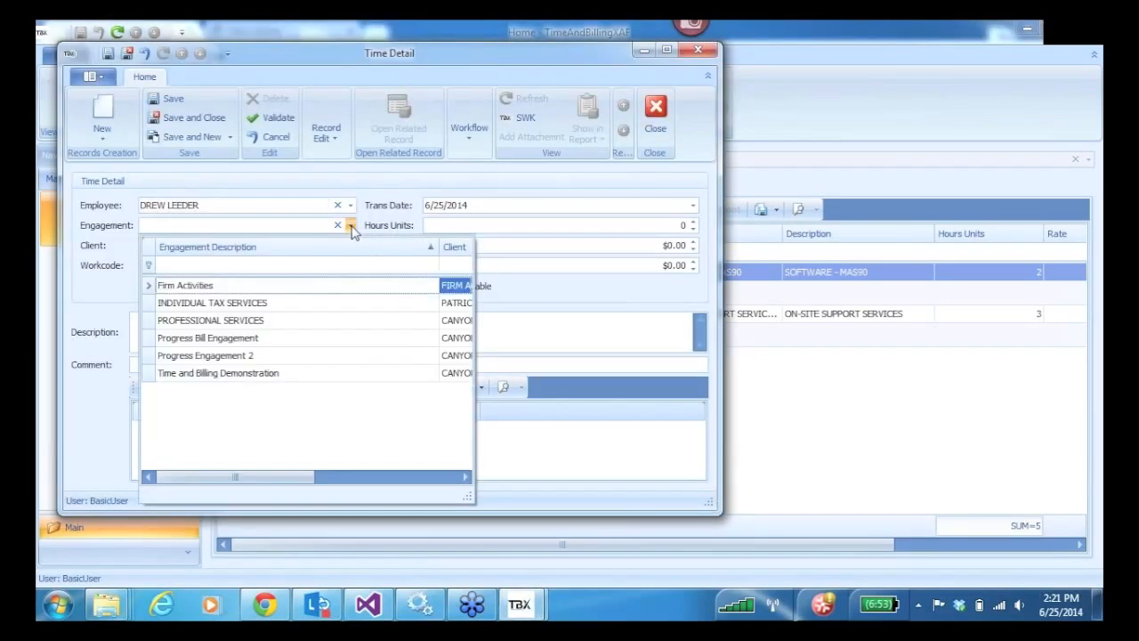
left_click(207, 355)
left_click(659, 228)
type("2.")
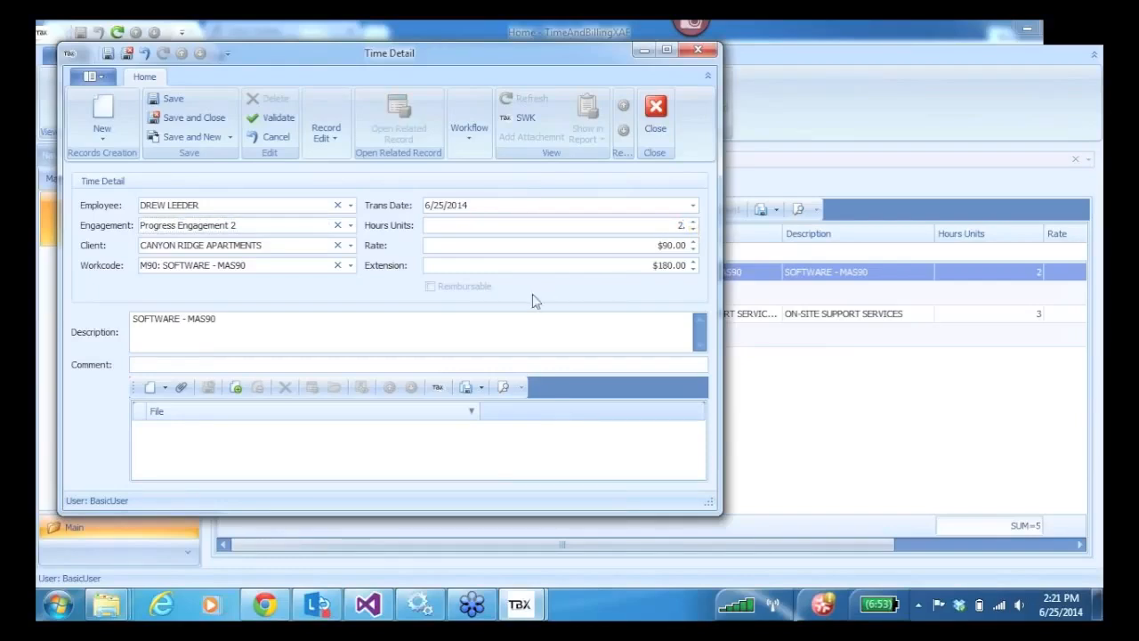
left_click(391, 318)
key("Return")
left_click(175, 136)
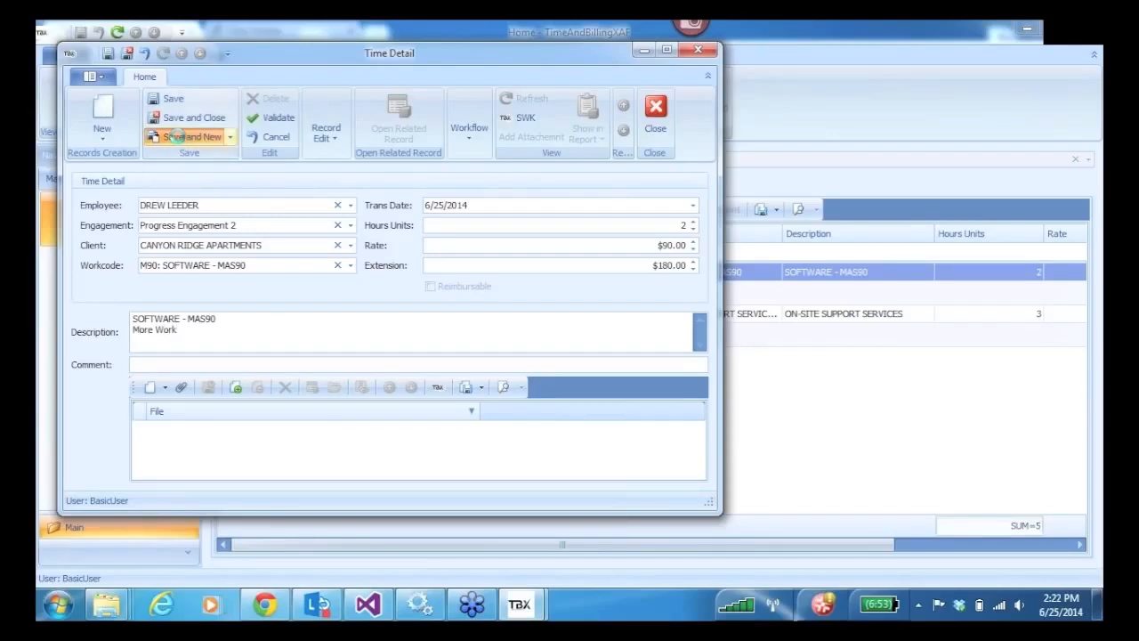
Enter 1 hour for Progress Engagement 2, save the time entry and start another new one.
left_click(351, 225)
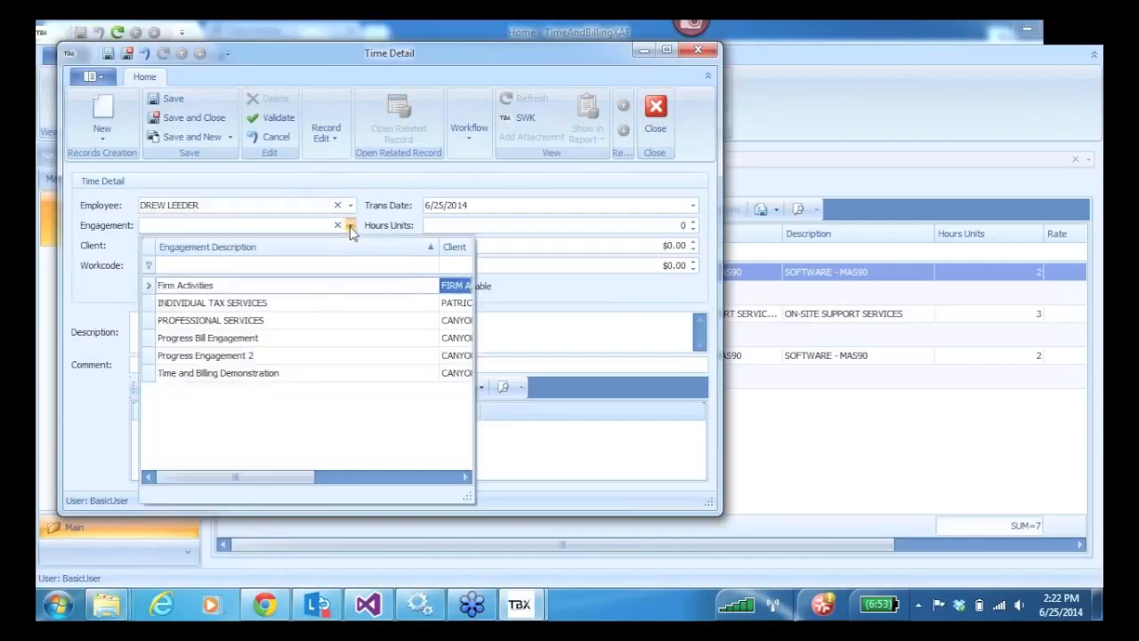
left_click(210, 356)
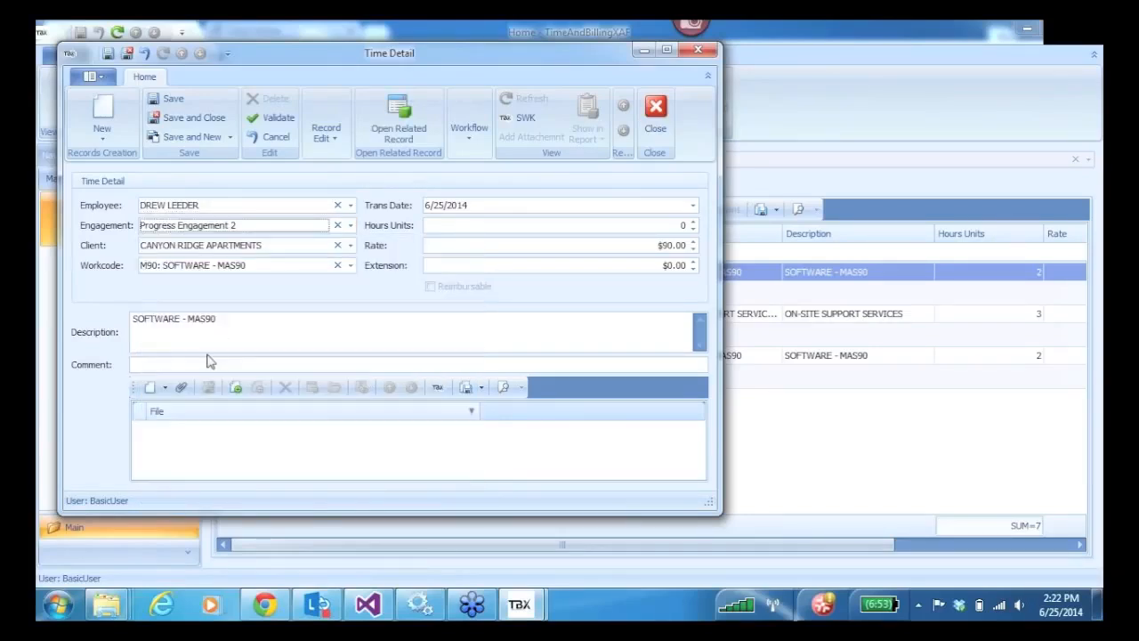
left_click(683, 226)
type("1")
key("Tab")
left_click(330, 327)
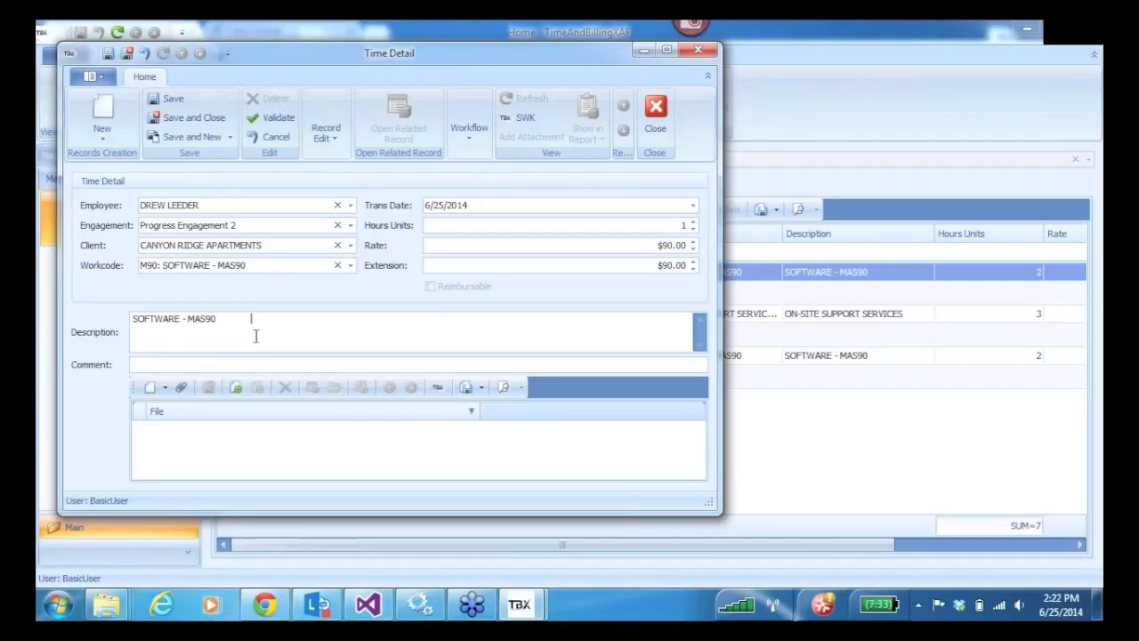
left_click(181, 137)
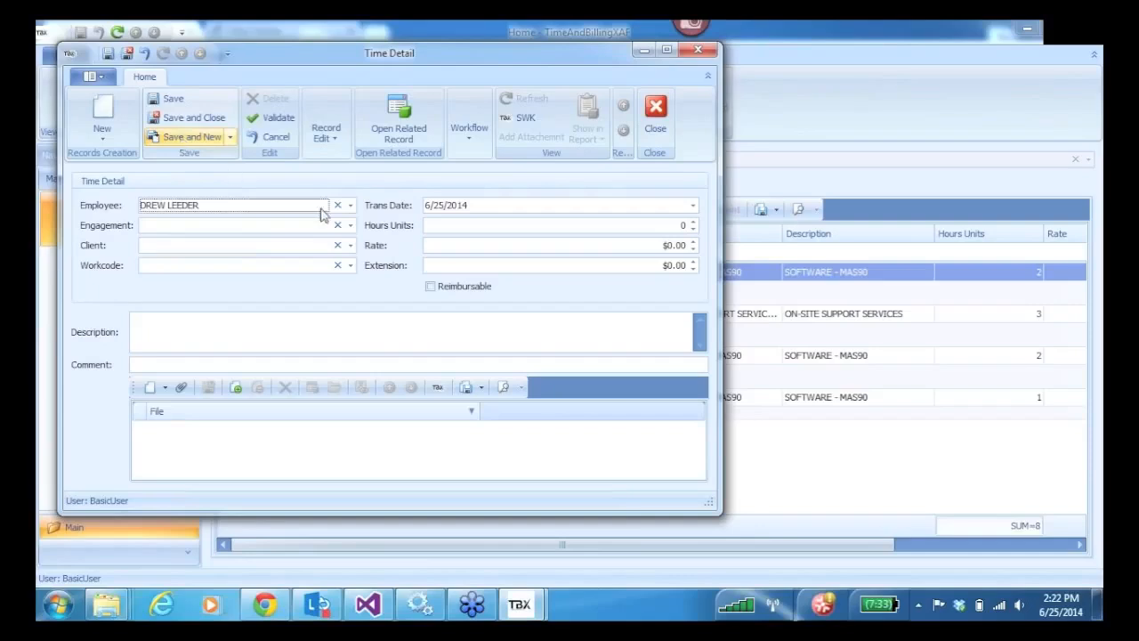
Assign the new time entry to the Firm Activities engagement and set its hours units to 50.
left_click(350, 225)
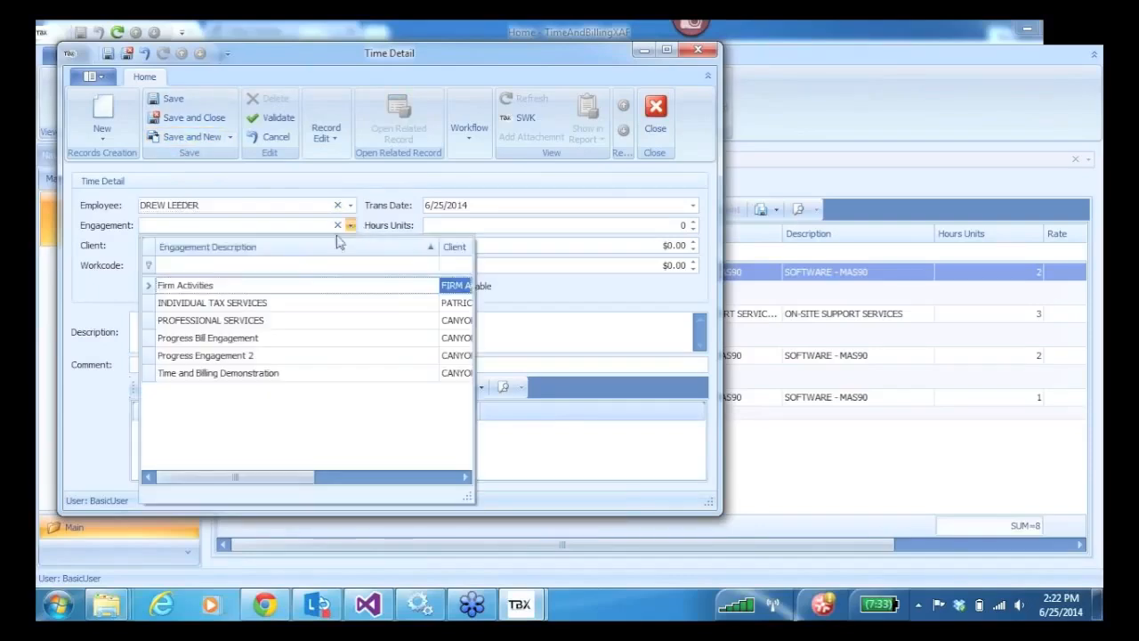
left_click(190, 287)
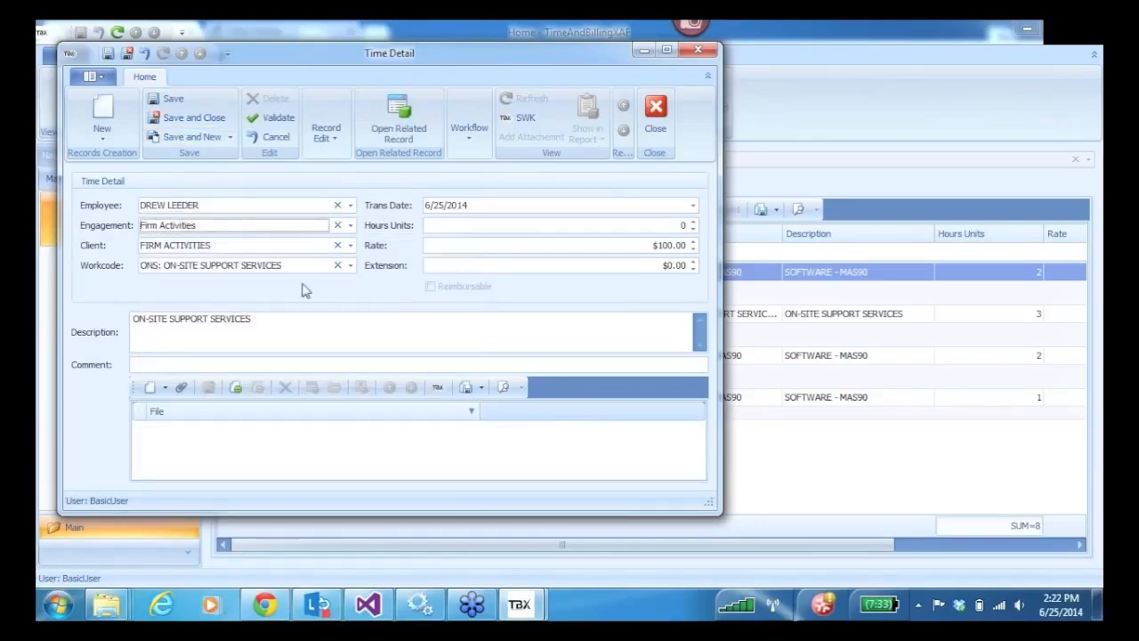
left_click(679, 226)
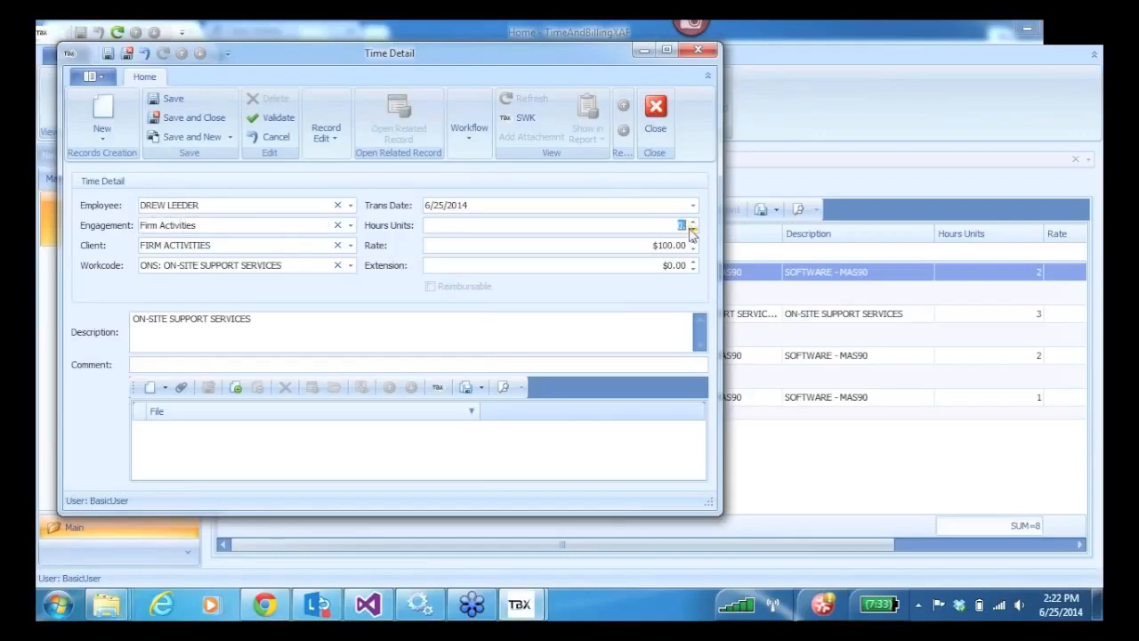
type("50")
Set the entry's rate to $0.45 and replace its description with "50 miles round trip".
left_click(643, 245)
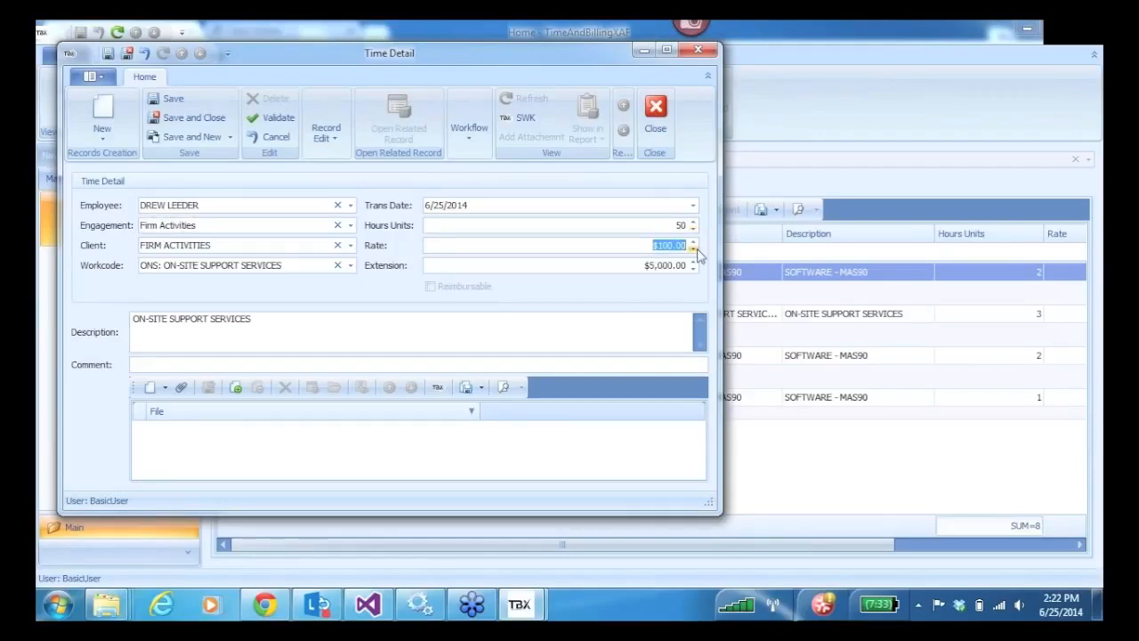
key("BackSpace")
type(".45")
left_click_drag(265, 322, 92, 324)
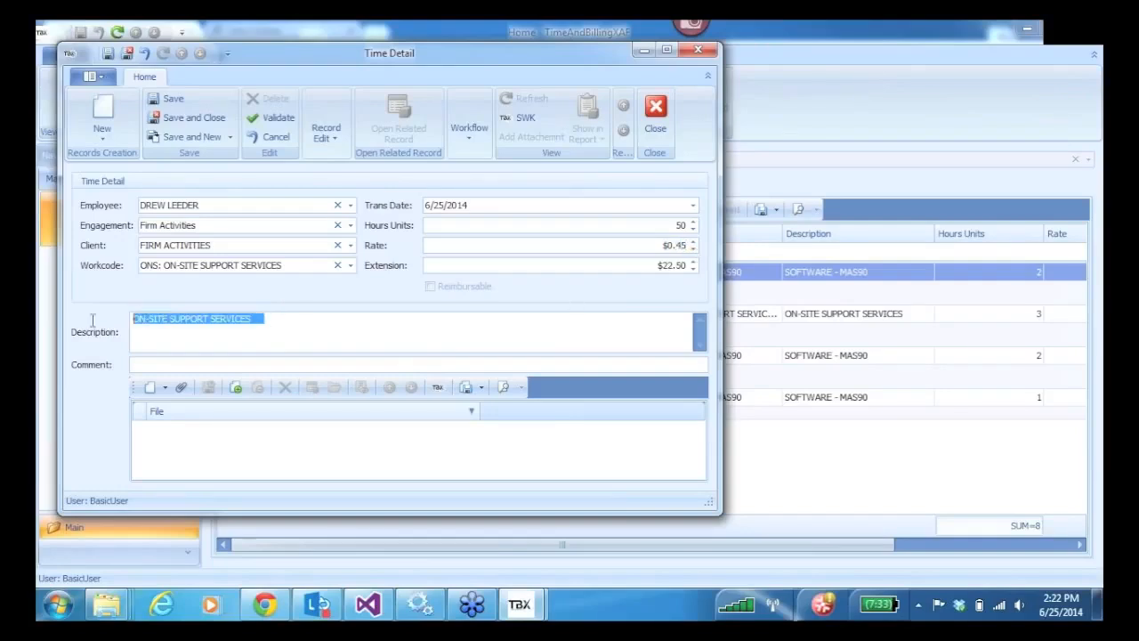
type("45 miles")
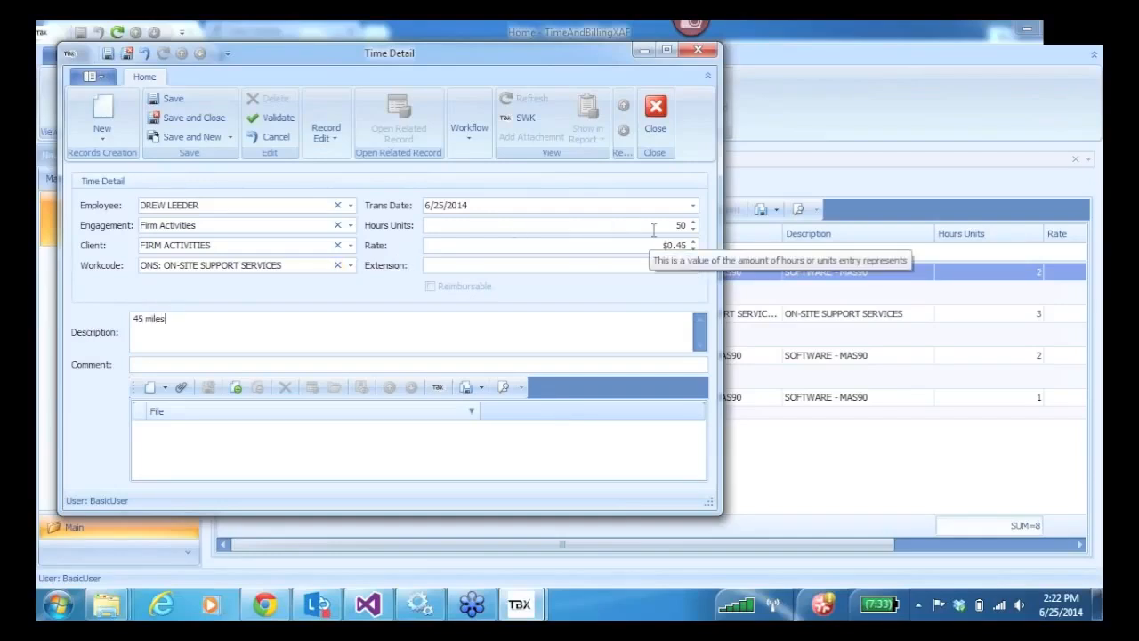
key("BackSpace")
key("BackSpace")
type("50 miles round trip")
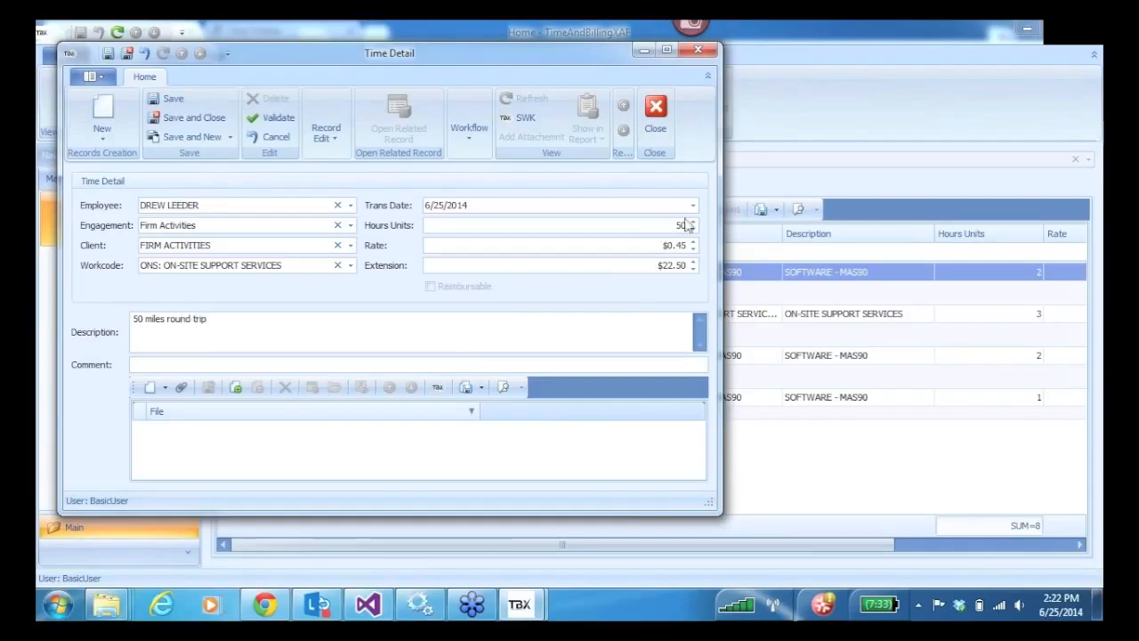
Change the Firm Activities entry's workcode to EXP: Expence.
left_click(351, 265)
type("exp")
key("Return")
key("Down")
key("Return")
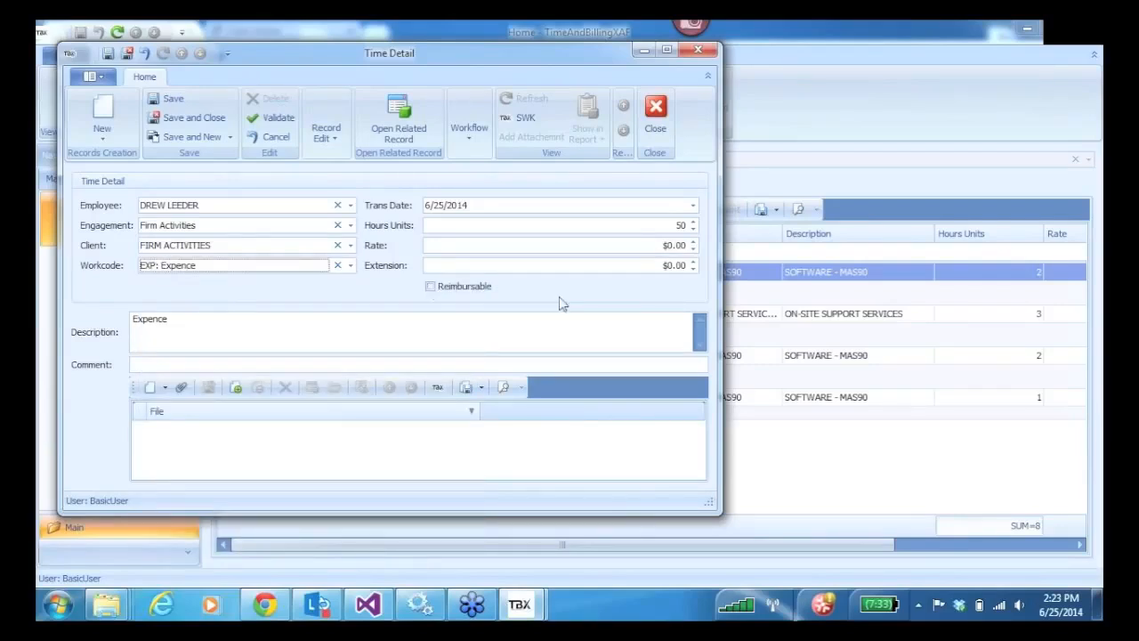
Set the expense rate to $0.45, append "50 mile round trip" to the description and mark the entry as reimbursable.
left_click(661, 245)
type(".45")
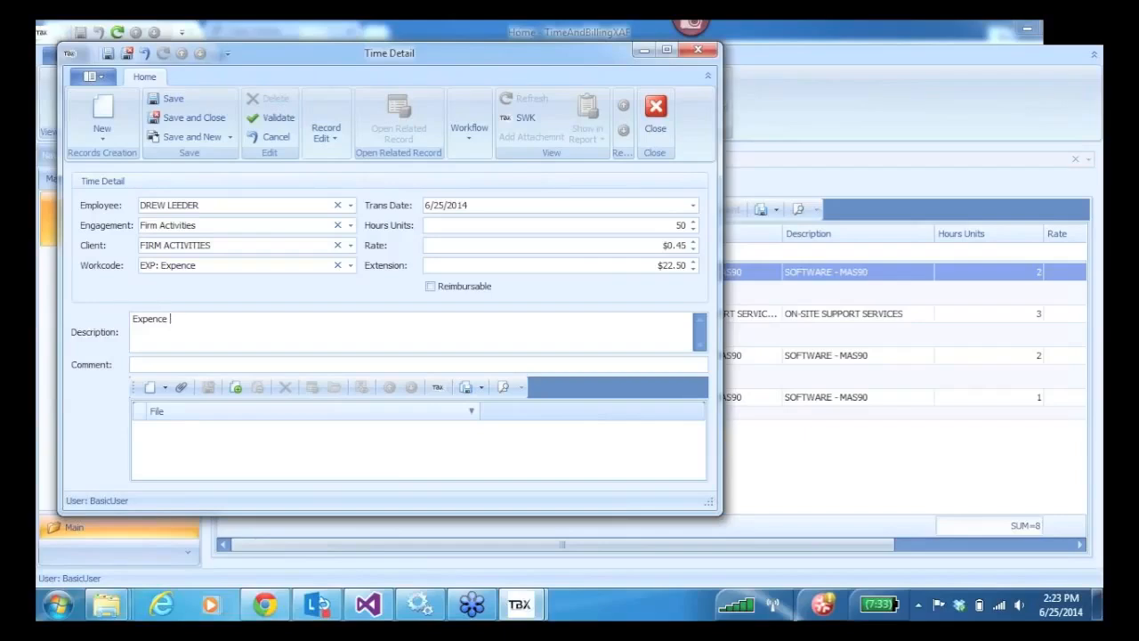
type(" 50 mile round trip")
left_click(431, 287)
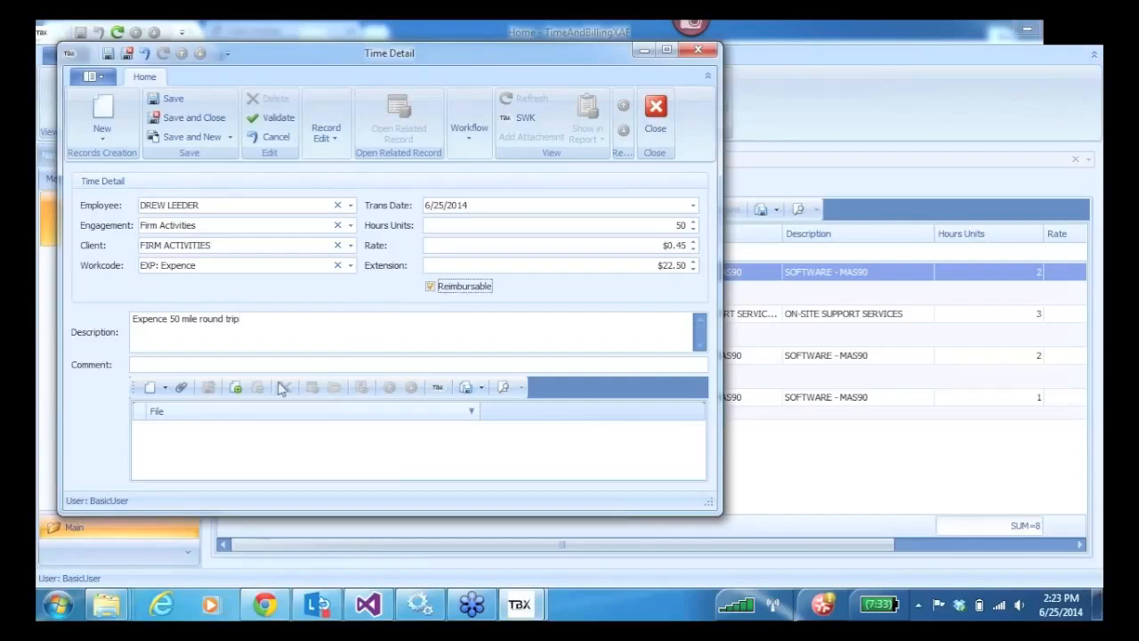
Attach TBXclear_64x64.png to the expense entry, save it, and close the new blank entry to return to Home.
left_click(182, 389)
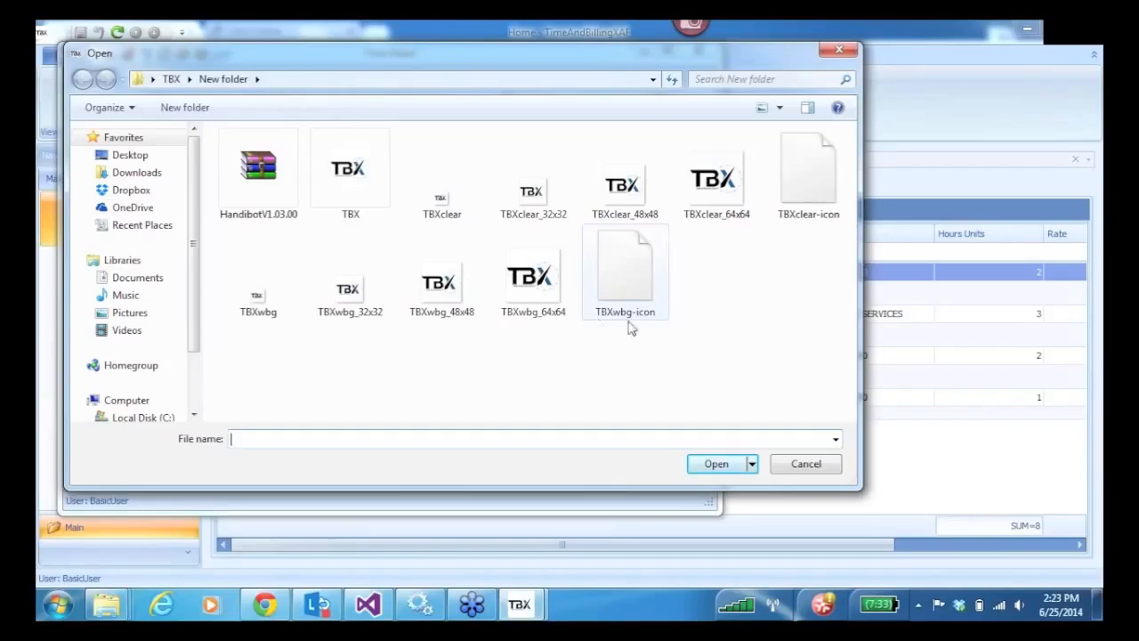
left_click(717, 186)
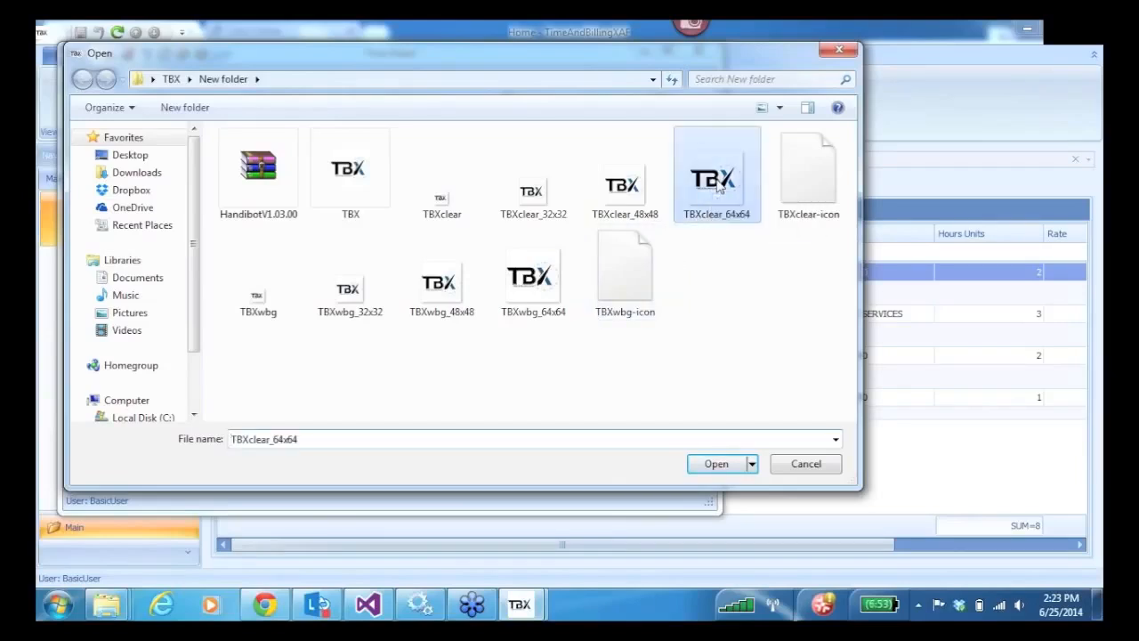
left_click(720, 464)
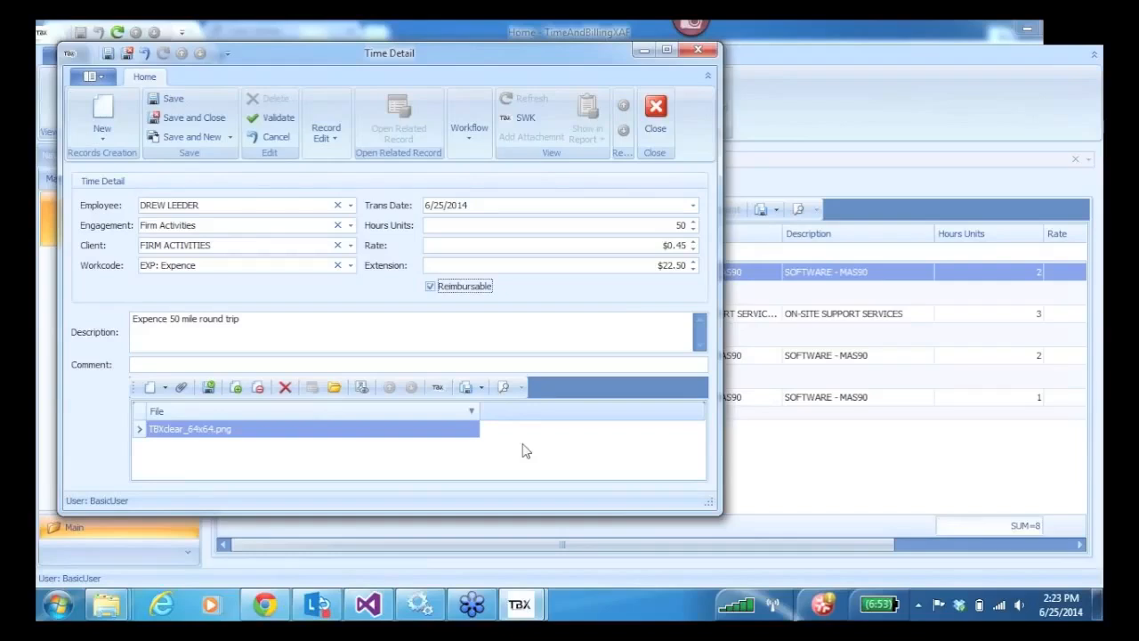
left_click(175, 141)
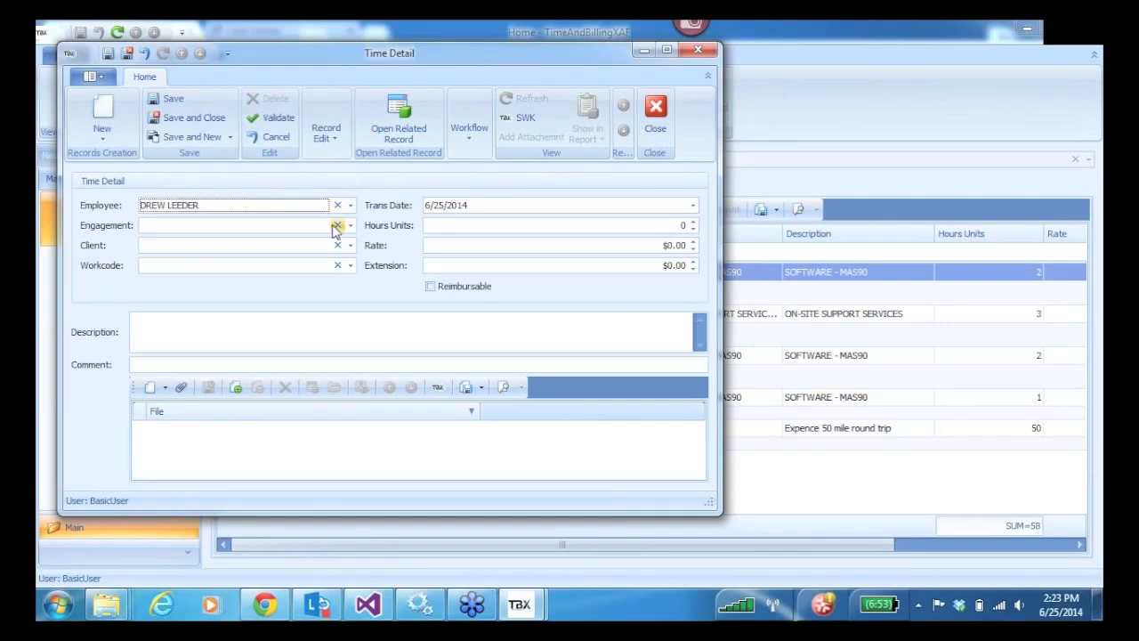
left_click(651, 119)
left_click(399, 309)
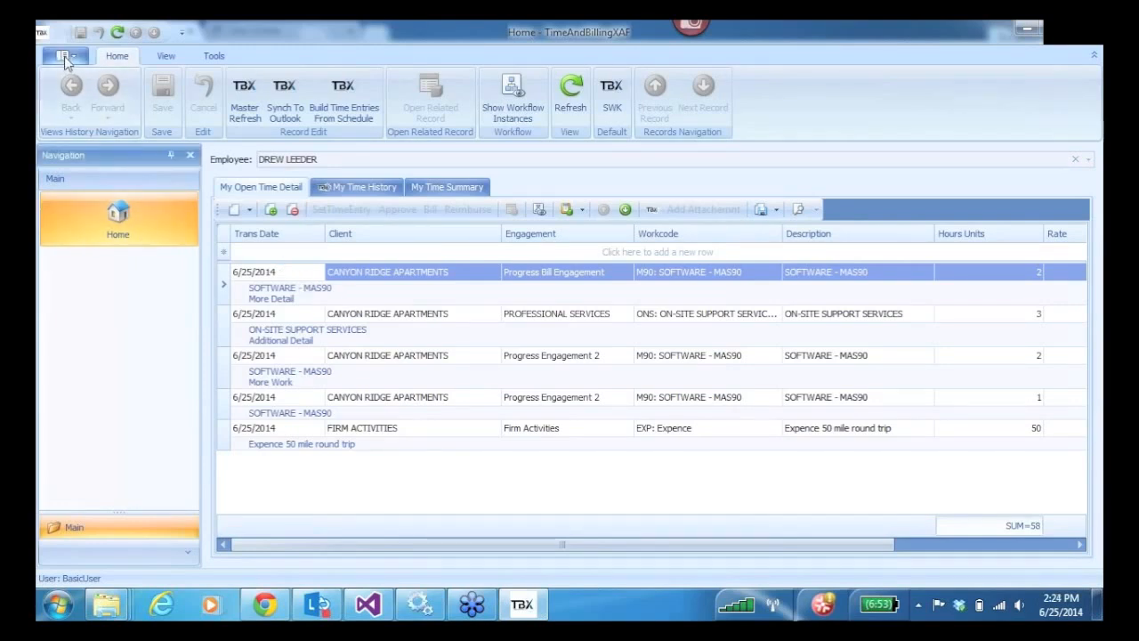
Switch to the web version in the browser and log on as admin.
left_click(265, 605)
left_click_drag(556, 245, 399, 247)
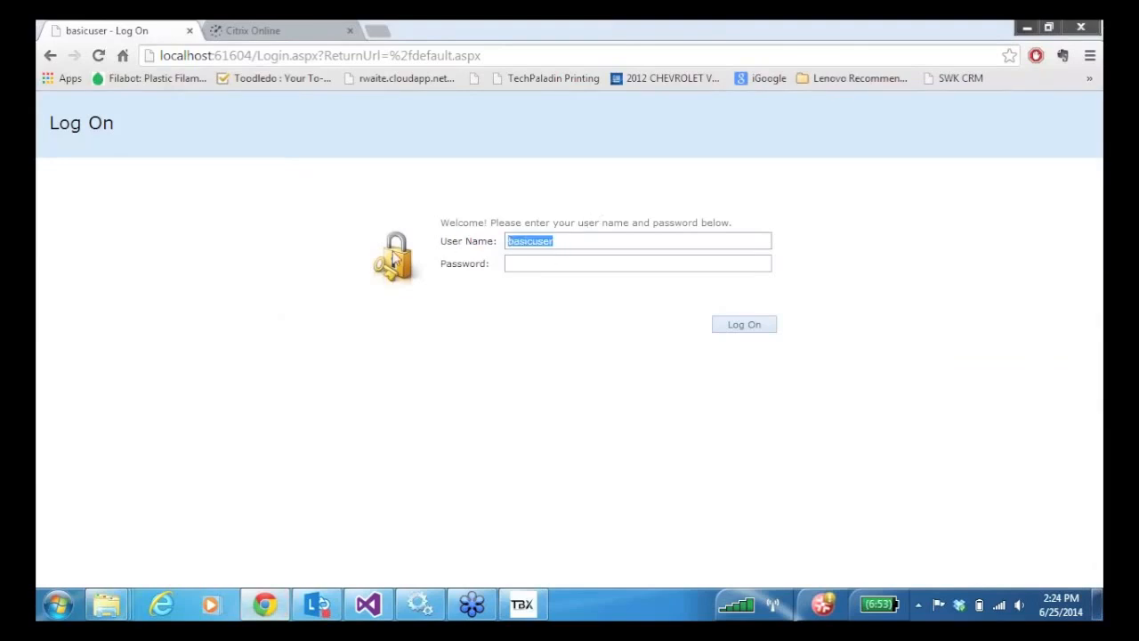
type("admin")
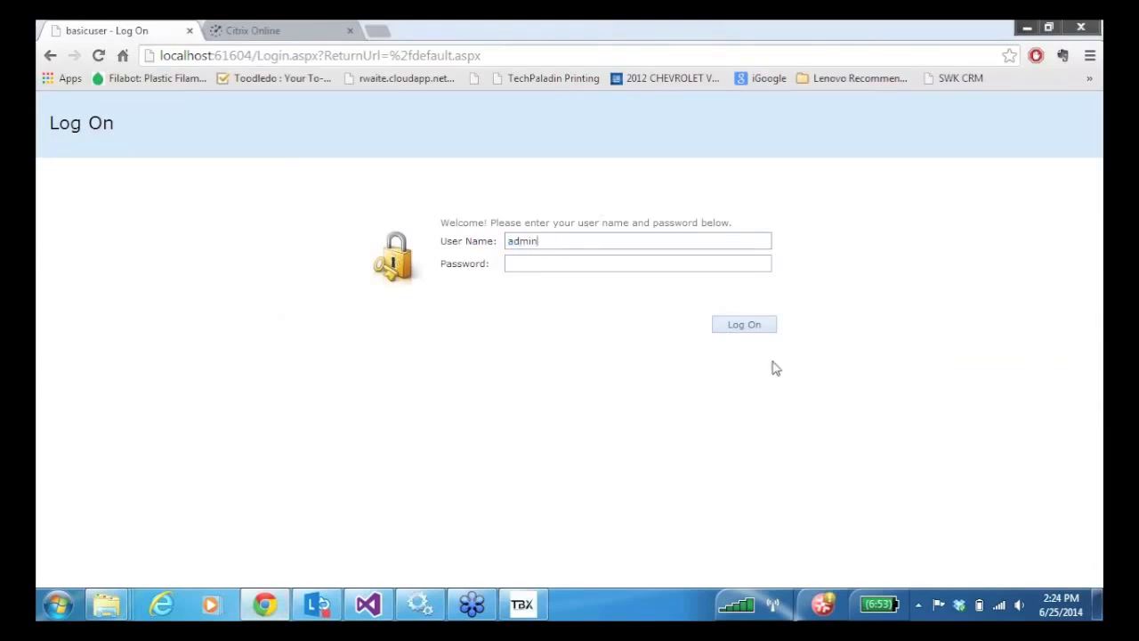
left_click(733, 326)
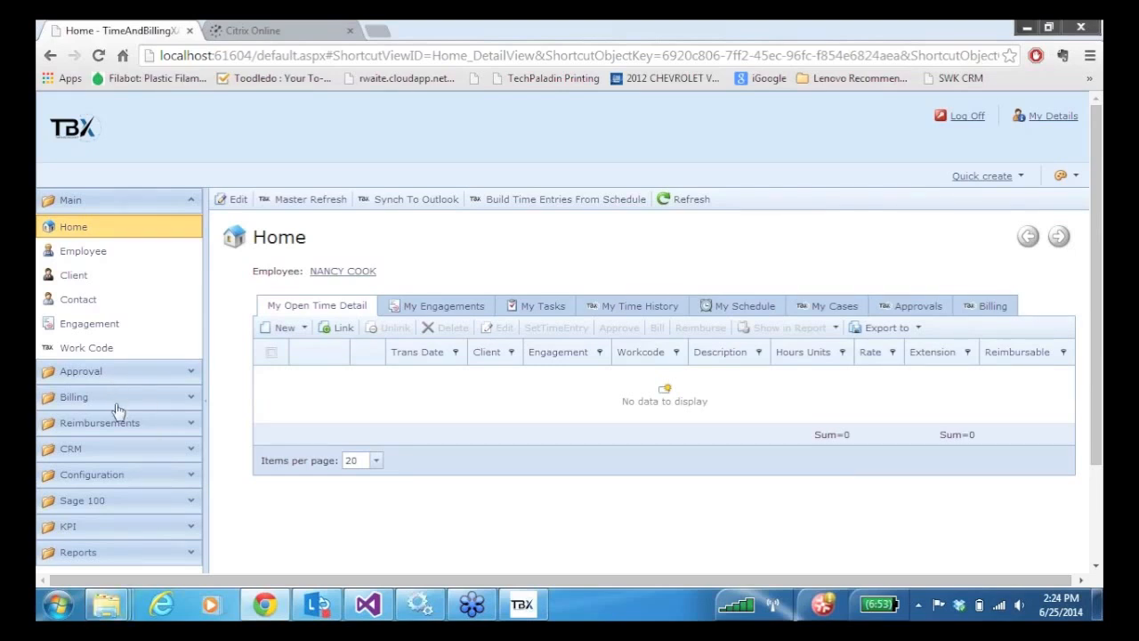
Open the BasicUser role from the Security Role list in the Configuration area.
left_click(106, 476)
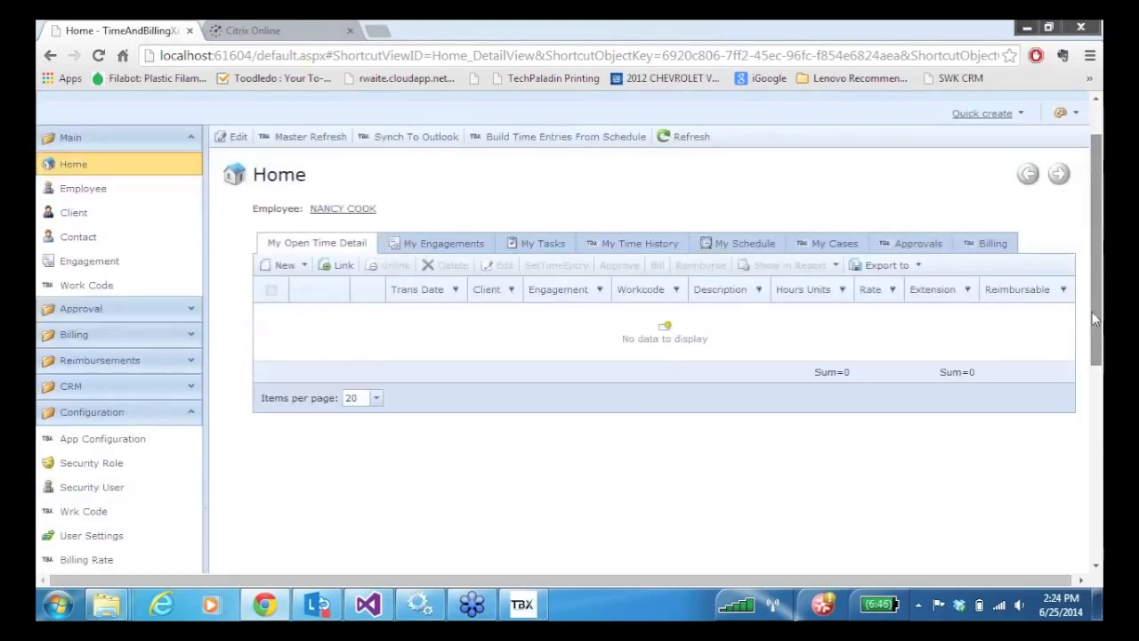
left_click_drag(1098, 291, 1090, 393)
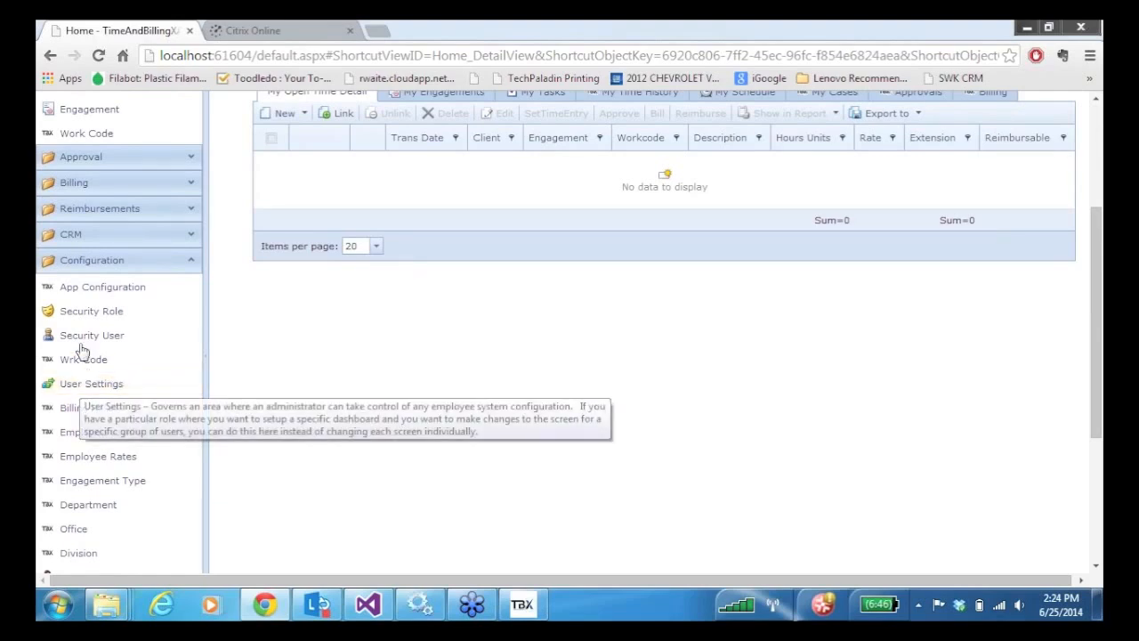
left_click(79, 310)
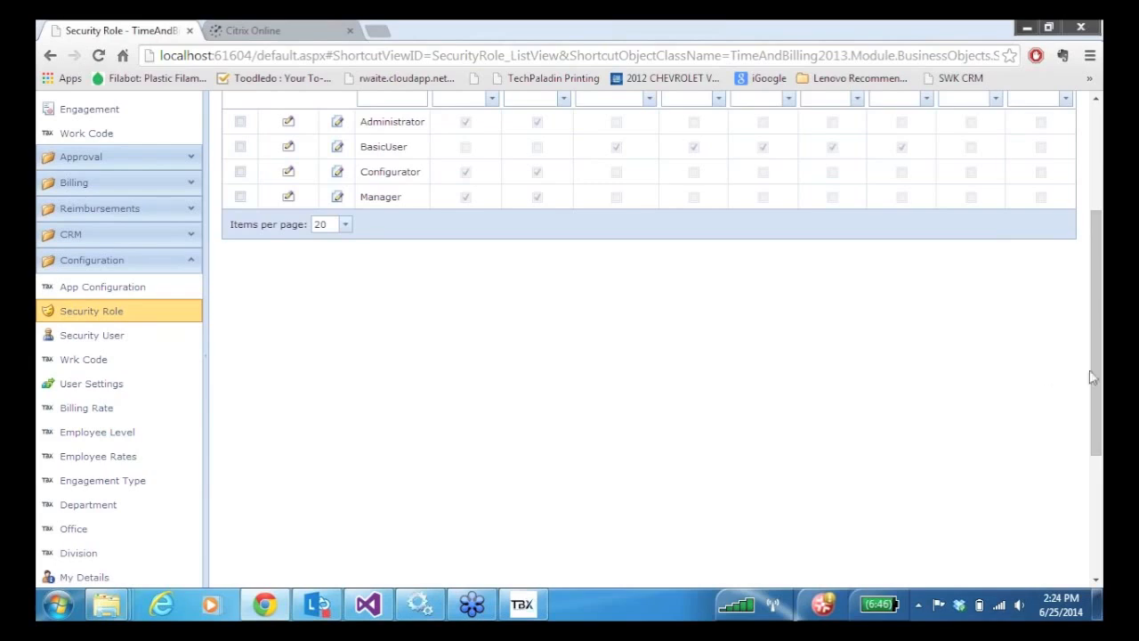
scroll(1077, 356, "up", 3)
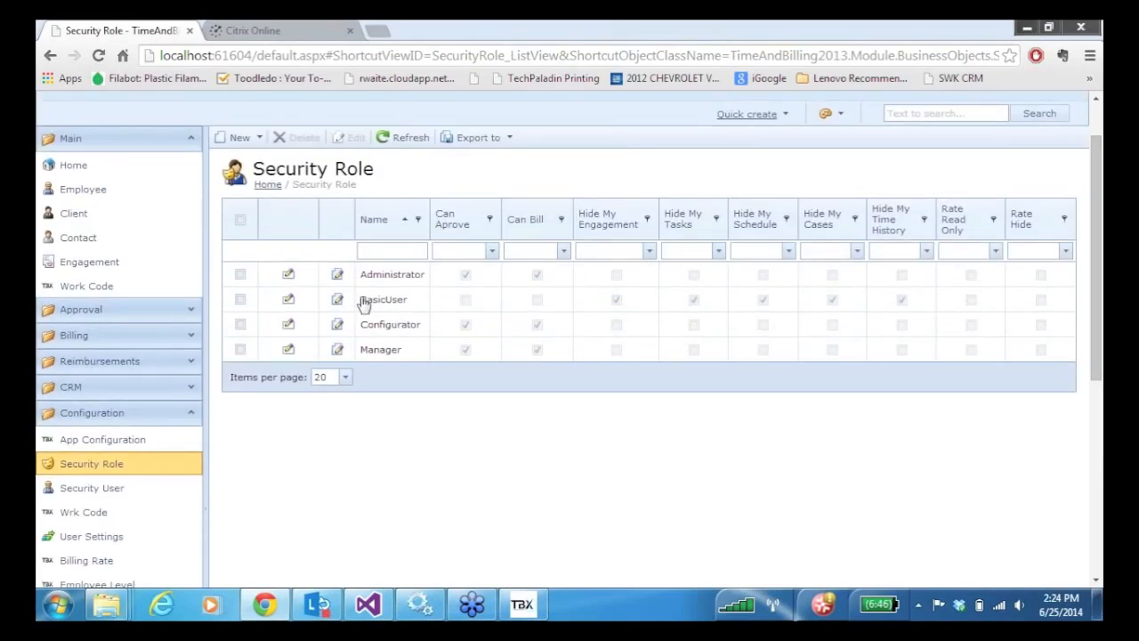
double_click(372, 304)
double_click(374, 304)
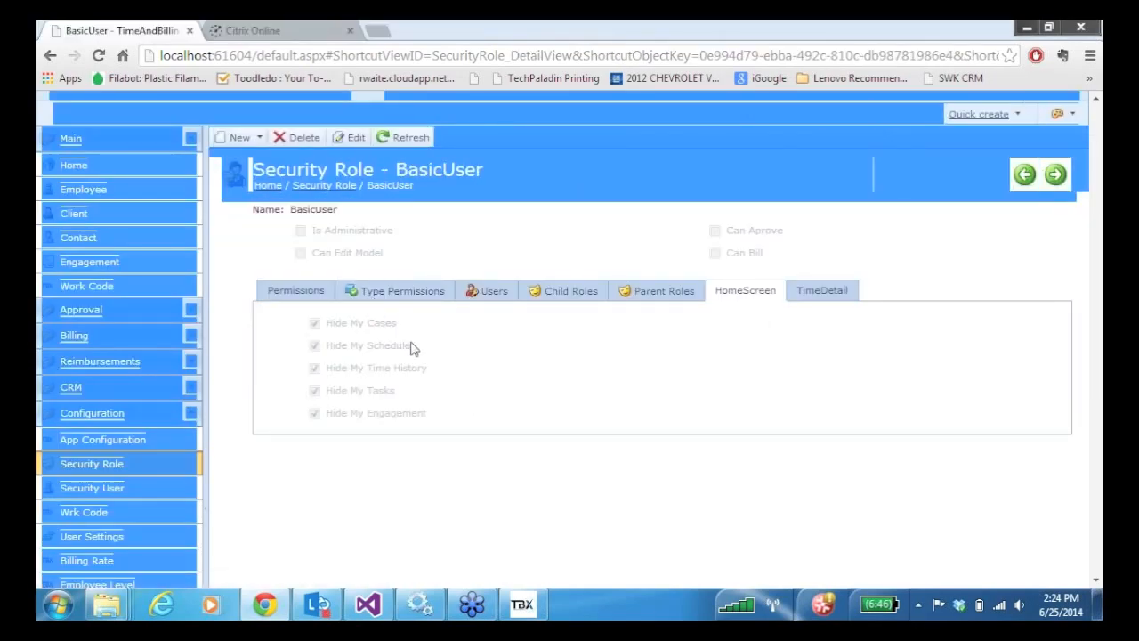
Edit the role to stop hiding My Cases, My Schedule, My Time History, My Tasks and My Engagement on the Home screen, and save it.
left_click(353, 139)
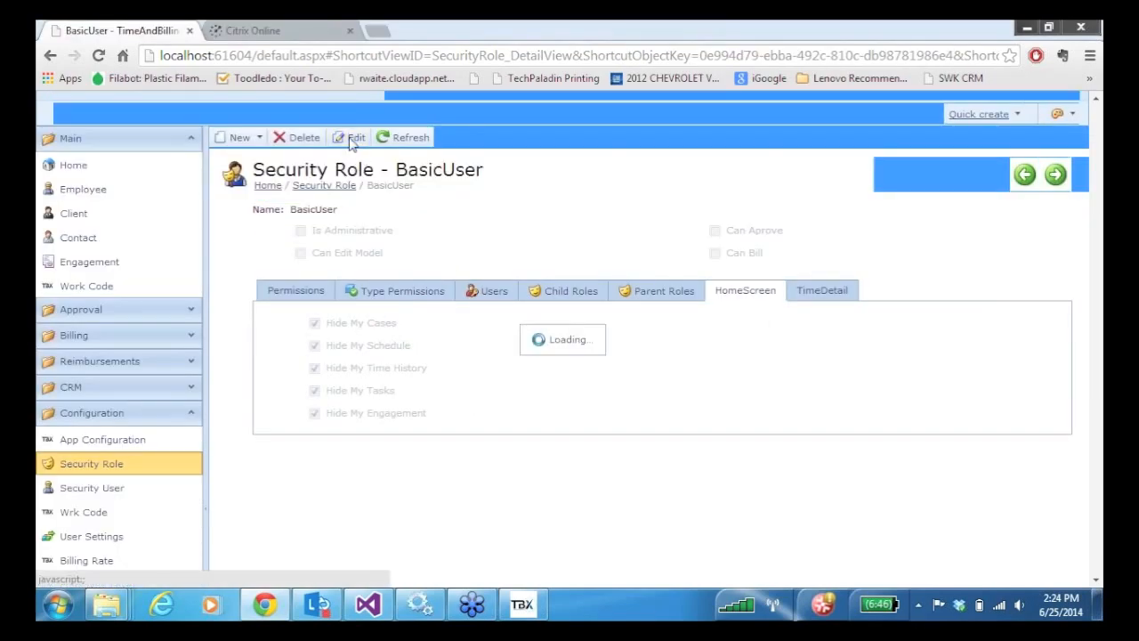
left_click(314, 358)
left_click(314, 380)
left_click(314, 404)
left_click(314, 425)
left_click(315, 447)
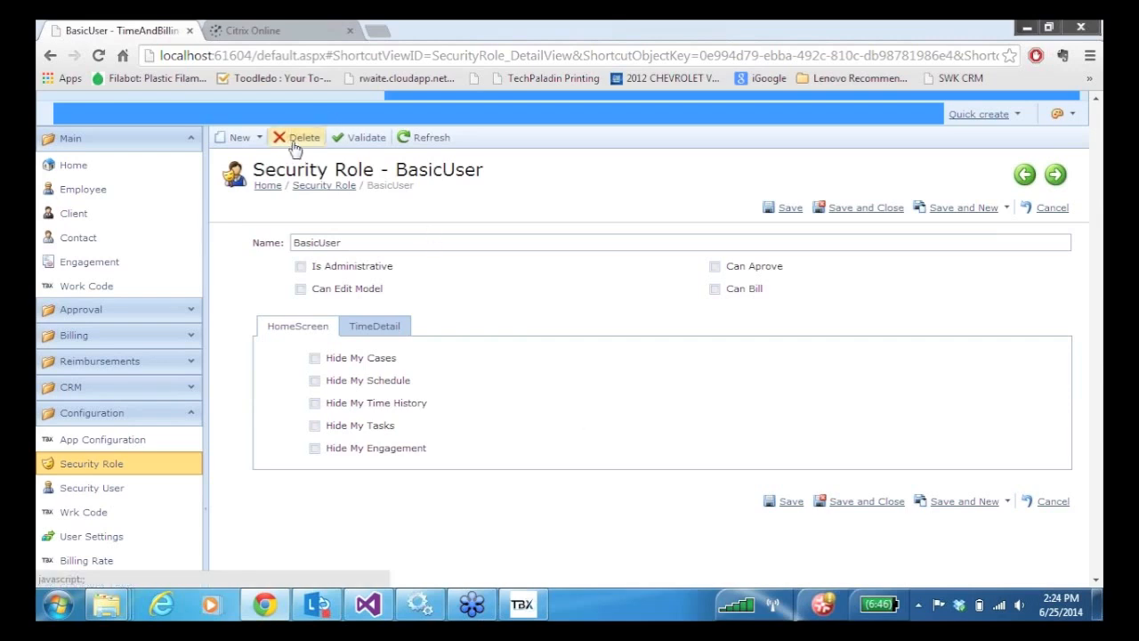
left_click(844, 212)
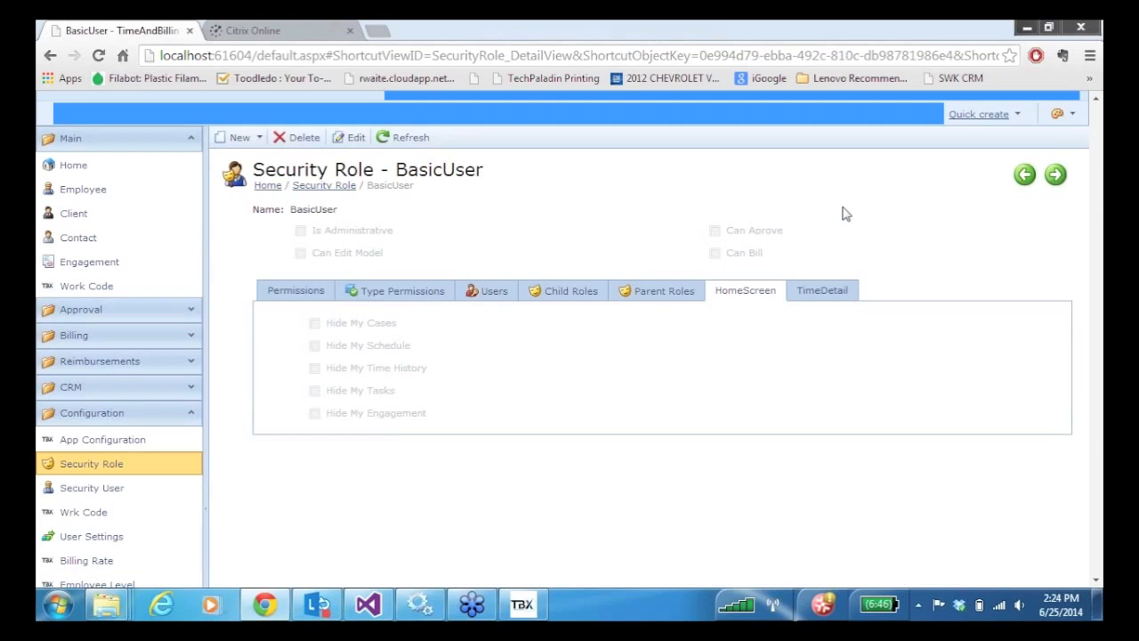
Switch to the TimeAndBillingXAF desktop application, log off and log back on as BasicUser.
left_click(1029, 30)
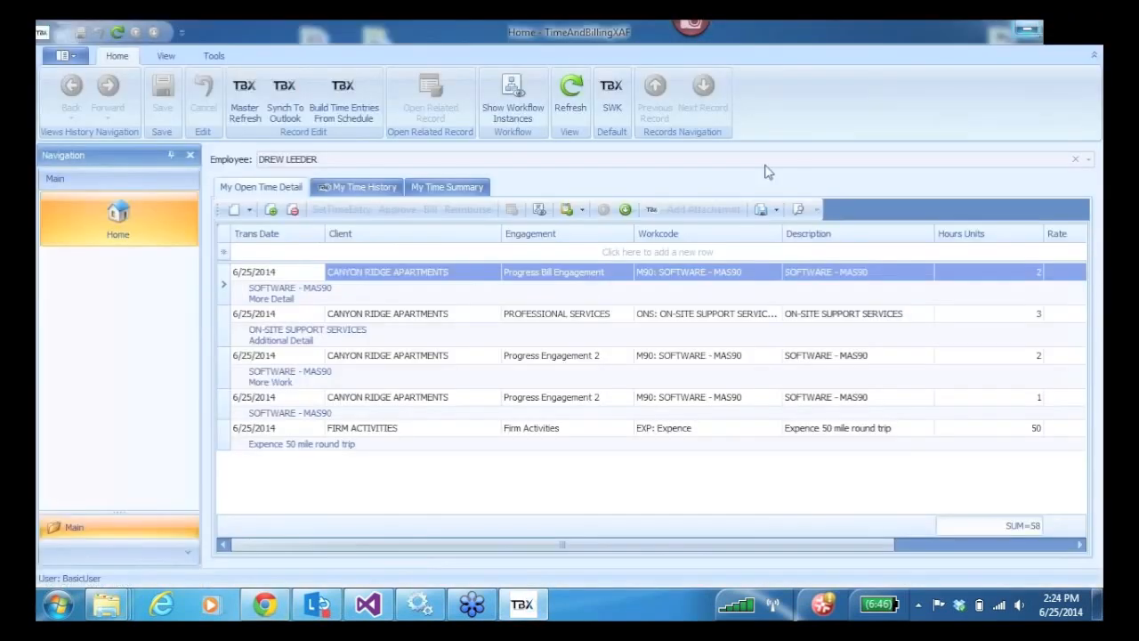
left_click(64, 56)
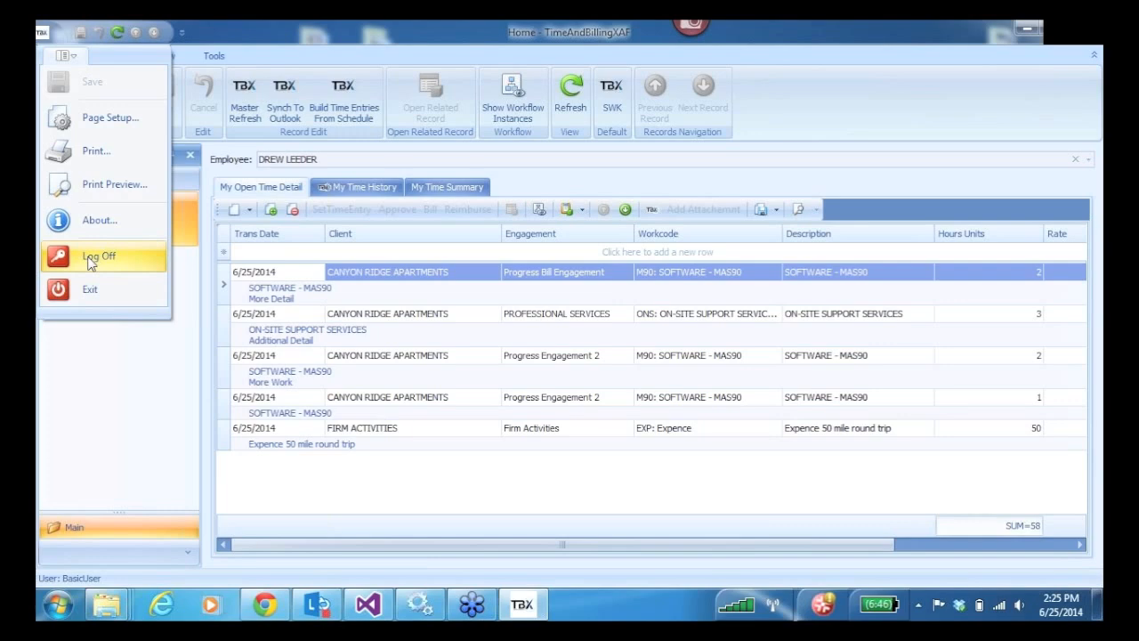
left_click(89, 258)
left_click(636, 358)
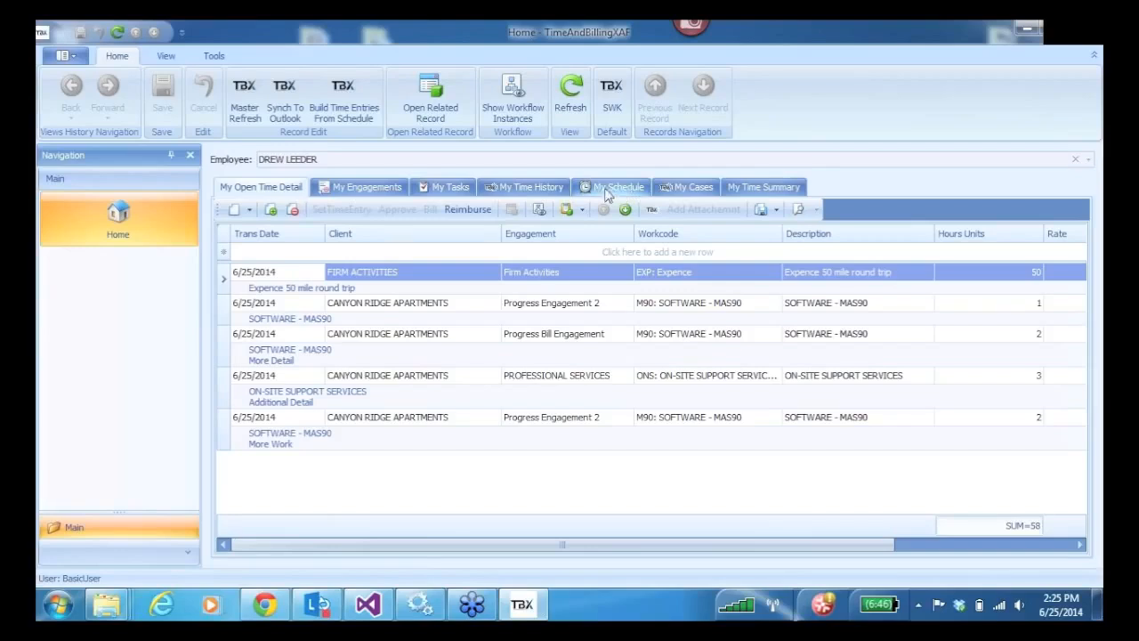
Add a "Work Performed" event to My Schedule on Wednesday, June 25 from 3:00 PM to 6:00 PM.
left_click(616, 192)
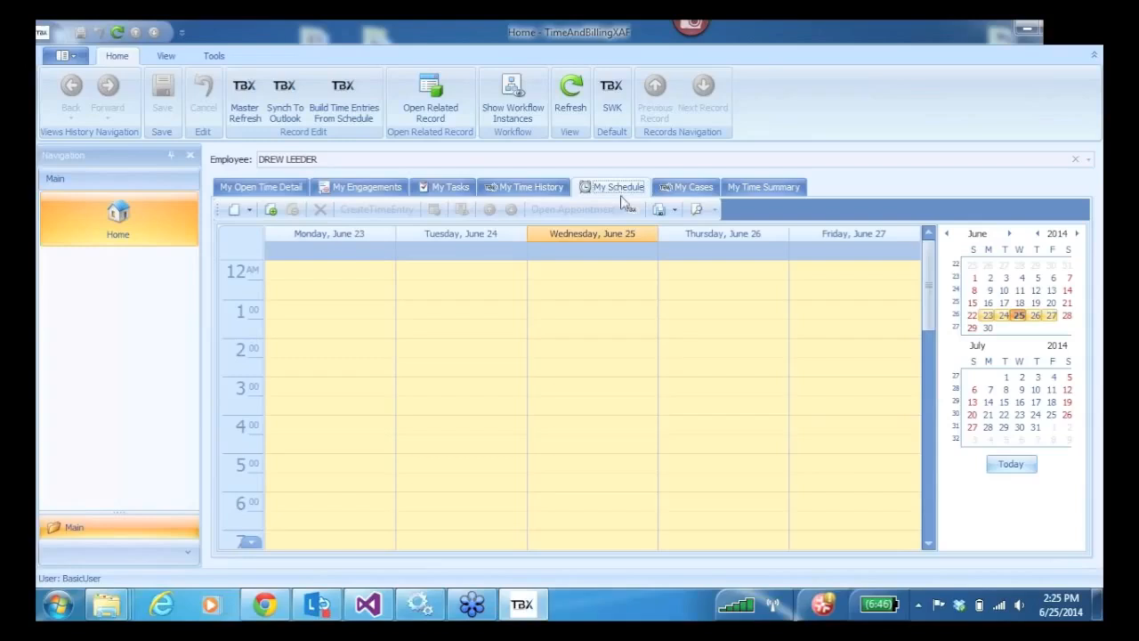
left_click_drag(928, 267, 937, 382)
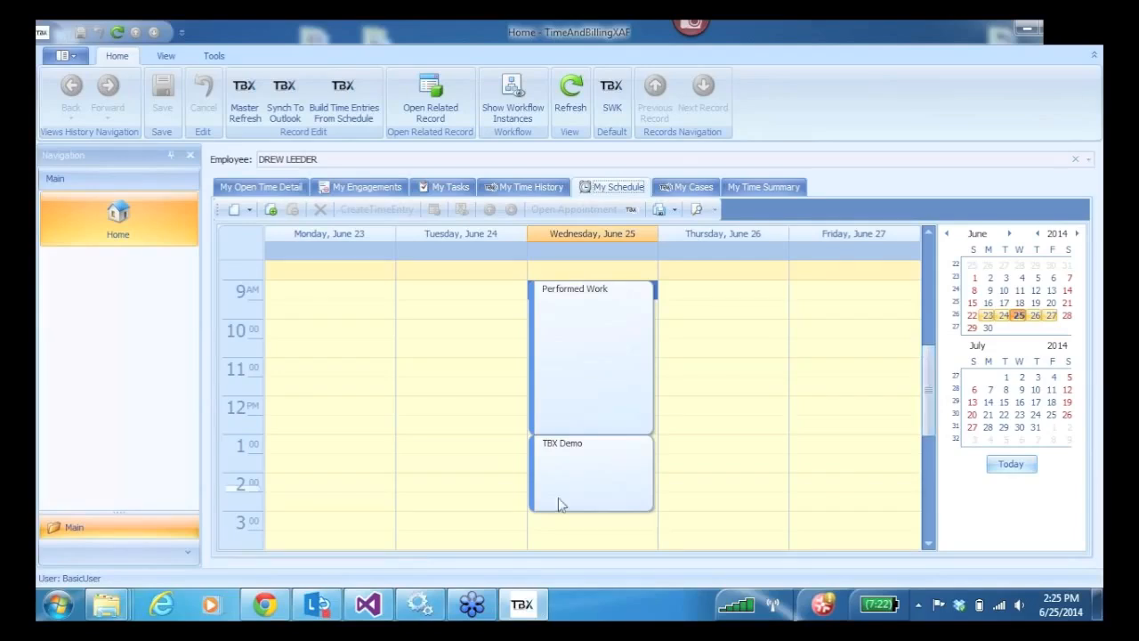
left_click(570, 528)
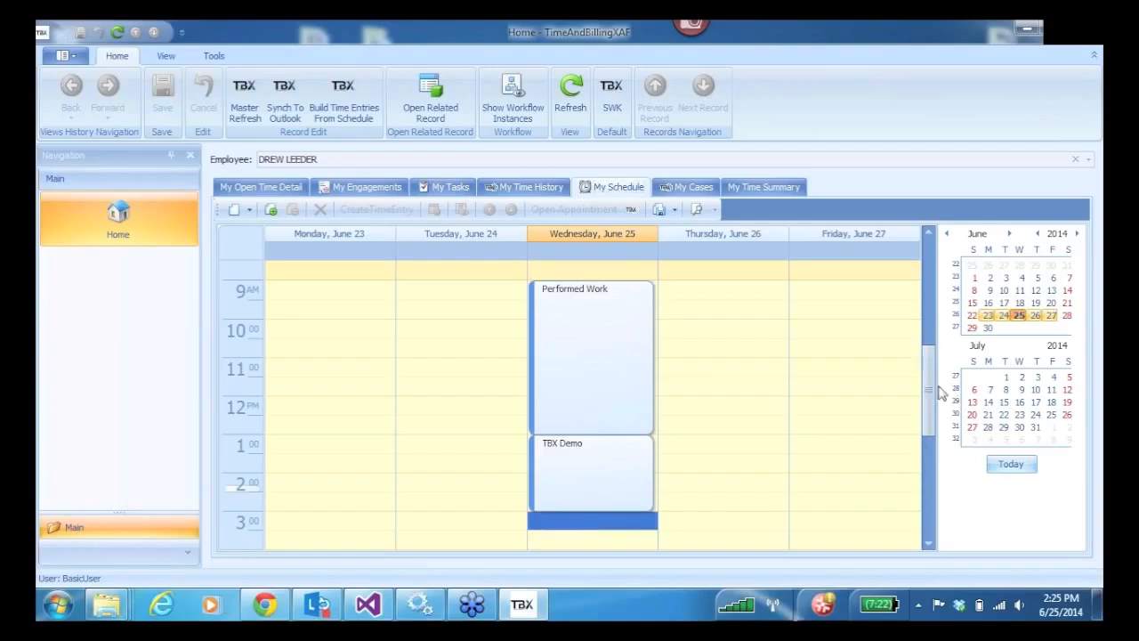
left_click_drag(931, 383, 928, 458)
left_click_drag(538, 314, 541, 407)
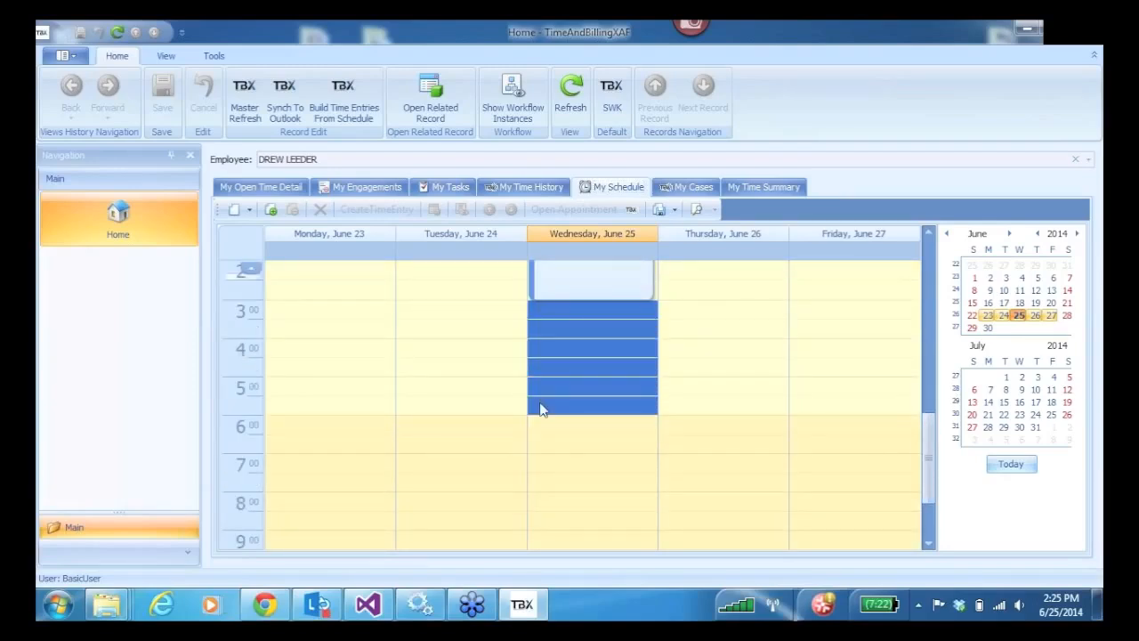
type("Work Performed")
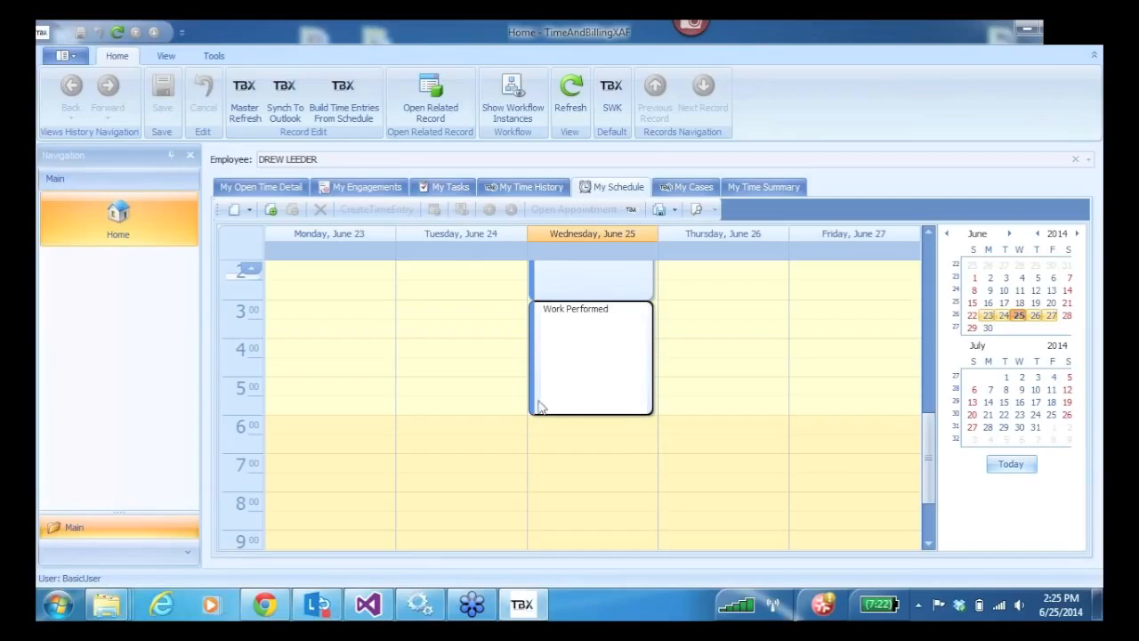
left_click(702, 331)
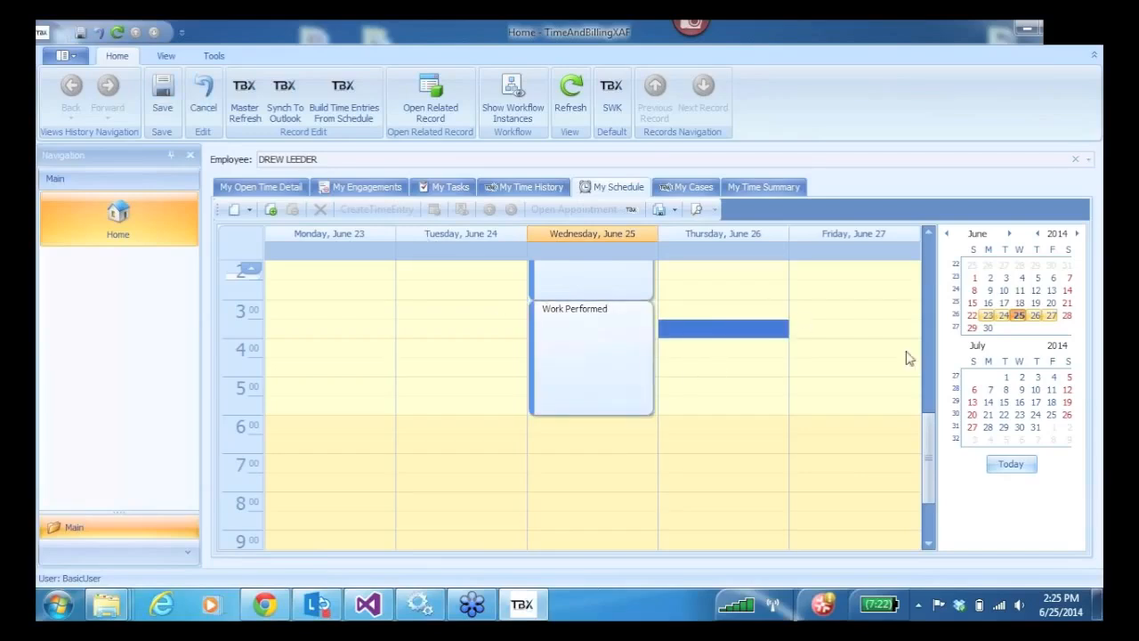
Assign the Work Performed event to Progress Bill Engagement with work code M90: SOFTWARE - MAS90, then save and close it.
left_click_drag(929, 457, 928, 389)
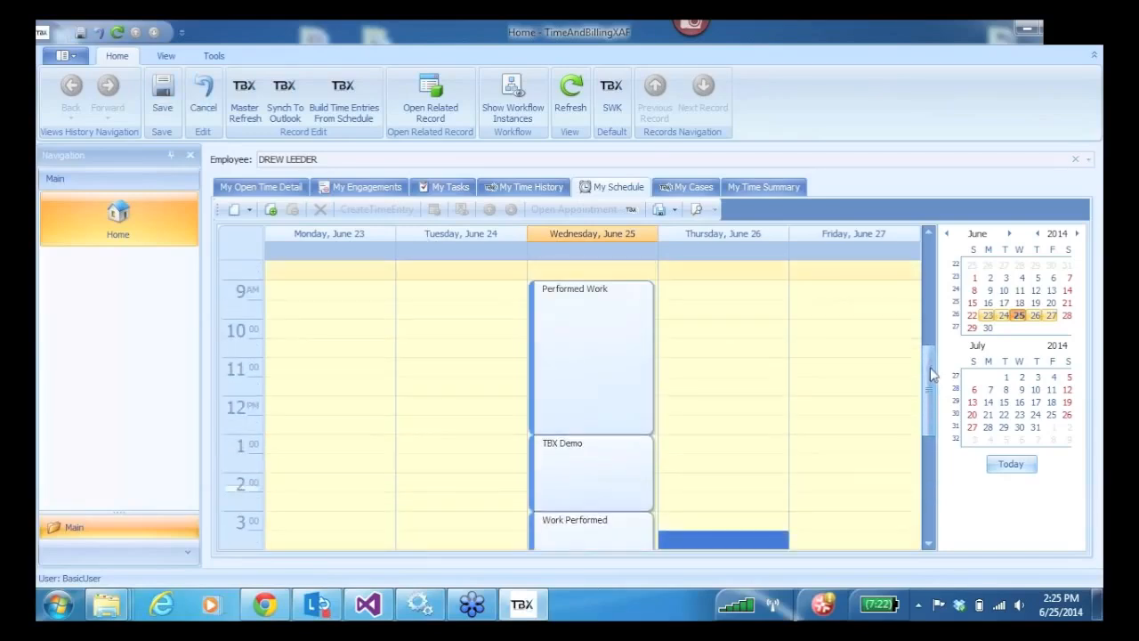
left_click(580, 346)
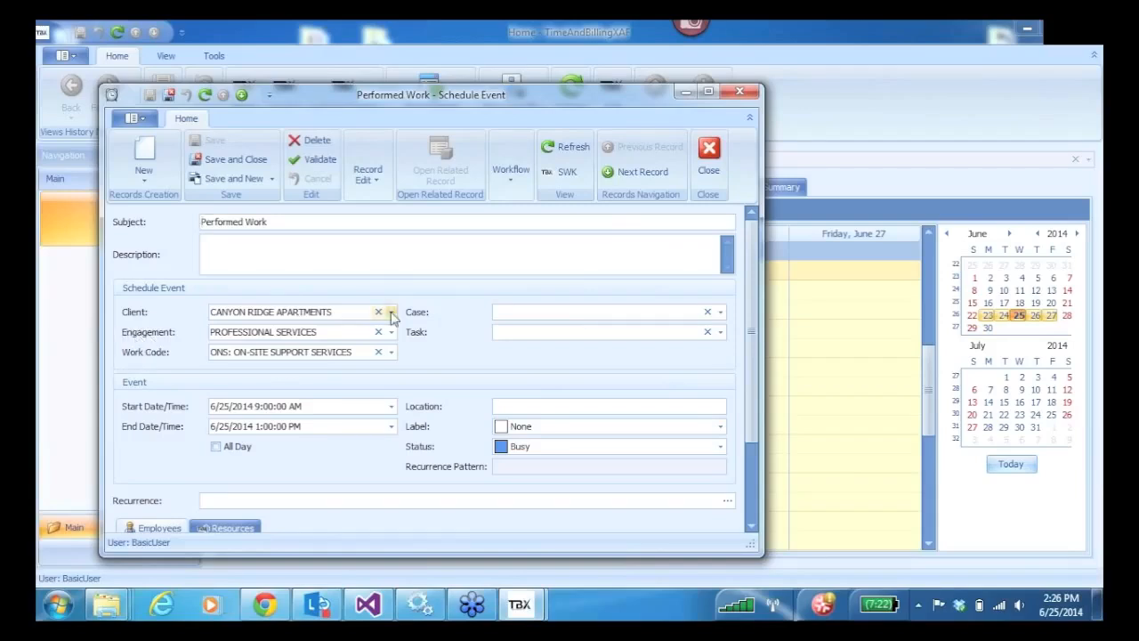
left_click(631, 173)
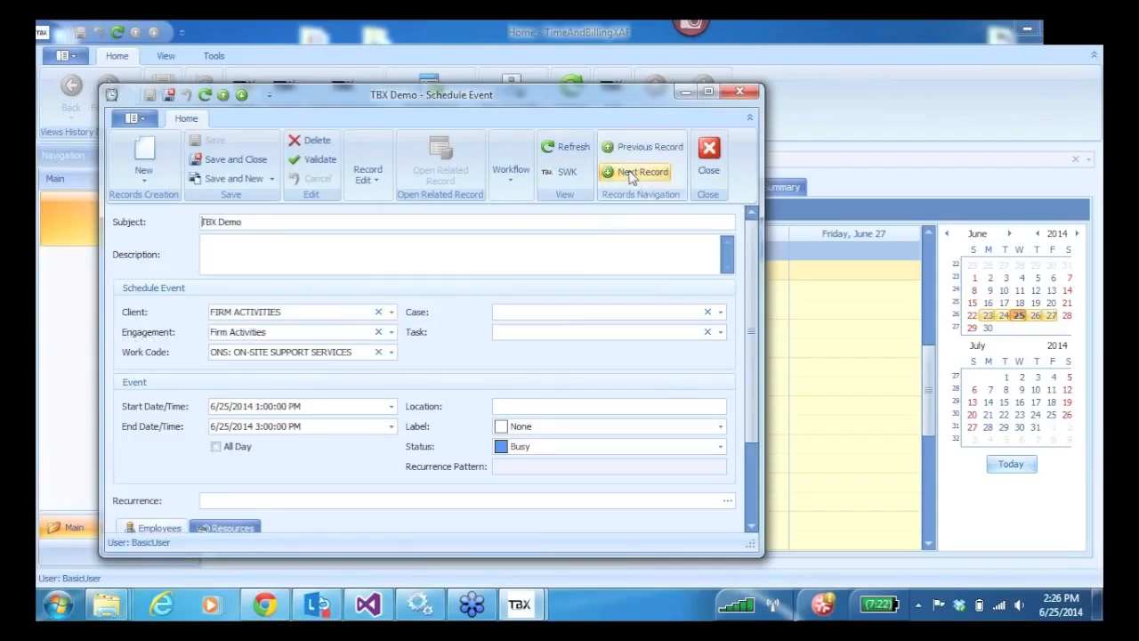
left_click(631, 173)
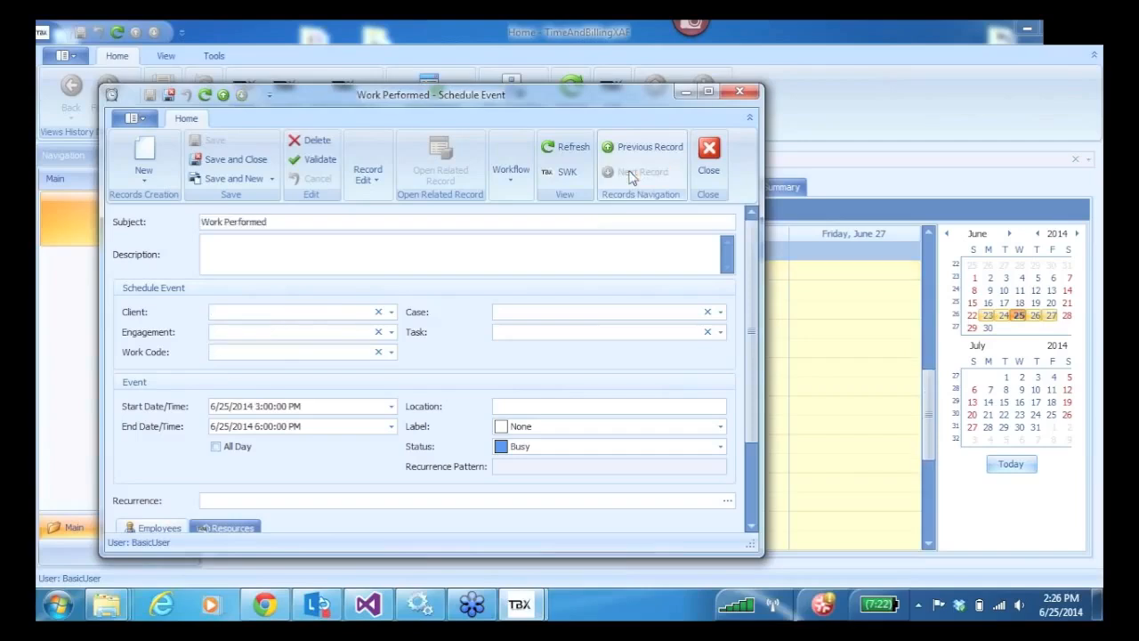
left_click(391, 332)
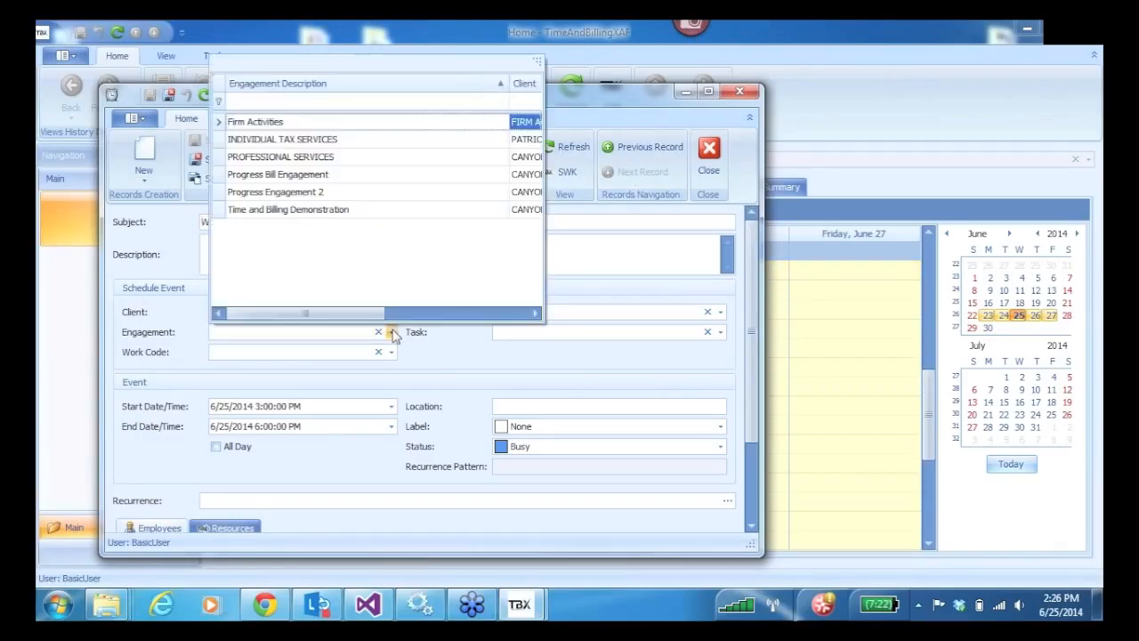
left_click(220, 174)
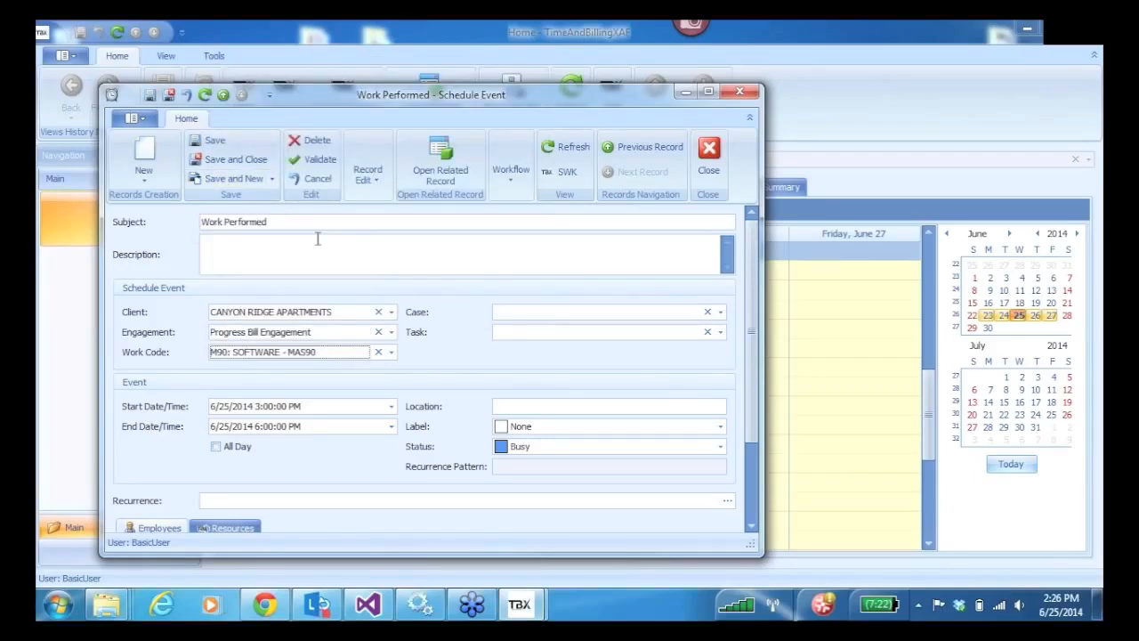
left_click(218, 161)
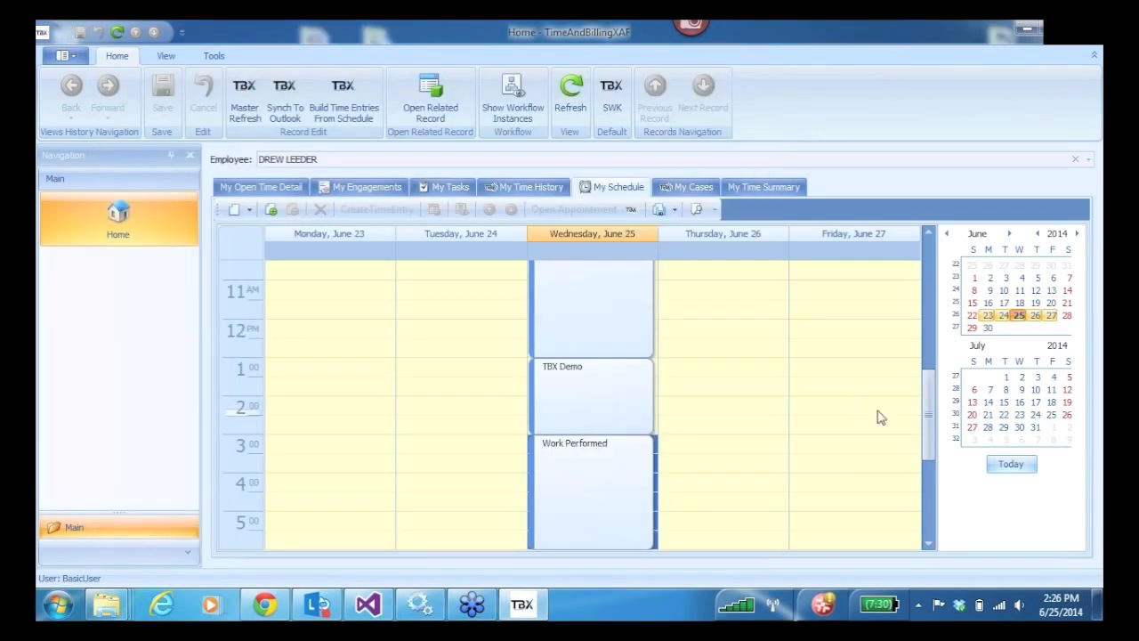
Build time entries from the schedule for 6/25/2014 and review them in My Open Time Detail.
left_click_drag(931, 414, 929, 360)
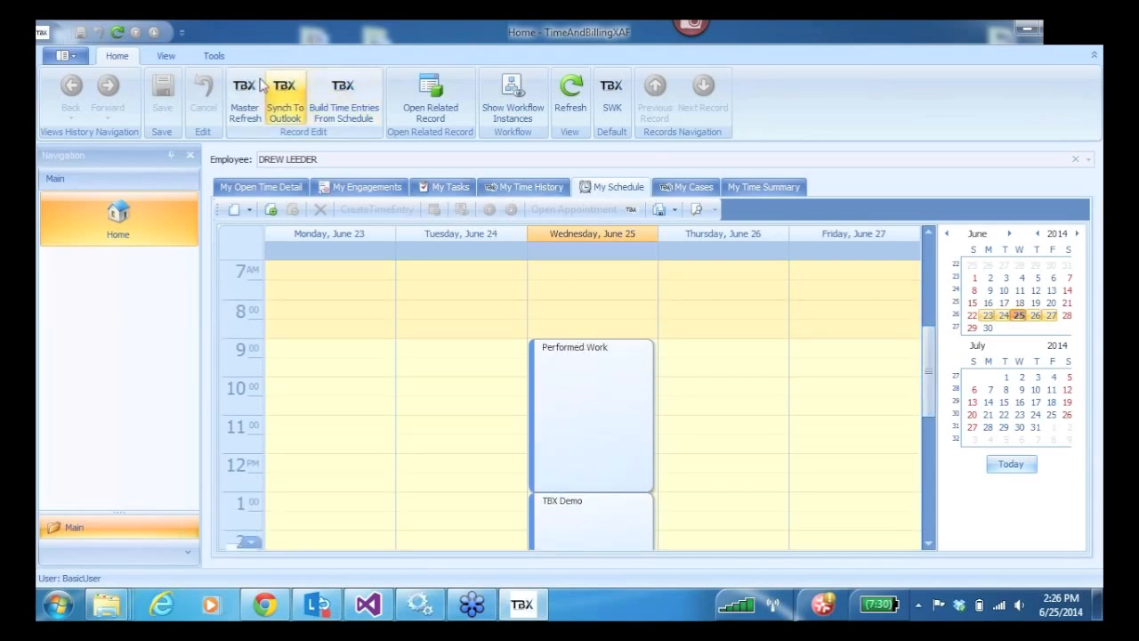
left_click(347, 98)
left_click(783, 173)
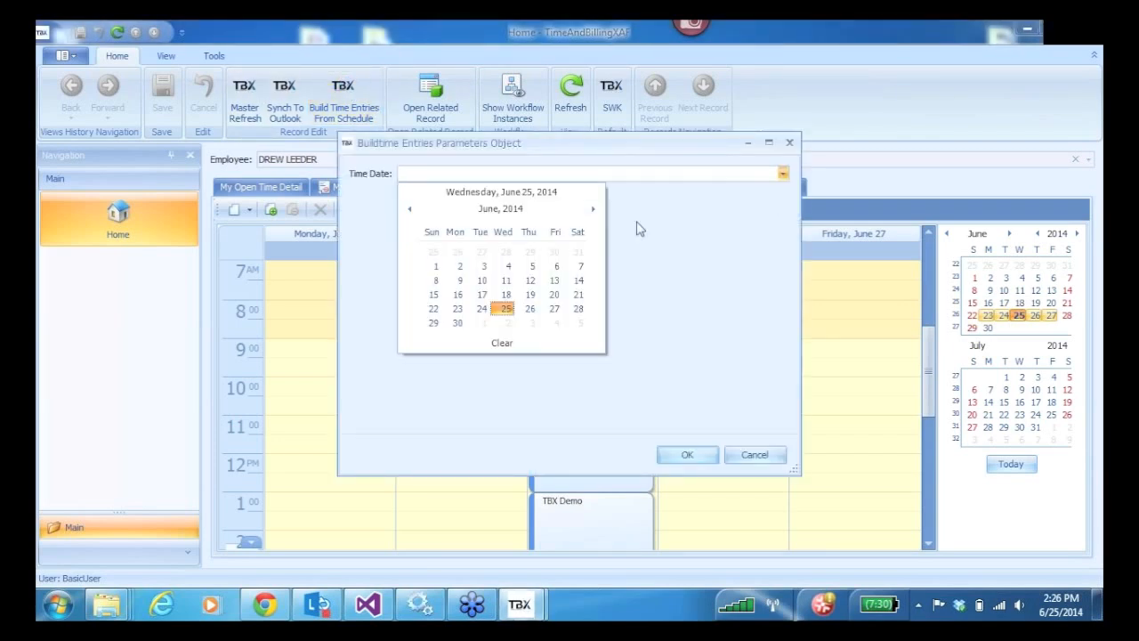
left_click(506, 308)
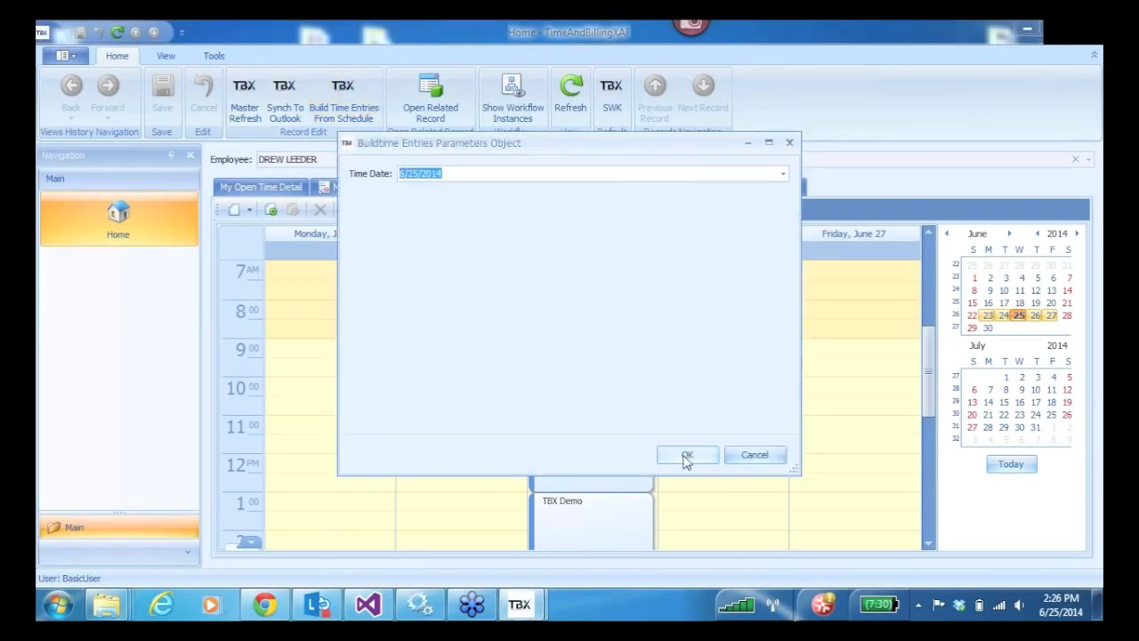
left_click(686, 455)
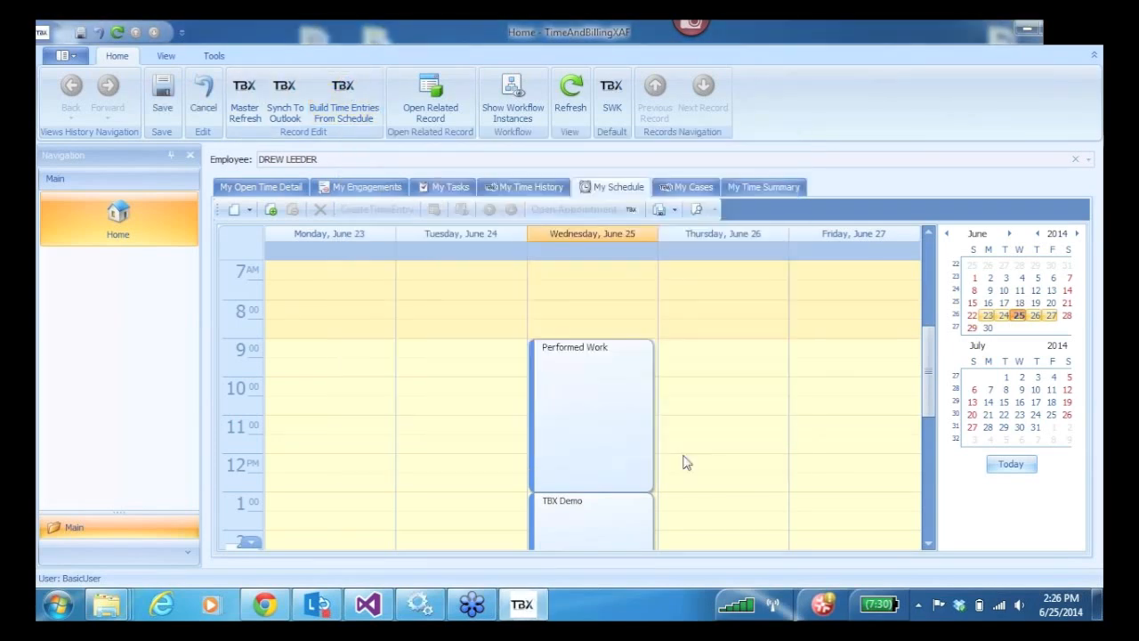
left_click(261, 186)
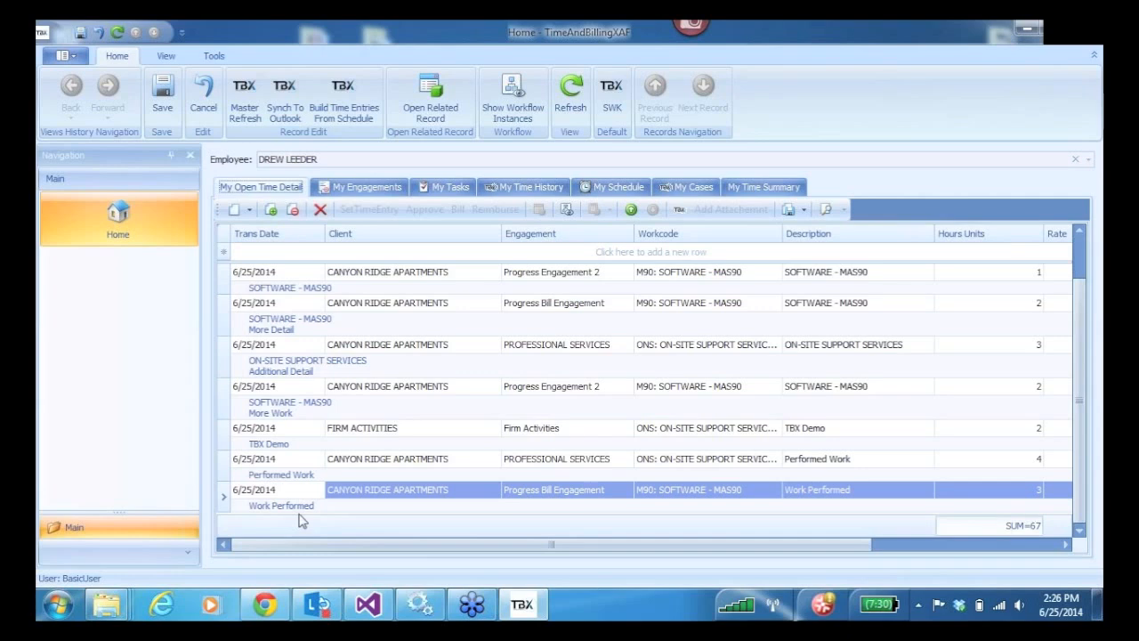
Add a "Recurring Sample" event to My Schedule on Thursday, June 26 from 3:00 PM to 6:00 PM.
left_click(614, 188)
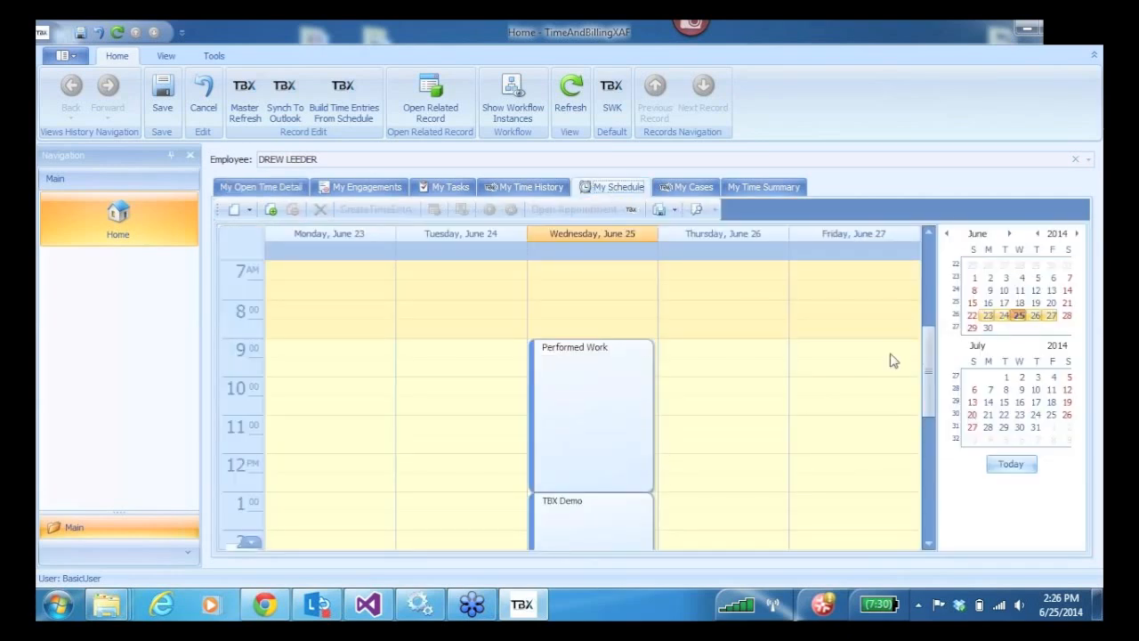
left_click_drag(931, 359, 935, 411)
left_click_drag(702, 428, 701, 521)
type("Recurring Sample")
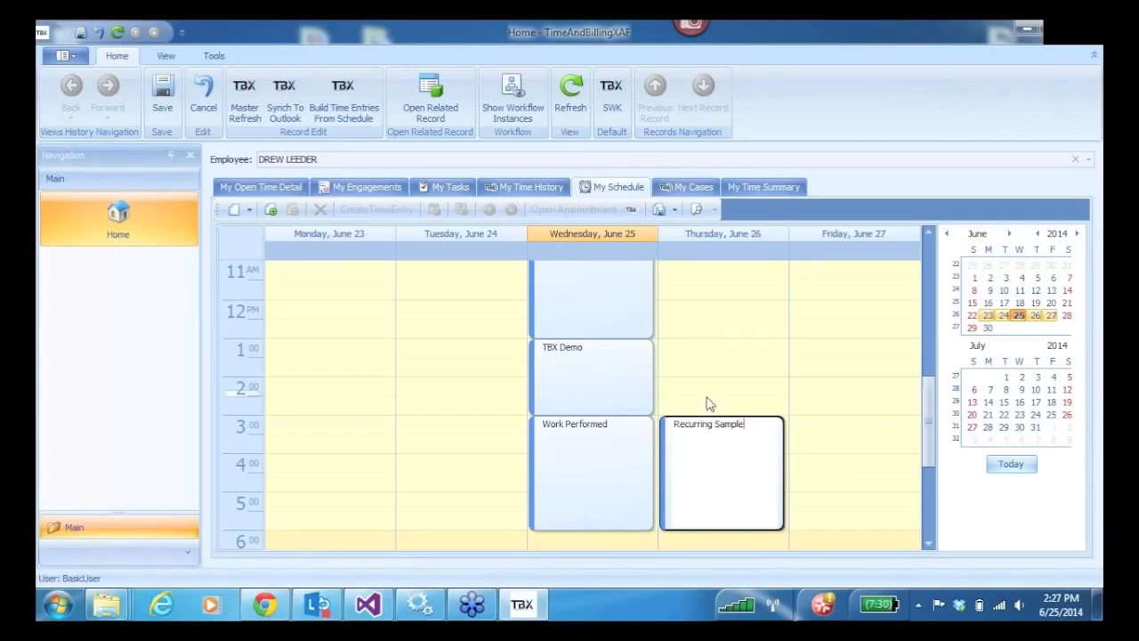
key("Return")
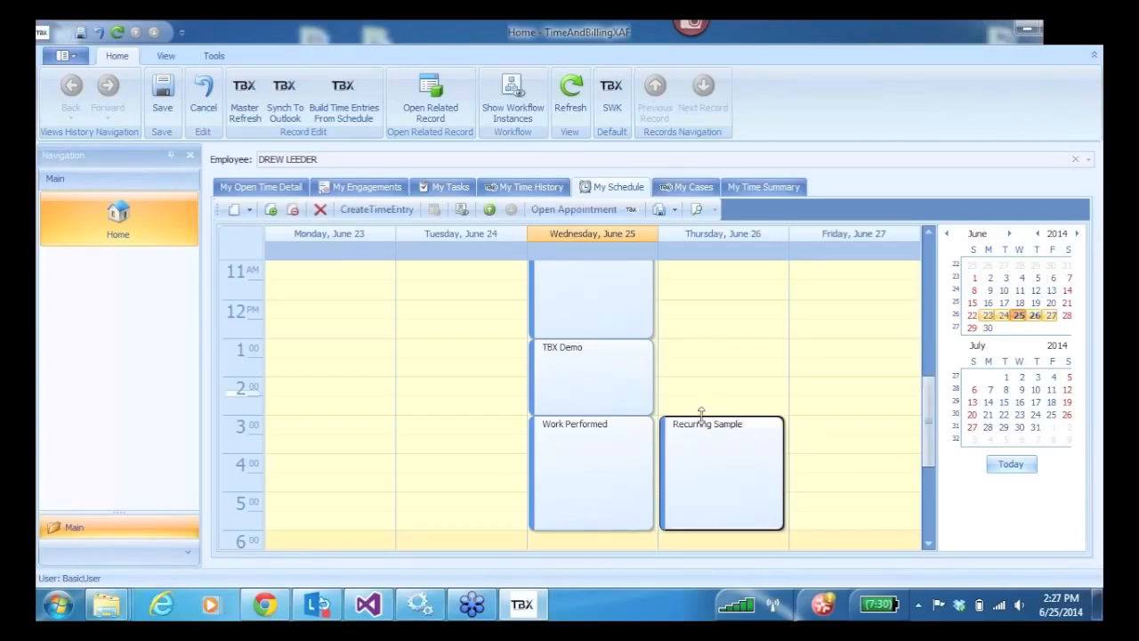
Open the Recurring Sample event on Thursday, June 26 and set it to recur every 1 week on Monday through Friday.
left_click(700, 407)
double_click(713, 484)
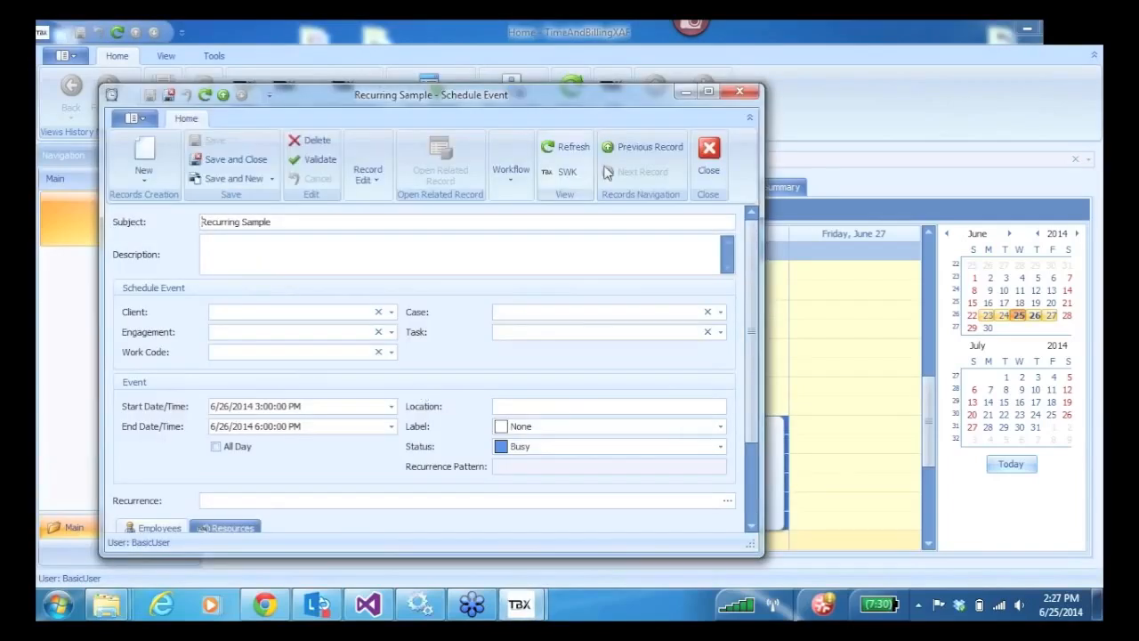
left_click(709, 93)
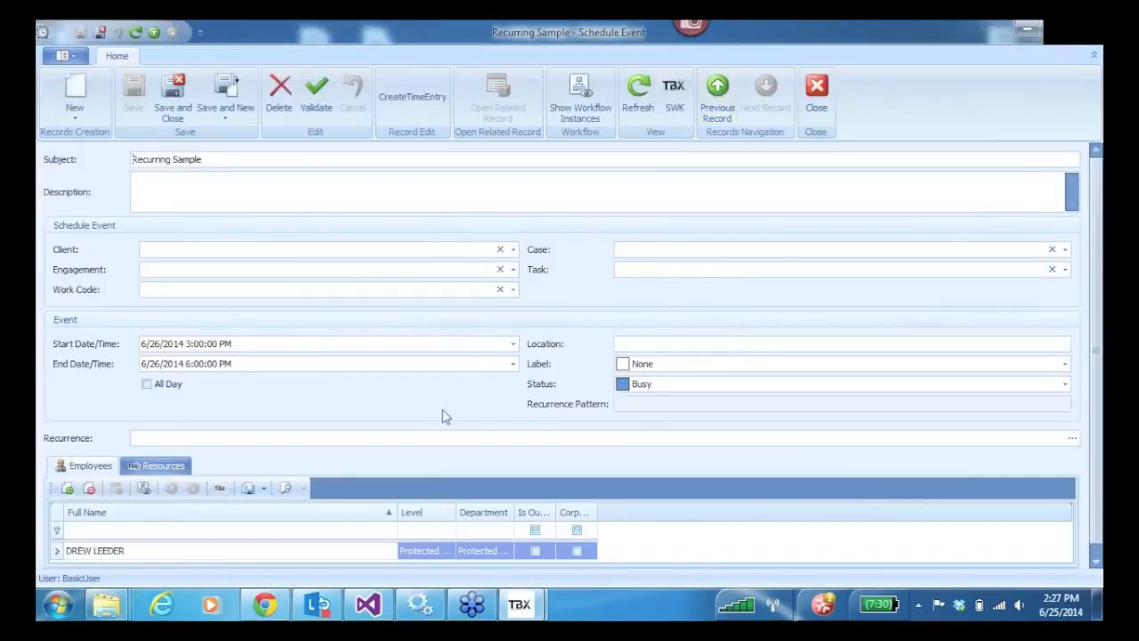
left_click(1072, 437)
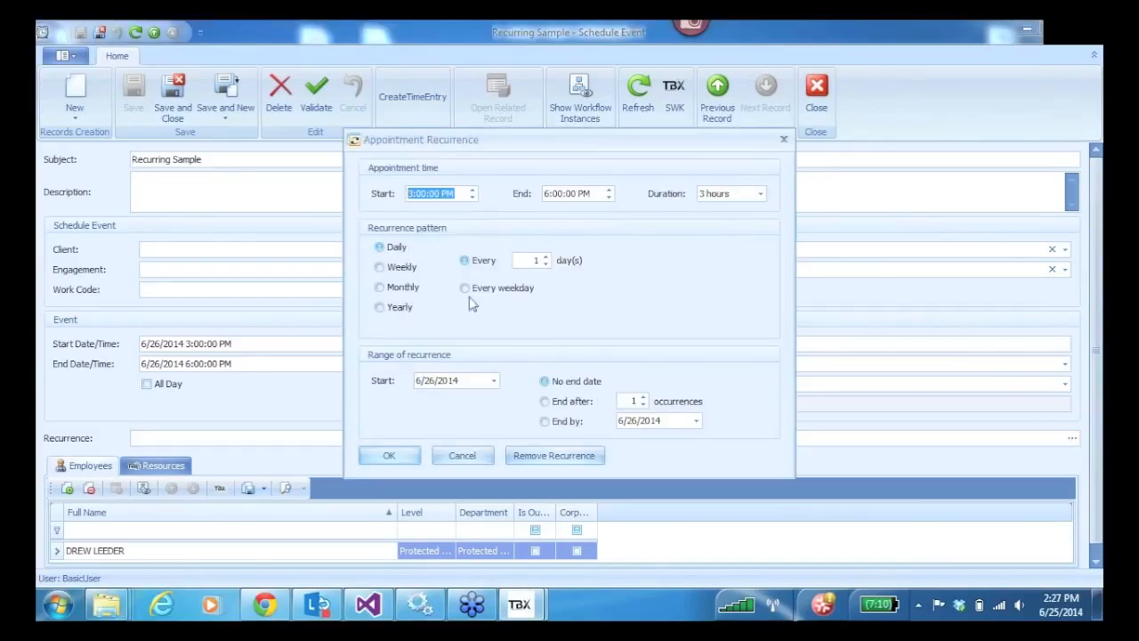
left_click(380, 269)
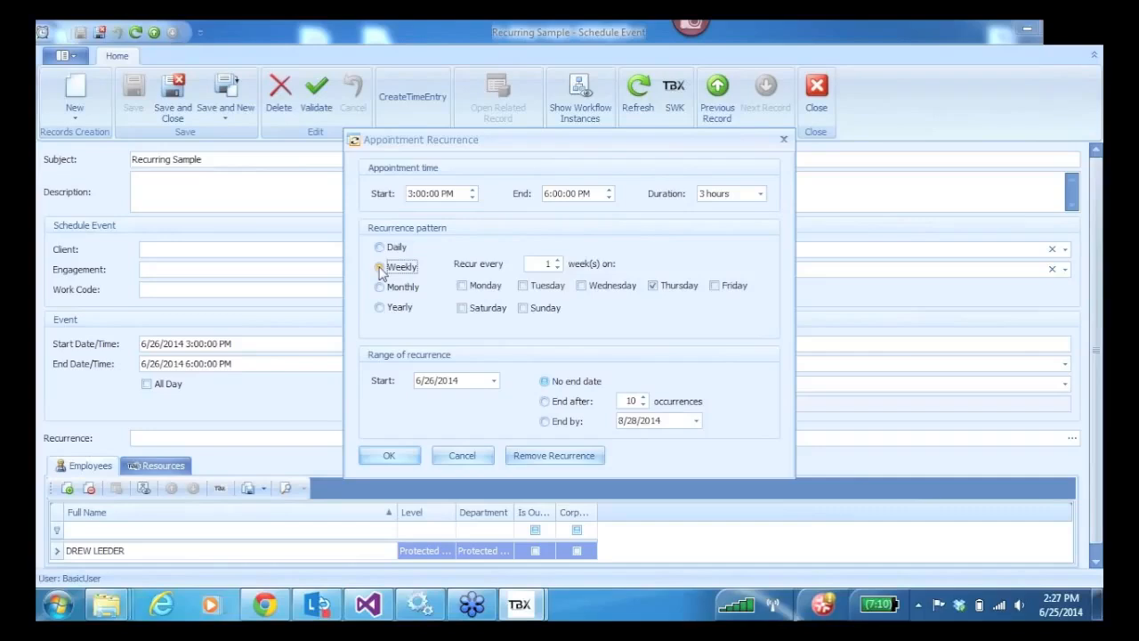
left_click(380, 247)
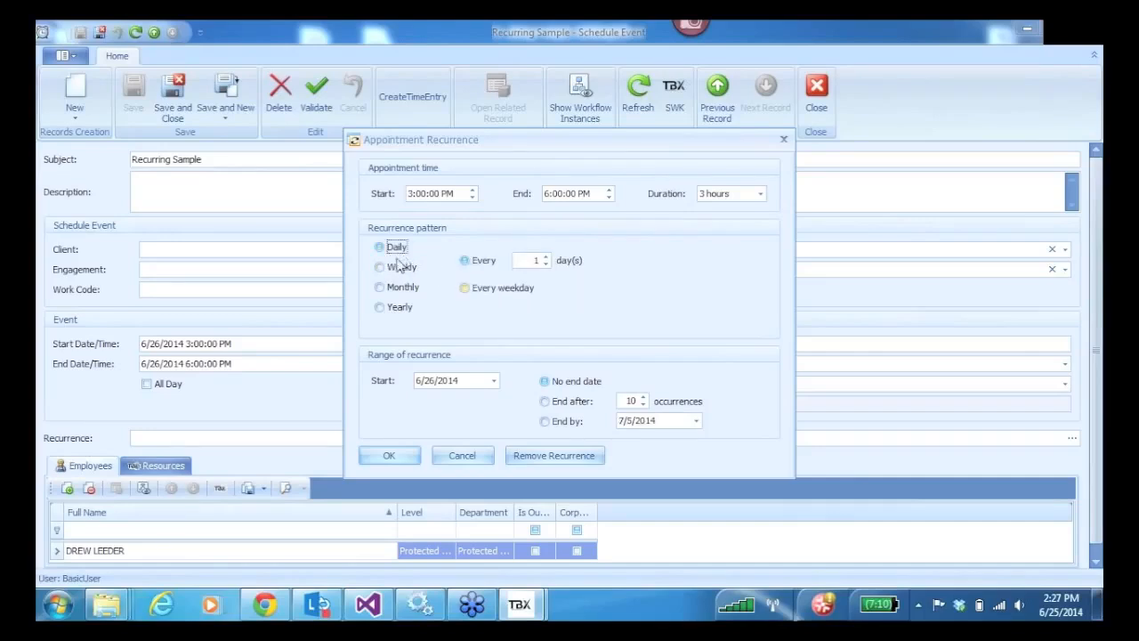
left_click(380, 268)
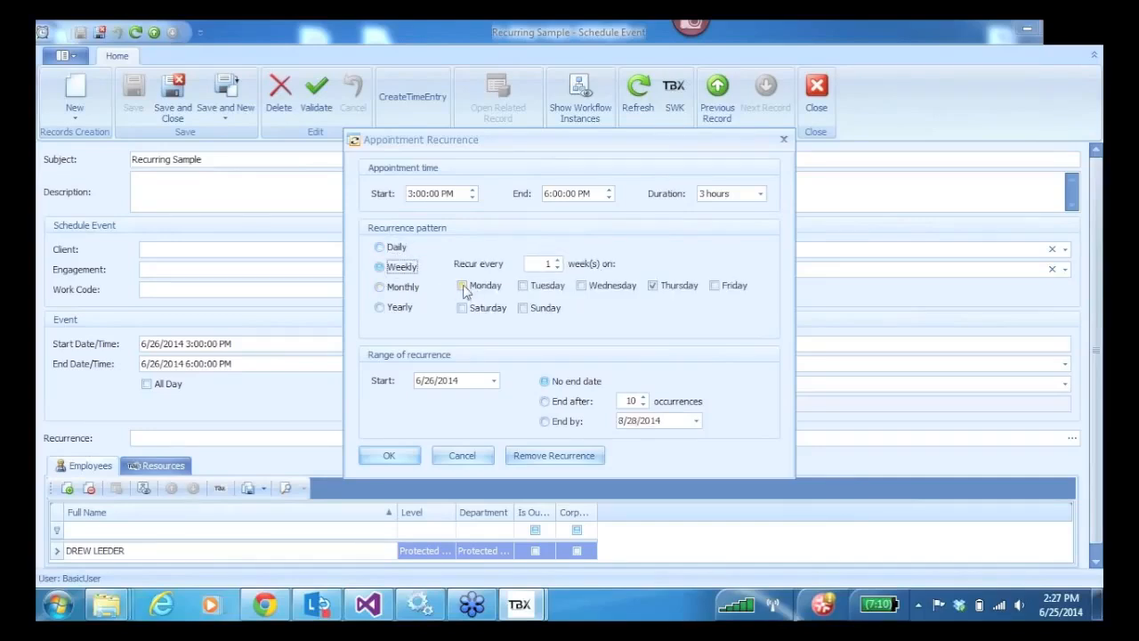
left_click(524, 286)
left_click(582, 286)
left_click(714, 286)
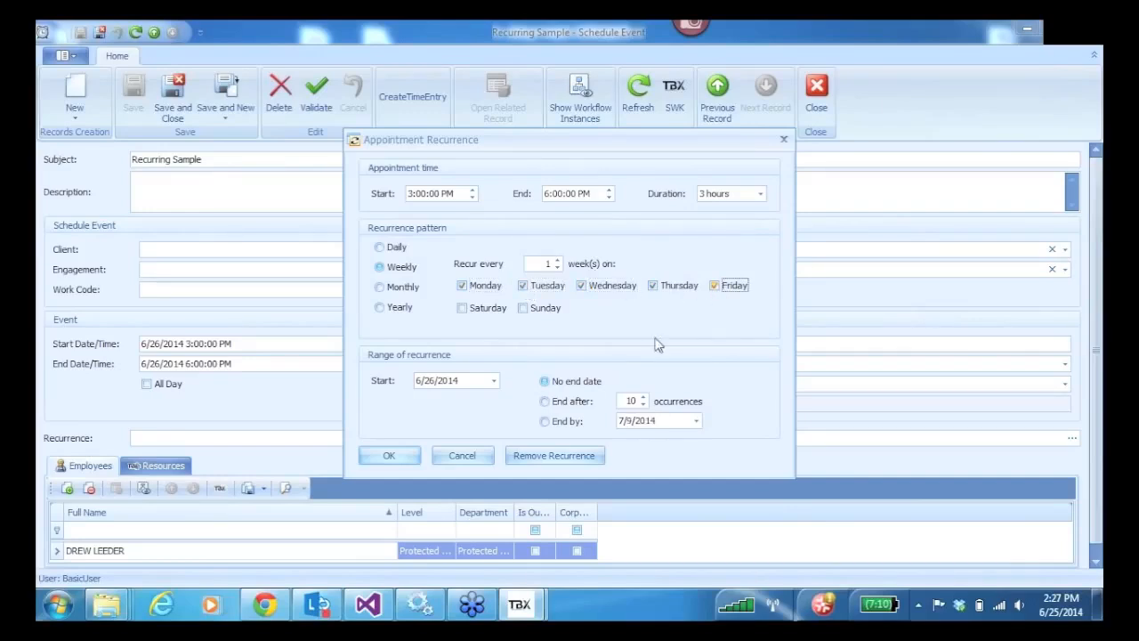
Set the recurrence to end by 7/16/2014, then save and close the Recurring Sample event.
left_click(546, 422)
left_click(697, 421)
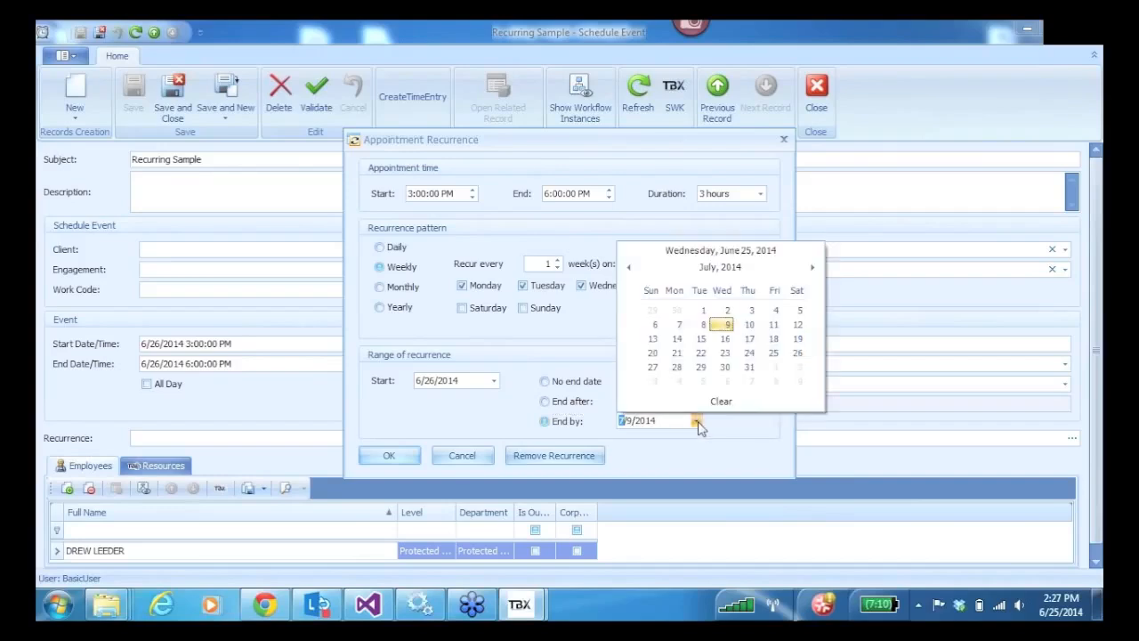
left_click(725, 340)
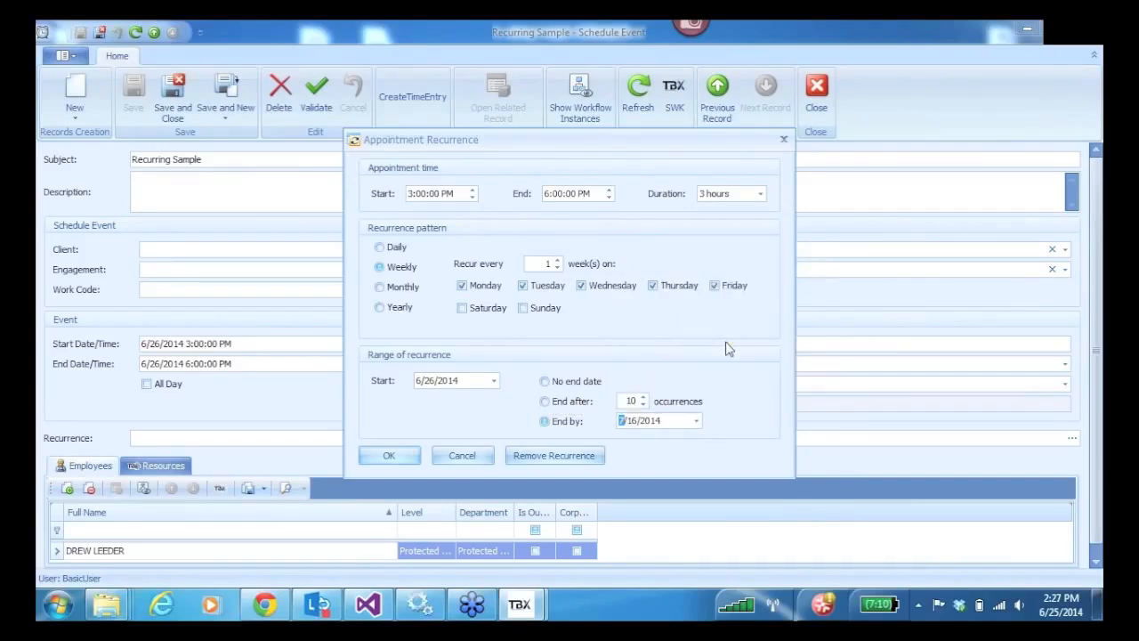
left_click(392, 456)
left_click(173, 100)
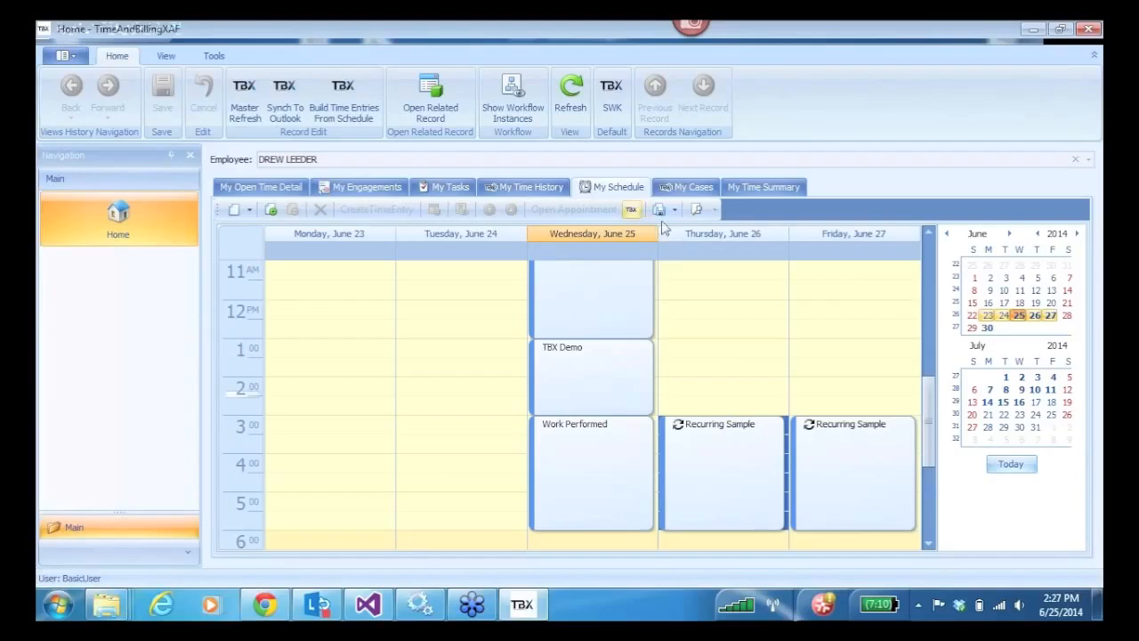
Check the Recurring Sample occurrences in My Schedule week by week from June 30 through July 25.
left_click(972, 327)
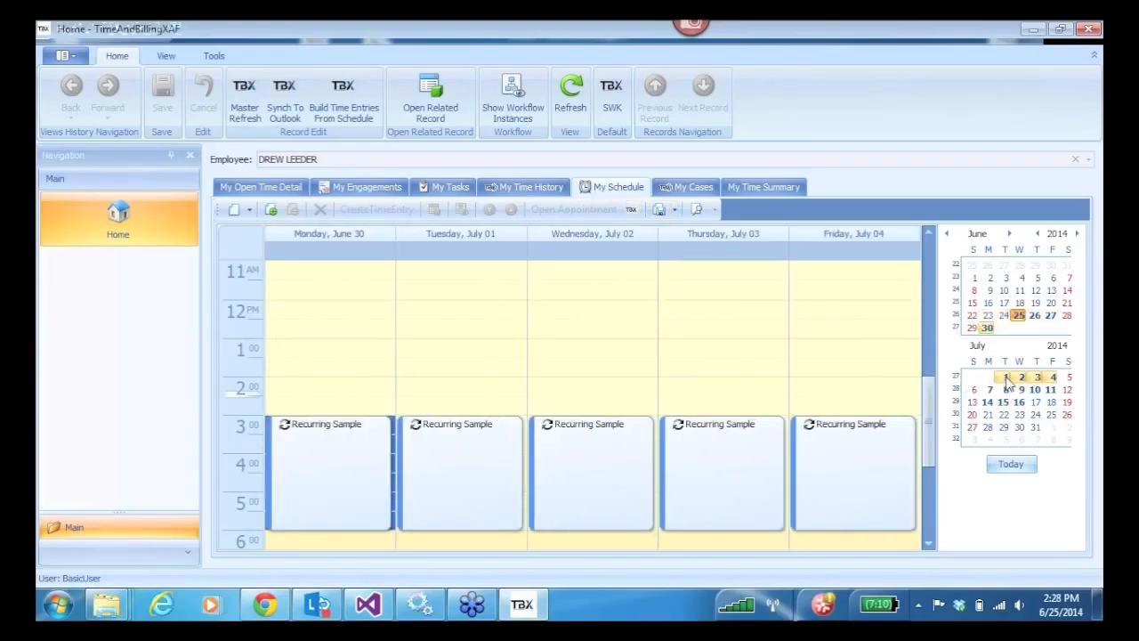
left_click(974, 390)
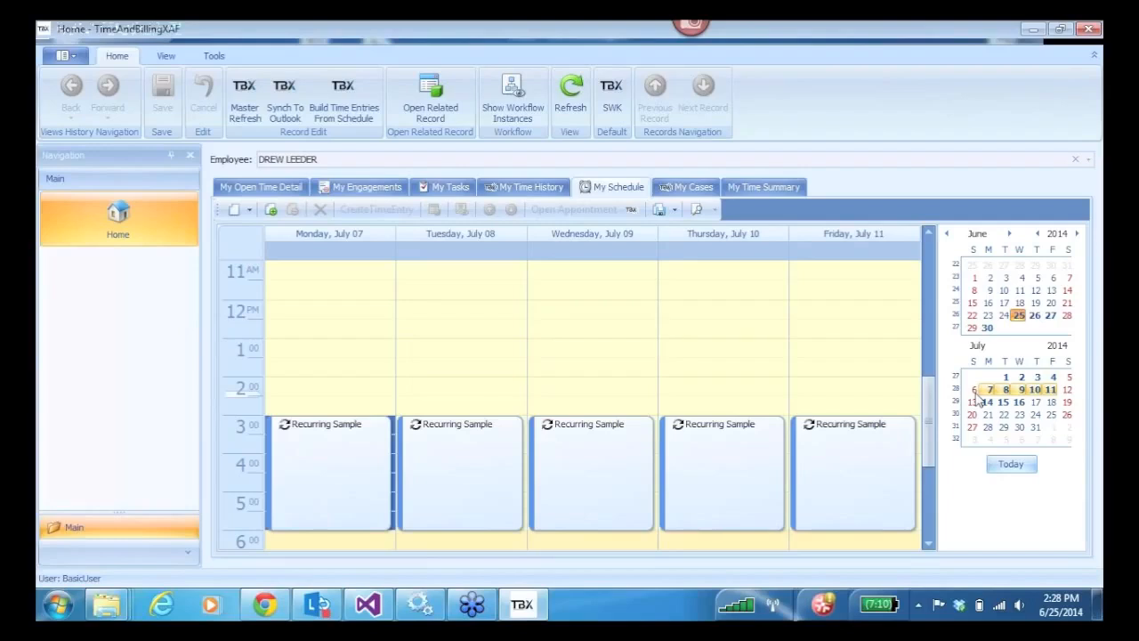
left_click(973, 402)
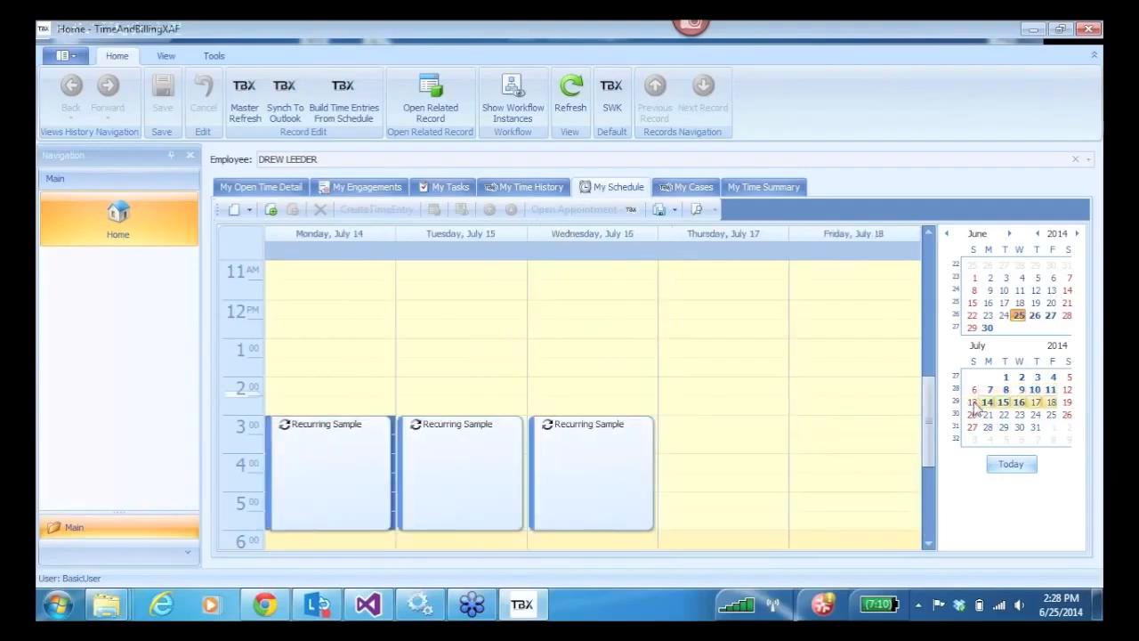
left_click(972, 415)
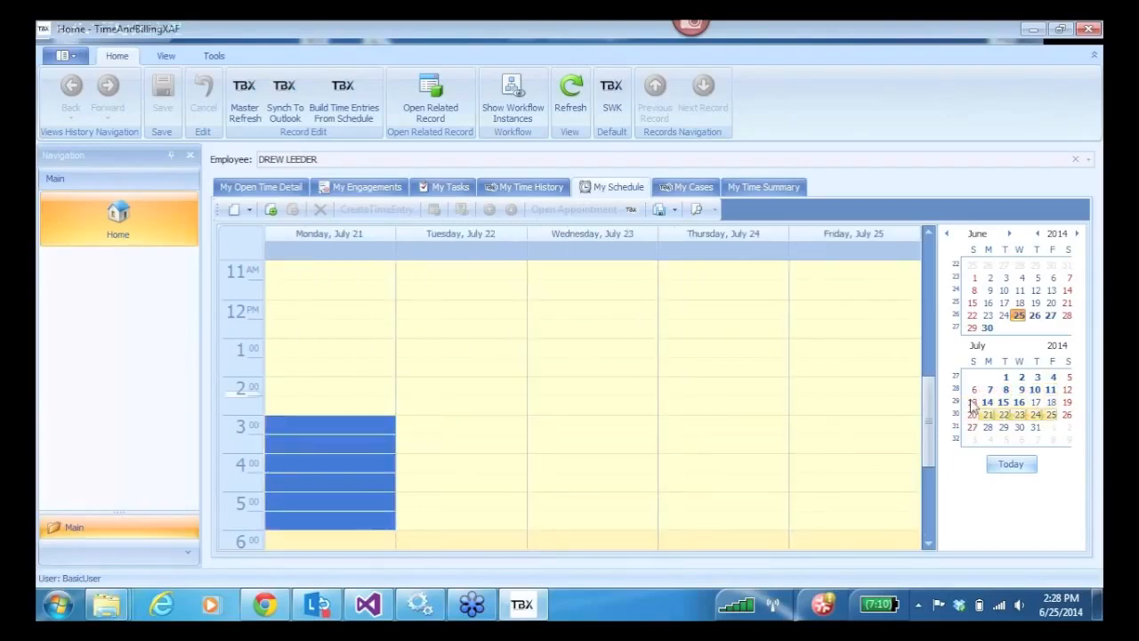
left_click(972, 403)
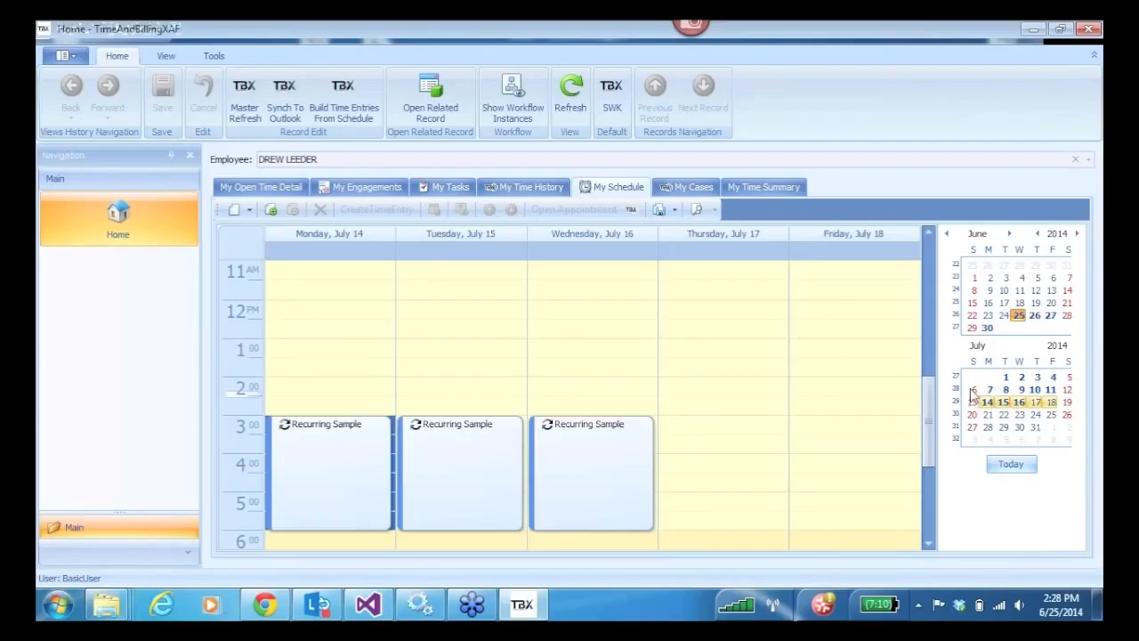
left_click(973, 391)
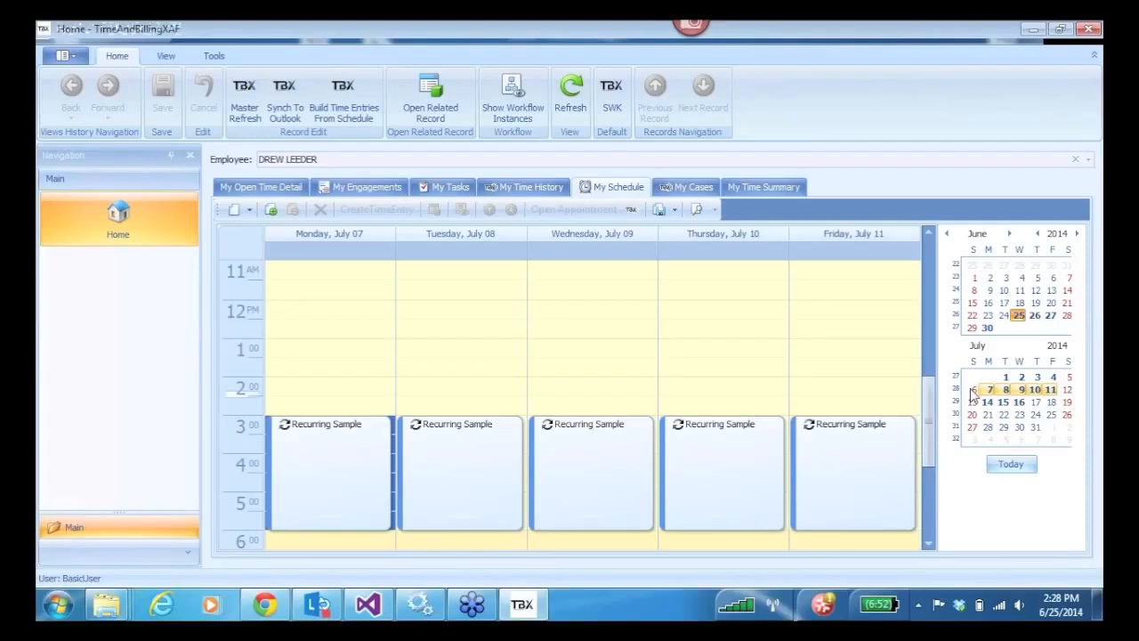
Log off BasicUser, log on as Admin, and maximize the Home window.
left_click(66, 56)
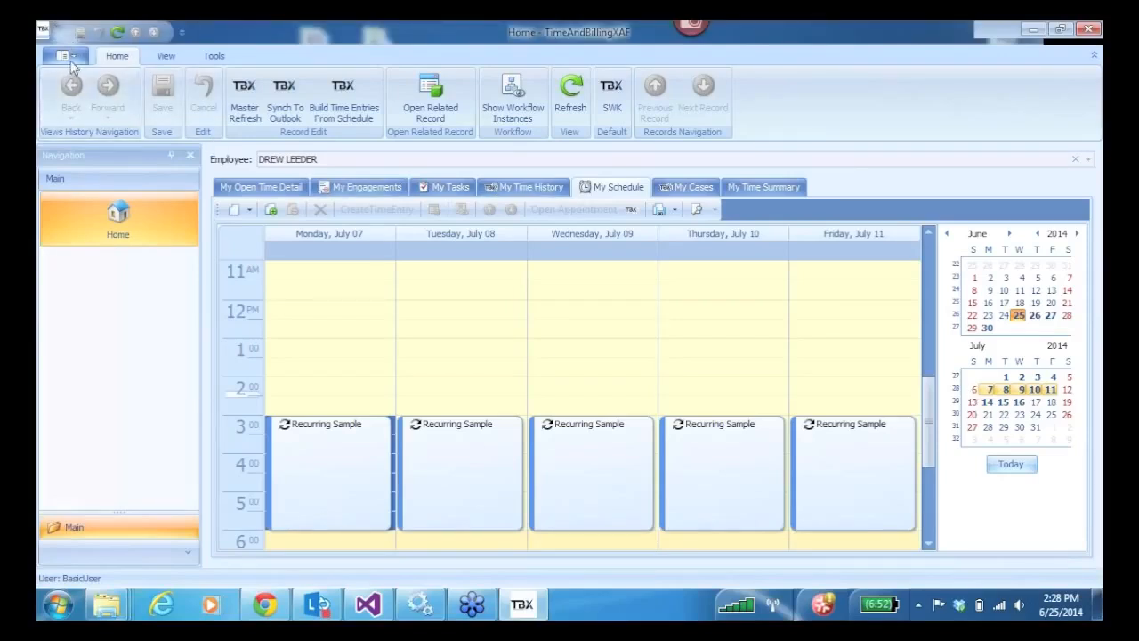
left_click(91, 259)
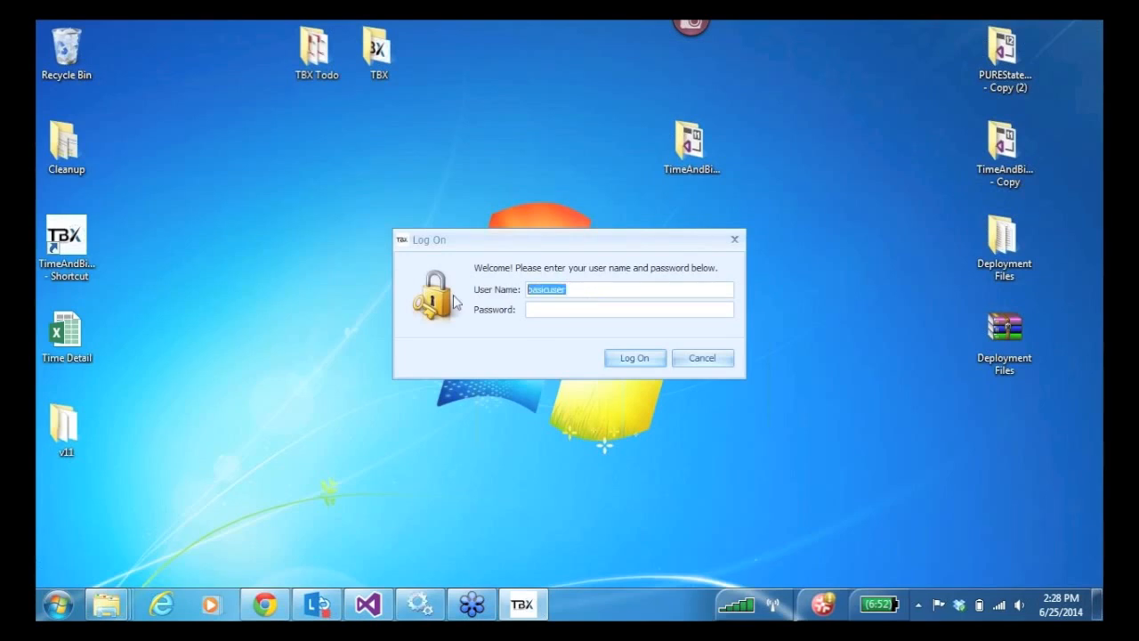
type("ad")
left_click(639, 360)
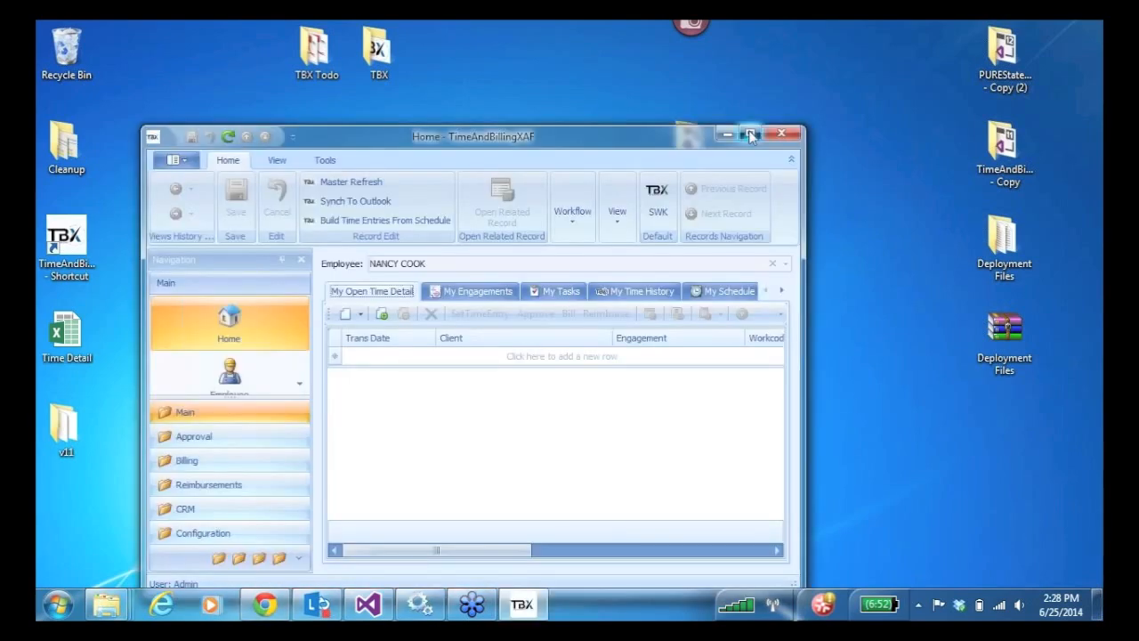
left_click(751, 135)
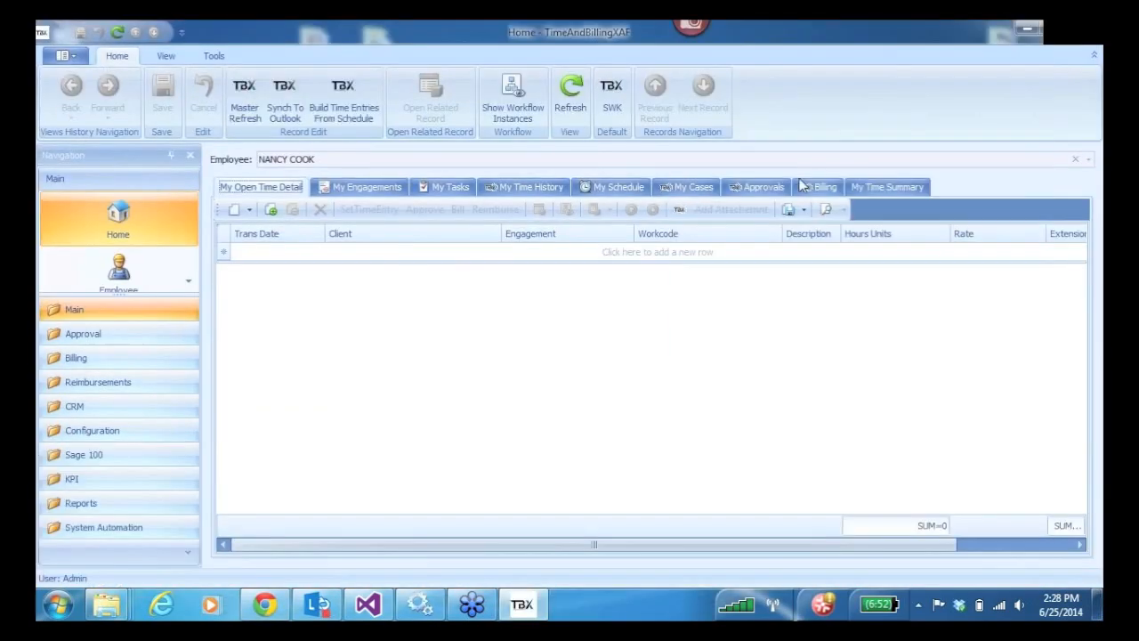
Review the 6/25/2014 time entries listed under Approvals on the Home screen.
left_click(749, 189)
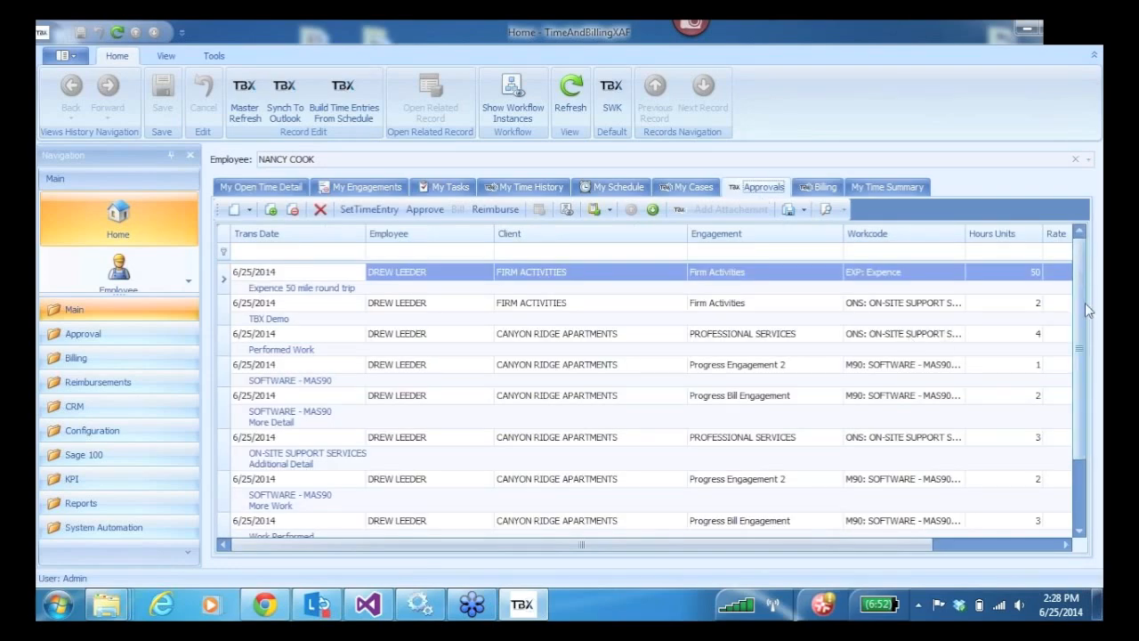
mouse_move(1079, 294)
left_mouse_down()
mouse_move(1078, 364)
mouse_move(1082, 275)
left_mouse_up()
scroll(1083, 383, "down", 1)
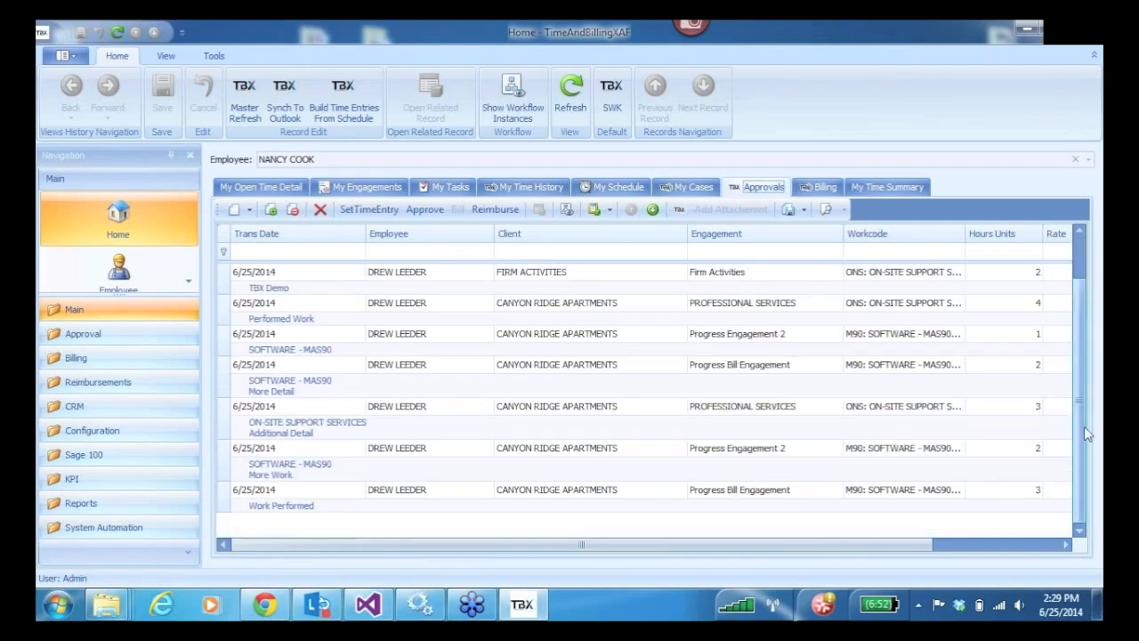
Try selecting single and non-adjacent time entries in the Approvals list.
left_click(224, 501)
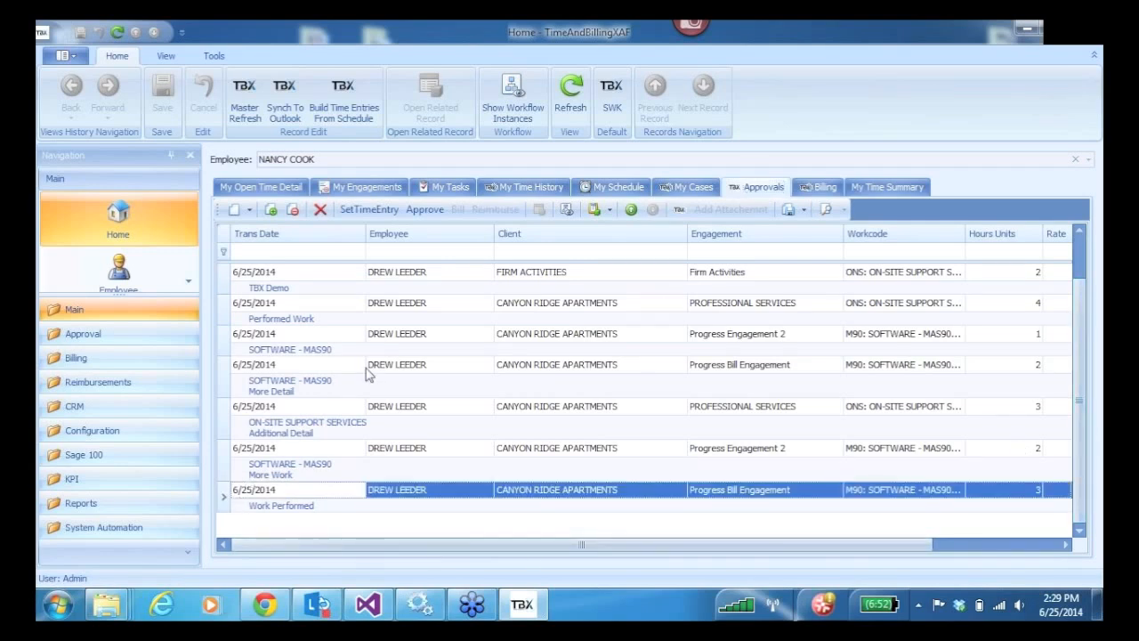
scroll(1081, 340, "up", 1)
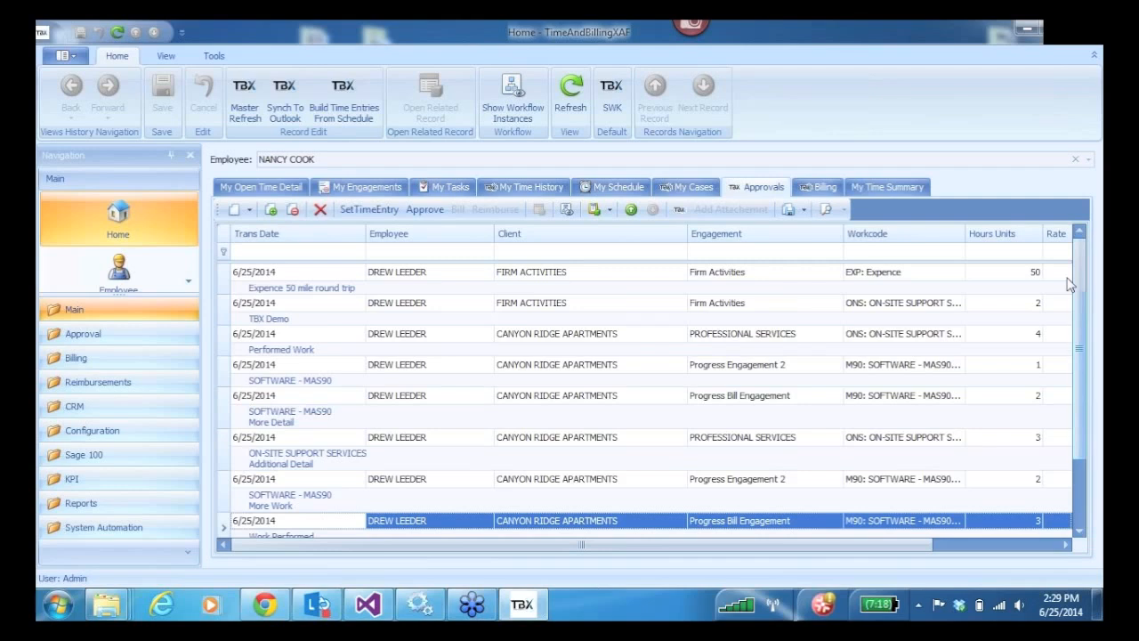
left_click(226, 277)
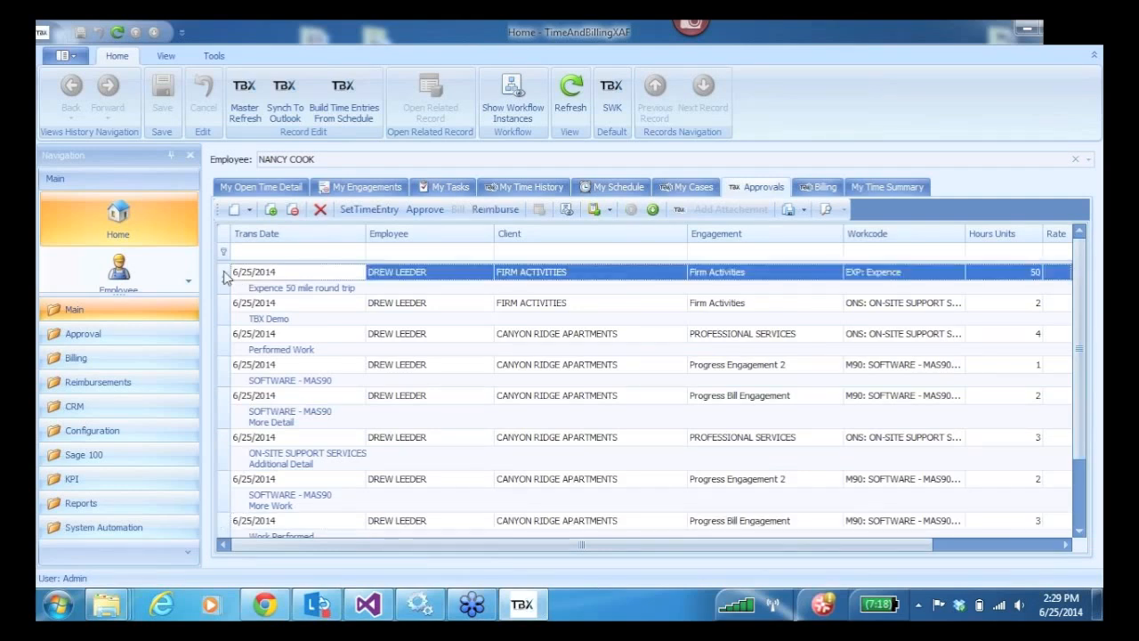
left_click(224, 381, "ctrl")
left_click(224, 443, "ctrl")
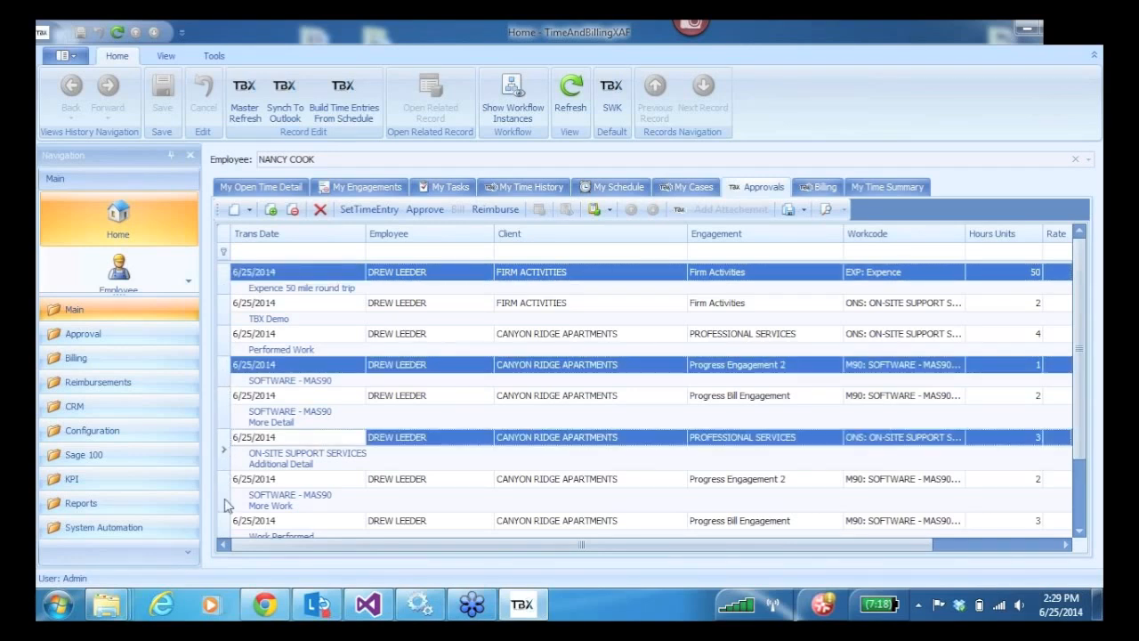
left_click(224, 497, "ctrl")
left_click(229, 336)
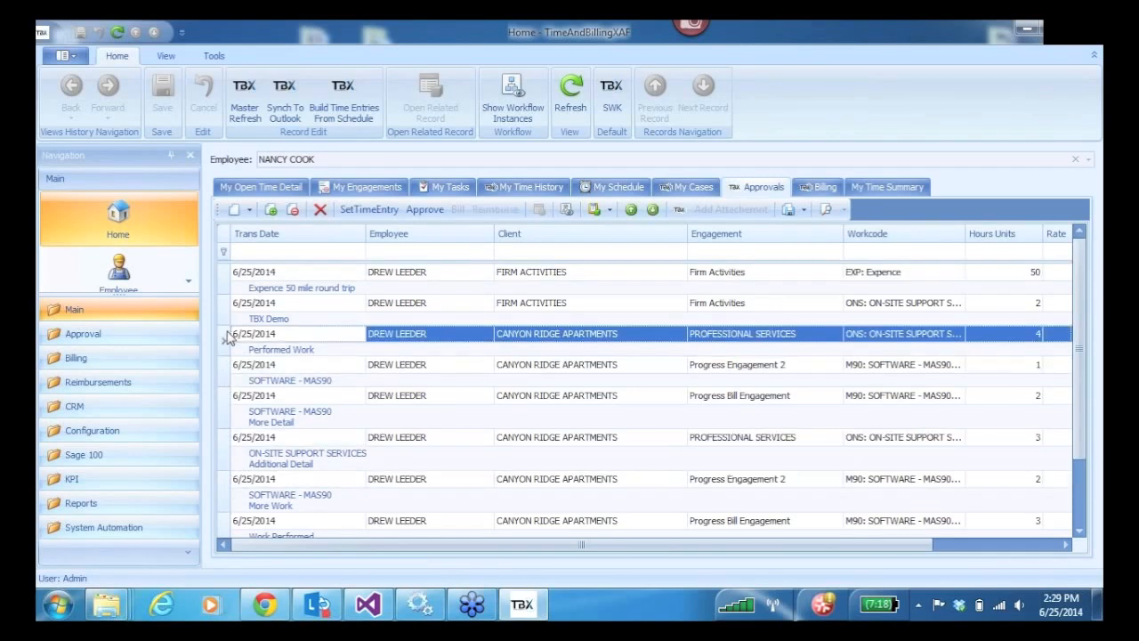
Approve all time entries in the Approvals list under approval entry 5, then refresh the Home screen.
key("ctrl+a")
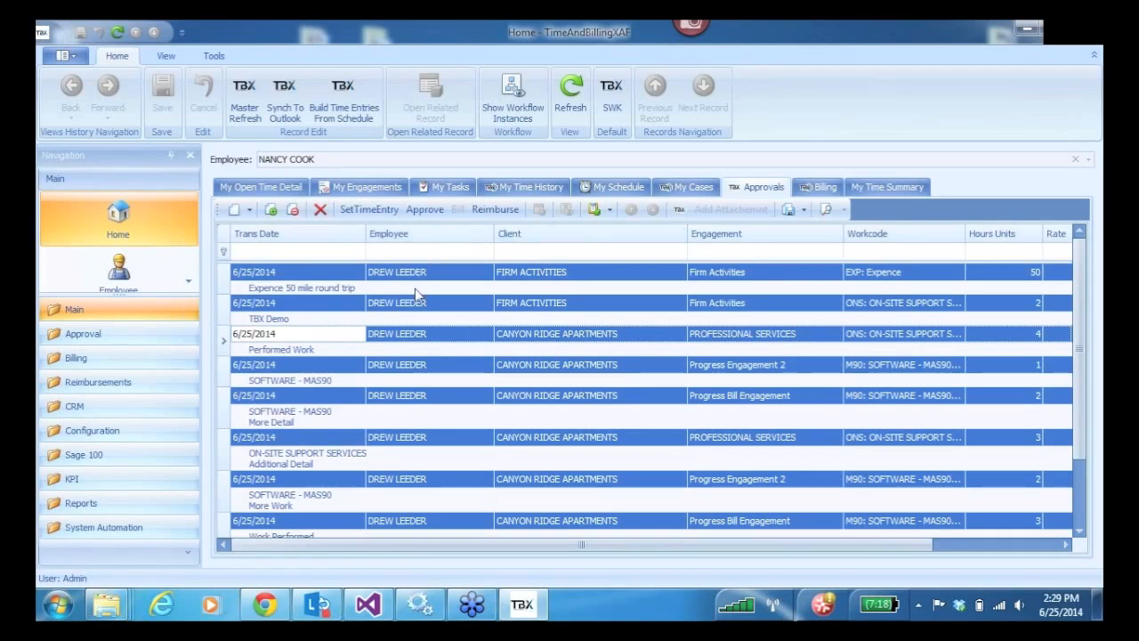
left_click(425, 210)
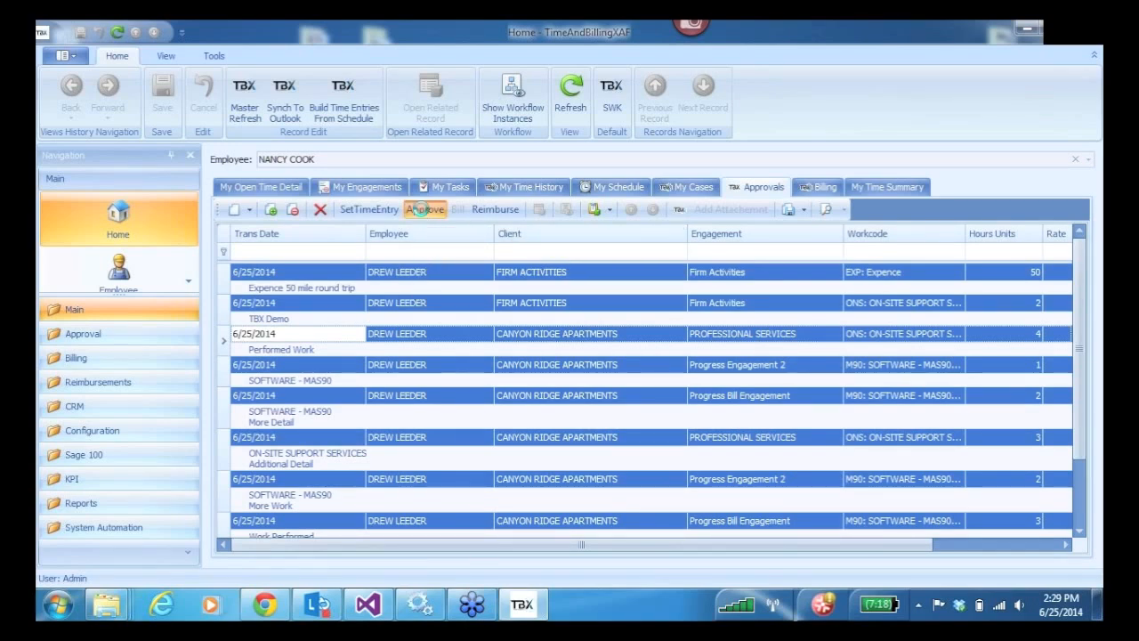
left_click(783, 172)
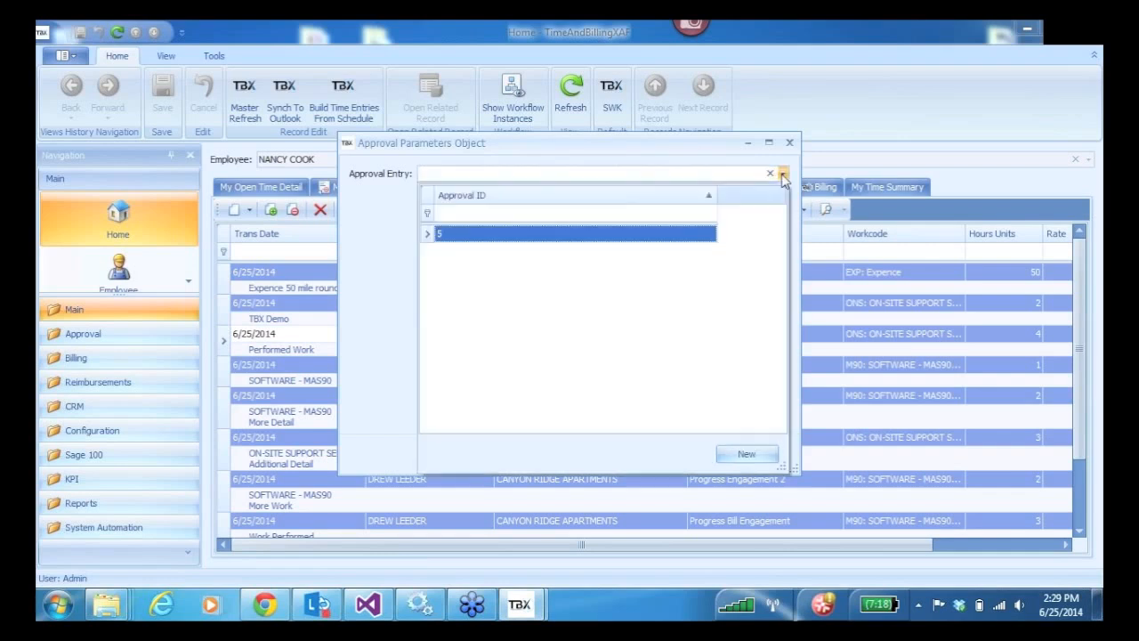
left_click(503, 244)
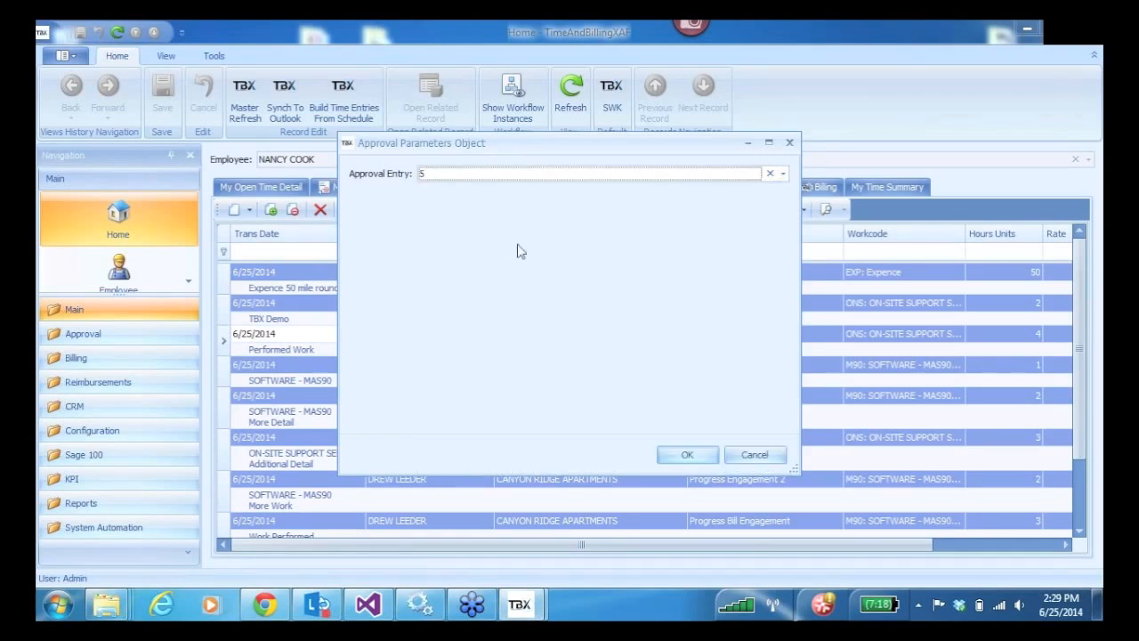
left_click(688, 456)
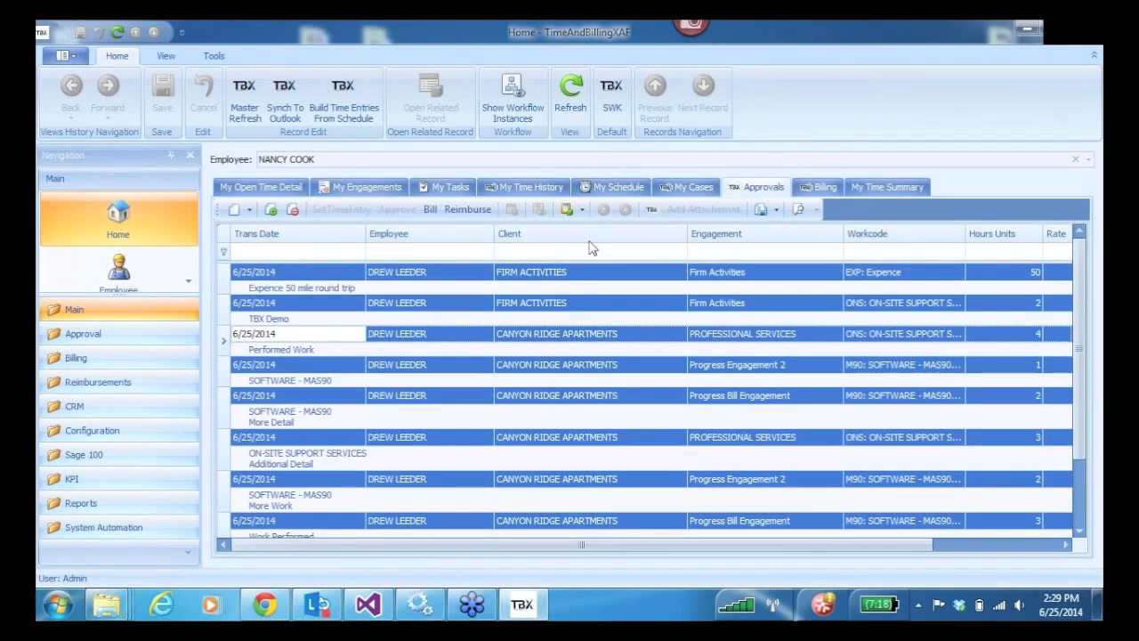
left_click(572, 89)
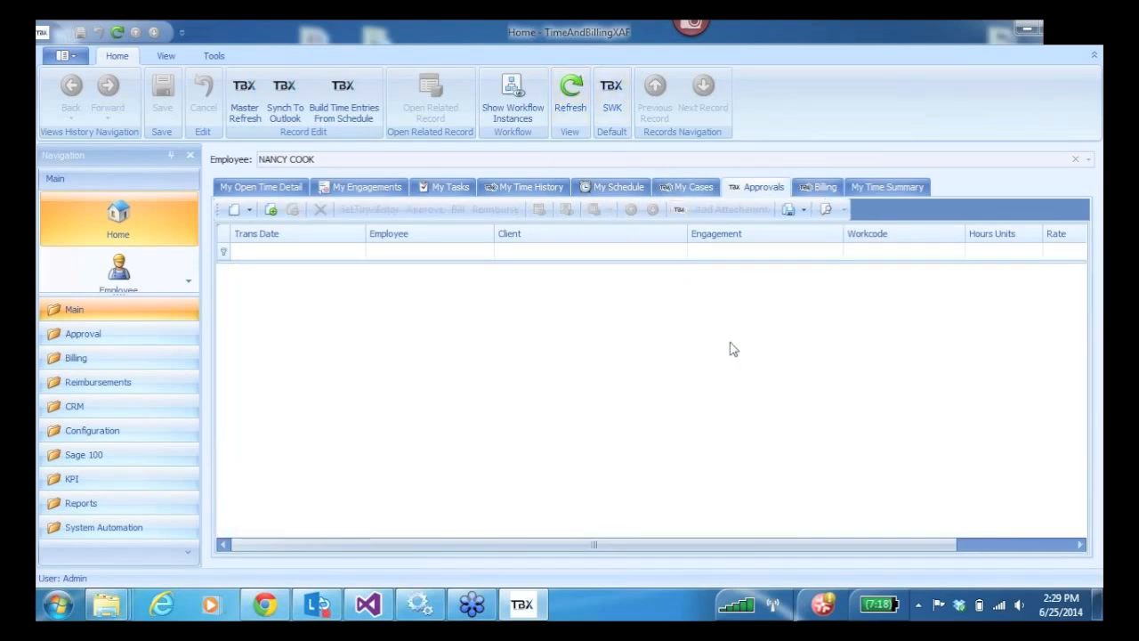
Open the 50 mile round trip expense entry from the Home screen's Billing list and move its detail window clear of the list.
left_click(819, 186)
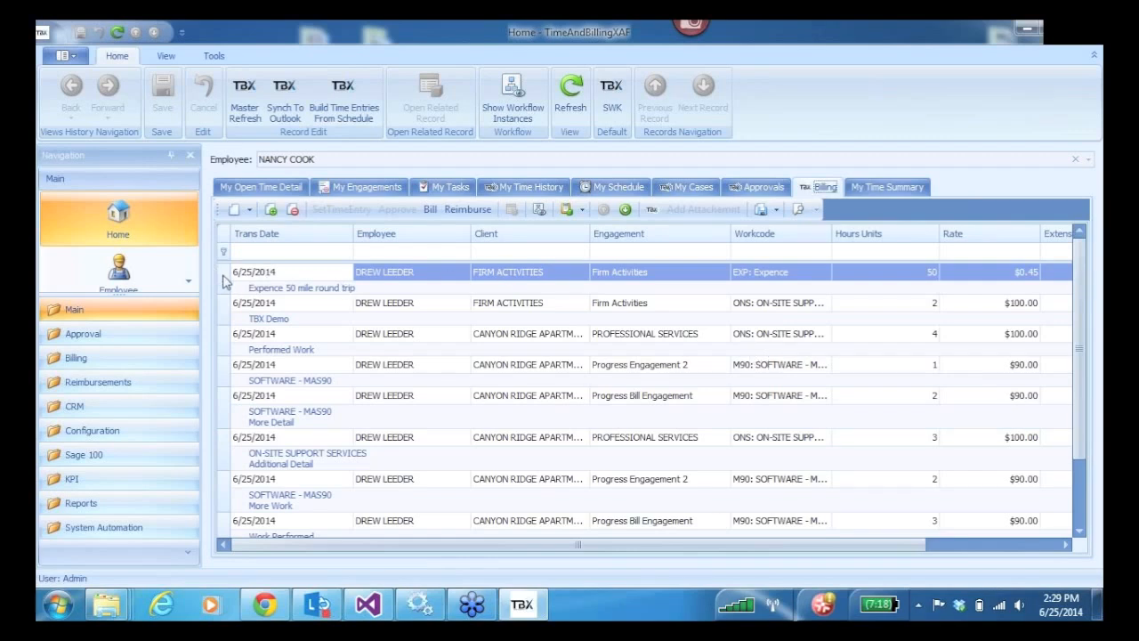
double_click(484, 285)
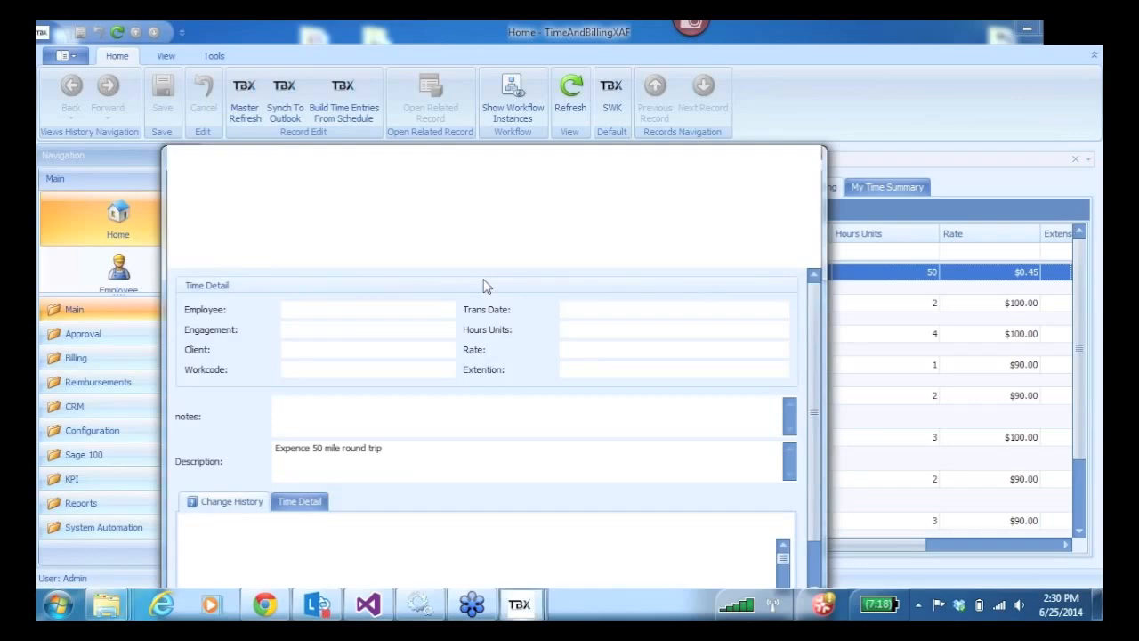
left_click_drag(453, 139, 598, 73)
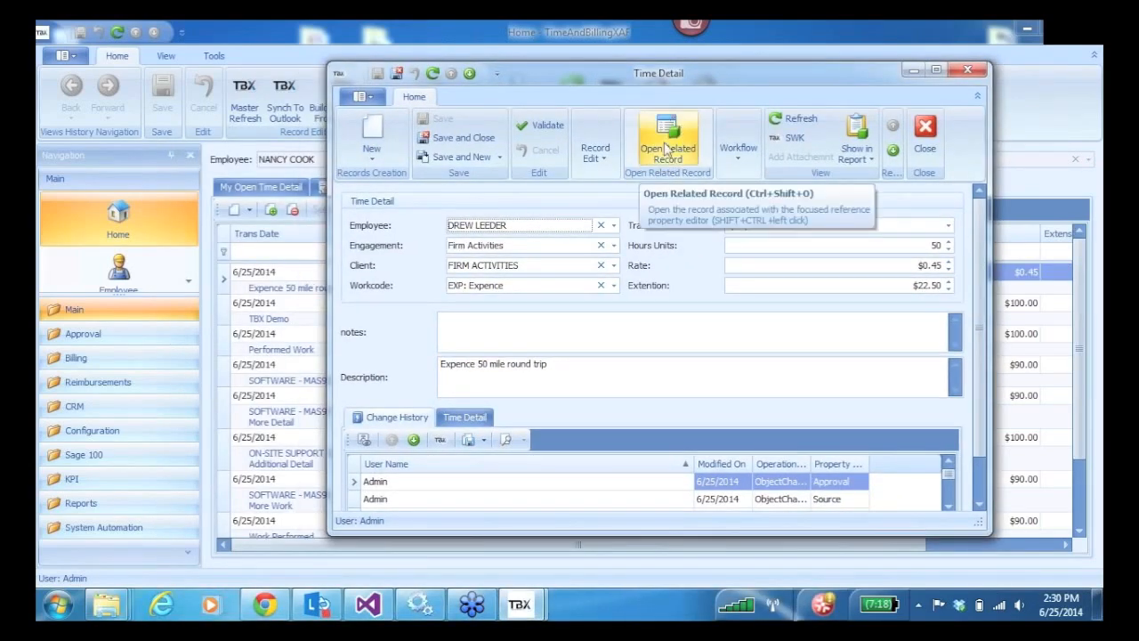
Open the employee record linked to the expense entry, view its Time Analysis, and close the record.
left_click(519, 227)
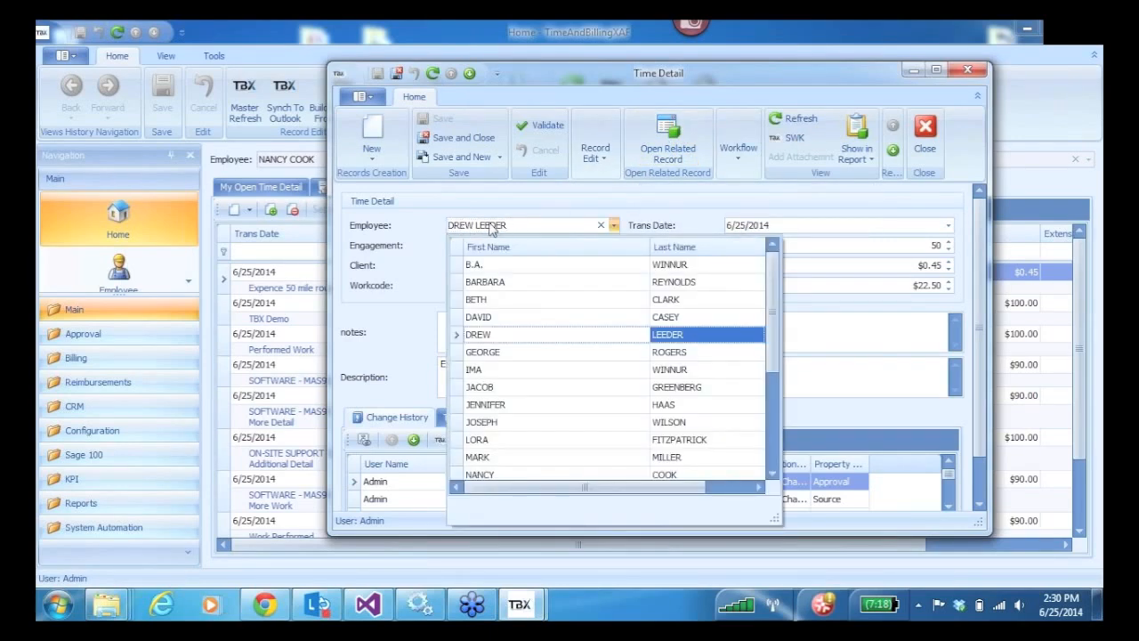
left_click(492, 229)
left_click(673, 145)
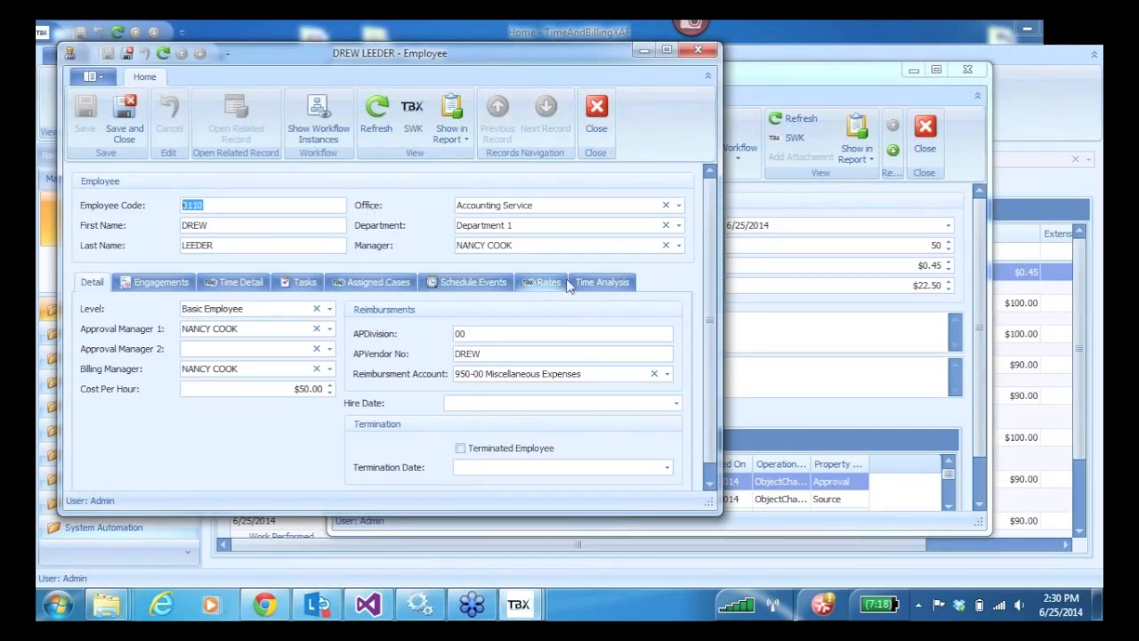
left_click(602, 285)
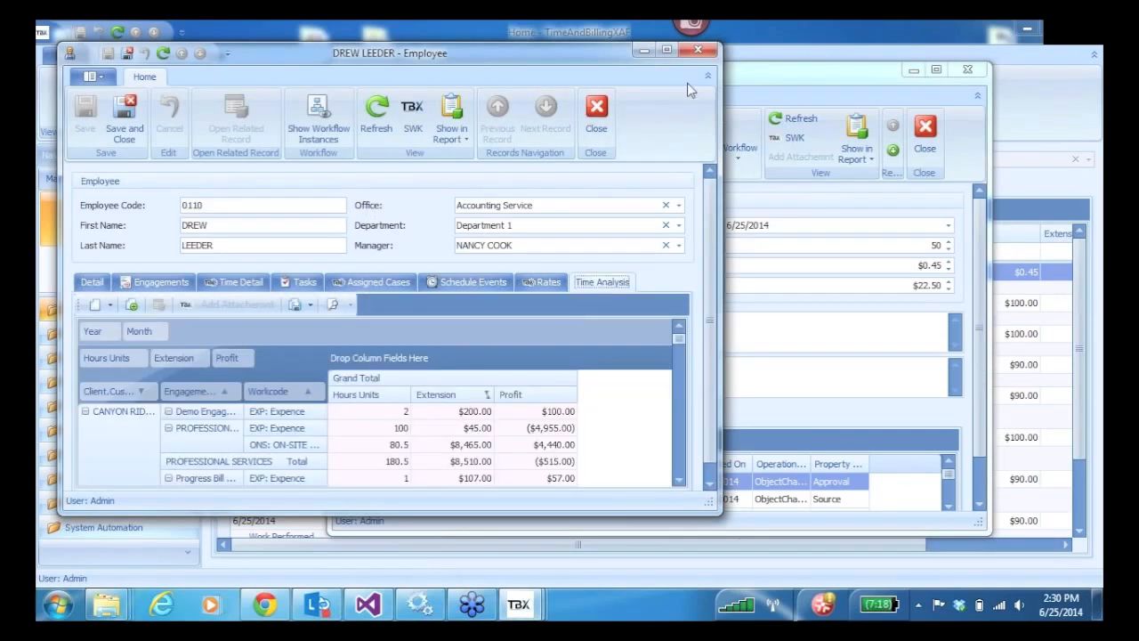
left_click(698, 51)
Open the Firm Activities engagement record linked to the expense entry, view it, and close it.
left_click(518, 248)
left_click(514, 250)
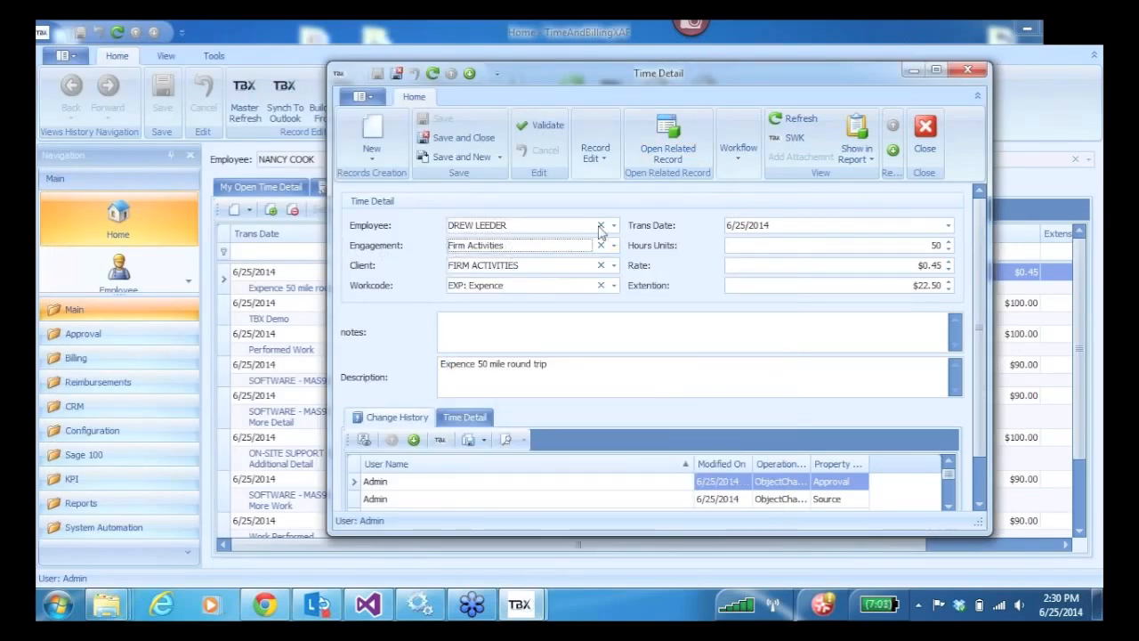
left_click(697, 158)
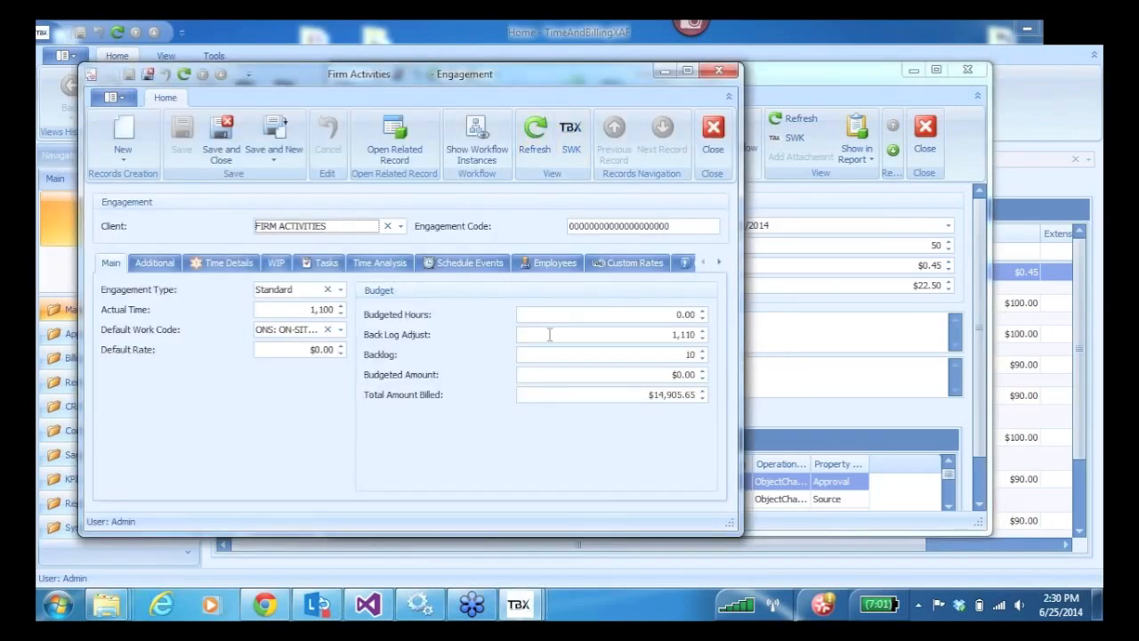
left_click(719, 71)
Open the FIRM ACTIVITIES client record linked to the expense entry, view it, and close both the client and Time Detail windows.
left_click(562, 267)
left_click(538, 267)
left_click(642, 157)
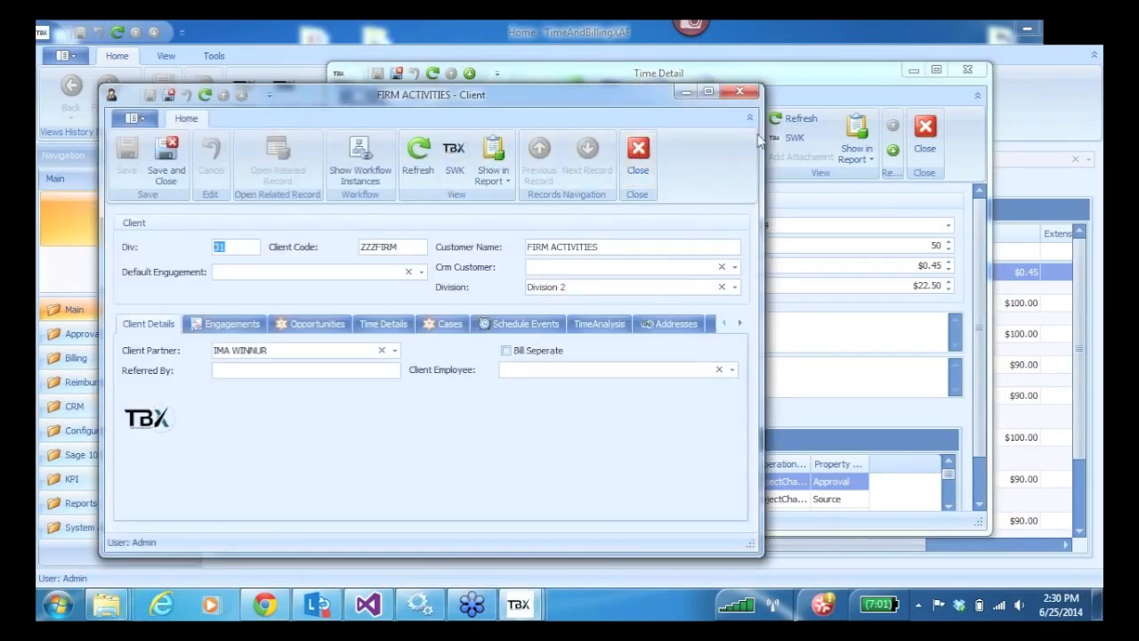
left_click(739, 91)
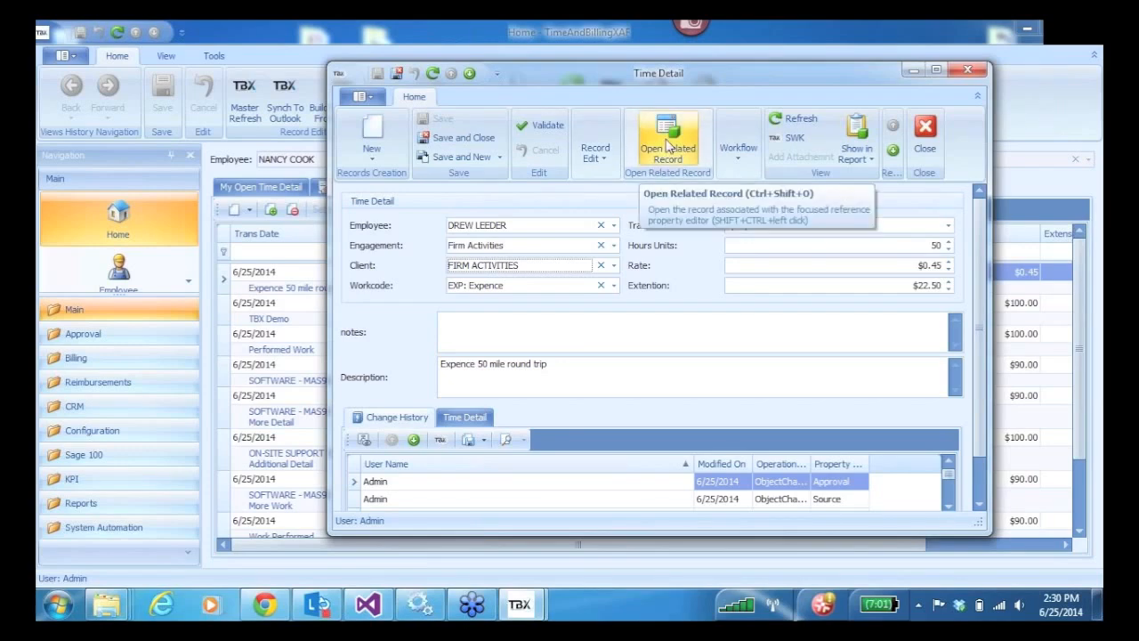
left_click(926, 134)
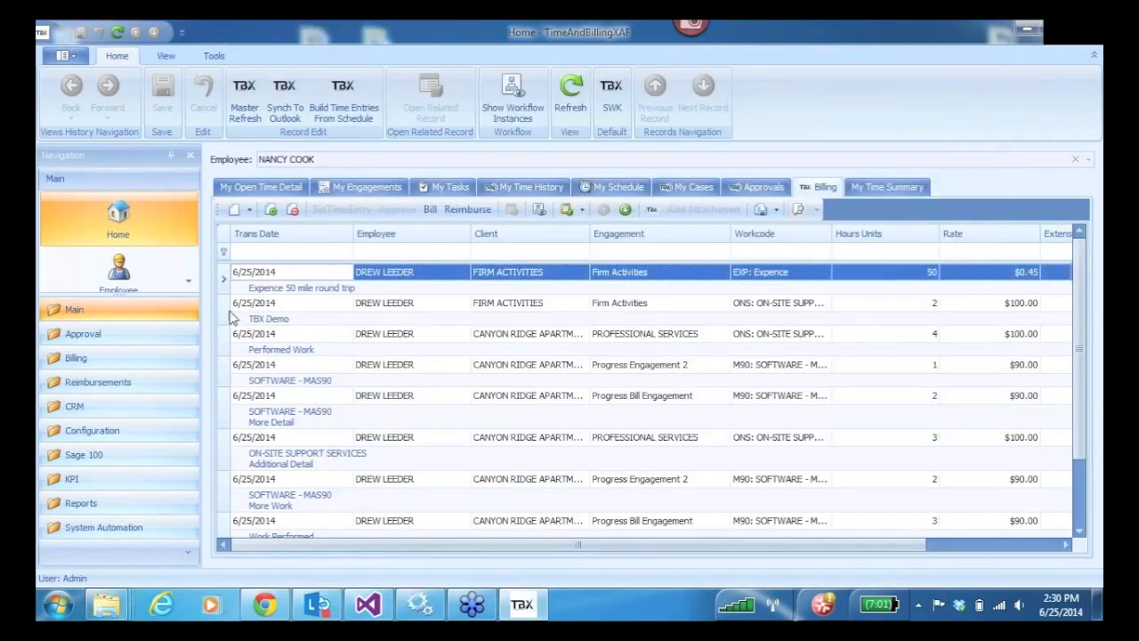
Select all time entries in the Billing list, preview them in the Billing Work Sheet report, and close the preview.
left_click(223, 313)
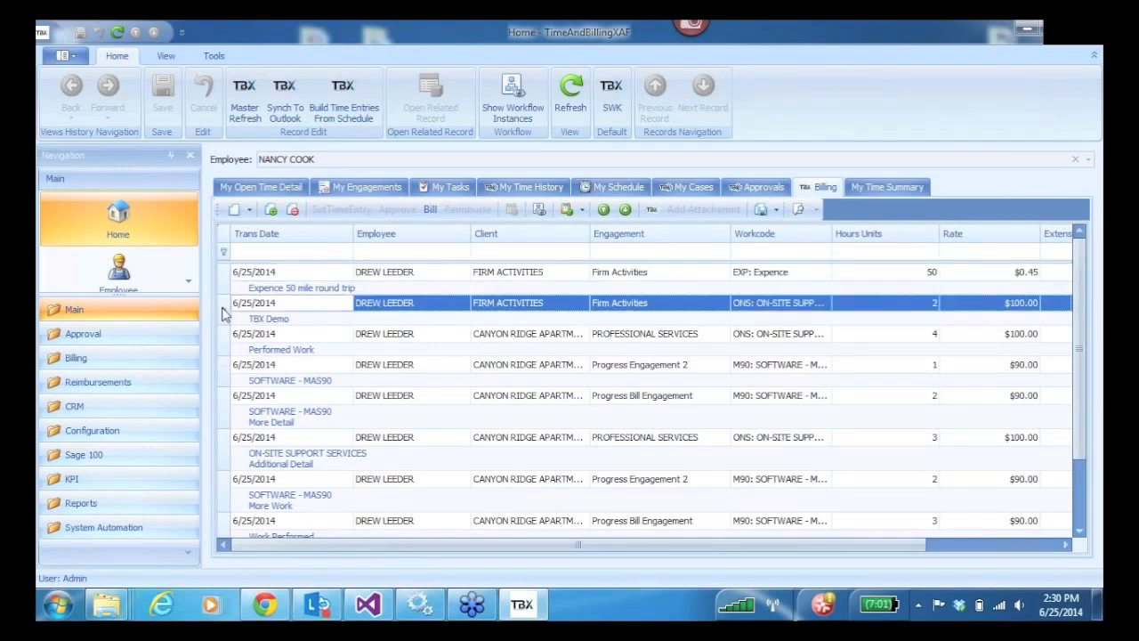
left_click(226, 281)
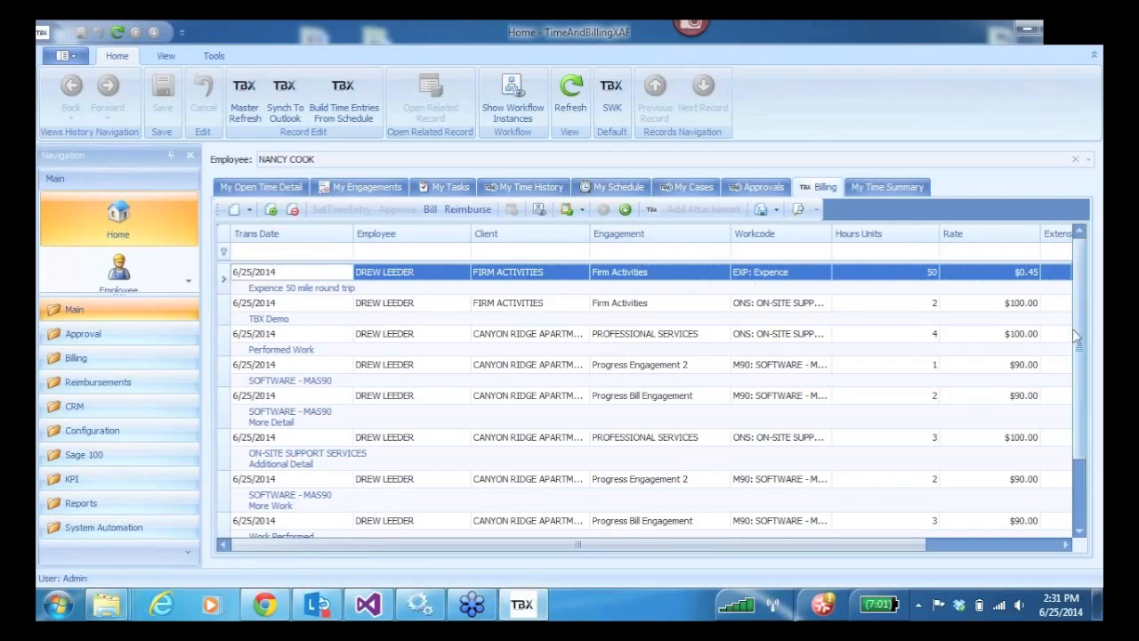
left_click_drag(1077, 322, 1086, 402)
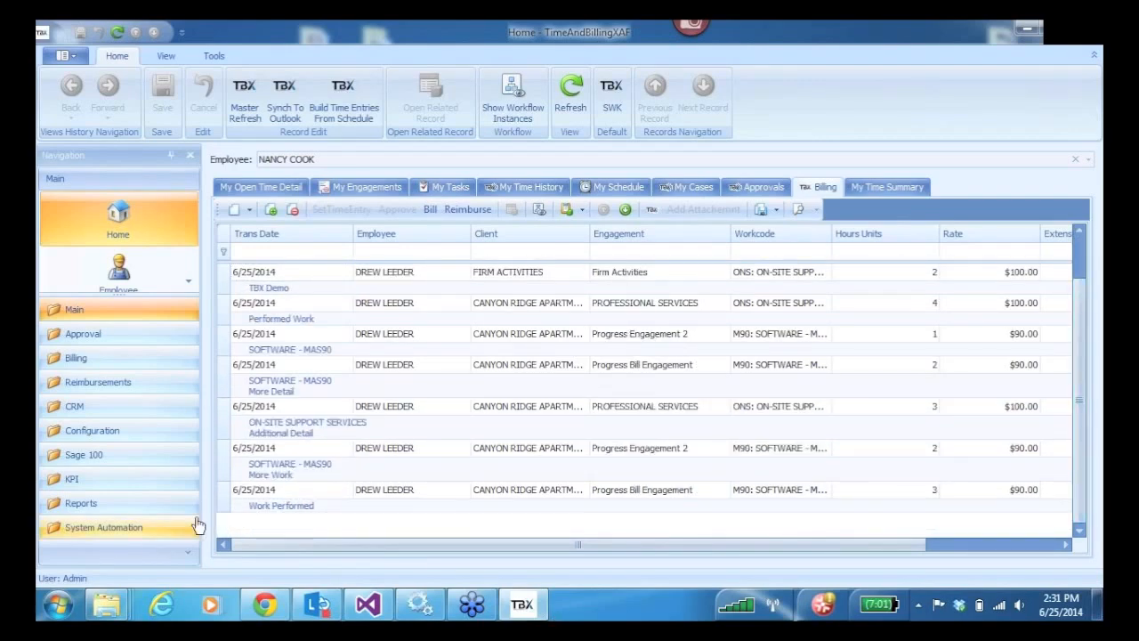
left_click(226, 500, "shift")
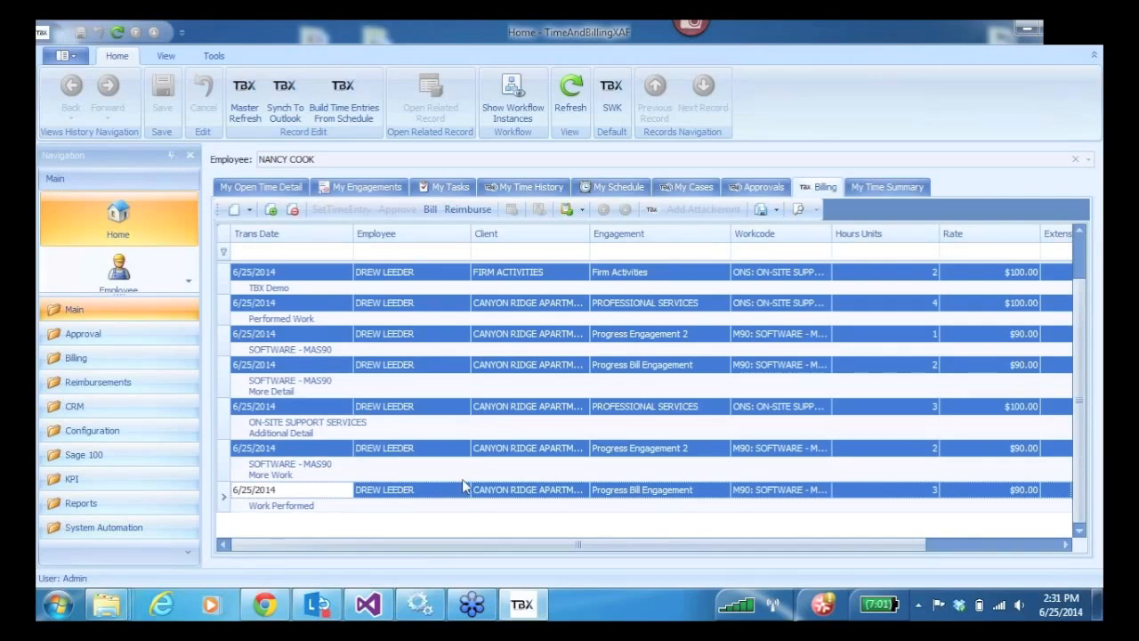
left_click(583, 211)
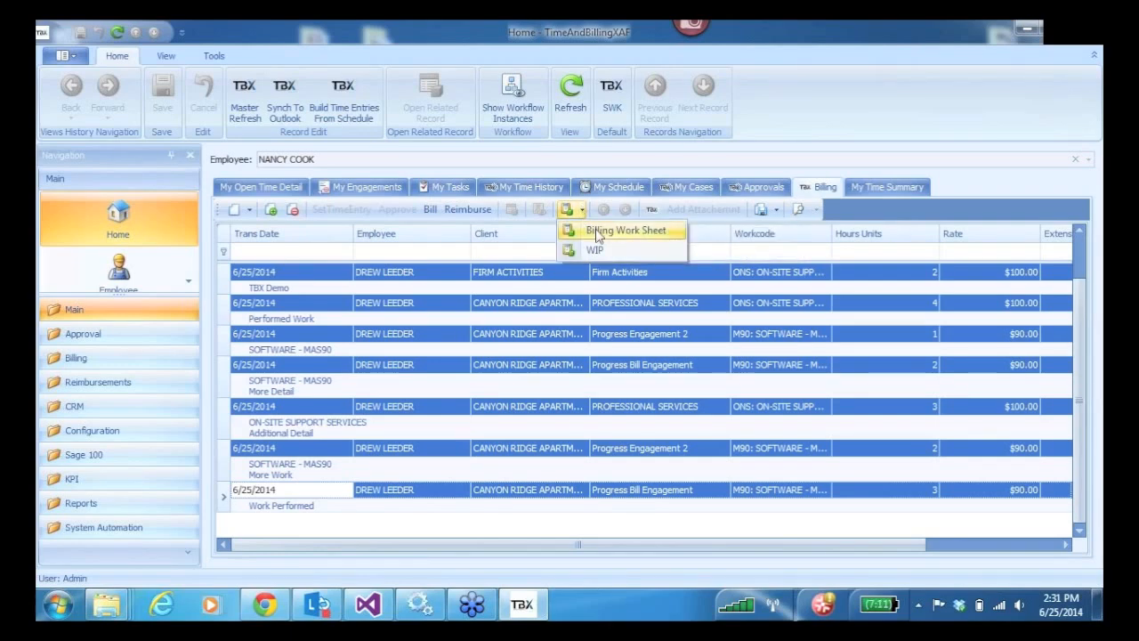
left_click(598, 233)
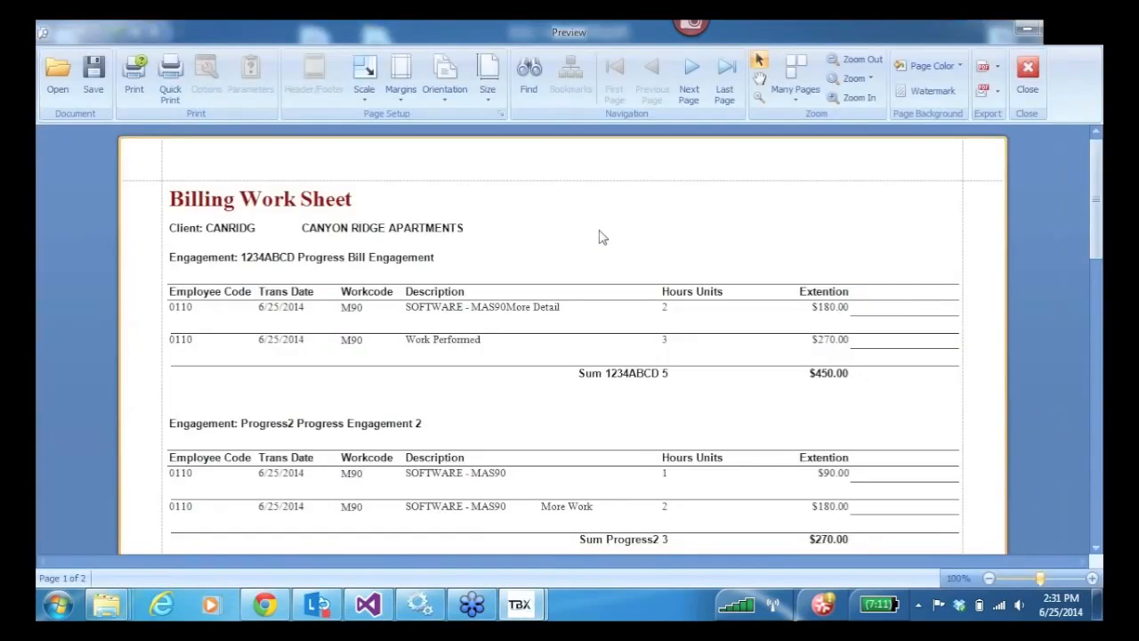
left_click(1028, 71)
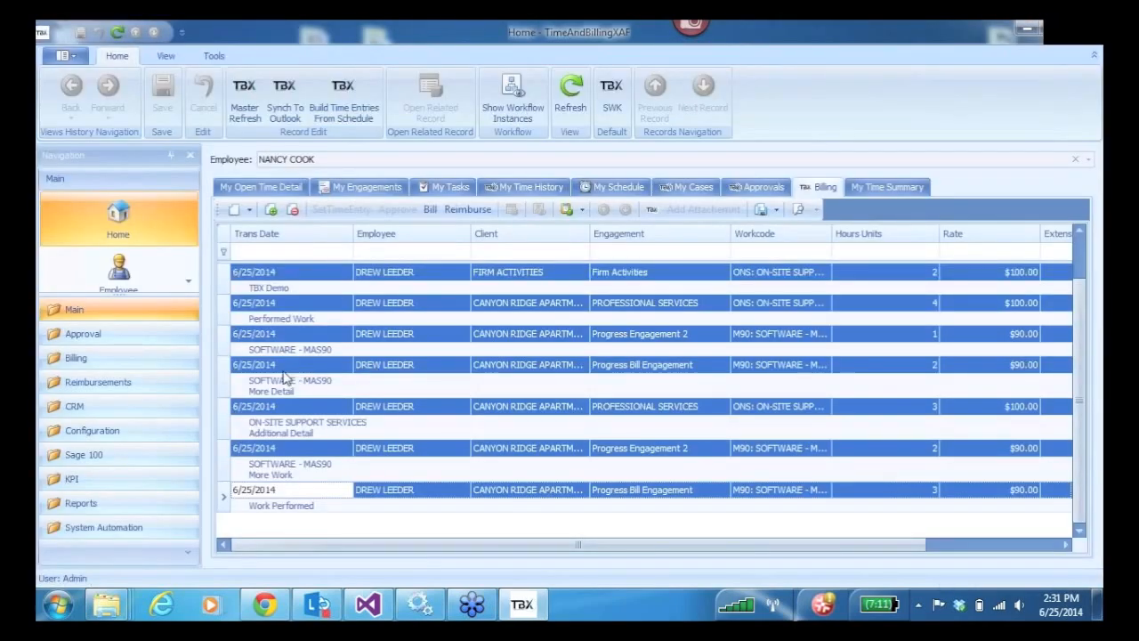
Try selecting single entries and the whole range in the Billing list, ending with only the 50 mile expense entry selected.
left_click(287, 373)
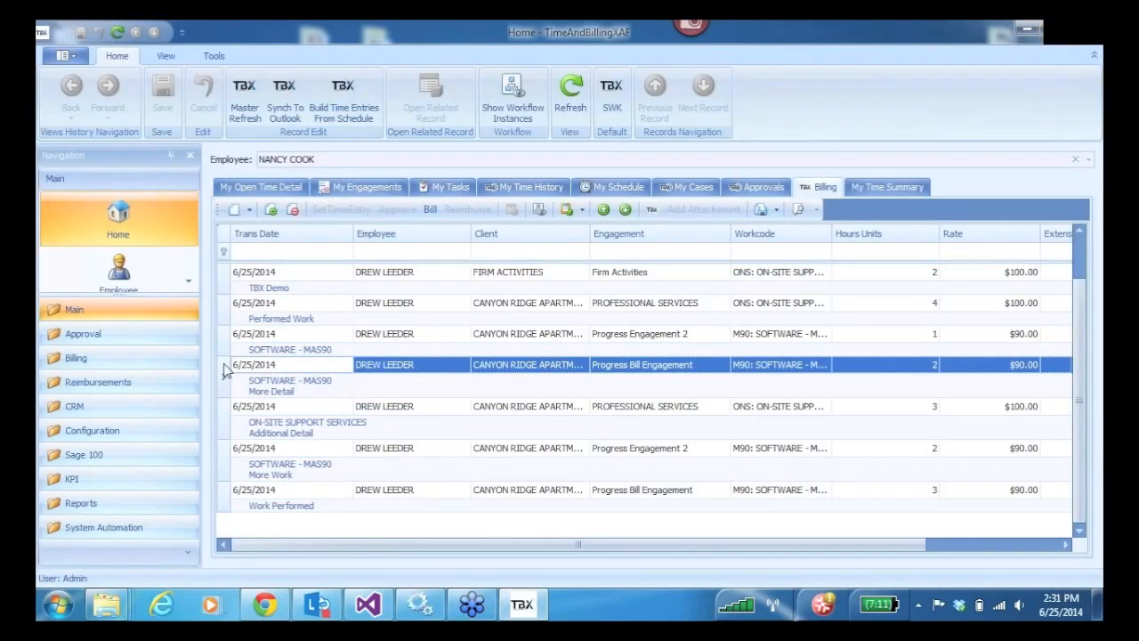
left_click(226, 499)
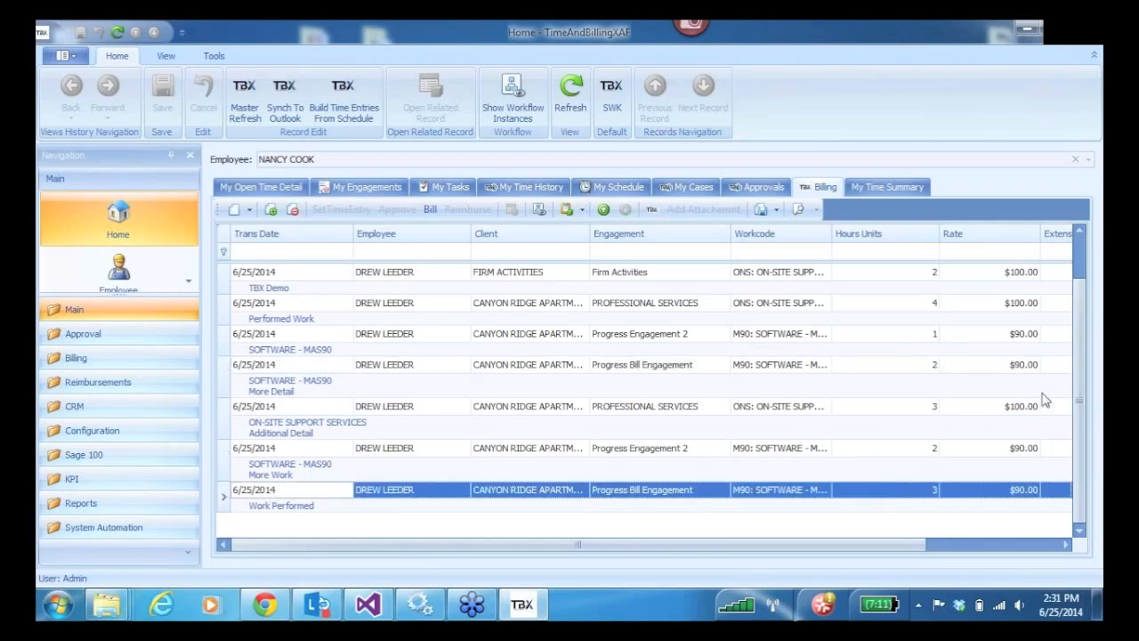
left_click_drag(1081, 403, 1079, 280)
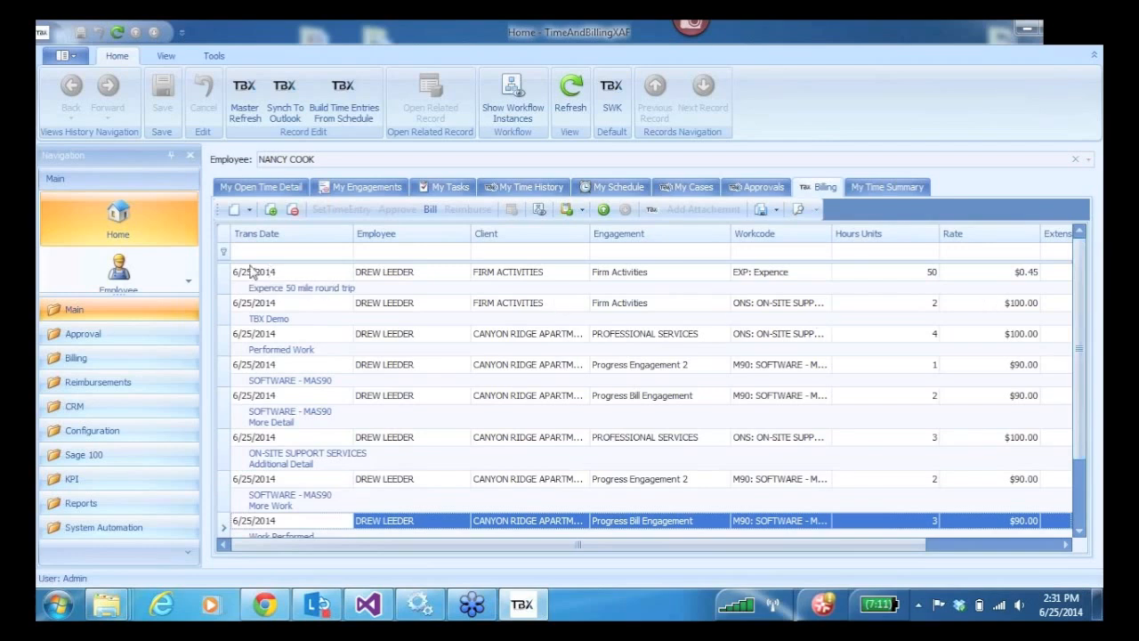
left_click(227, 280, "shift")
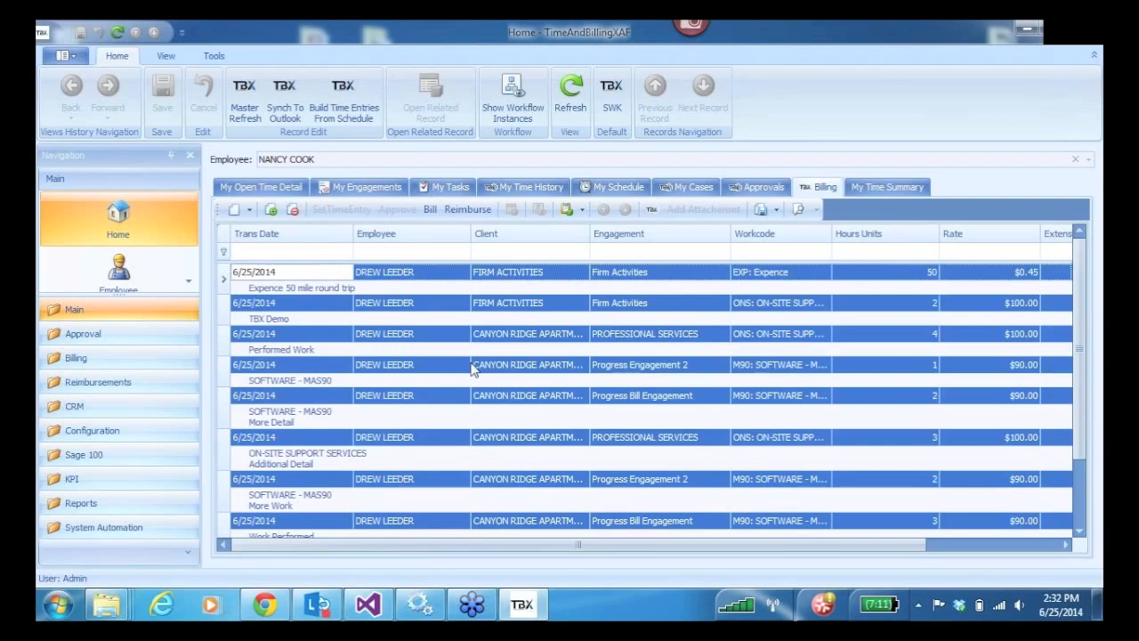
left_click(227, 274)
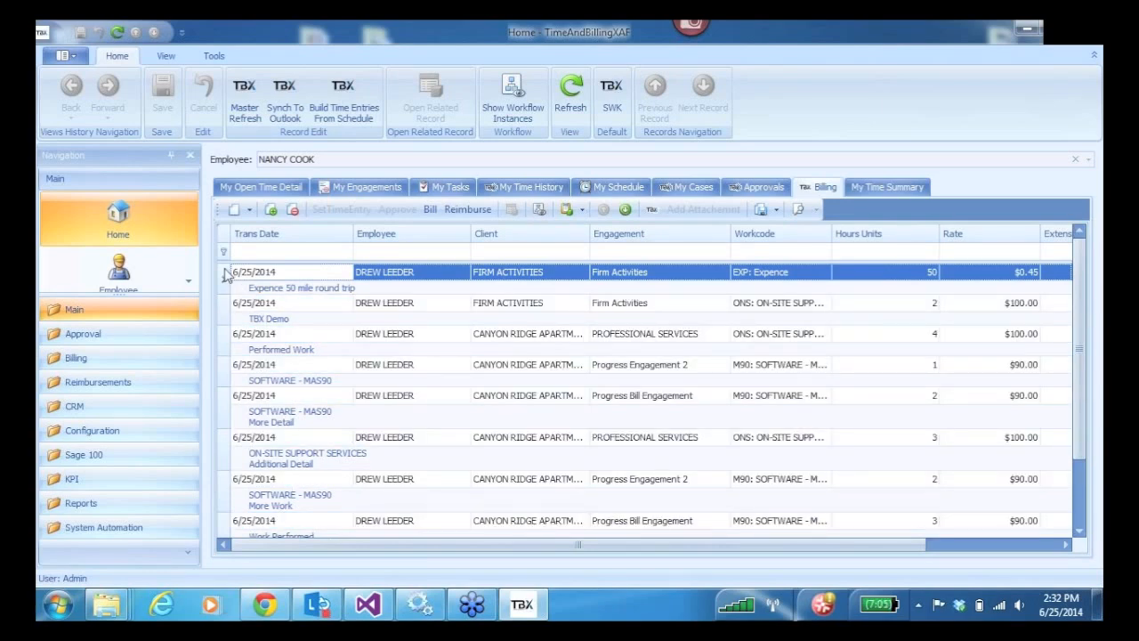
Open the Work Flow Schedule under System Automation and show the daytime hours of the June 23–27 week.
left_click(79, 531)
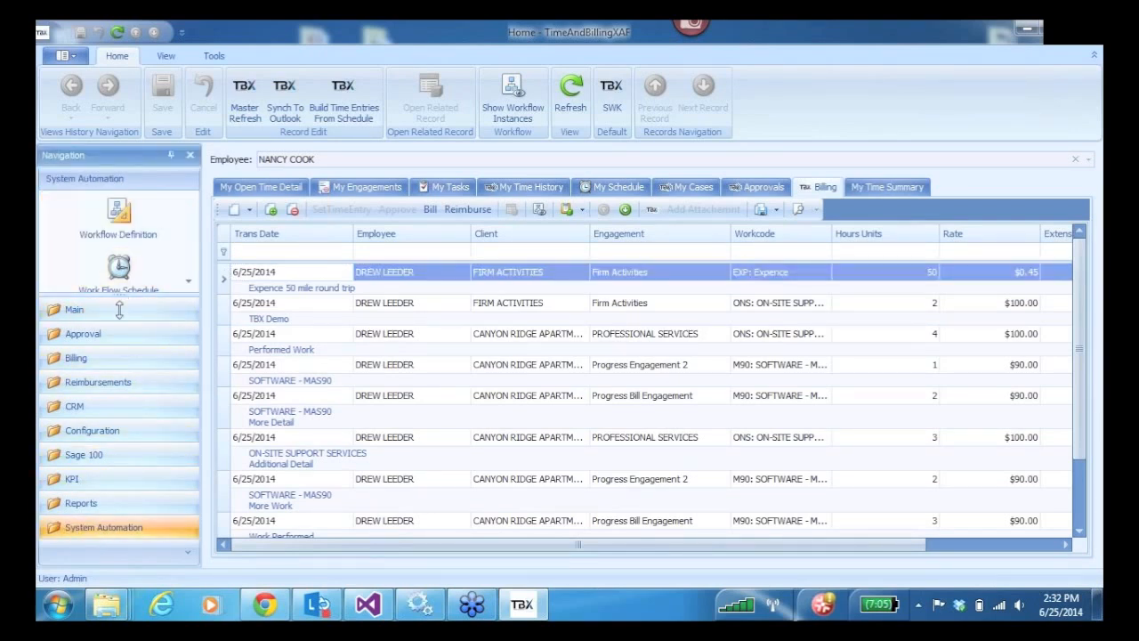
left_click_drag(119, 301, 119, 349)
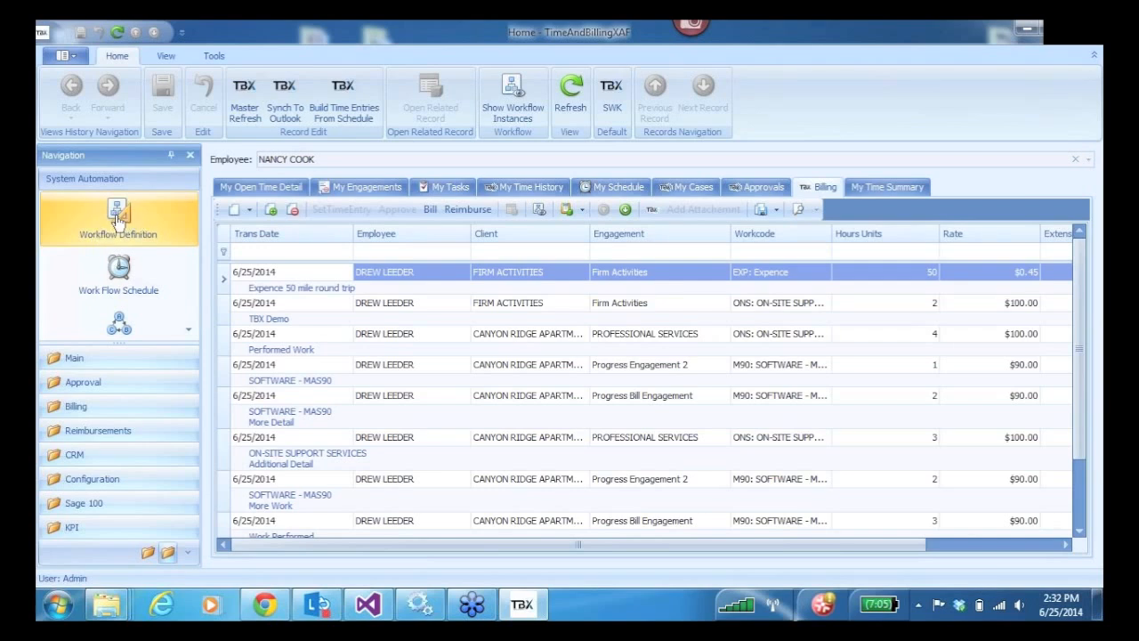
left_click(119, 276)
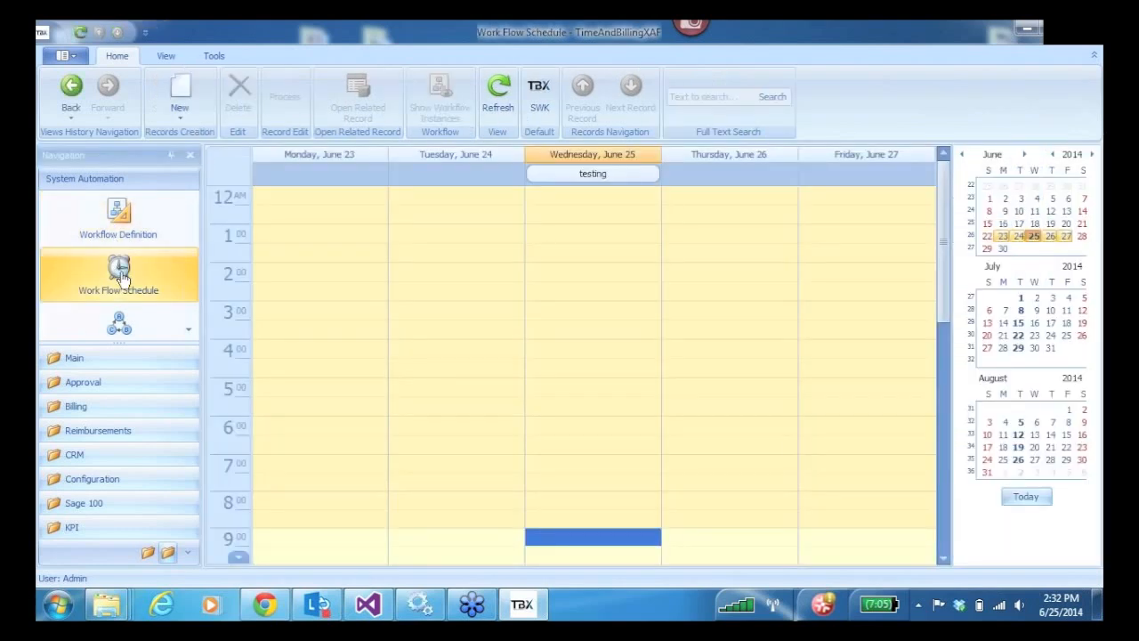
left_click_drag(945, 234, 944, 382)
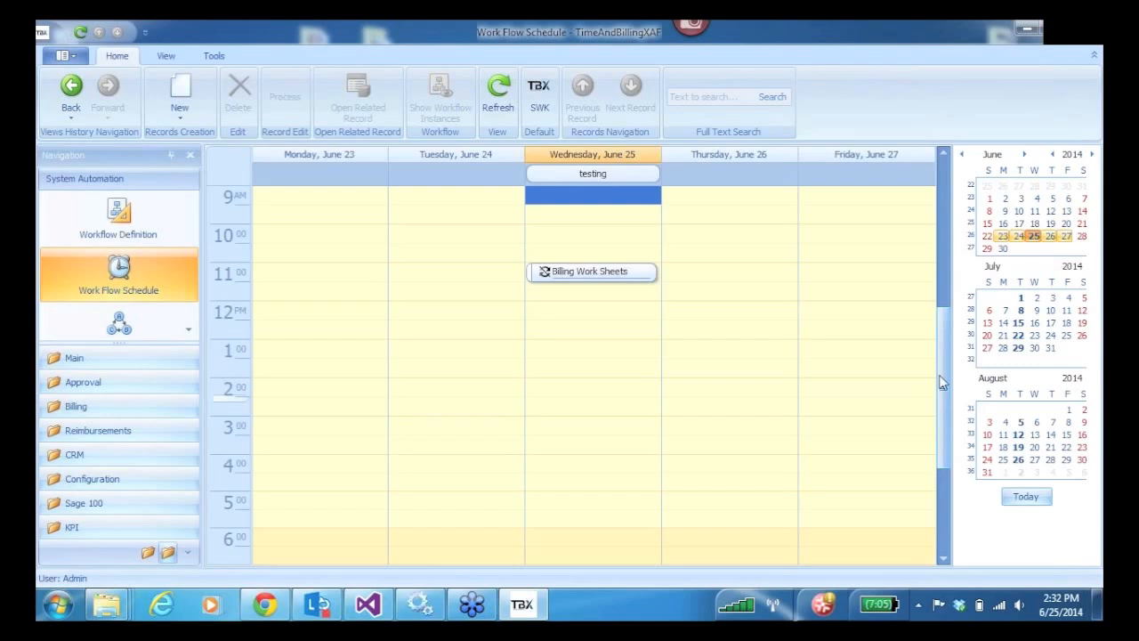
Open the recurring Billing Work Sheets series on Wednesday, June 25 for editing and move its window up into full view.
left_click(569, 278)
right_click(568, 277)
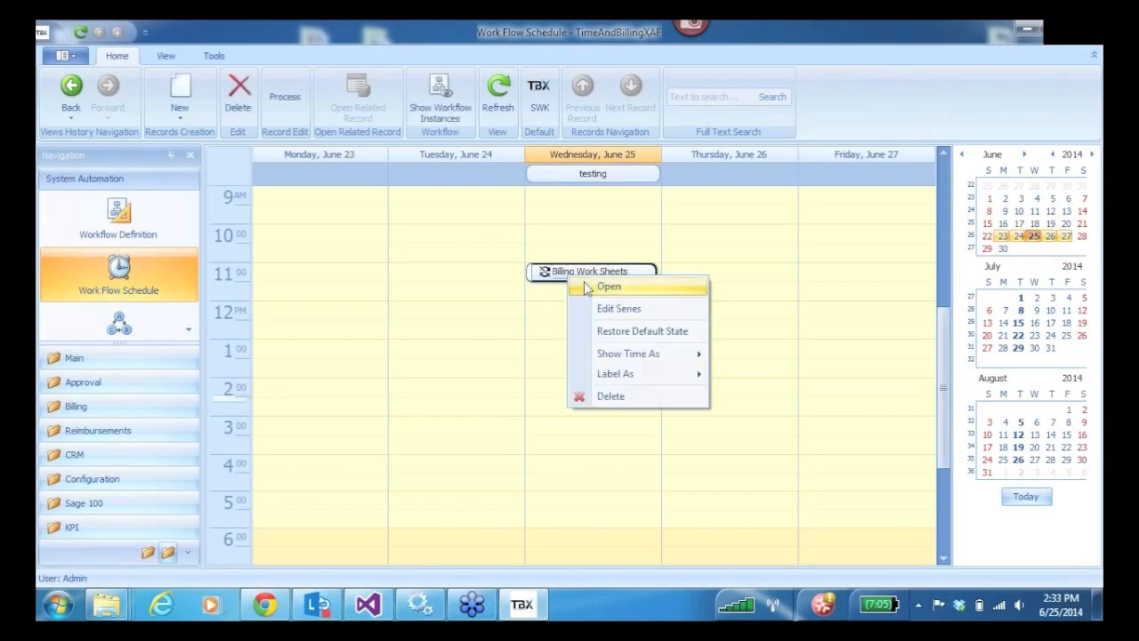
left_click(614, 309)
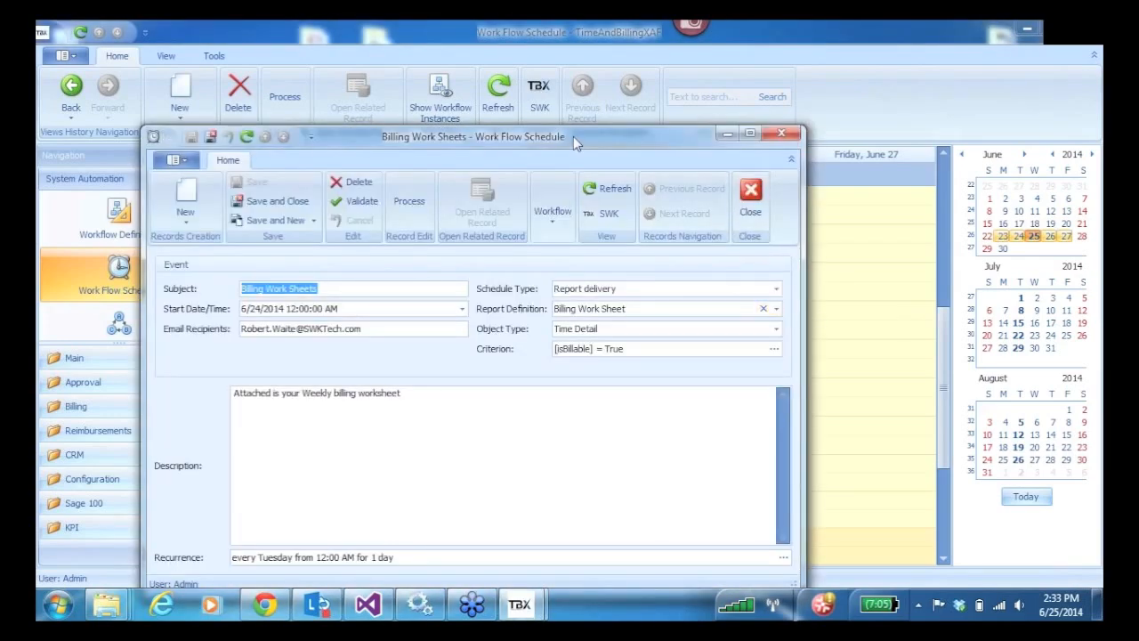
left_click_drag(588, 129, 696, 55)
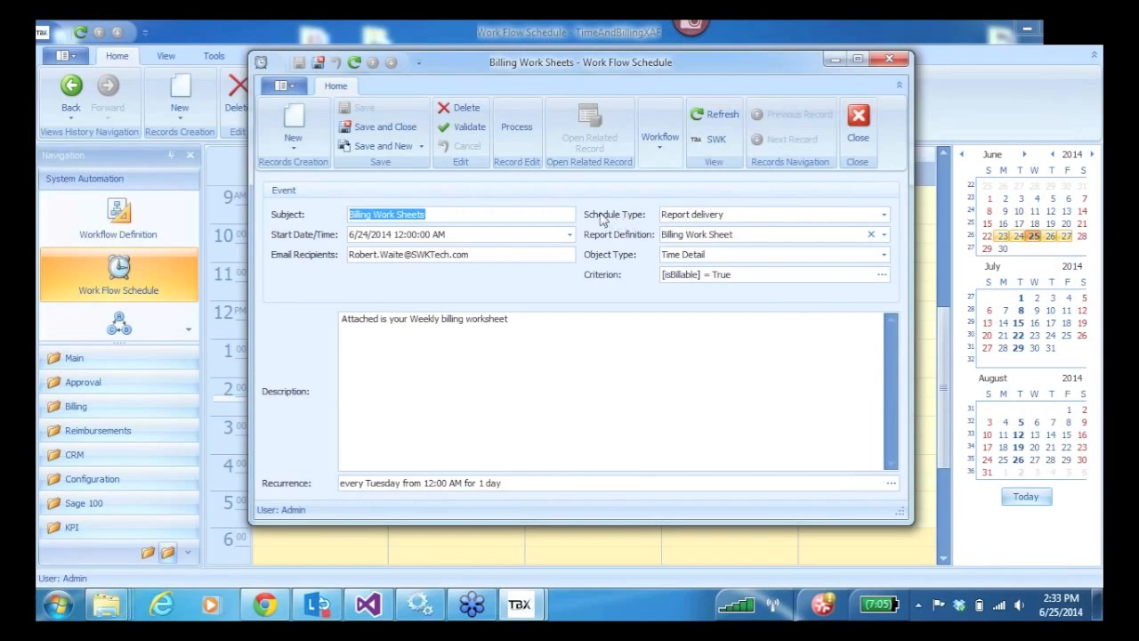
Choose Report delivery as the schedule type and Billing Work Sheet as the report definition for the Billing Work Sheets series.
left_click(884, 215)
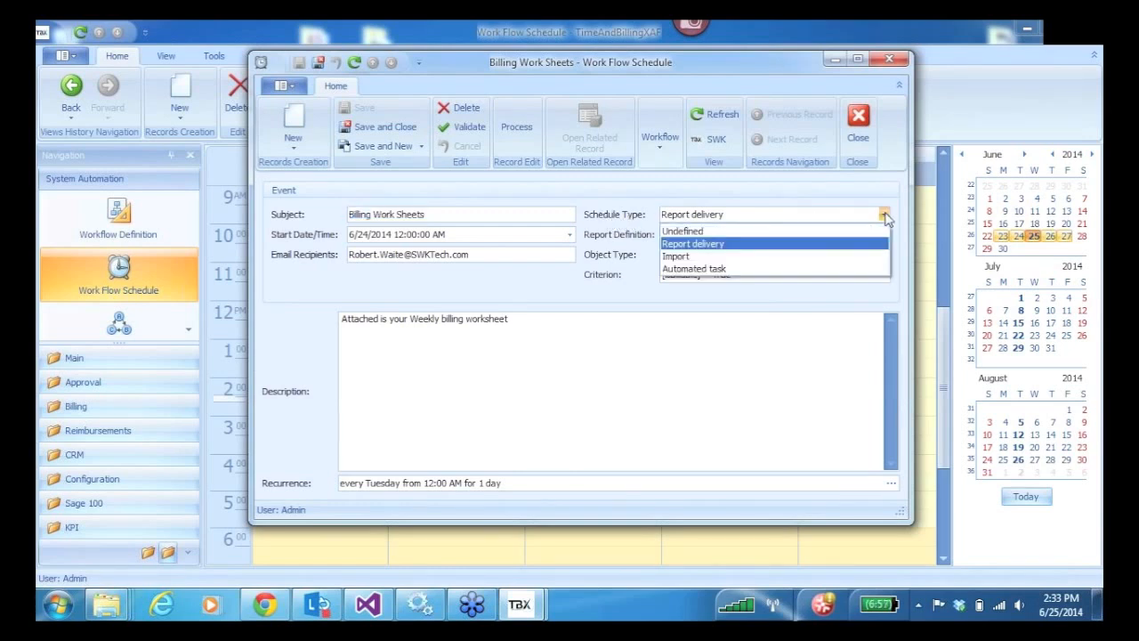
left_click(712, 243)
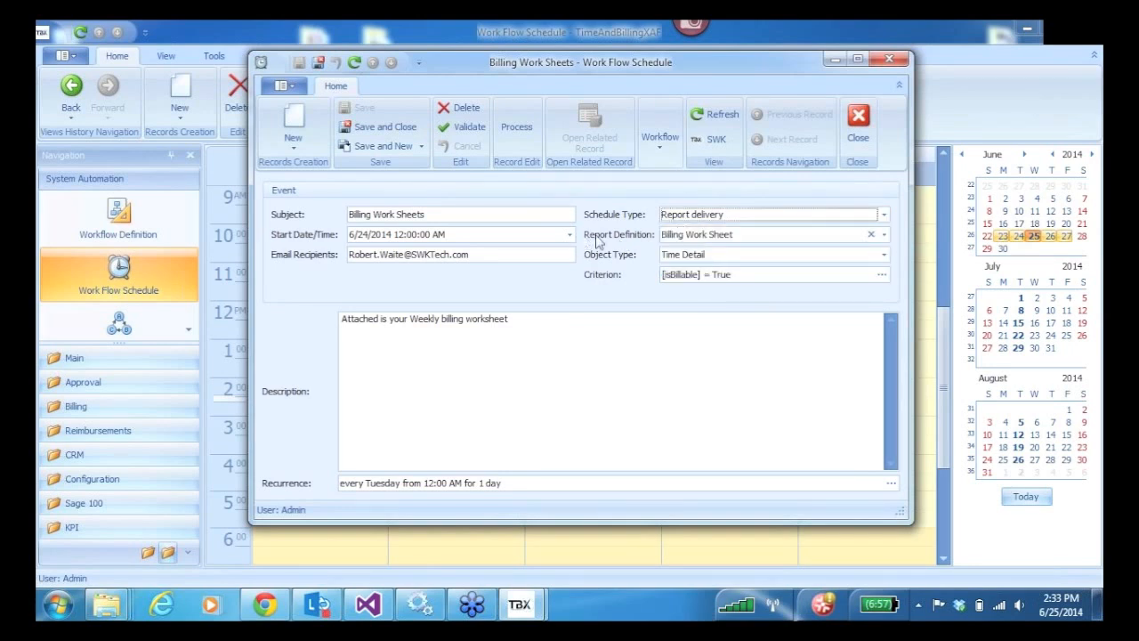
left_click(883, 235)
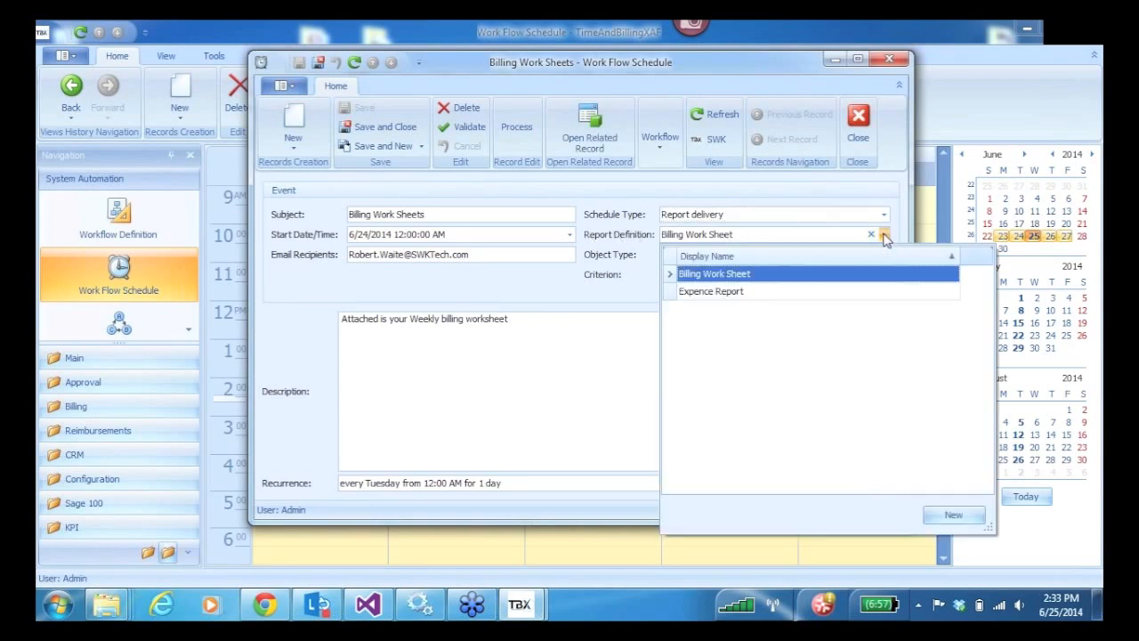
left_click(676, 275)
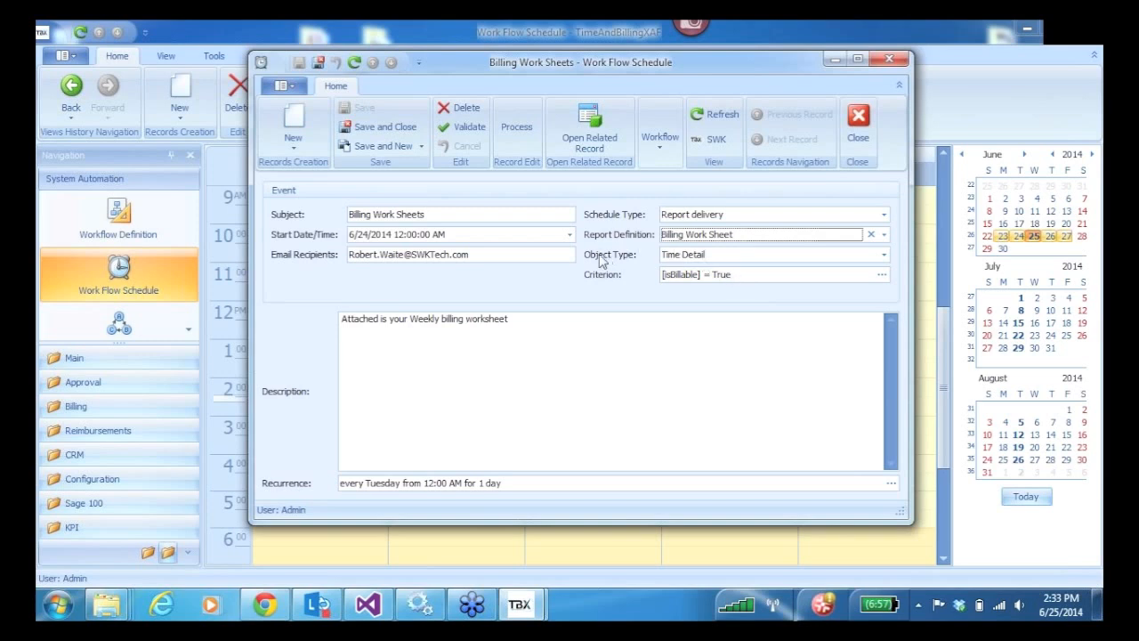
Try adding a second condition on the Approval Manager 1 field to the Billing Work Sheets criterion.
left_click(740, 276)
left_click(882, 275)
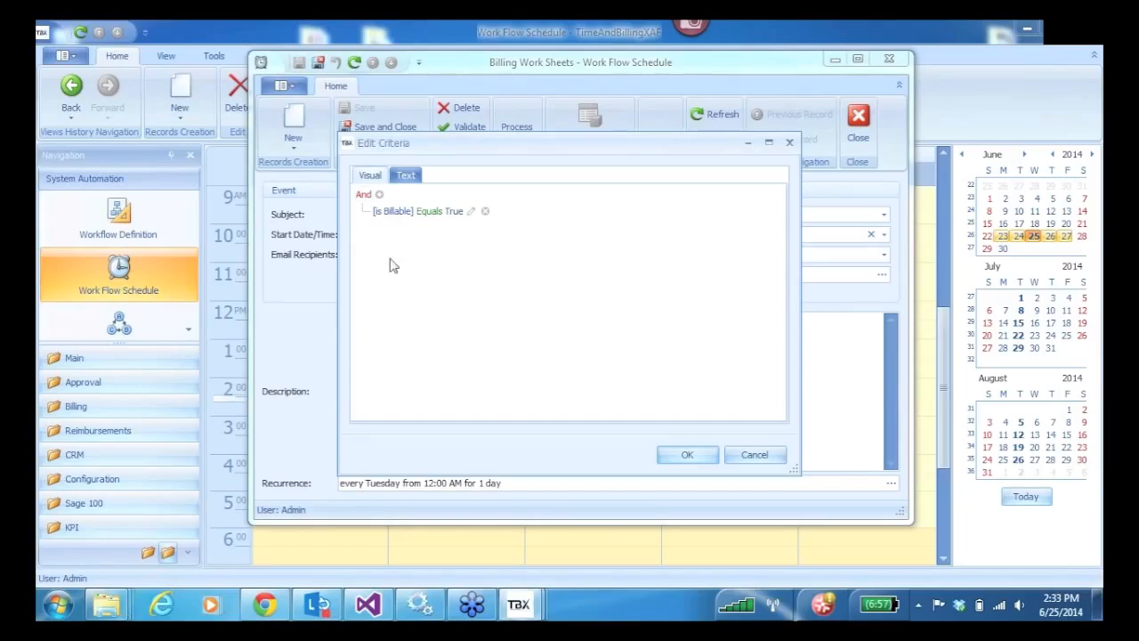
left_click(380, 194)
left_click(383, 229)
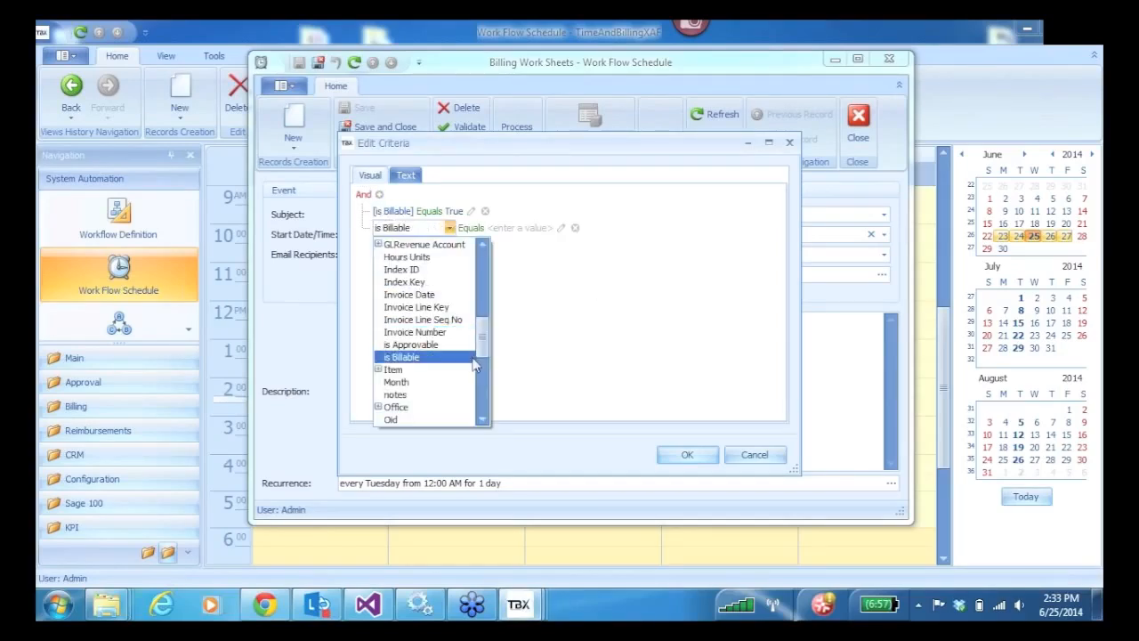
left_click_drag(483, 354, 483, 280)
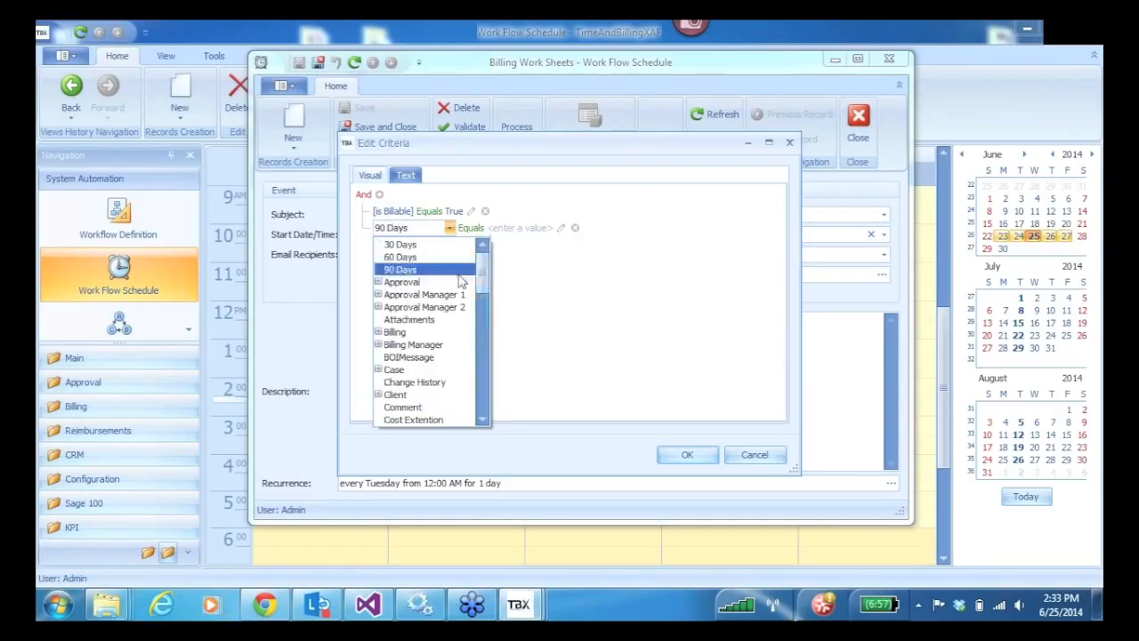
left_click(426, 294)
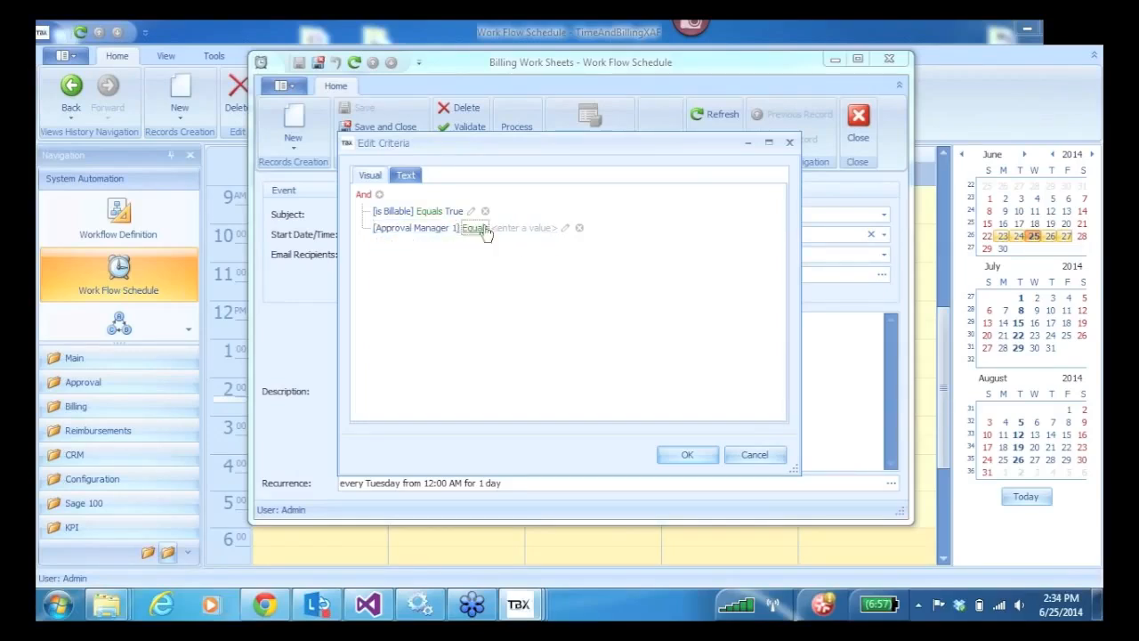
Remove the Approval Manager 1 condition, accept the criteria, and close the Billing Work Sheets schedule record.
left_click(579, 228)
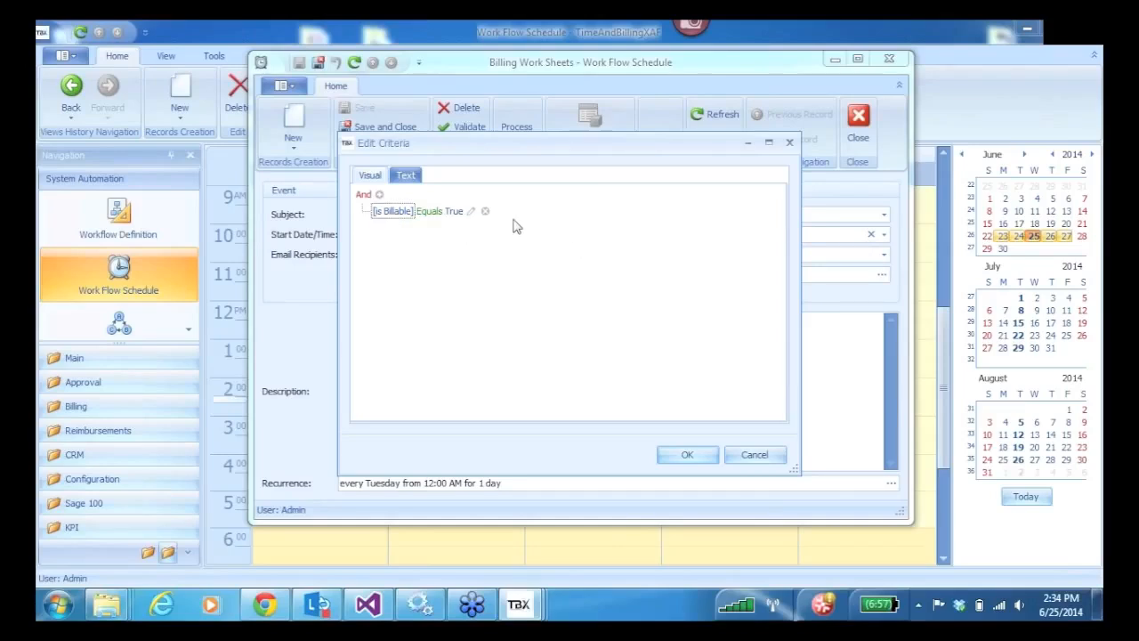
left_click(687, 455)
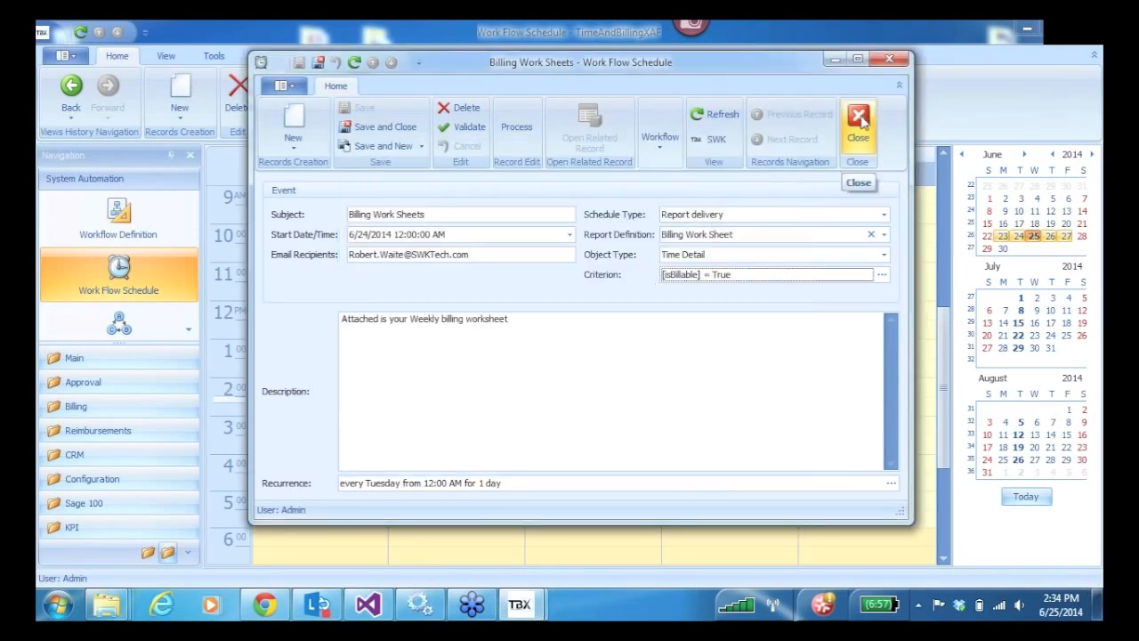
left_click(859, 125)
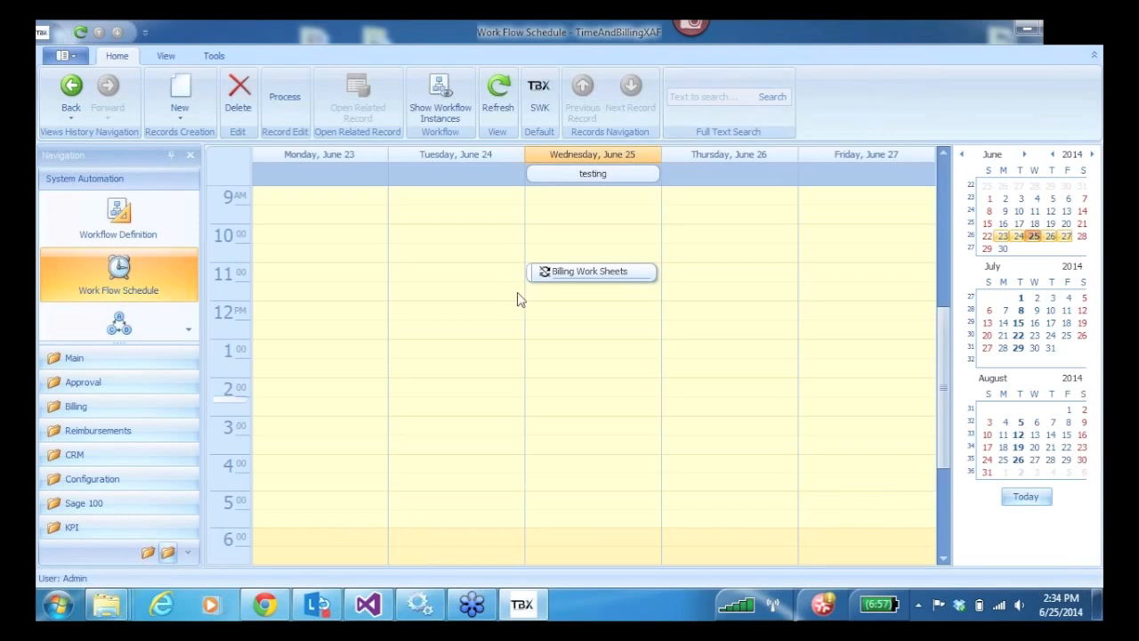
Open the recurring Billing Work Sheets appointment on Wednesday, June 25 again.
double_click(583, 273)
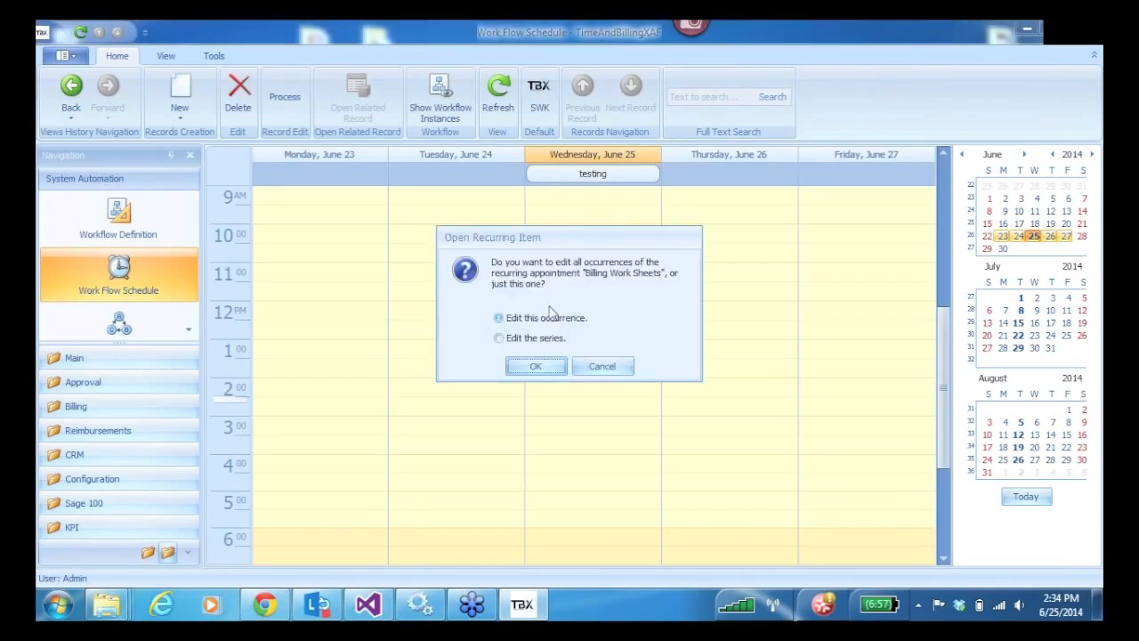
Open the entire Billing Work Sheets recurring series, process it, and close the schedule record.
left_click(499, 339)
left_click(530, 366)
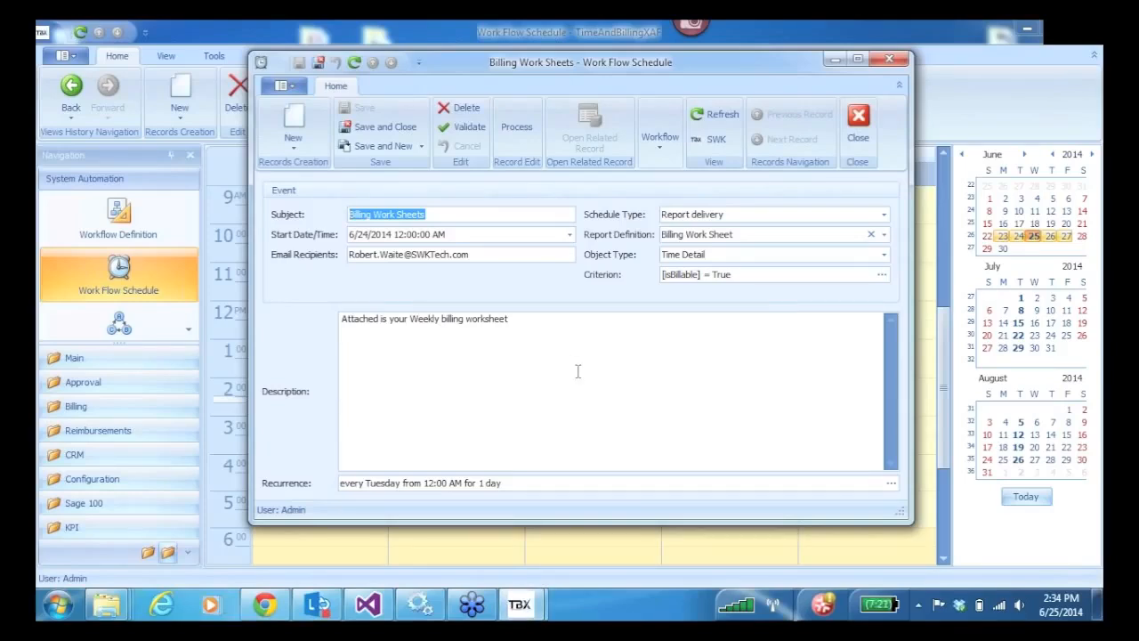
left_click(514, 132)
left_click(859, 120)
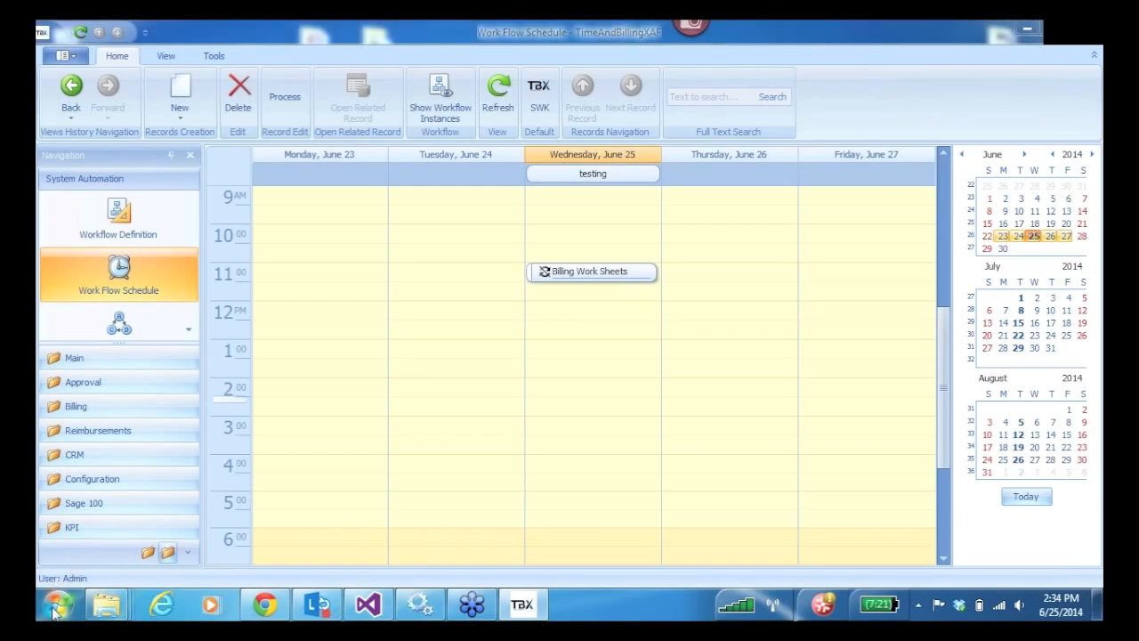
Launch Outlook in safe mode with the Outlook profile and minimize its window.
left_click(55, 606)
type("o")
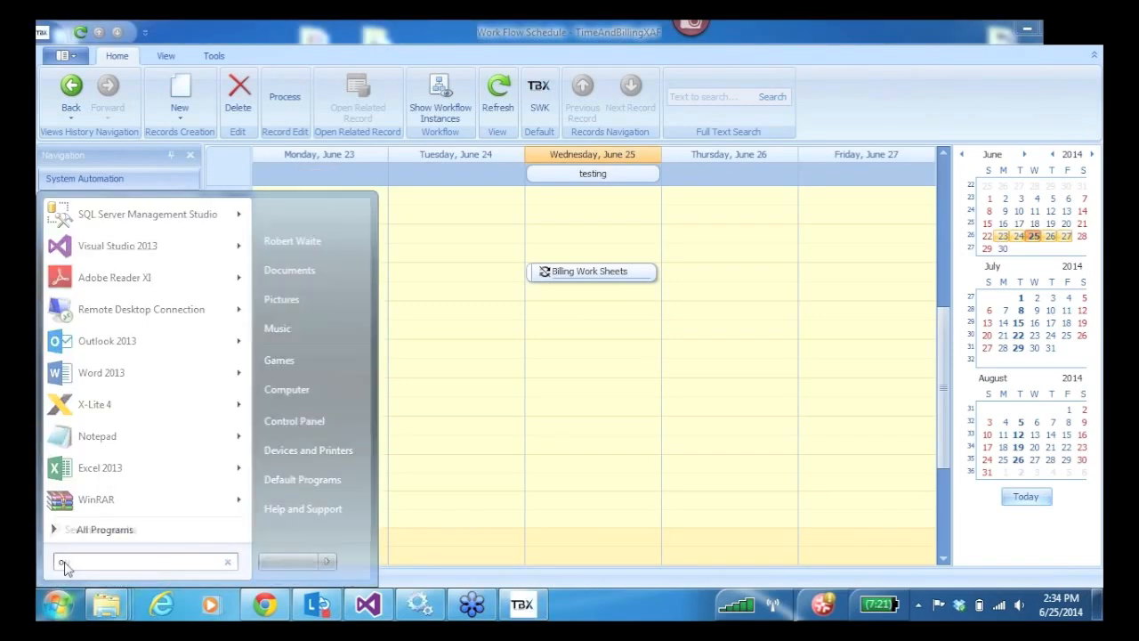
type("utlook/safe")
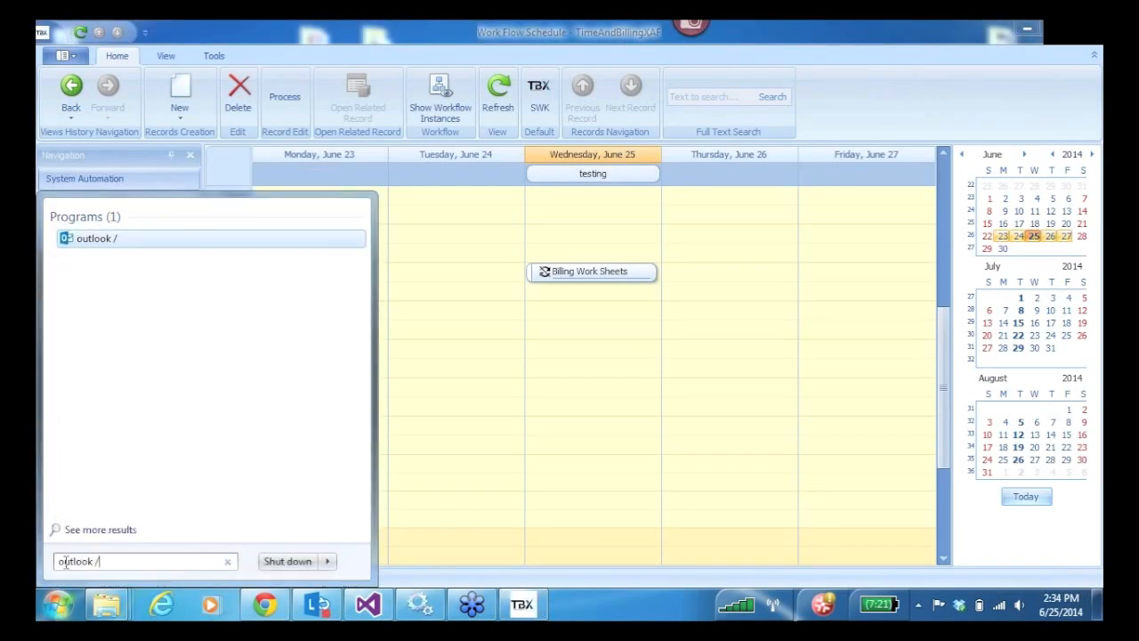
key("Return")
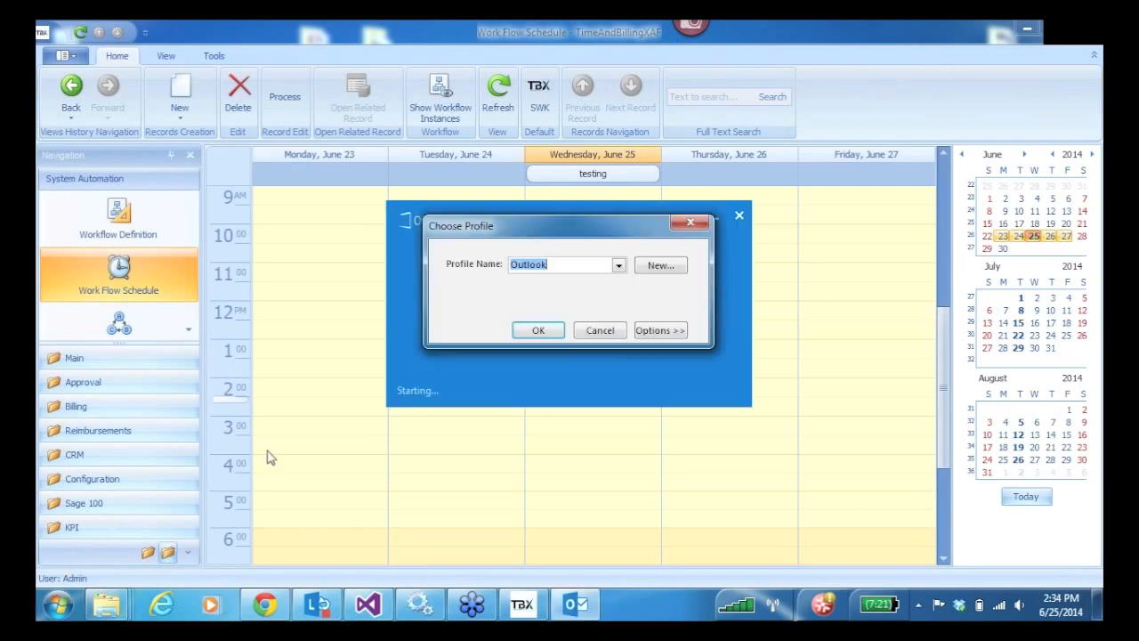
left_click(536, 328)
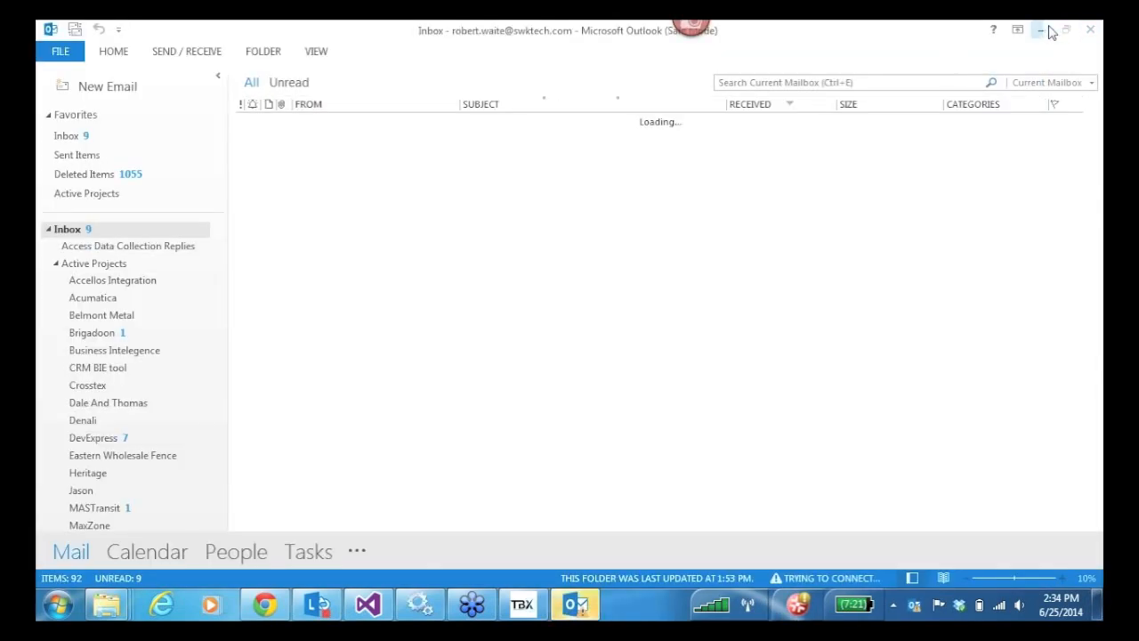
left_click(1041, 30)
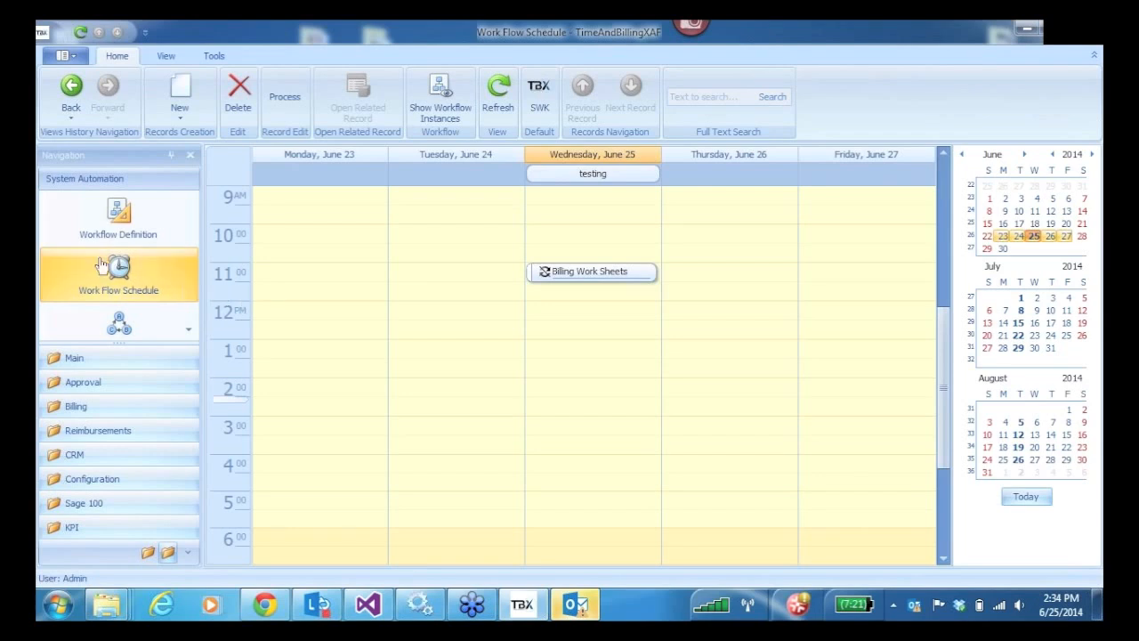
Show the workflow definitions list, and switch to Outlook to check the inbox for the billing worksheet email.
left_click(124, 222)
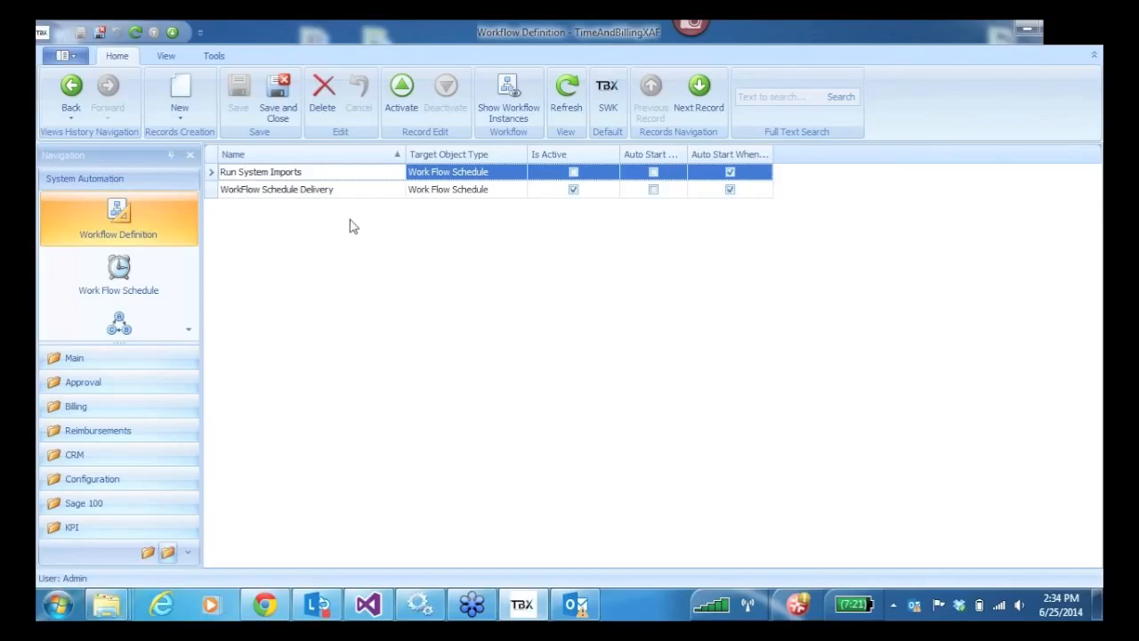
left_click(576, 605)
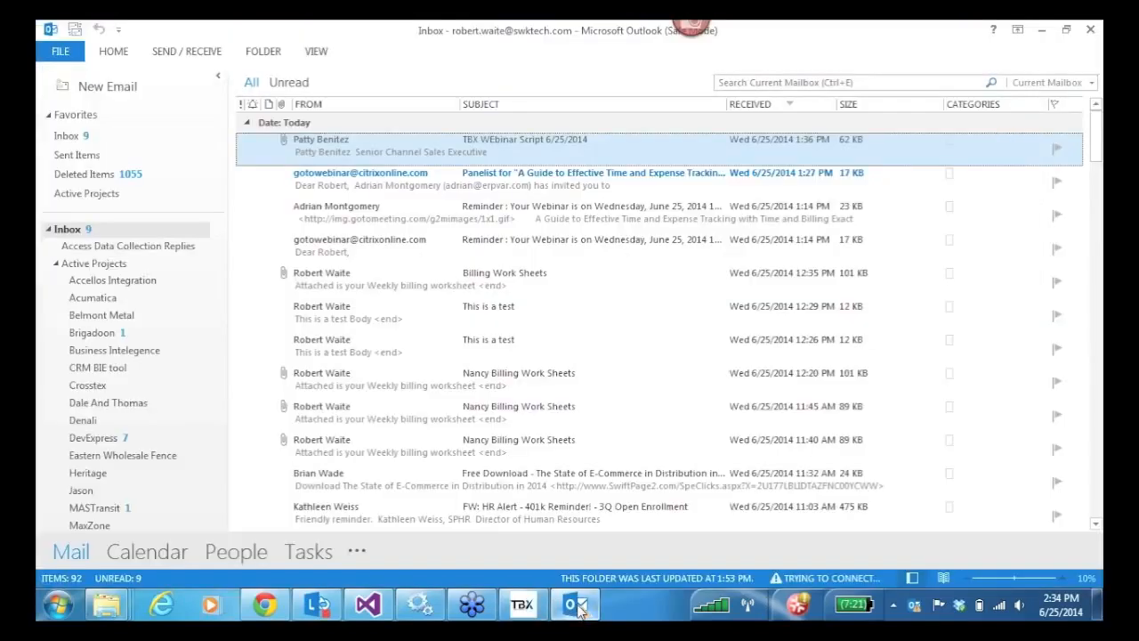
left_click(313, 187)
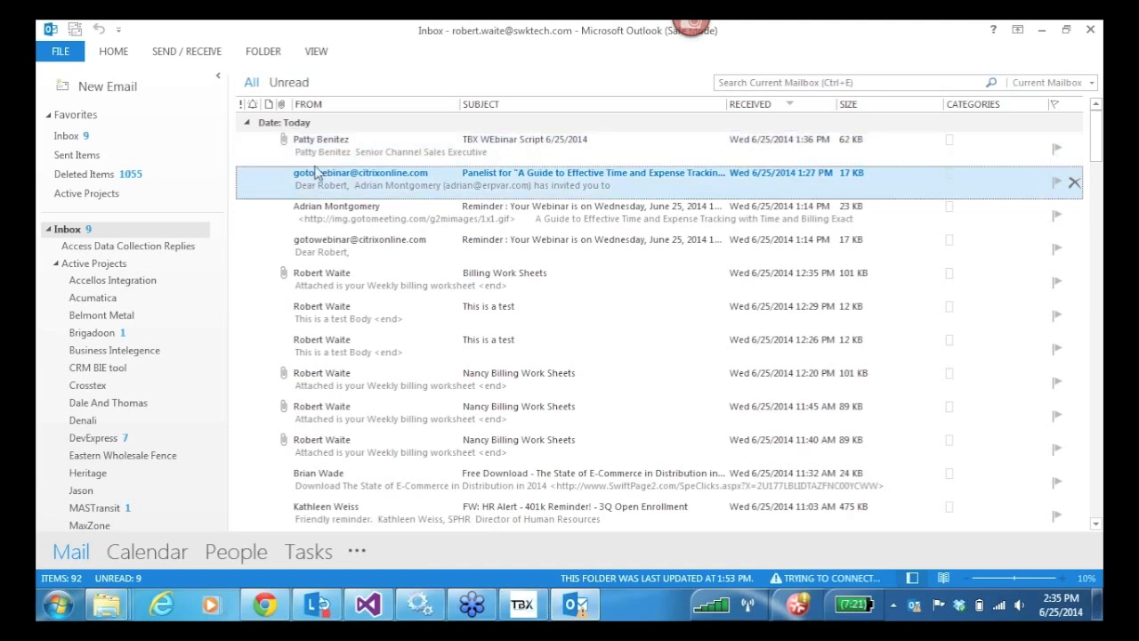
left_click(319, 142)
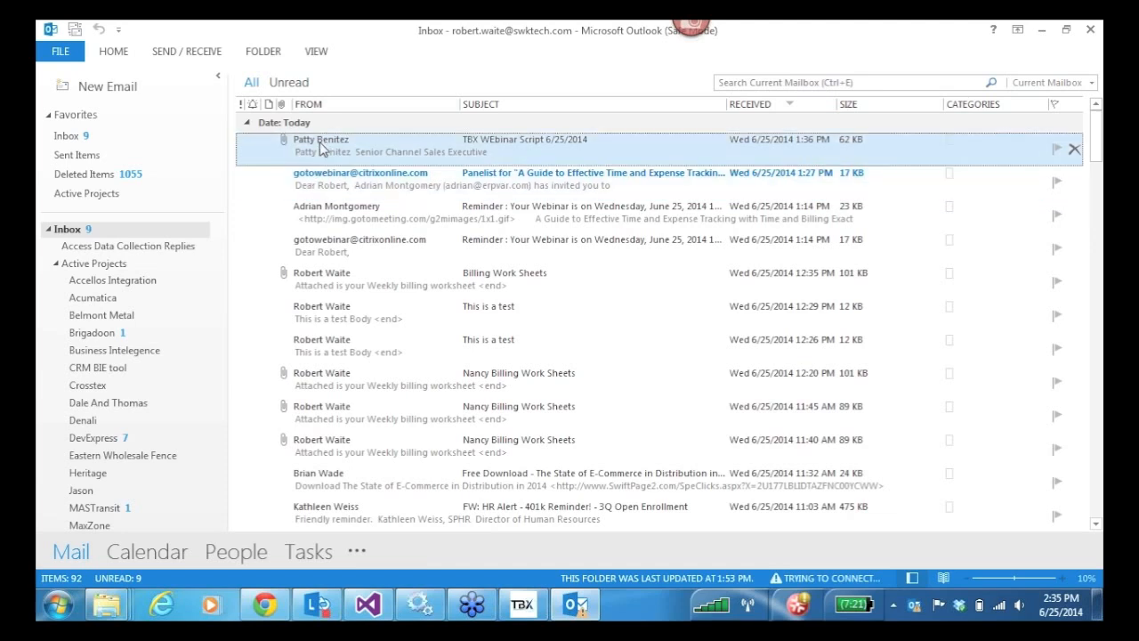
Dismiss the overdue calendar reminders one after another and minimize Outlook.
left_click(725, 386)
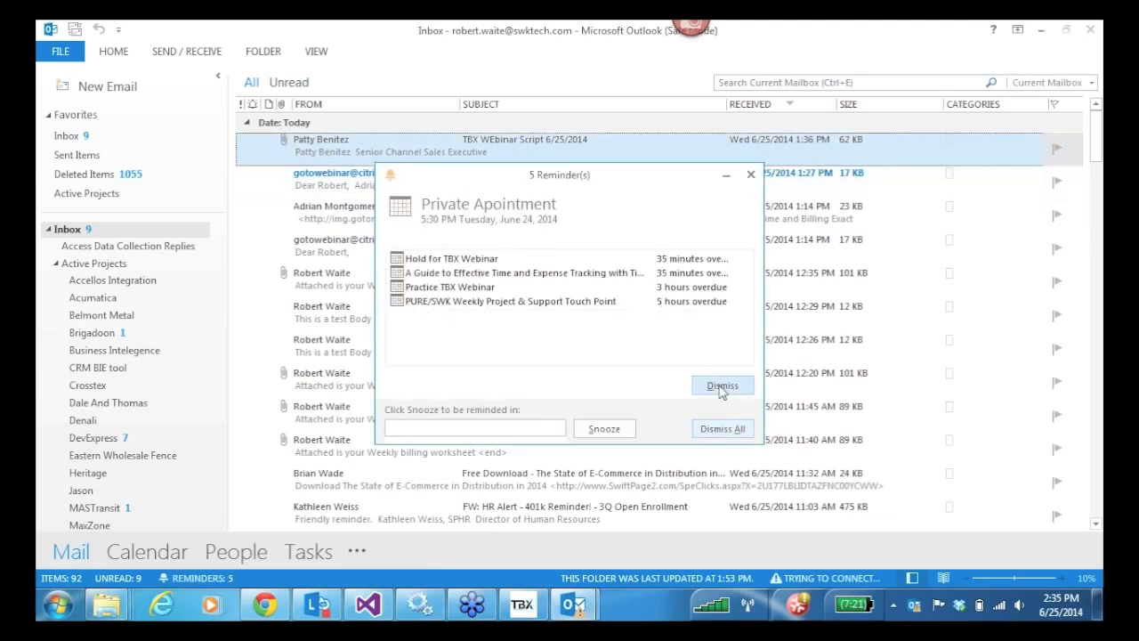
left_click(725, 389)
left_click(723, 387)
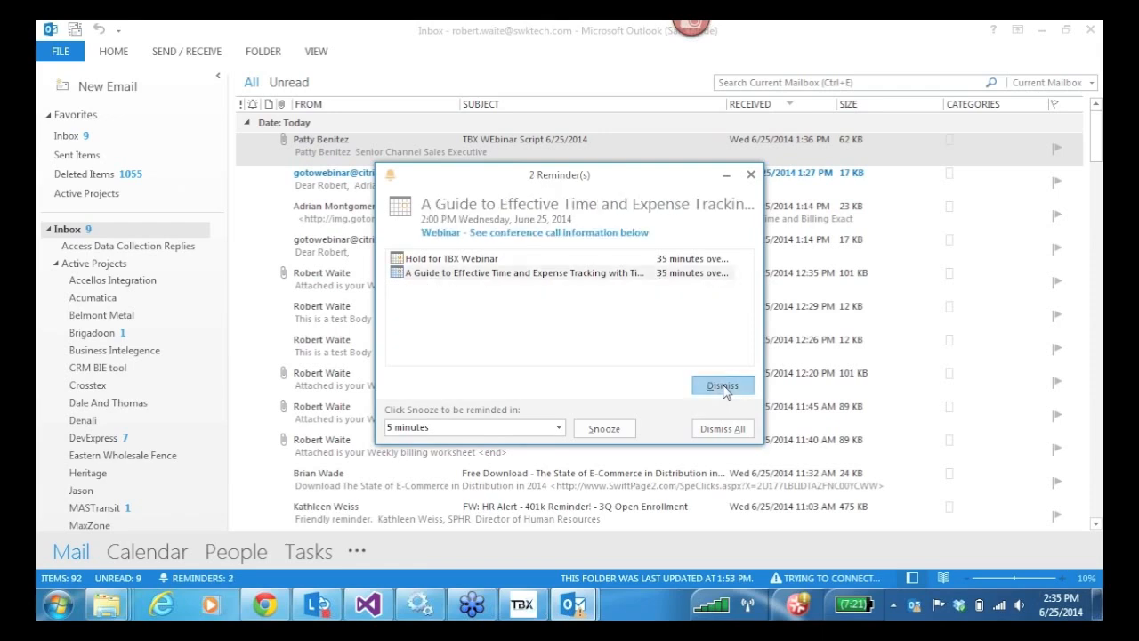
left_click(723, 386)
left_click(722, 387)
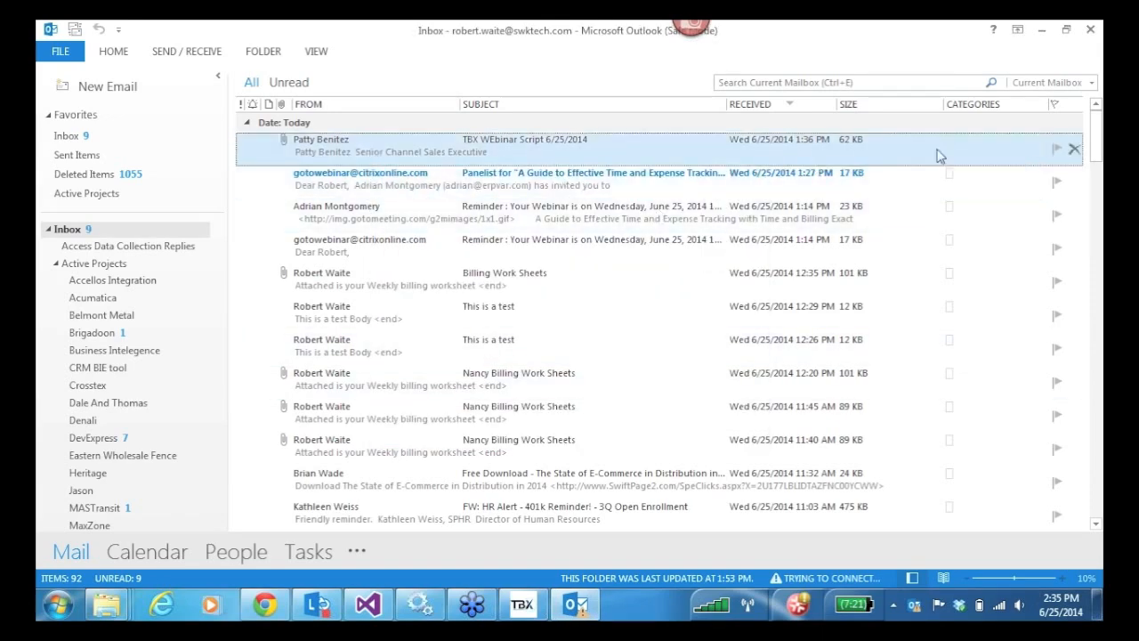
left_click(1042, 30)
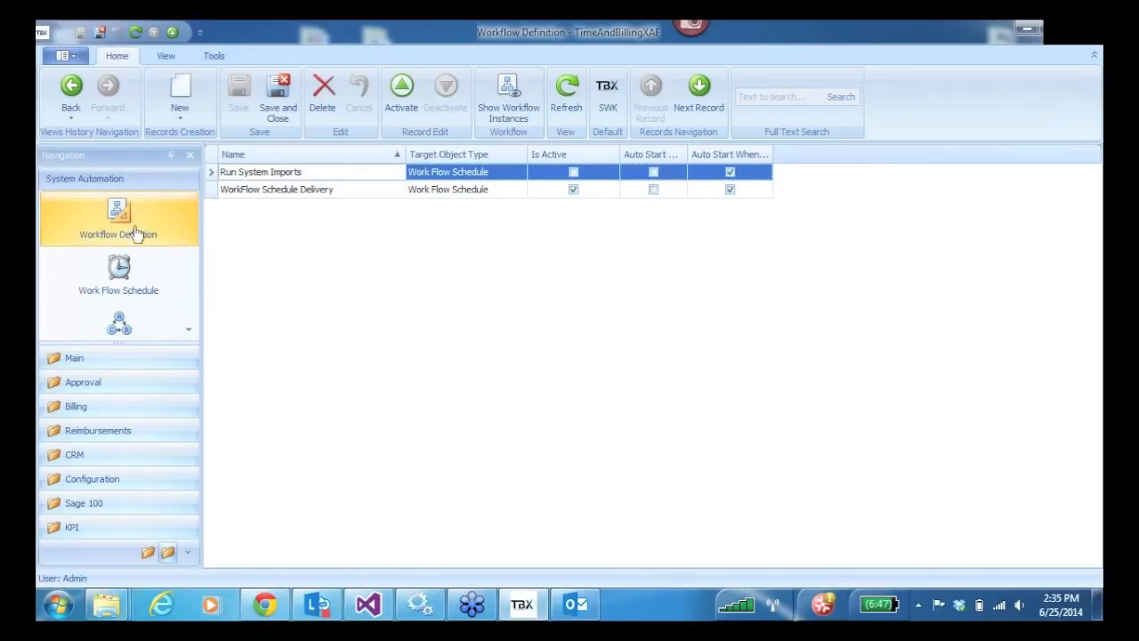
Open the WorkFlow Schedule Delivery definition, examine the Invoke The Process Method activity in its design, and close the definition.
left_click(211, 190)
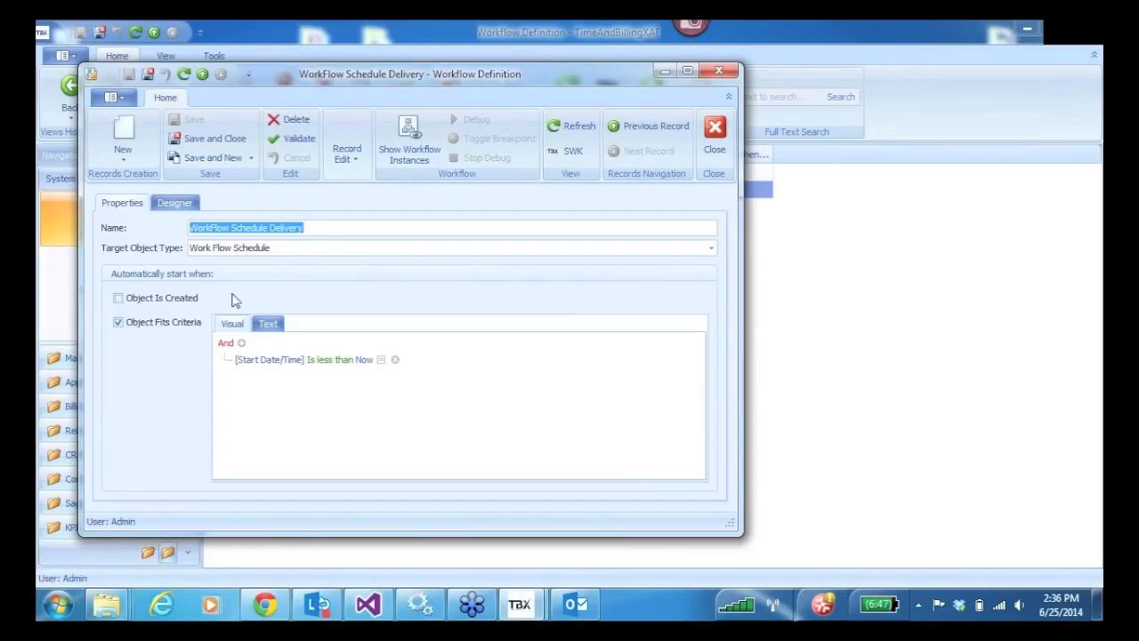
left_click(173, 204)
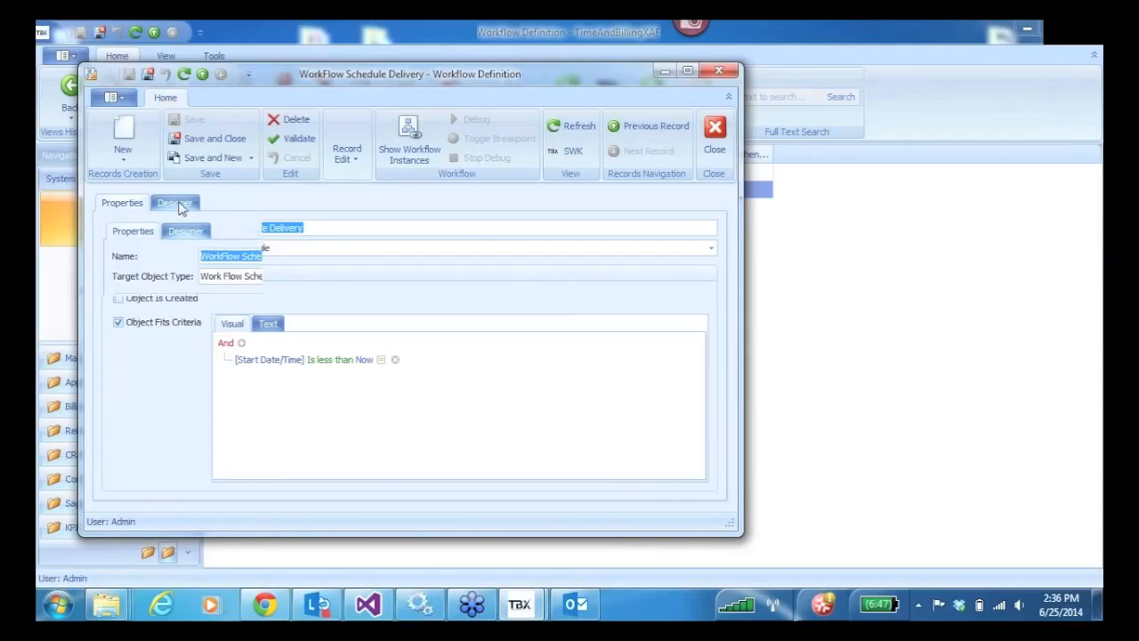
left_click_drag(555, 342, 555, 389)
double_click(405, 389)
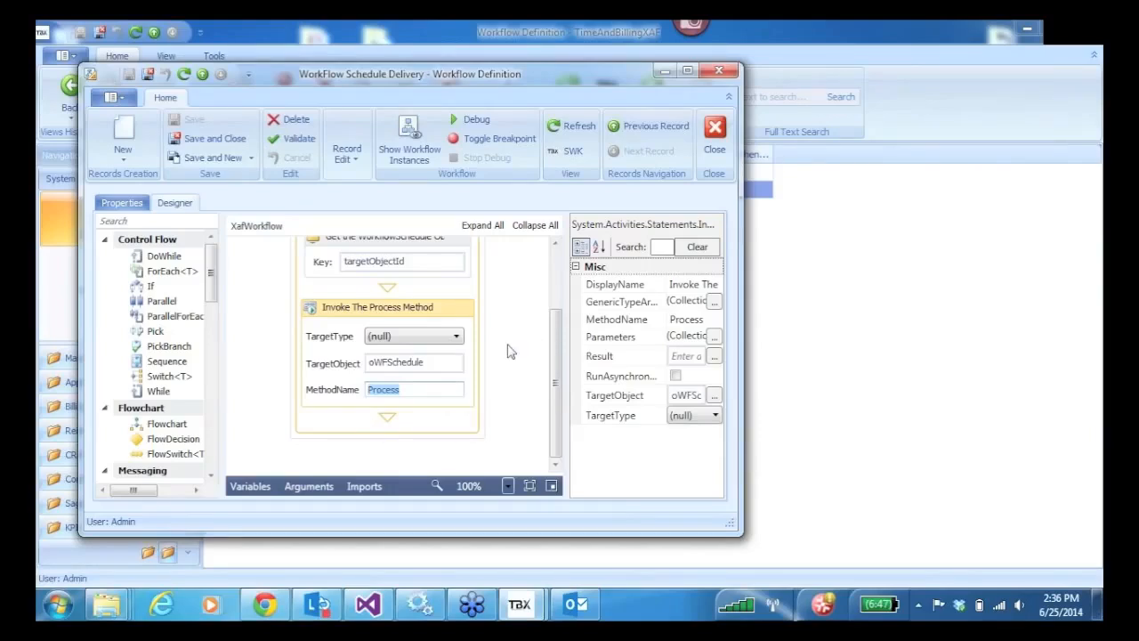
left_click(198, 143)
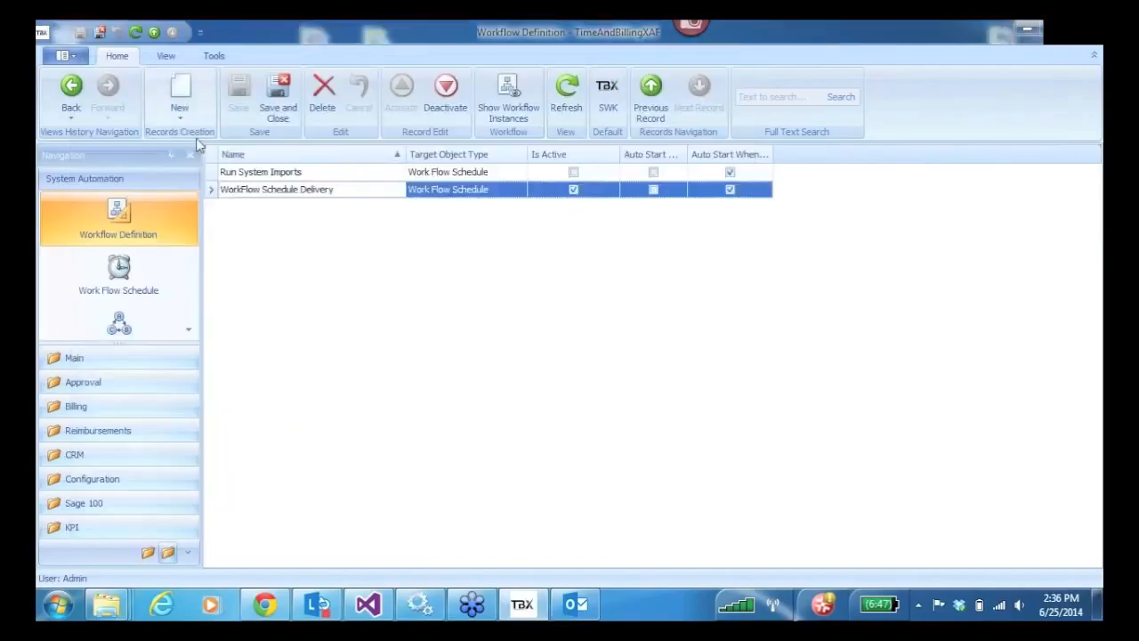
left_click(212, 173)
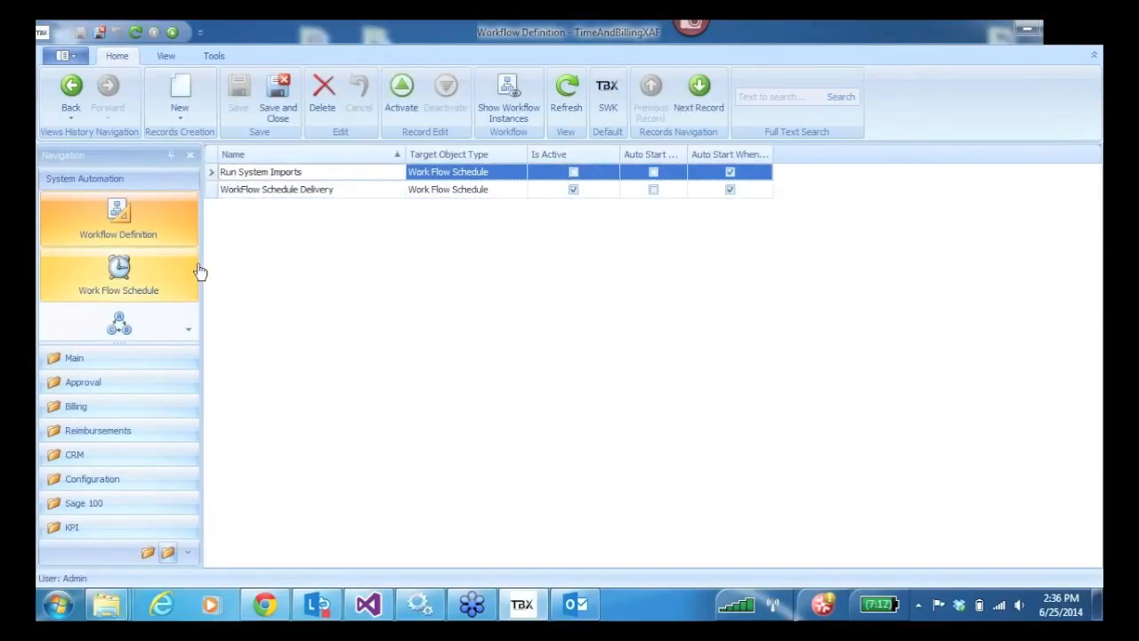
left_click(214, 189)
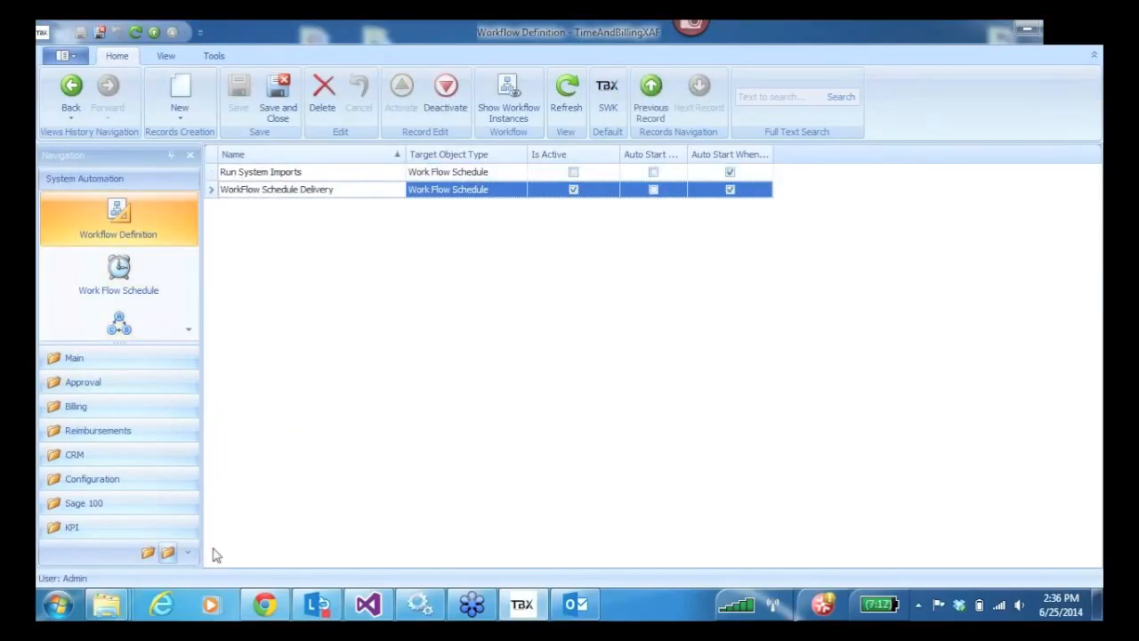
Switch to Outlook and open the Billing Work Sheets email received at 2:35 PM.
left_click(576, 605)
left_click(326, 152)
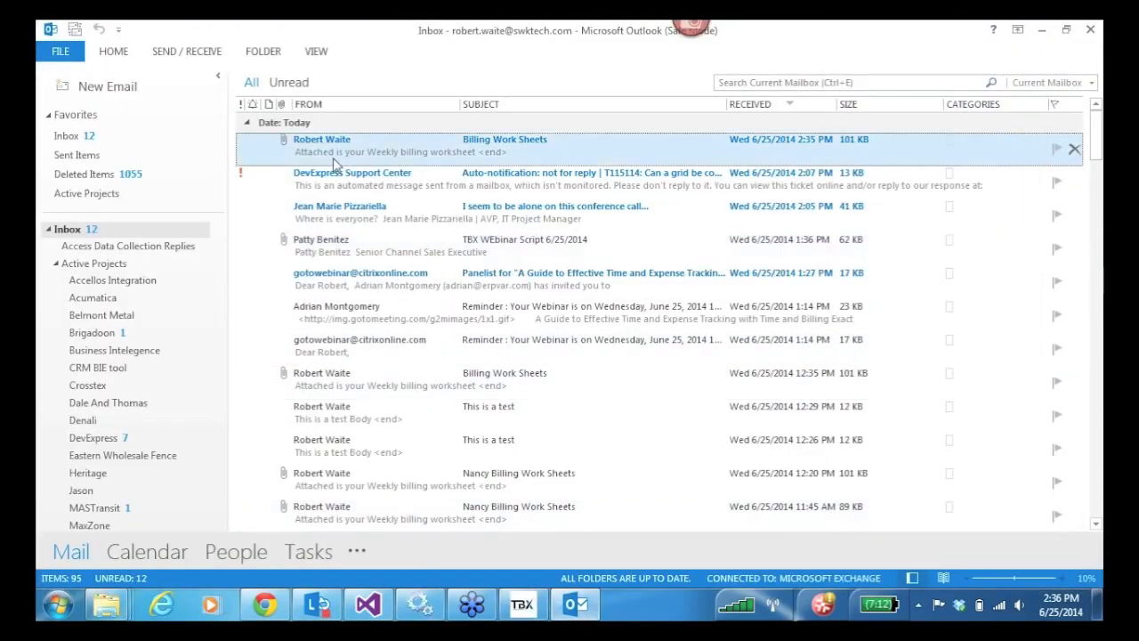
double_click(438, 153)
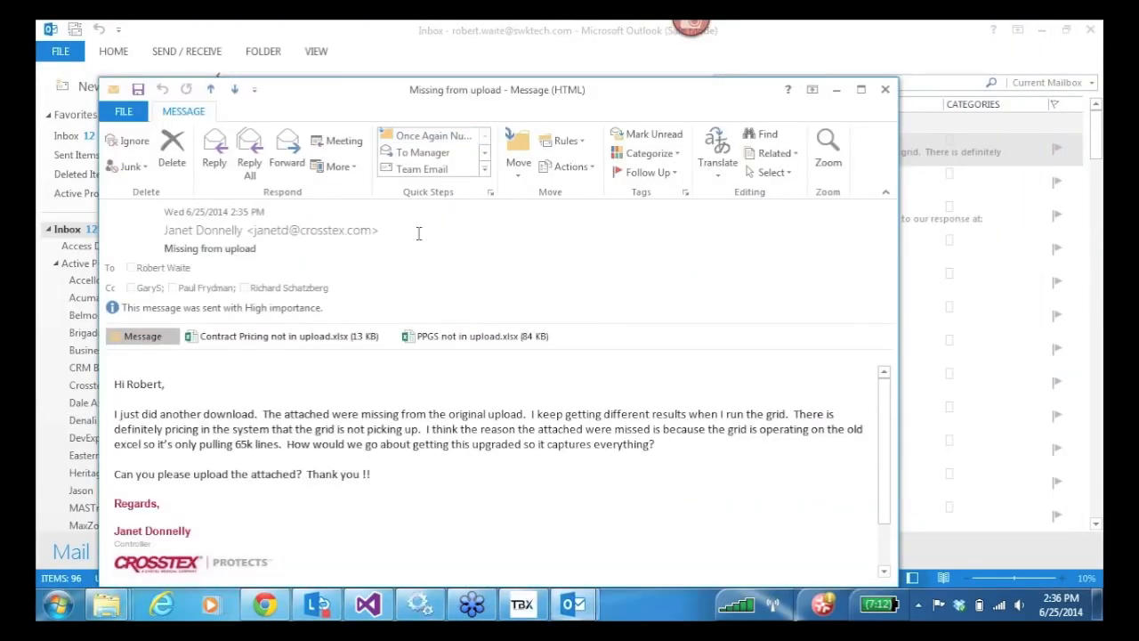
left_click(883, 90)
left_click(309, 187)
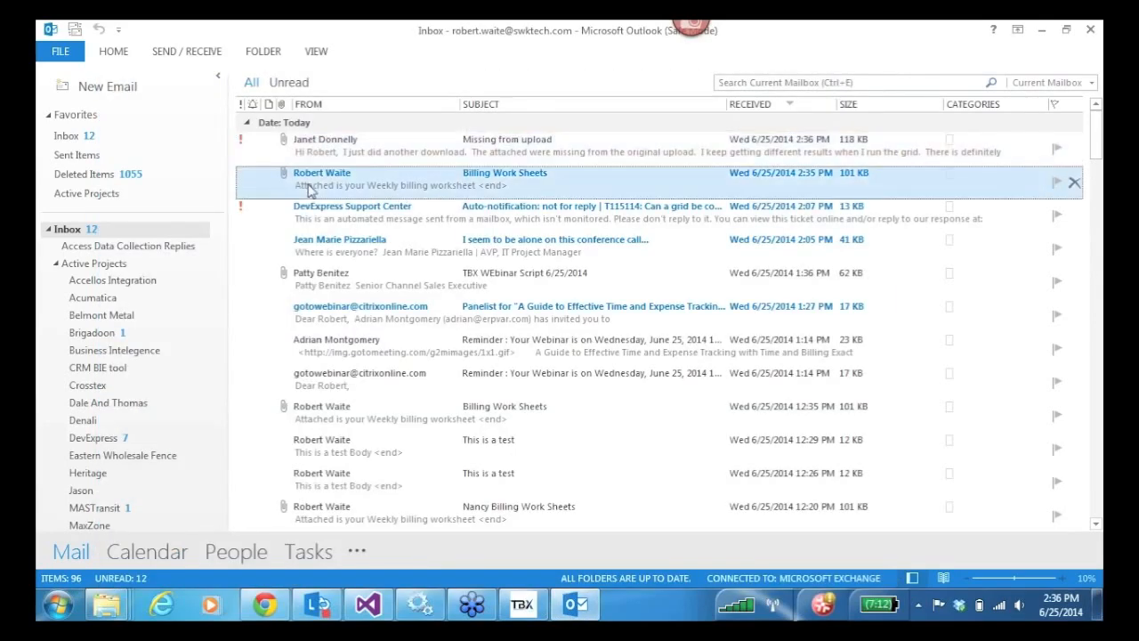
double_click(309, 187)
Open the email's Report.pdf attachment, review the billing worksheet, and minimize the reader and Outlook windows.
double_click(208, 298)
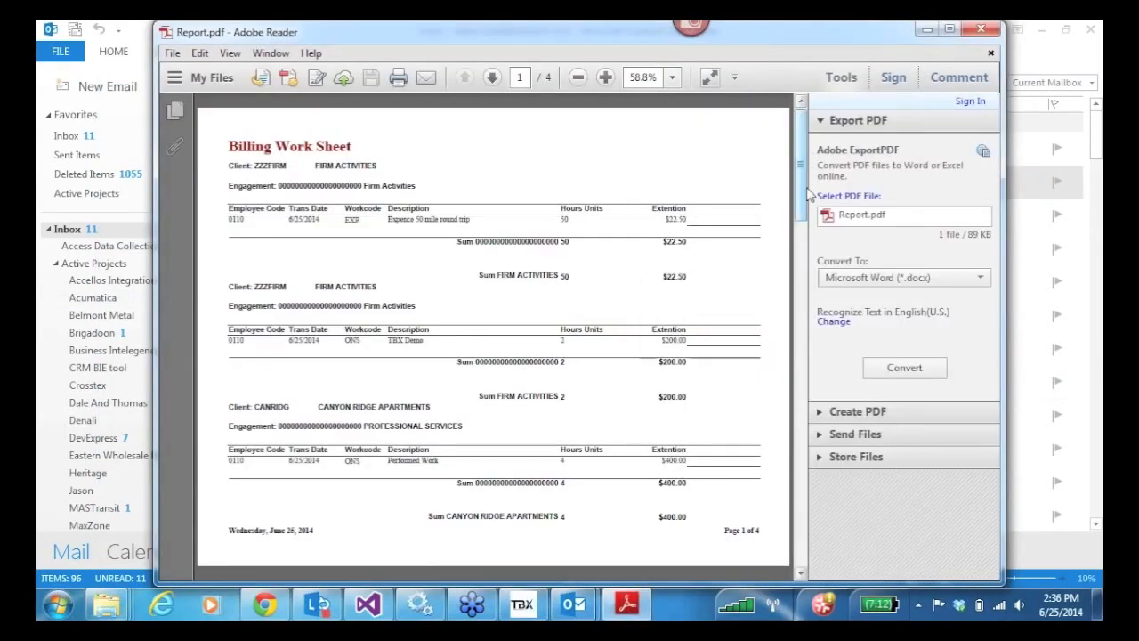
left_click_drag(804, 165, 823, 193)
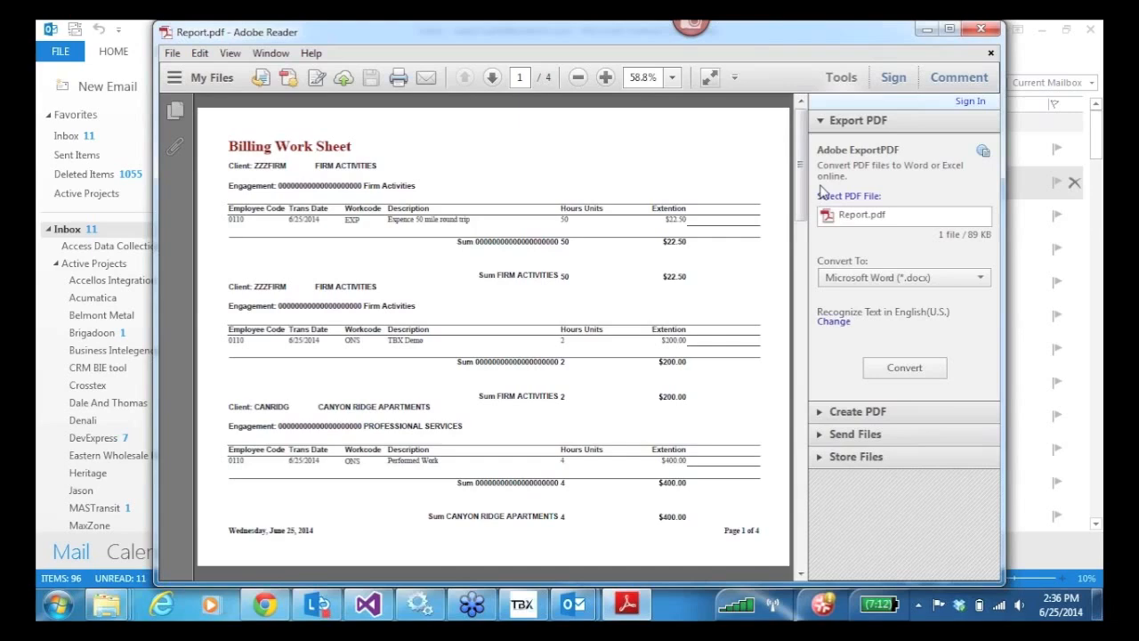
left_click(927, 31)
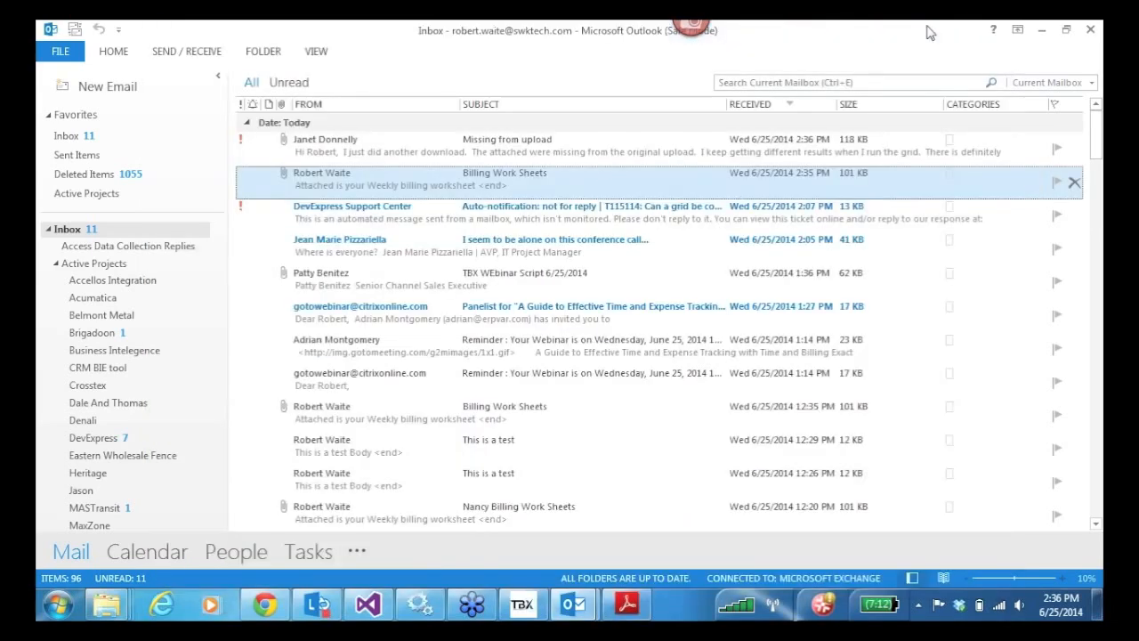
left_click(1041, 30)
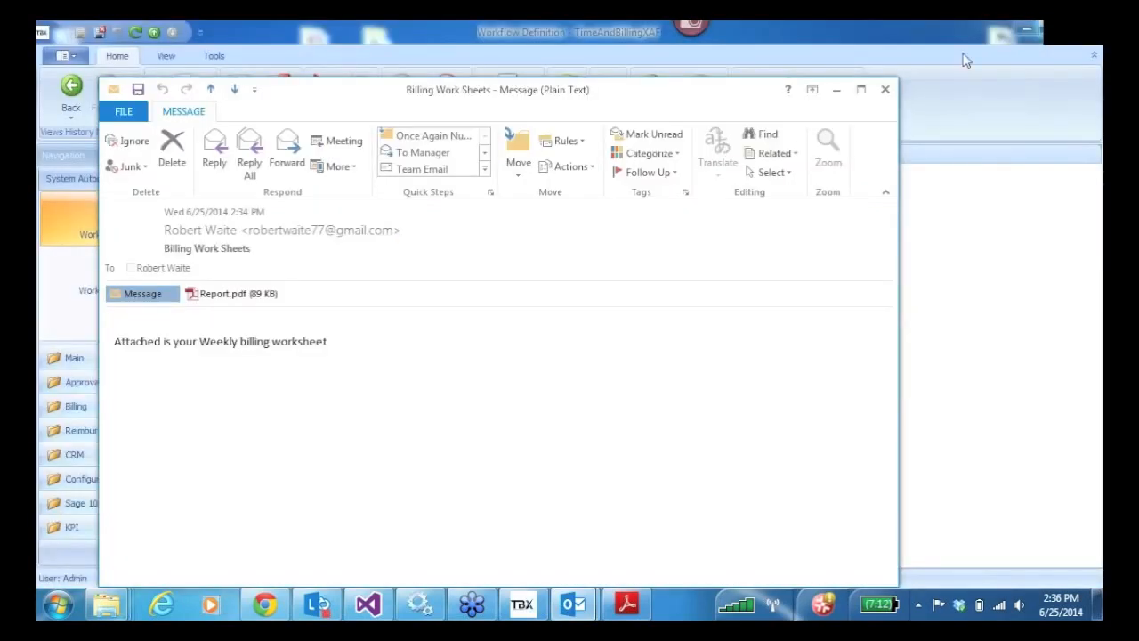
left_click(835, 92)
Go to the home page of the Main section and show the employee's billing entries.
left_click(76, 358)
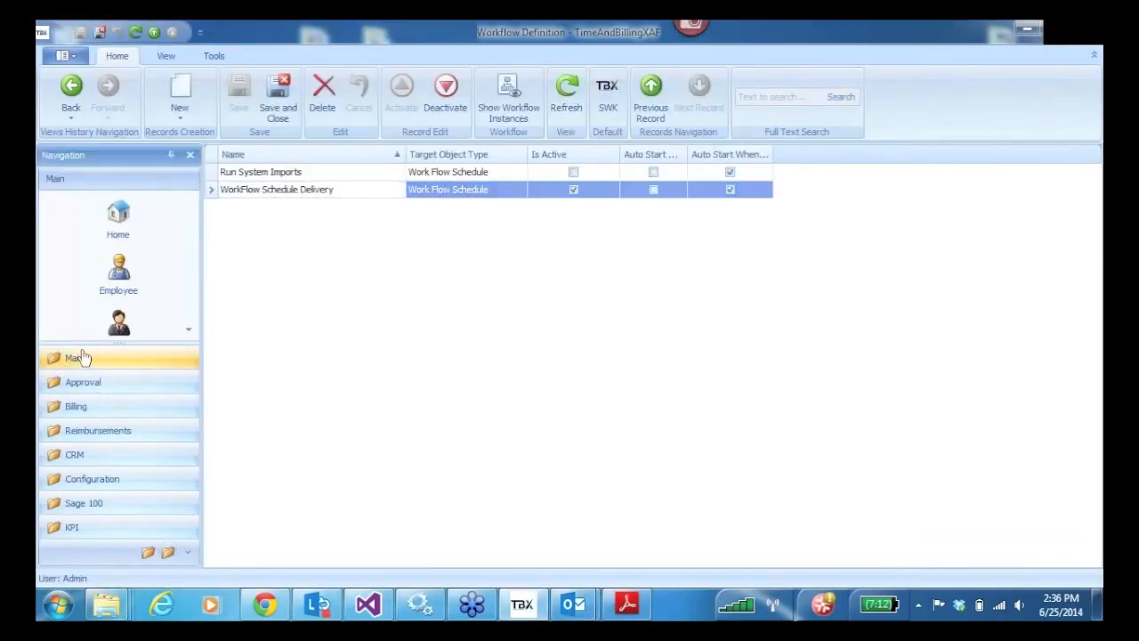
left_click(118, 221)
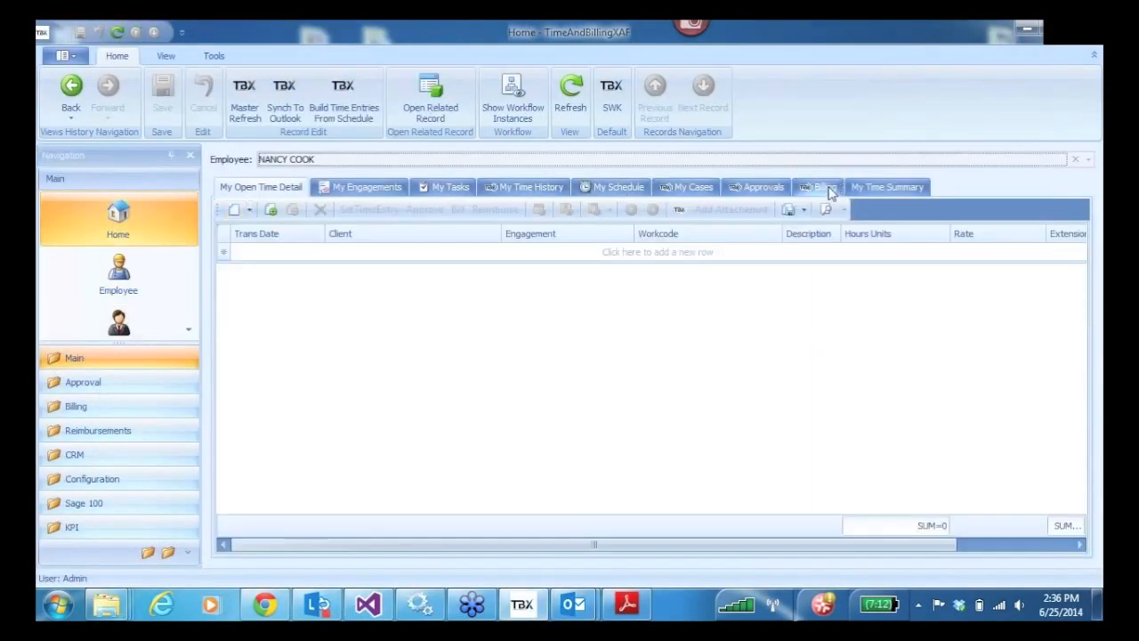
left_click(824, 188)
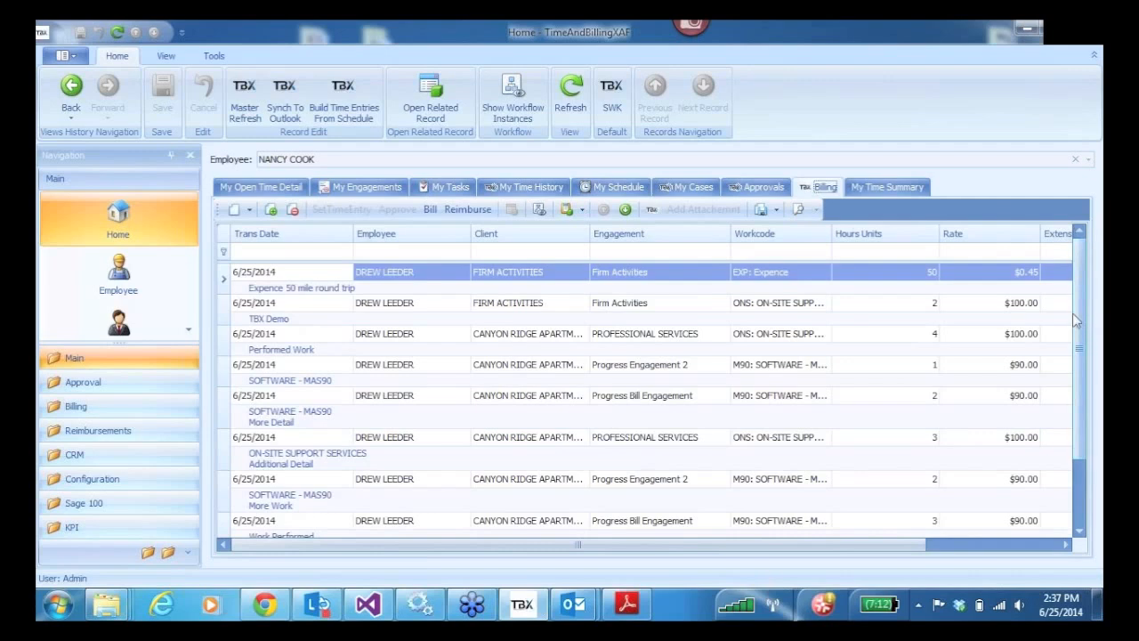
Set the rate of the 50-unit Expence entry under Firm Activities to $0.30.
left_click_drag(885, 548, 1019, 541)
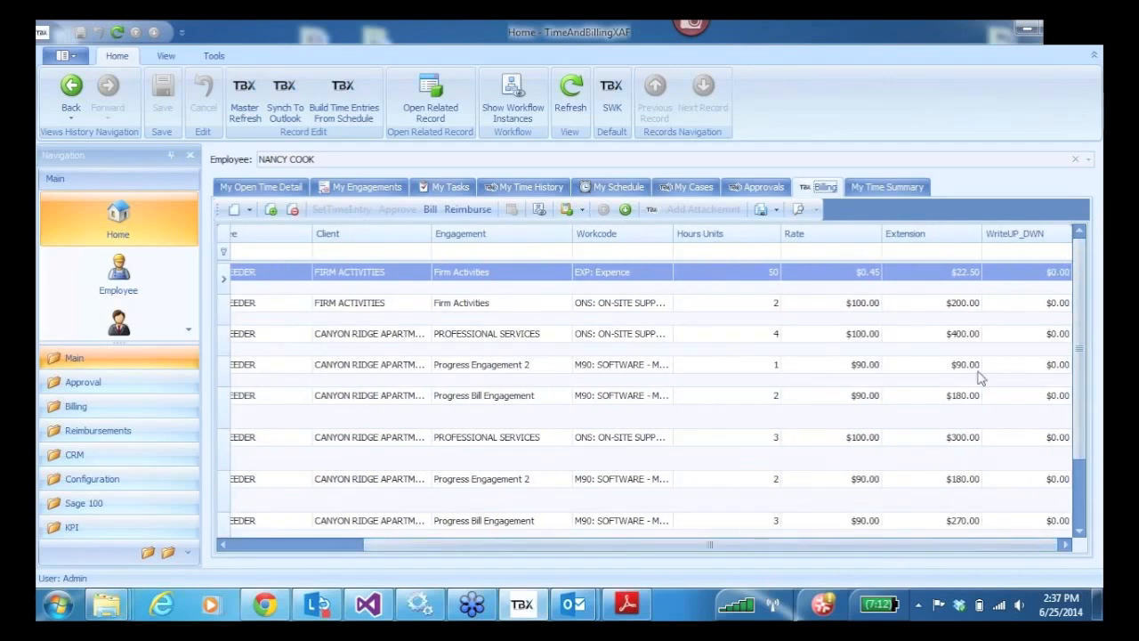
left_click(847, 278)
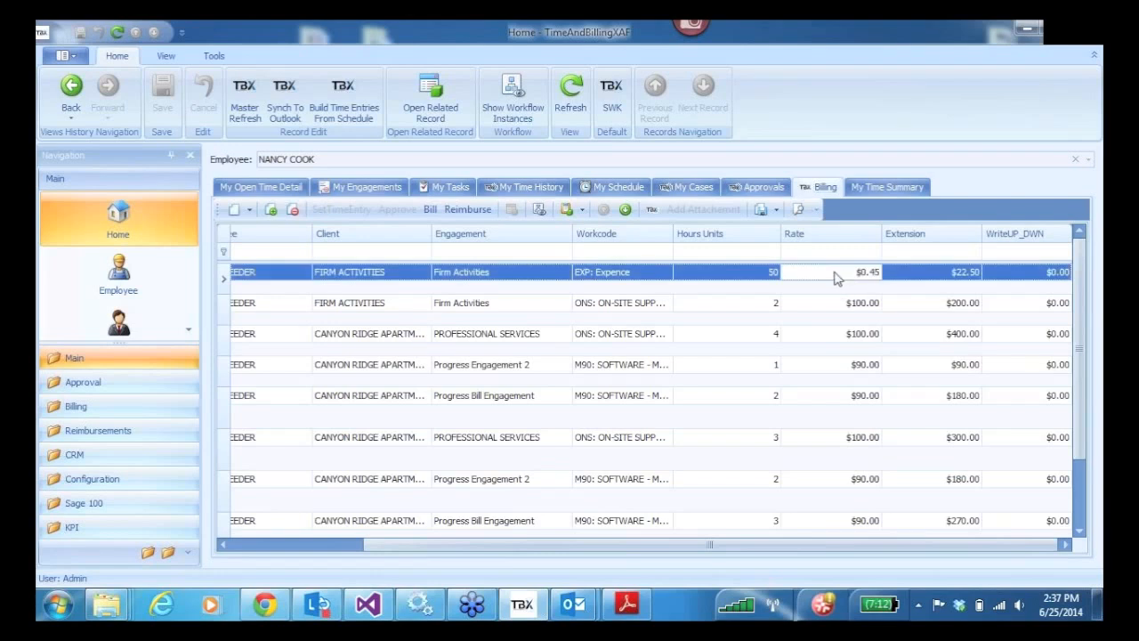
left_click(836, 277)
type(".")
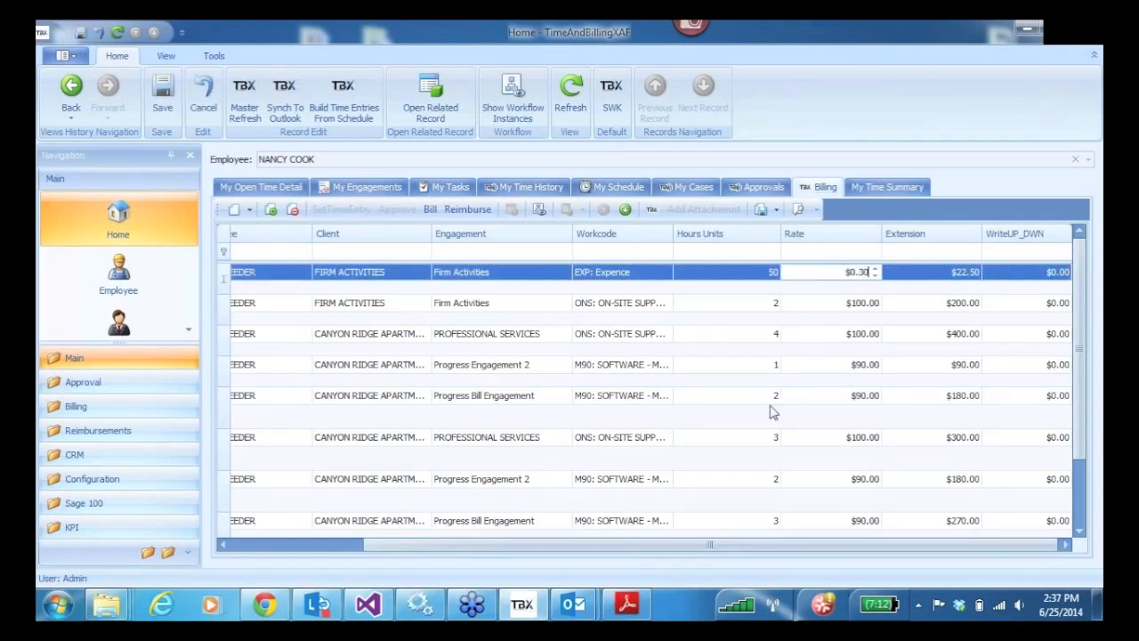
left_click(831, 304)
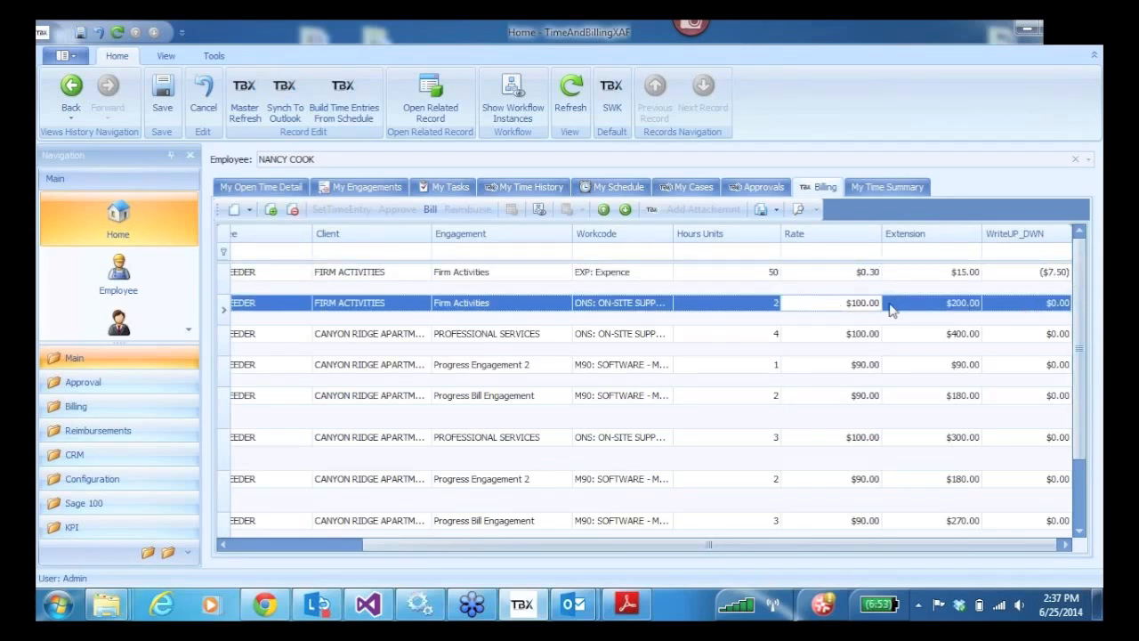
Set the rate of the 2-unit on-site support entry under Firm Activities to $150.00.
left_click(823, 305)
double_click(818, 304)
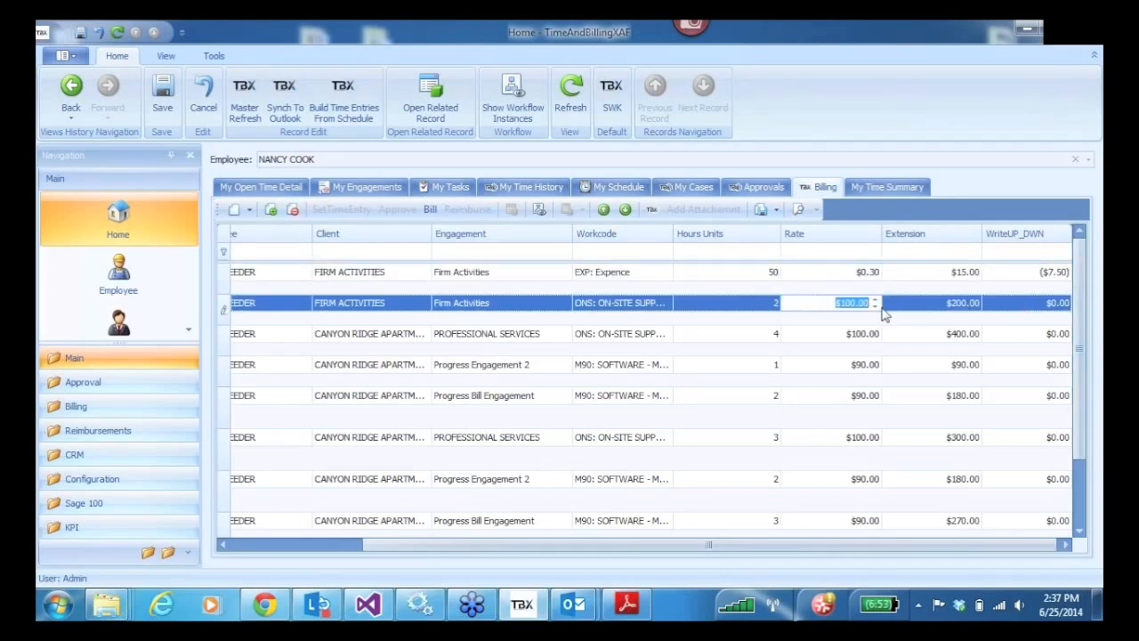
type("150")
left_click(832, 338)
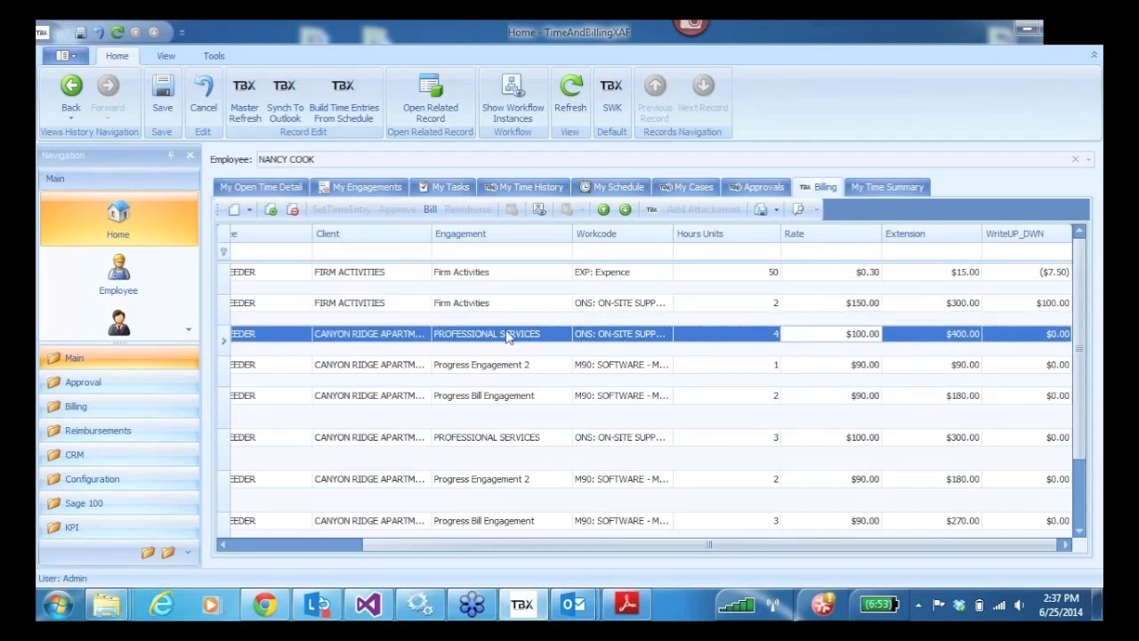
Set the rate of the 4-unit Professional Services entry for Canyon Ridge Apartments to $50.00.
left_click(834, 334)
left_click_drag(834, 334, 871, 339)
type("50")
left_click(860, 373)
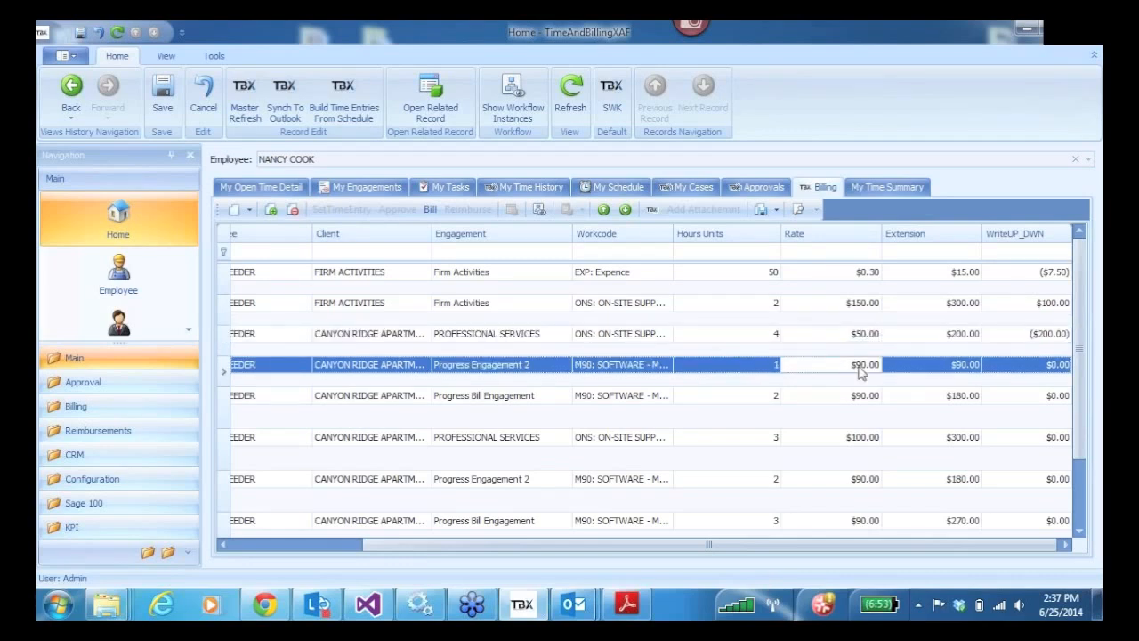
Set the extension of the 2-unit Progress Bill Engagement entry to $150.00.
left_click(938, 396)
double_click(930, 398)
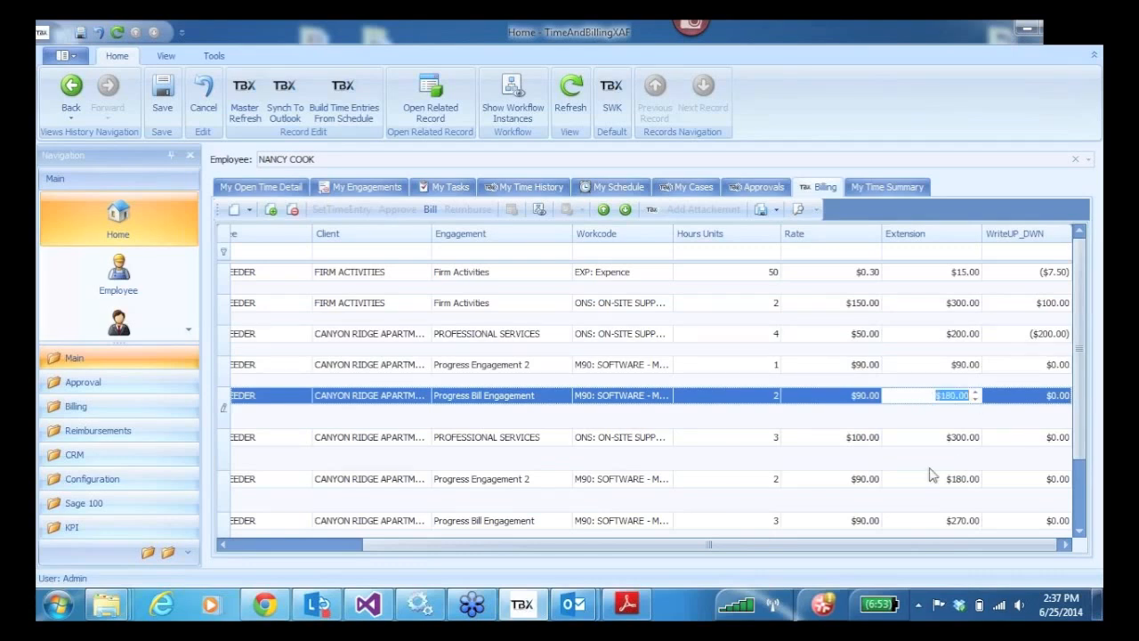
type("15")
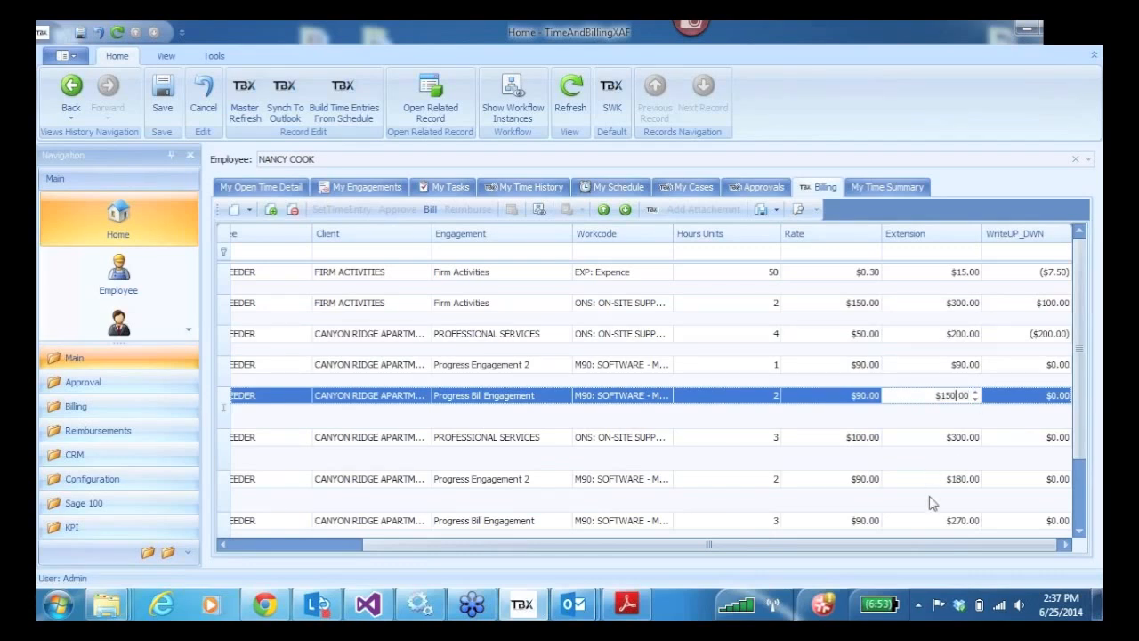
left_click(934, 442)
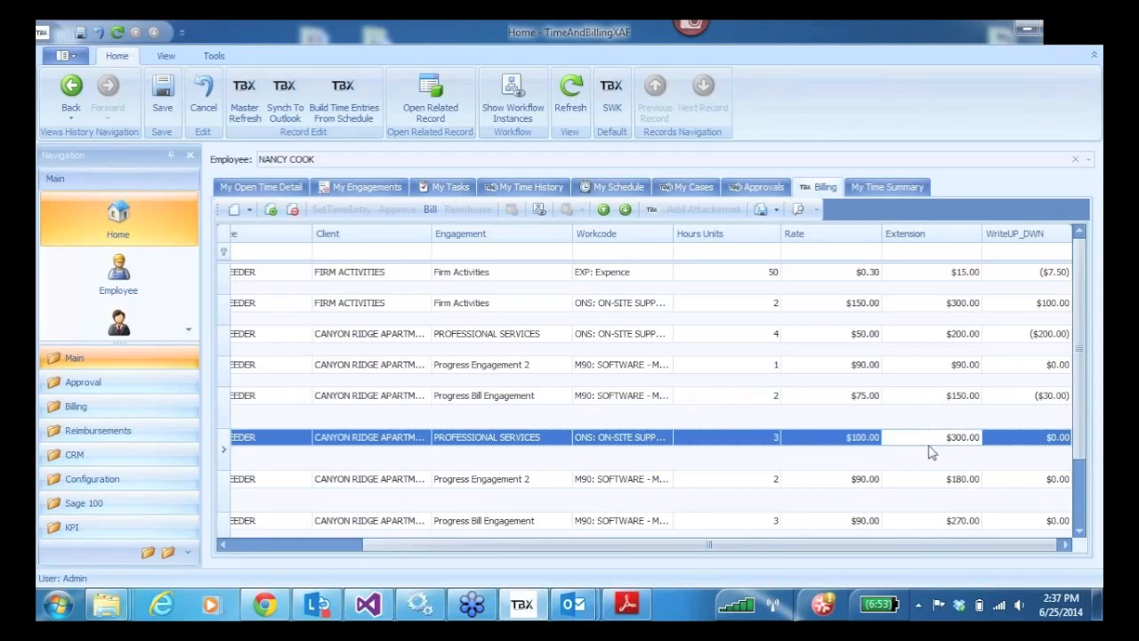
left_click(947, 483)
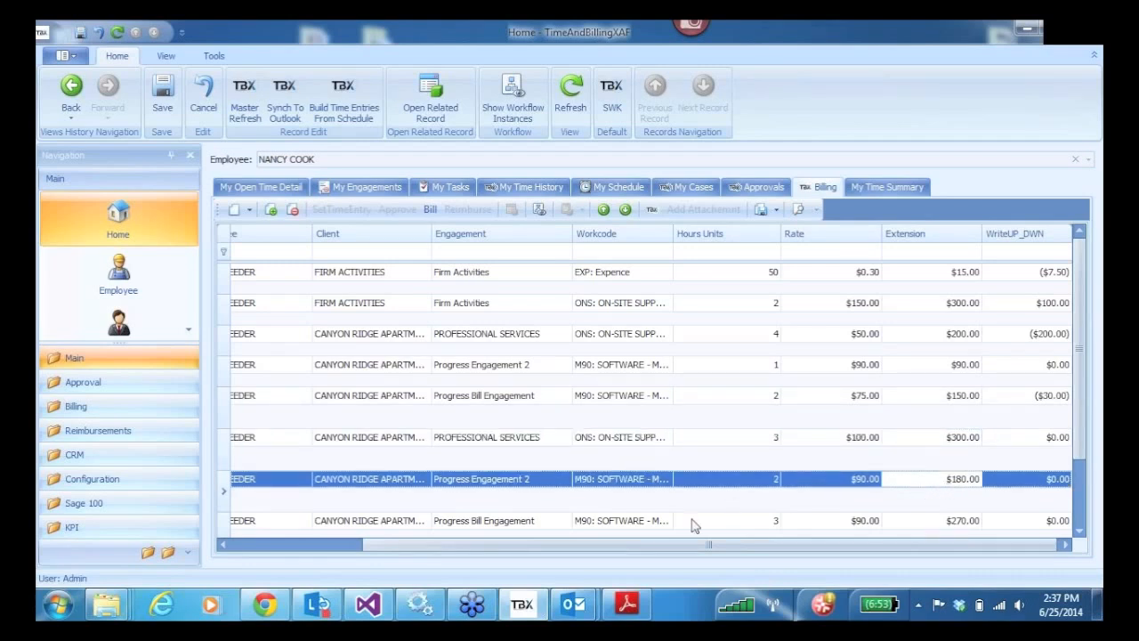
Open the time detail of the 3-unit Professional Services entry for Canyon Ridge Apartments.
mouse_move(661, 548)
left_mouse_down()
mouse_move(376, 553)
mouse_move(397, 541)
mouse_move(648, 534)
left_mouse_up()
left_click(222, 440)
double_click(471, 459)
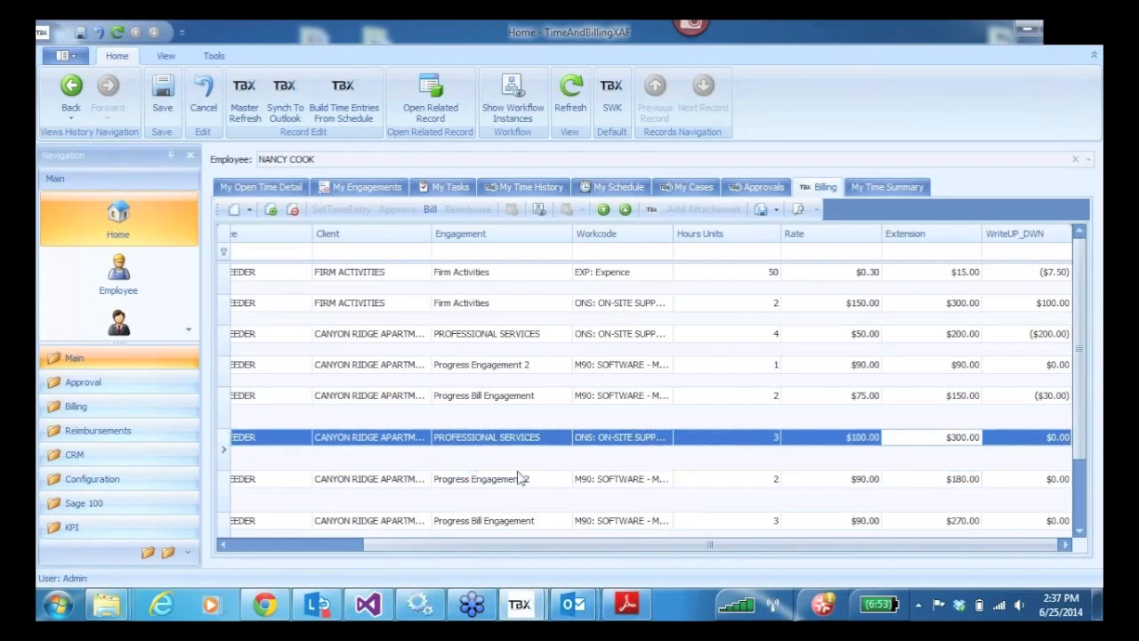
Put "Additional Detail" on its own line in the description, add a line noting content added by the employee, and save and close the record.
left_click(570, 364)
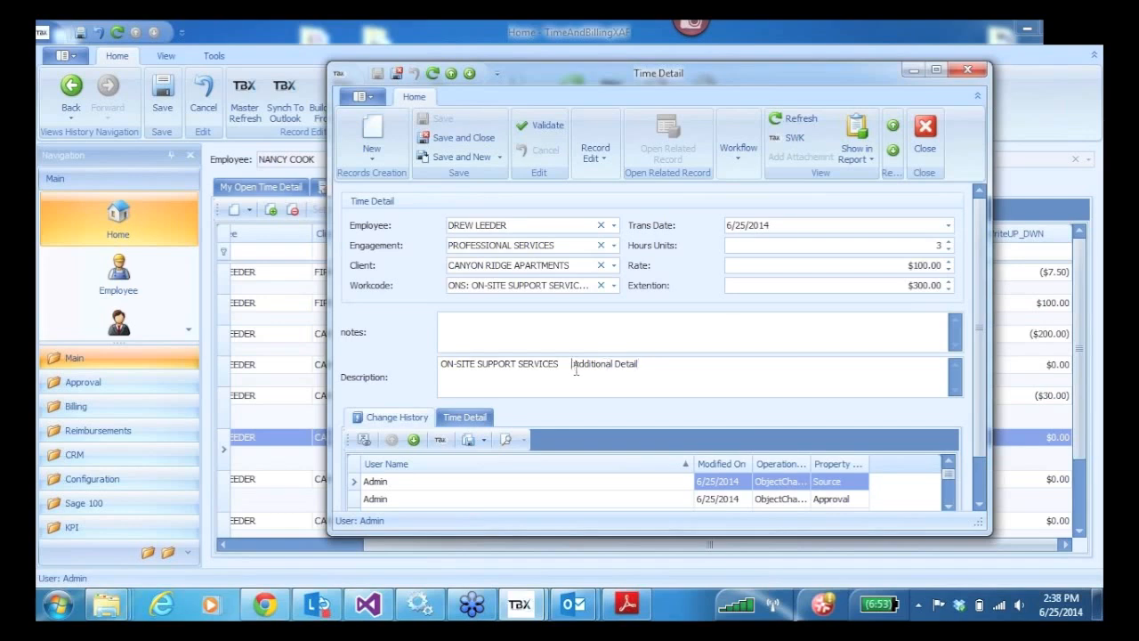
key("Return")
key("BackSpace")
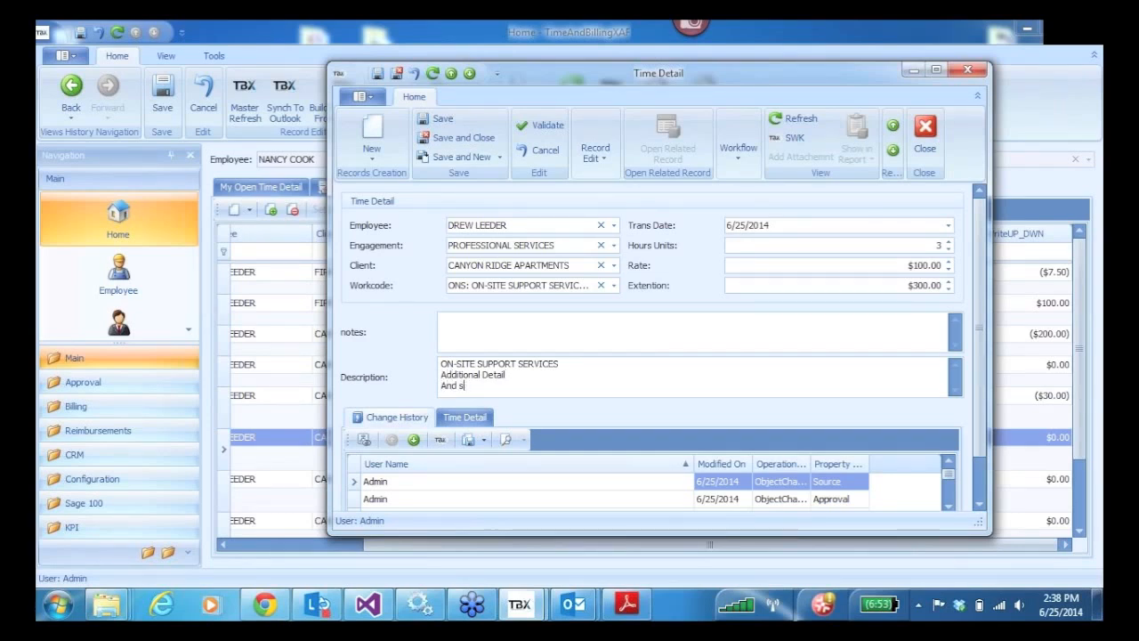
type("ontent")
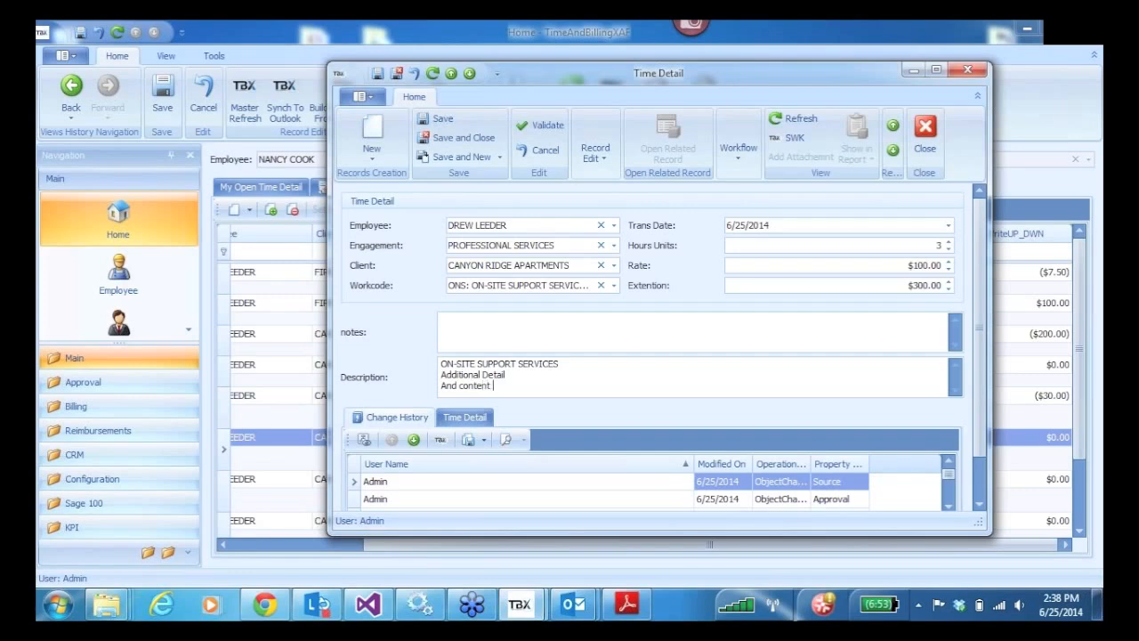
type(" Nancy added")
left_click(450, 139)
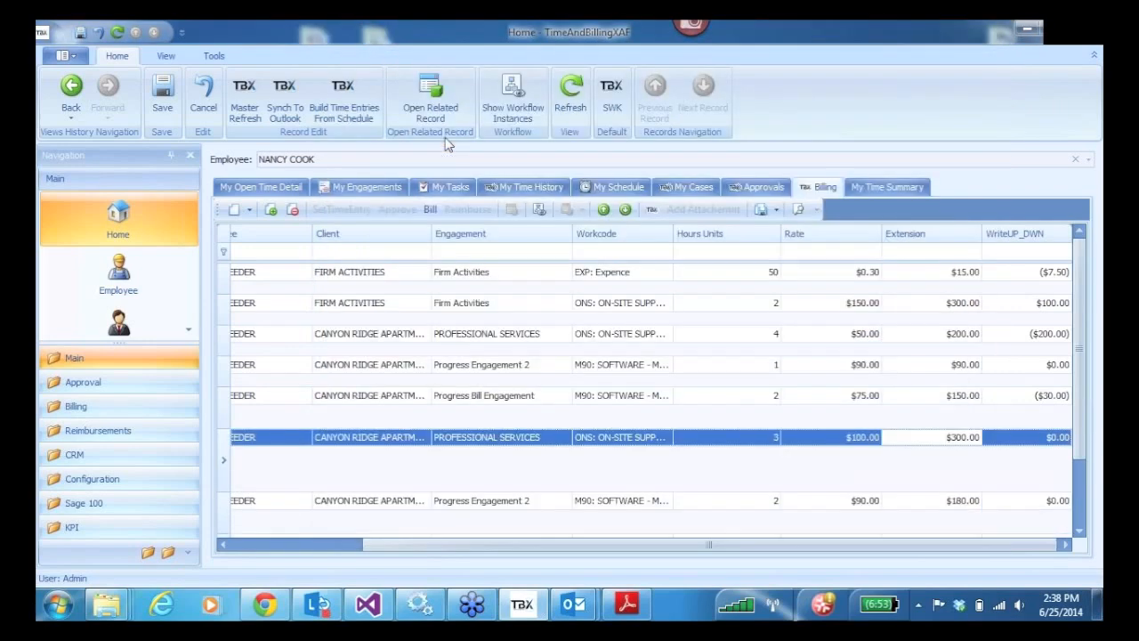
Select several individual Canyon Ridge Apartments entries together in the billing list.
left_click(250, 402)
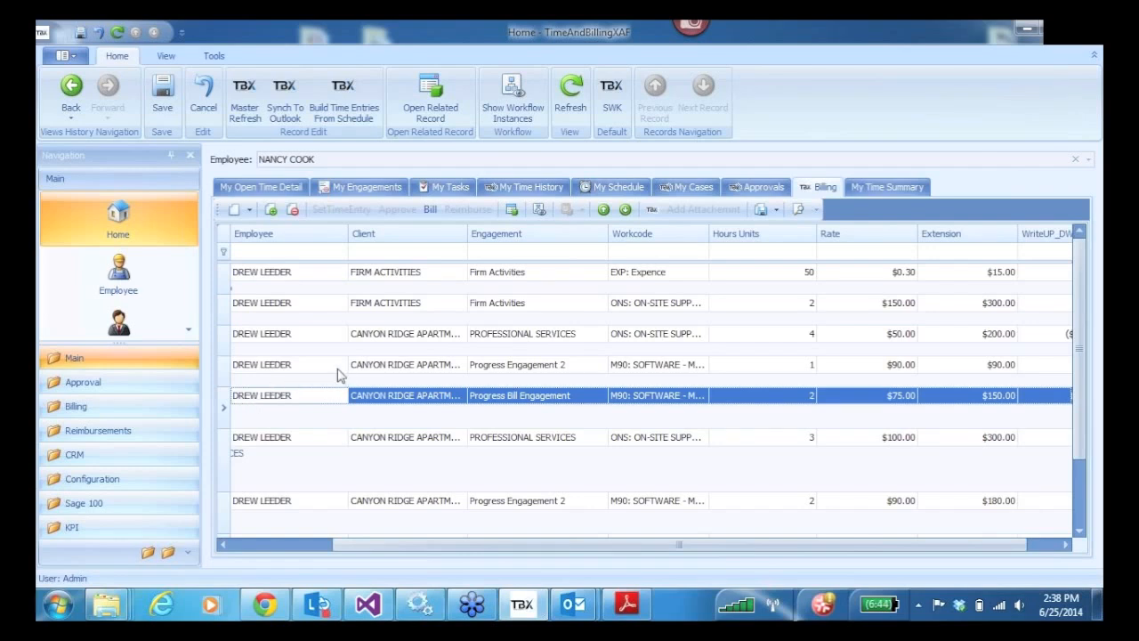
left_click_drag(398, 542, 238, 549)
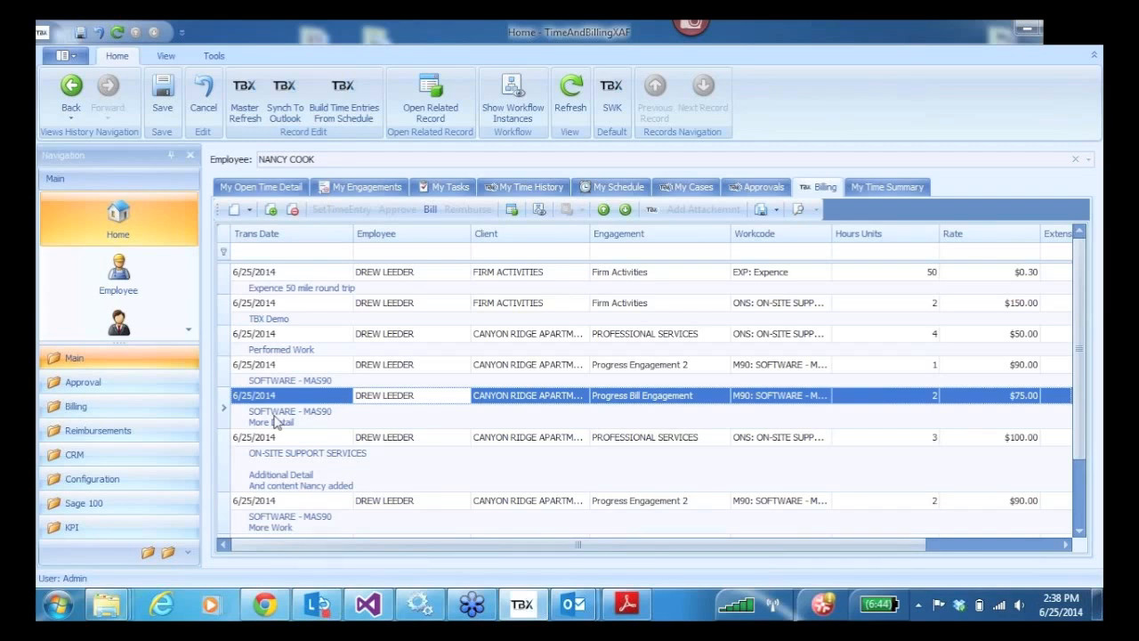
left_click(227, 378)
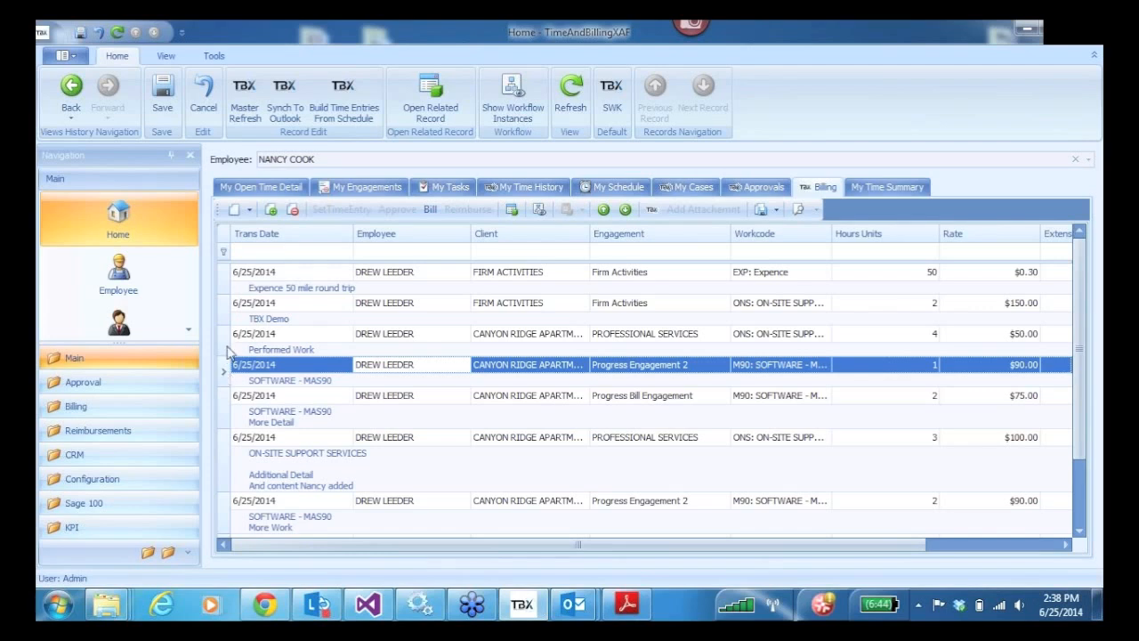
left_click(226, 346, "ctrl")
left_click(228, 454, "ctrl")
left_click(228, 518, "ctrl")
Reduce the selection to the 50-unit Expence entry and sort the billing list by employee.
left_click(235, 286)
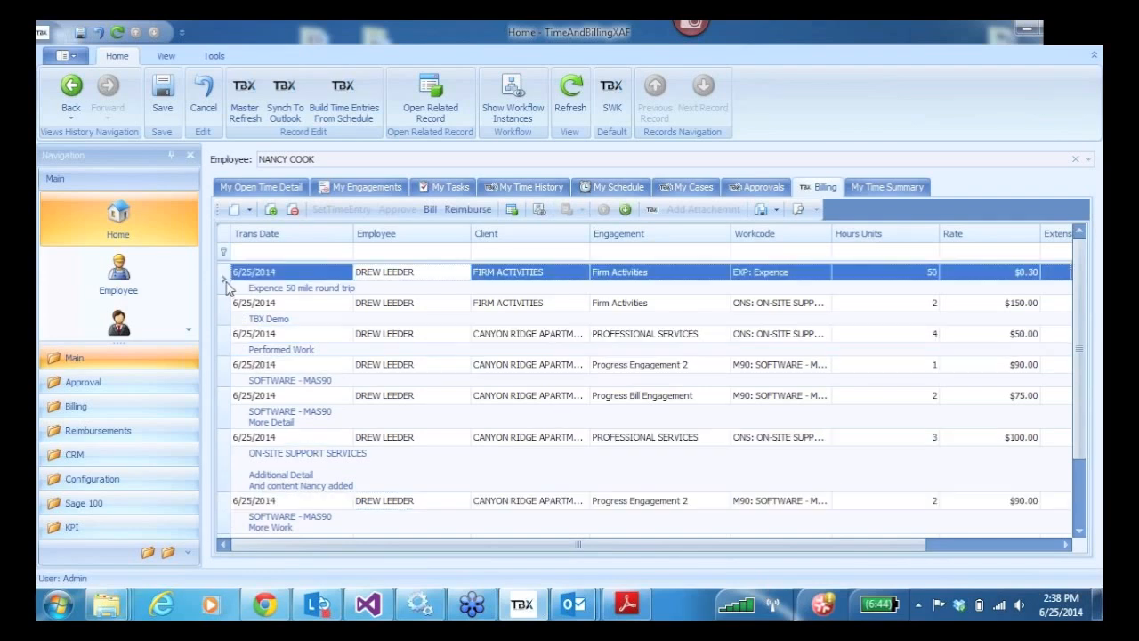
left_click(465, 230)
left_click(426, 235)
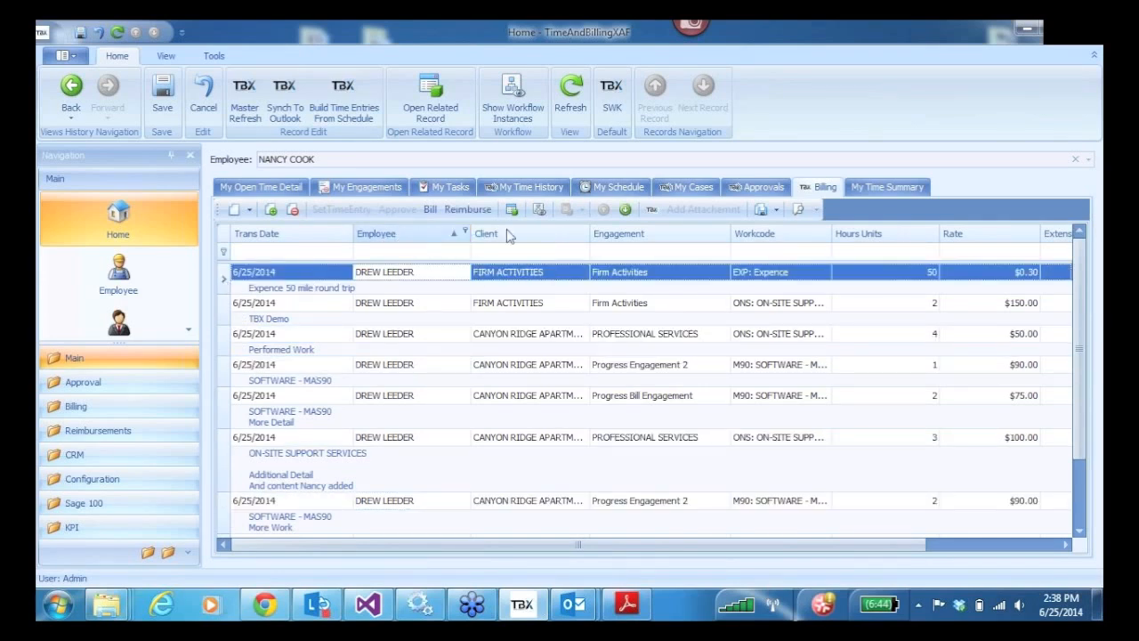
Filter the billing list to the client CANYON RIDGE APARTMENTS and remove the filter again.
left_click(585, 234)
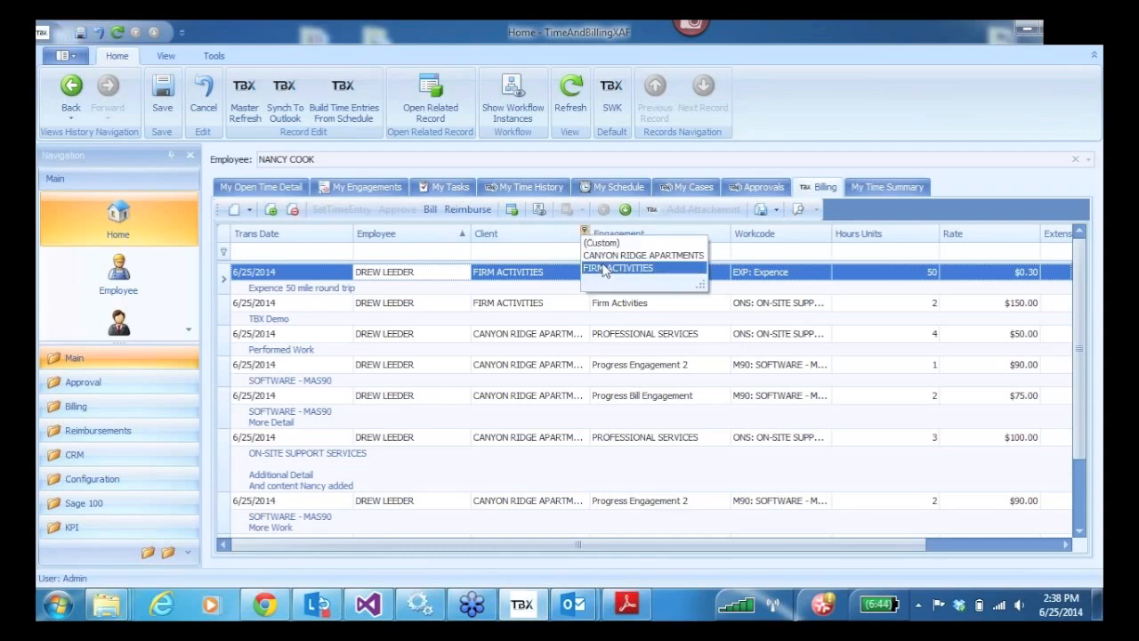
left_click(615, 256)
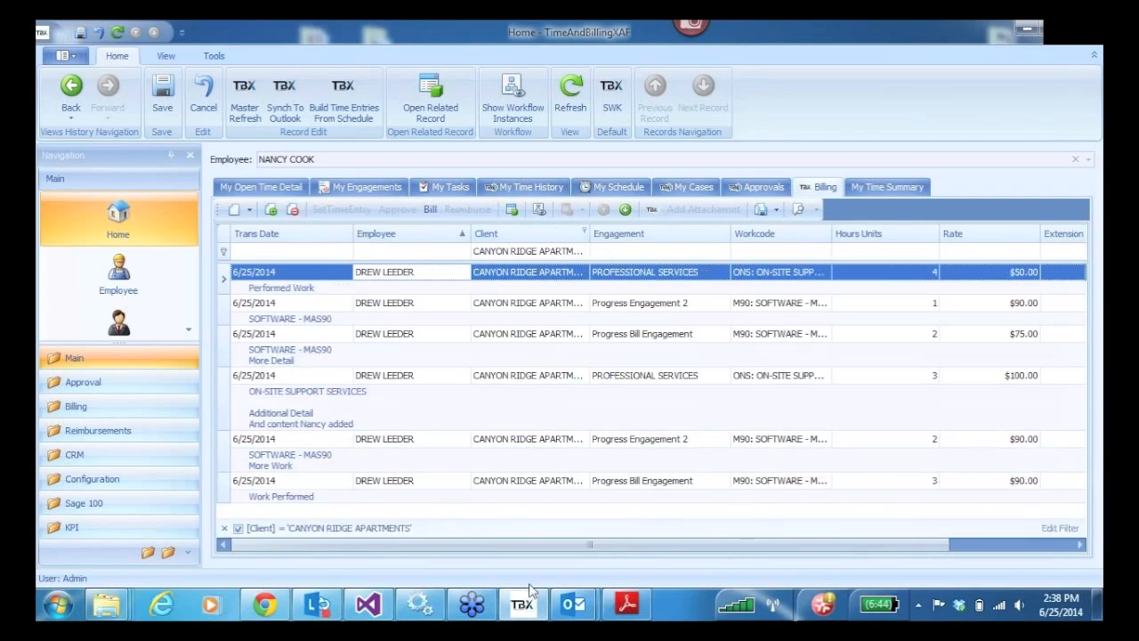
left_click(585, 234)
left_click(592, 244)
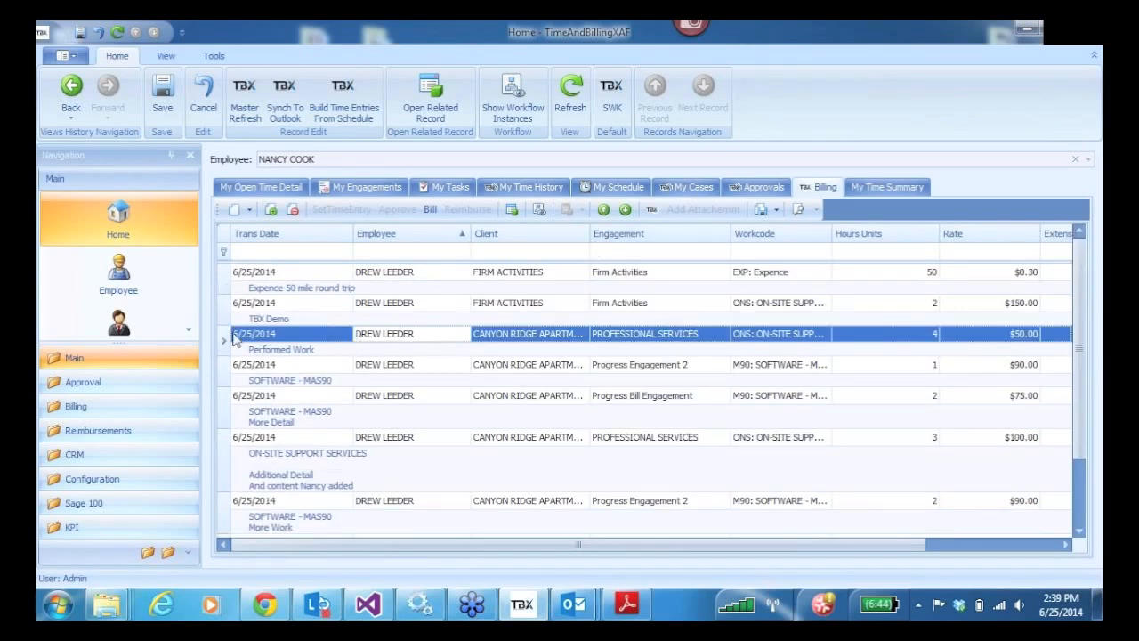
Bill all entries in the billing list together and refresh the list.
left_click(228, 377)
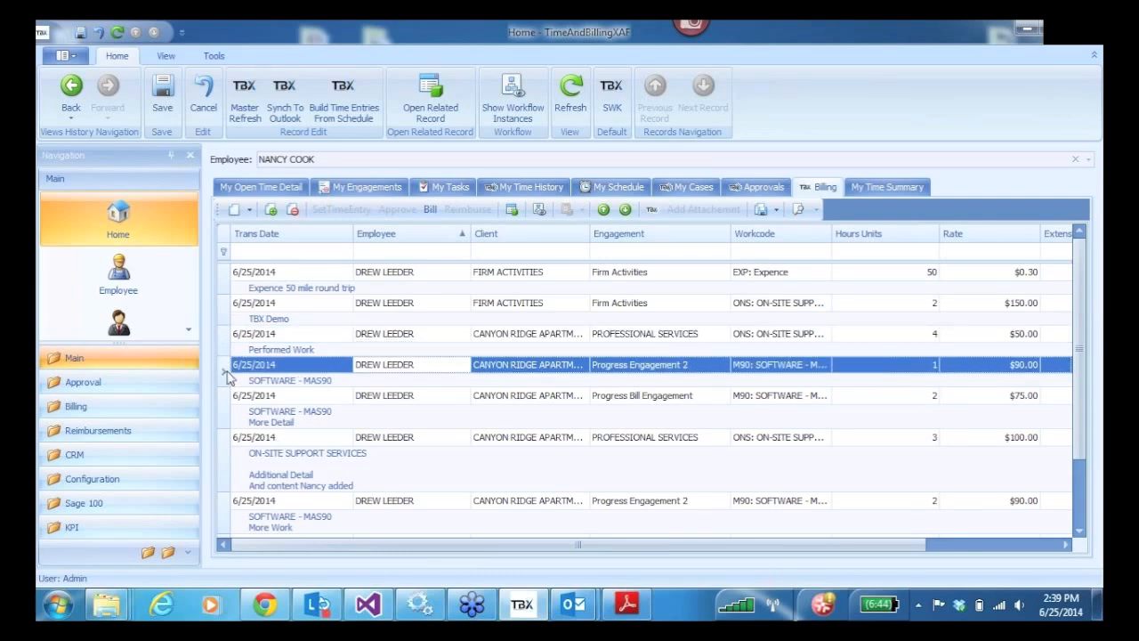
key("ctrl+a")
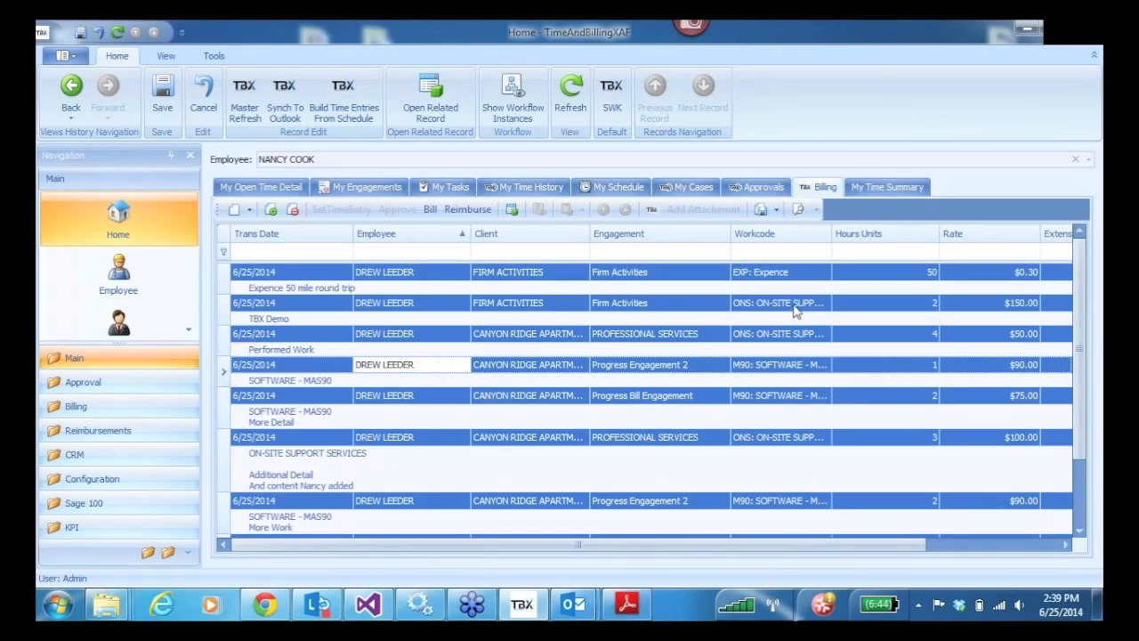
left_click(431, 212)
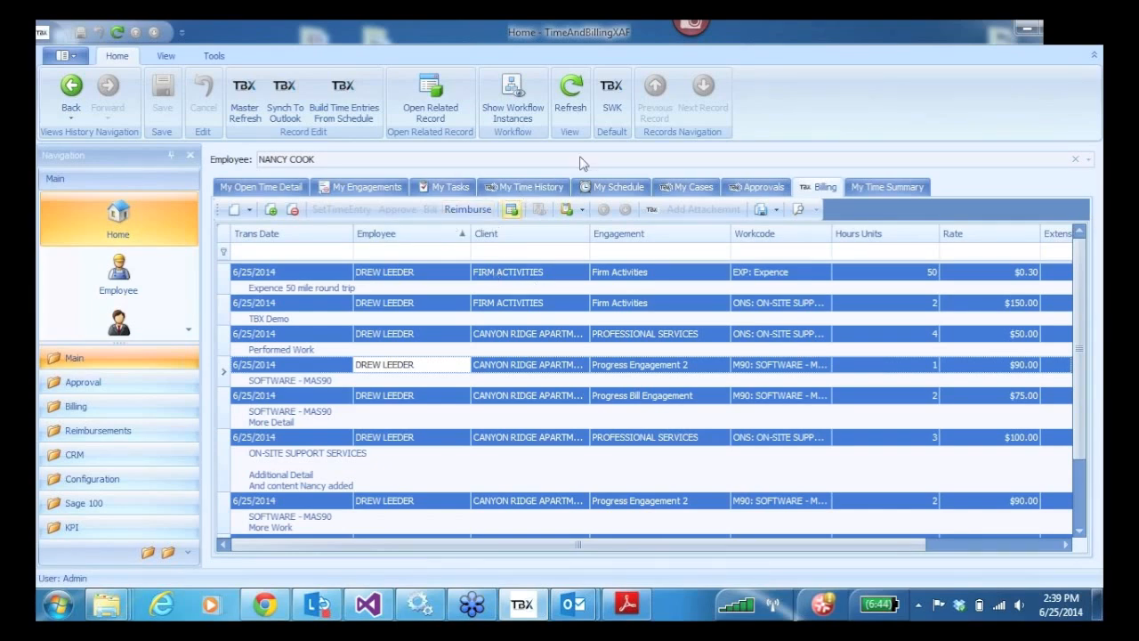
left_click(574, 91)
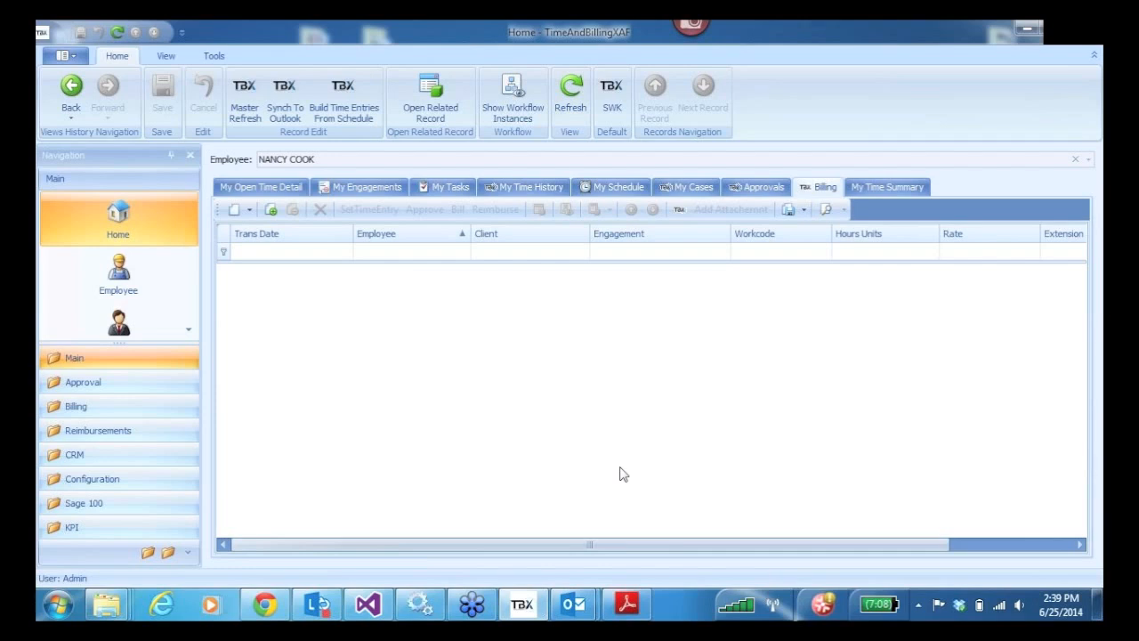
Open the Billing Entry view of the Billing section and clear the exception message of the Firm Activities entry 55.
left_click(76, 409)
left_click(121, 278)
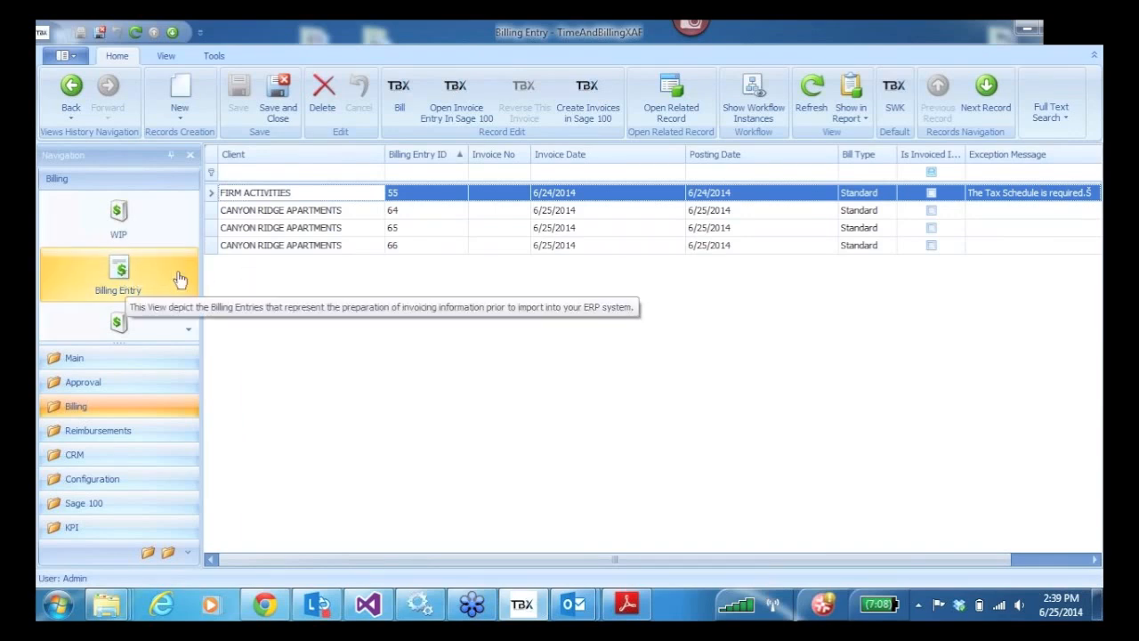
left_click(982, 197)
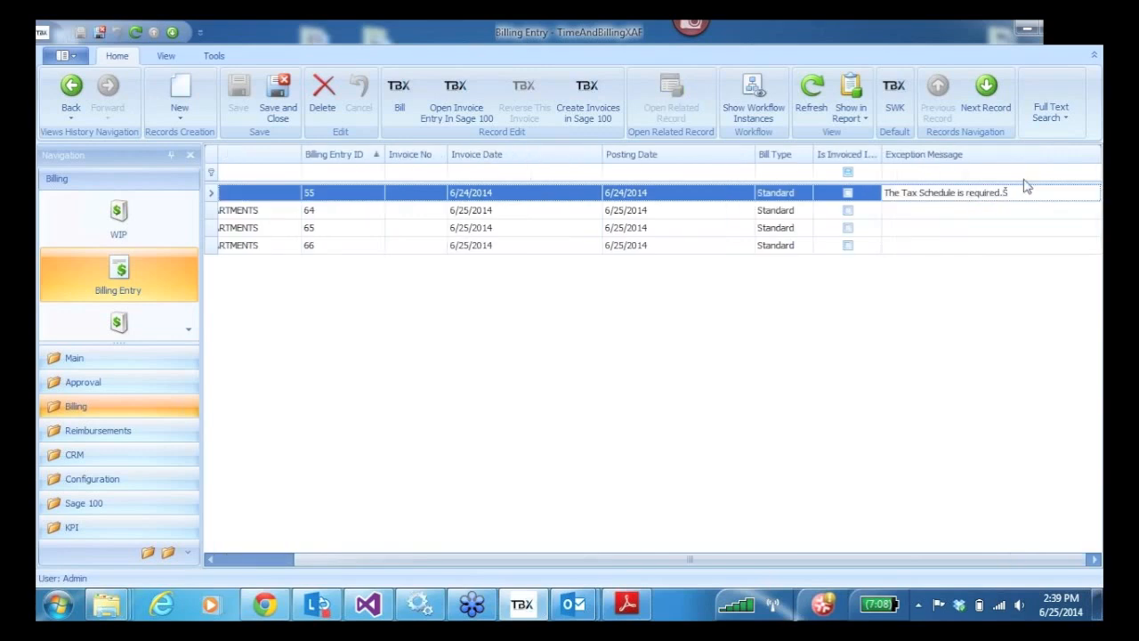
left_click_drag(1017, 195, 881, 192)
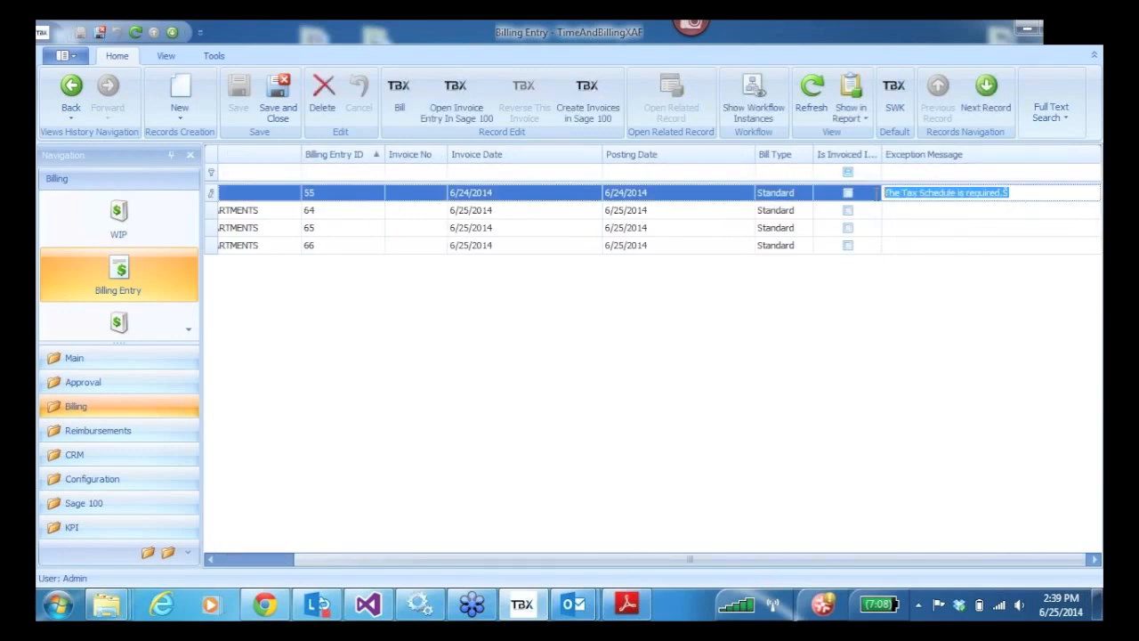
key("Delete")
left_click(883, 211)
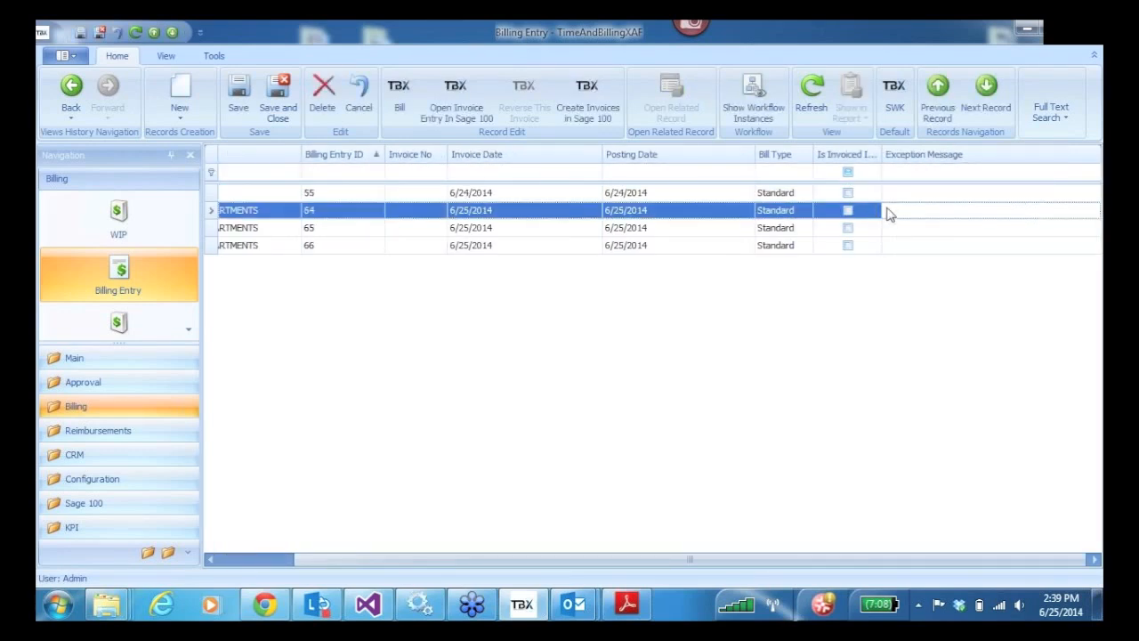
left_click_drag(691, 558, 527, 557)
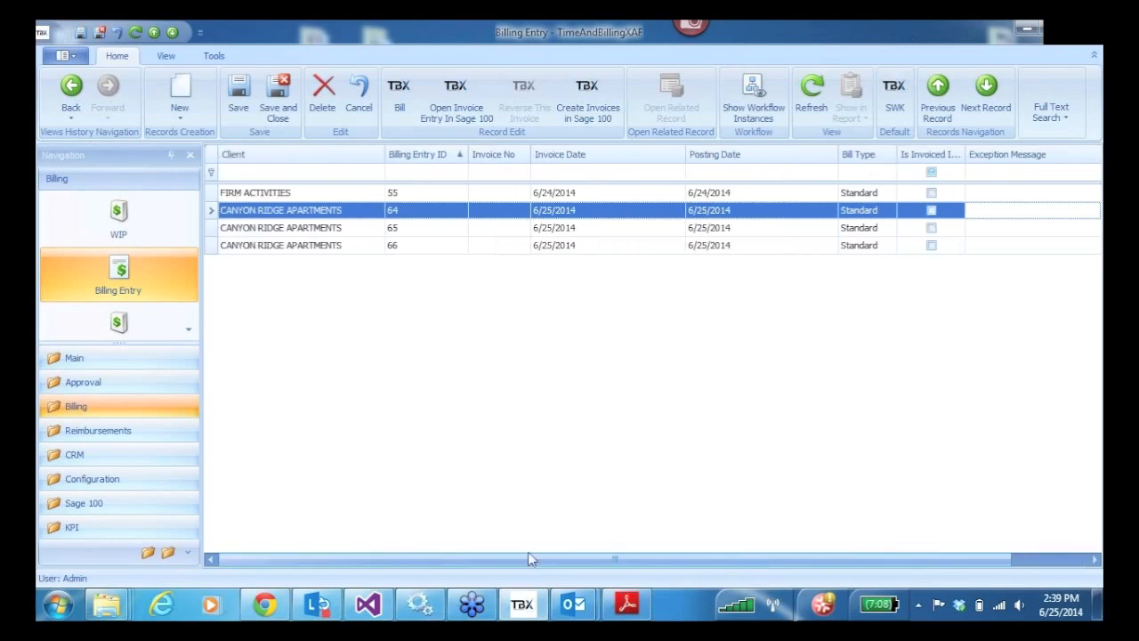
Open billing entry 64 for Canyon Ridge Apartments in a maximized window and add a Sum summary to the time detail's Extension column.
left_click(214, 227)
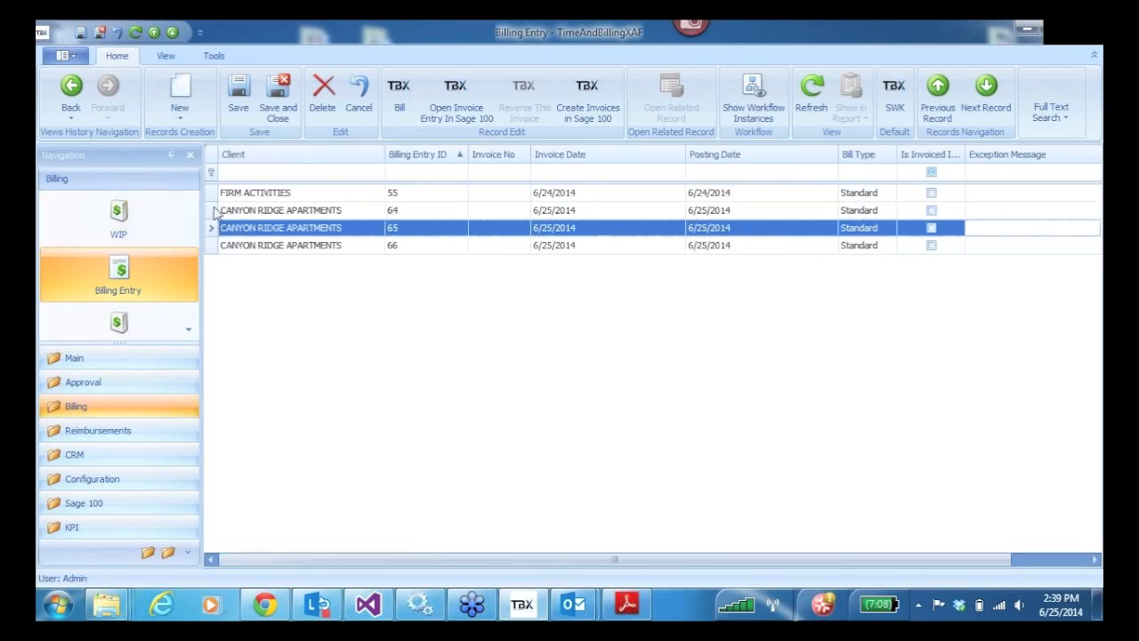
left_click(213, 211)
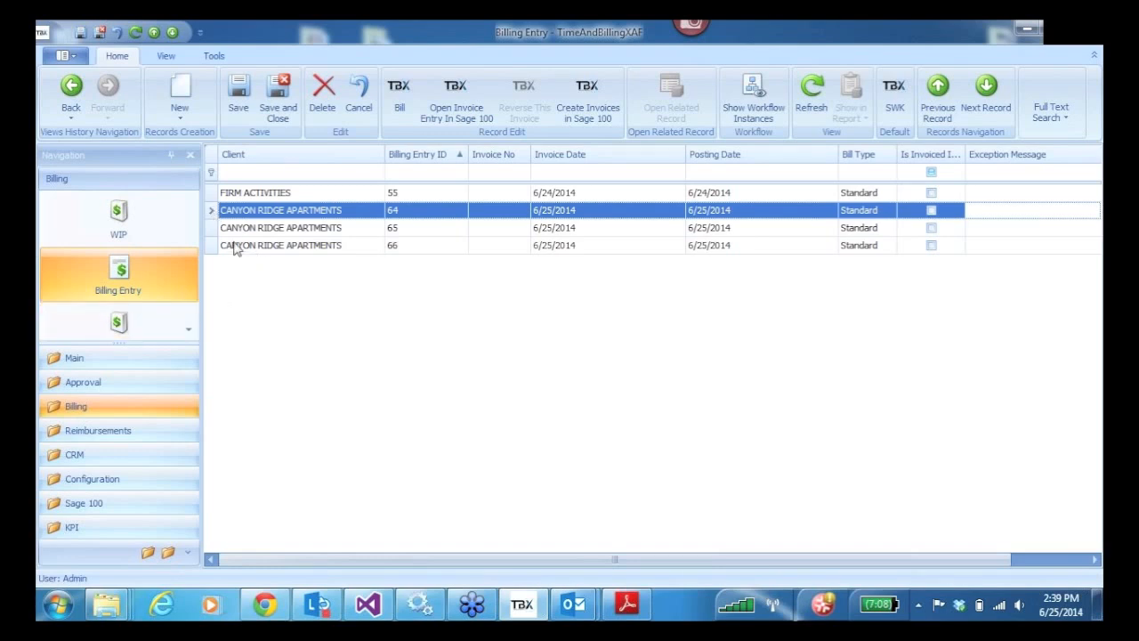
double_click(212, 211)
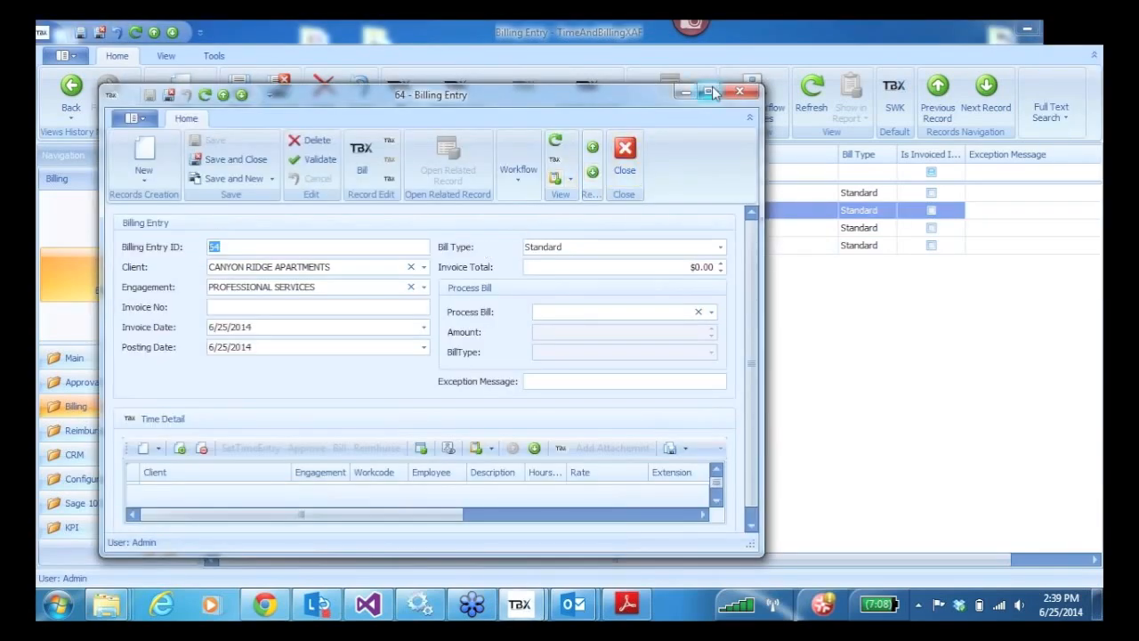
left_click(710, 92)
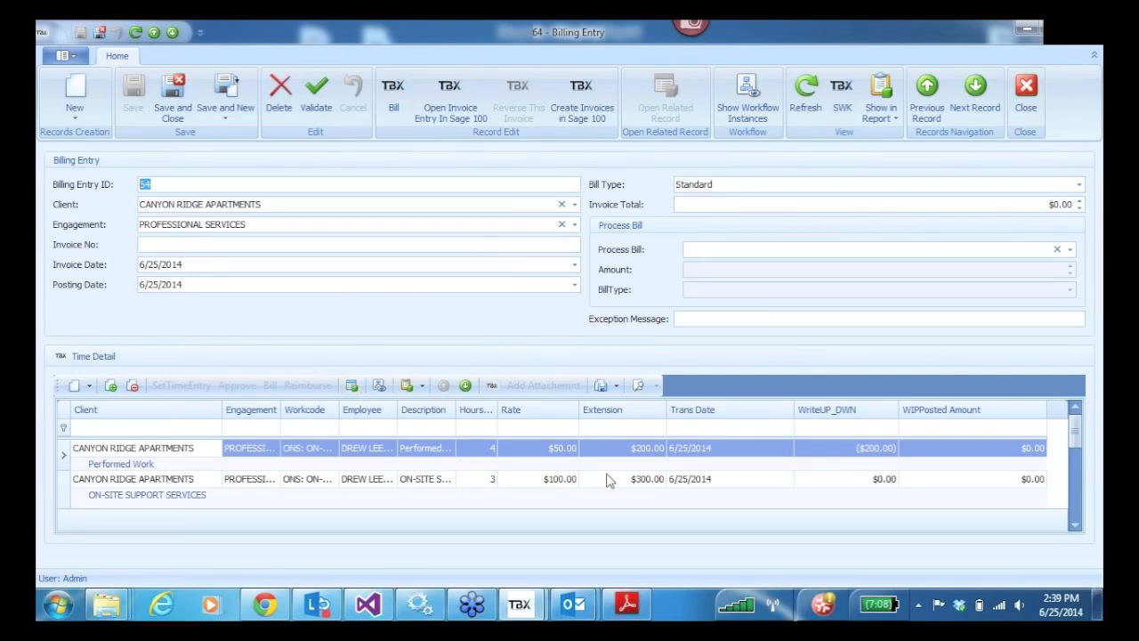
right_click(633, 526)
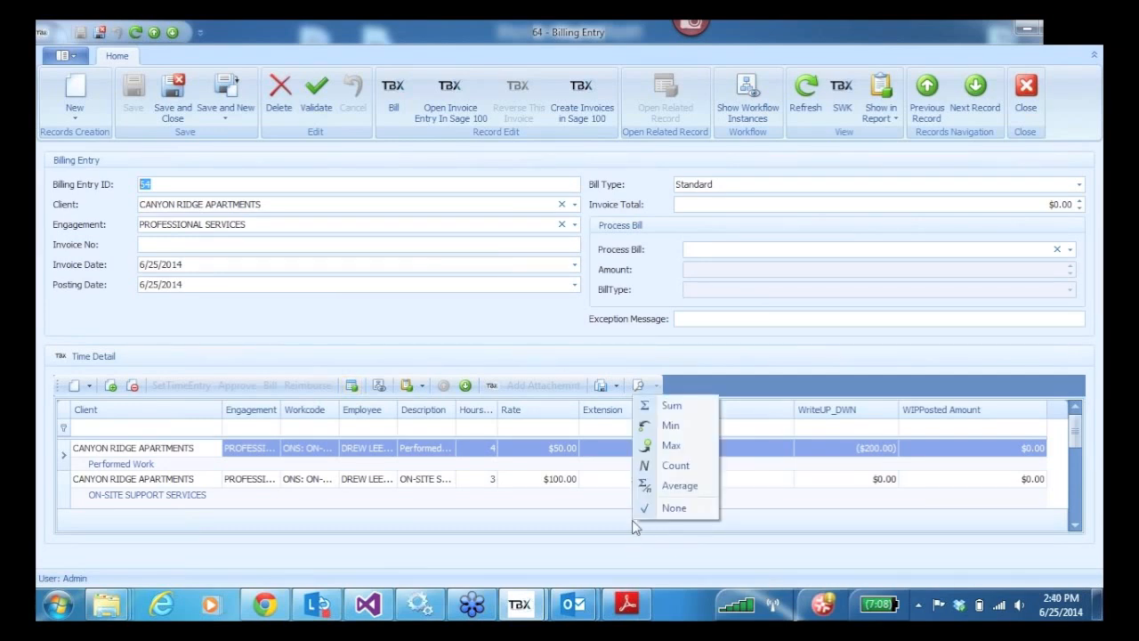
left_click(671, 406)
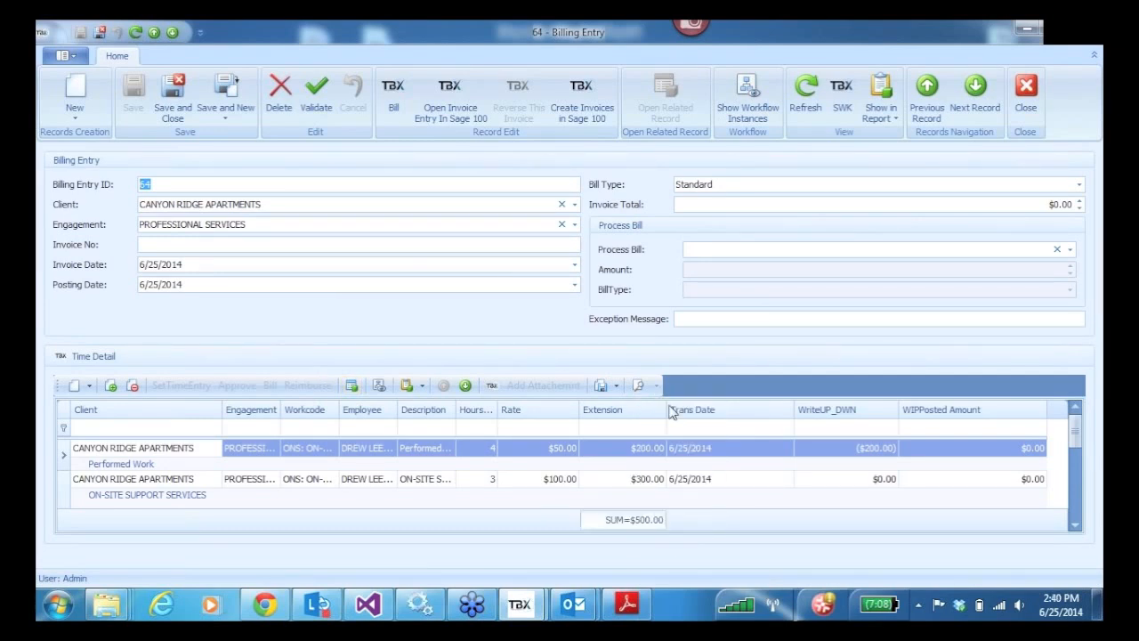
Set the Extension of the 3-hour ON-SITE SUPPORT SERVICES time entry to $290, then save and close the billing entry.
left_click(624, 481)
left_click(625, 454)
left_click_drag(626, 454, 658, 456)
type("290")
left_click(652, 481)
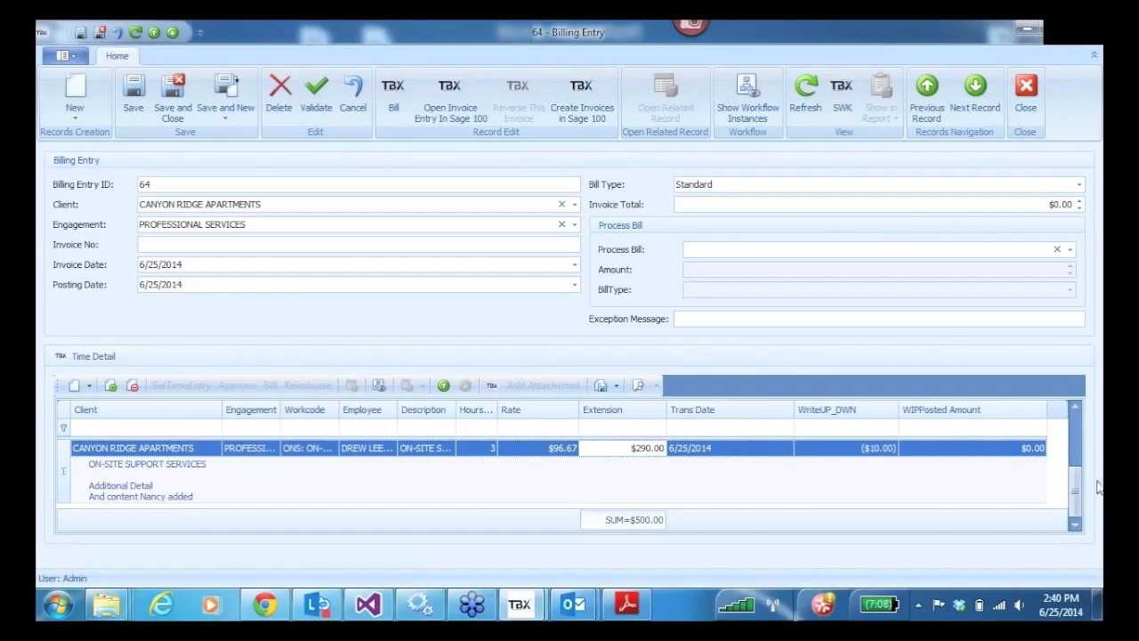
scroll(1075, 469, "up", 1)
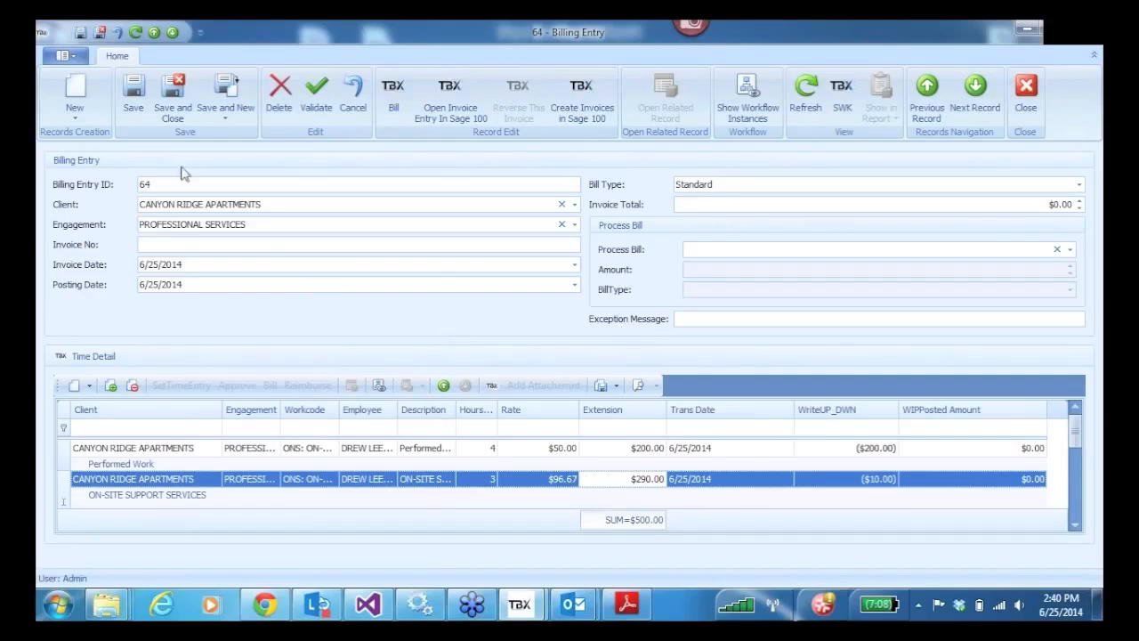
left_click(134, 89)
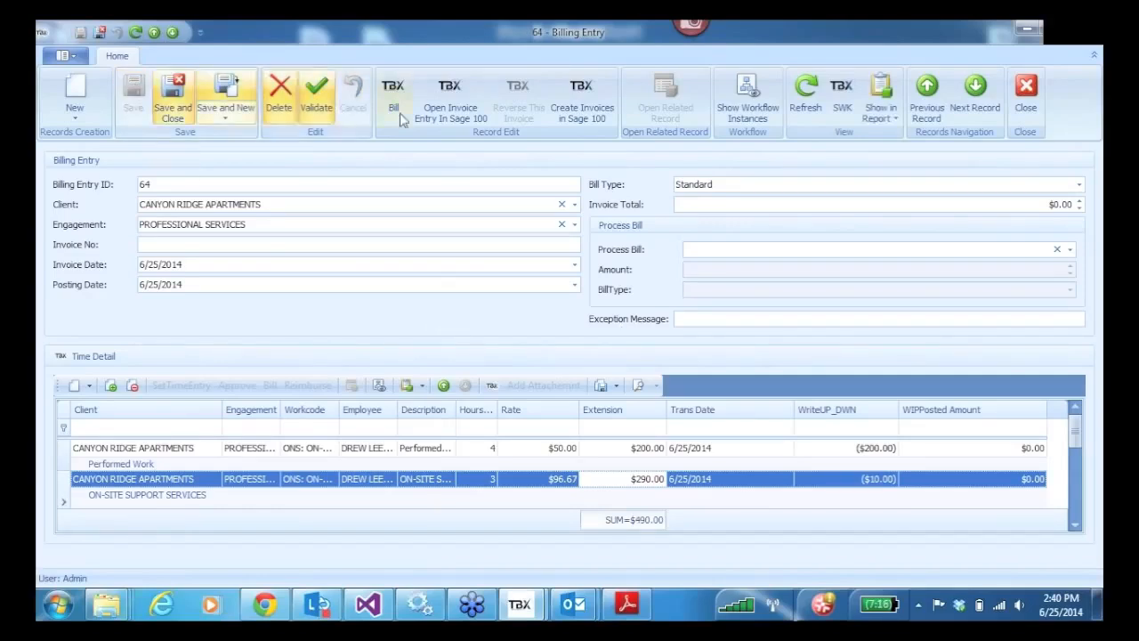
left_click(172, 98)
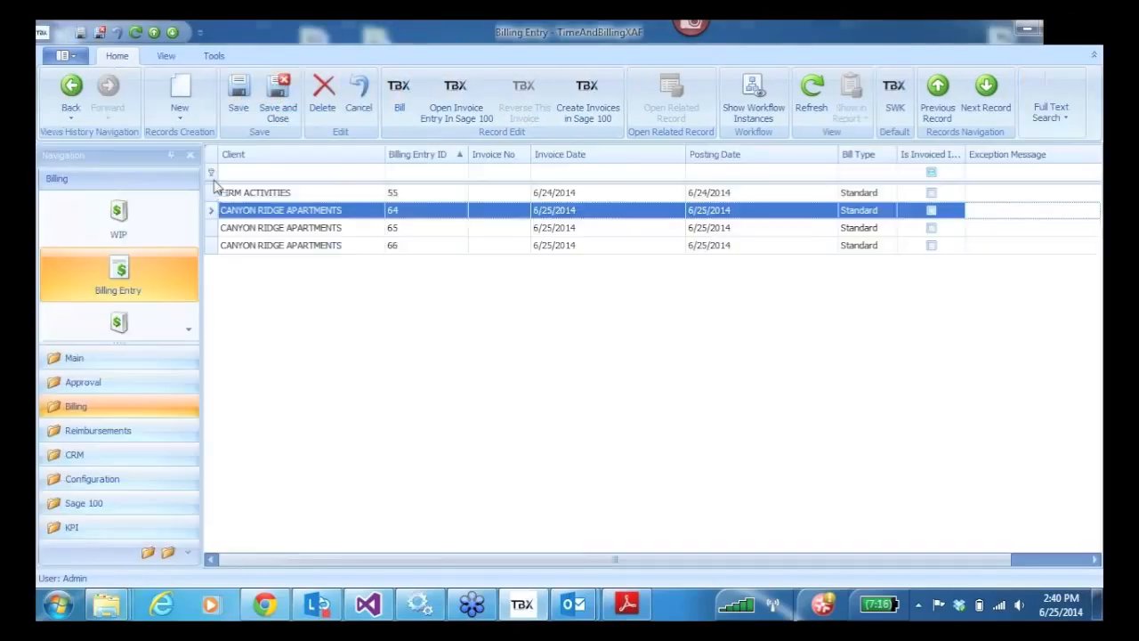
Create invoices in Sage 100 for all four billing entries in the list together.
left_click(212, 251, "shift")
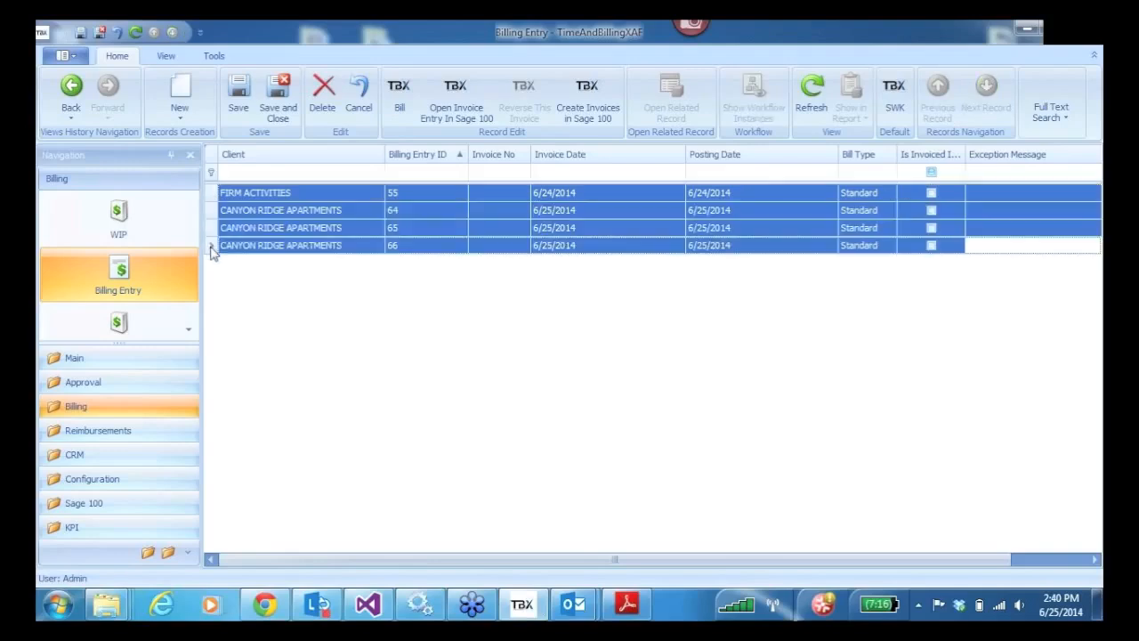
left_click(596, 92)
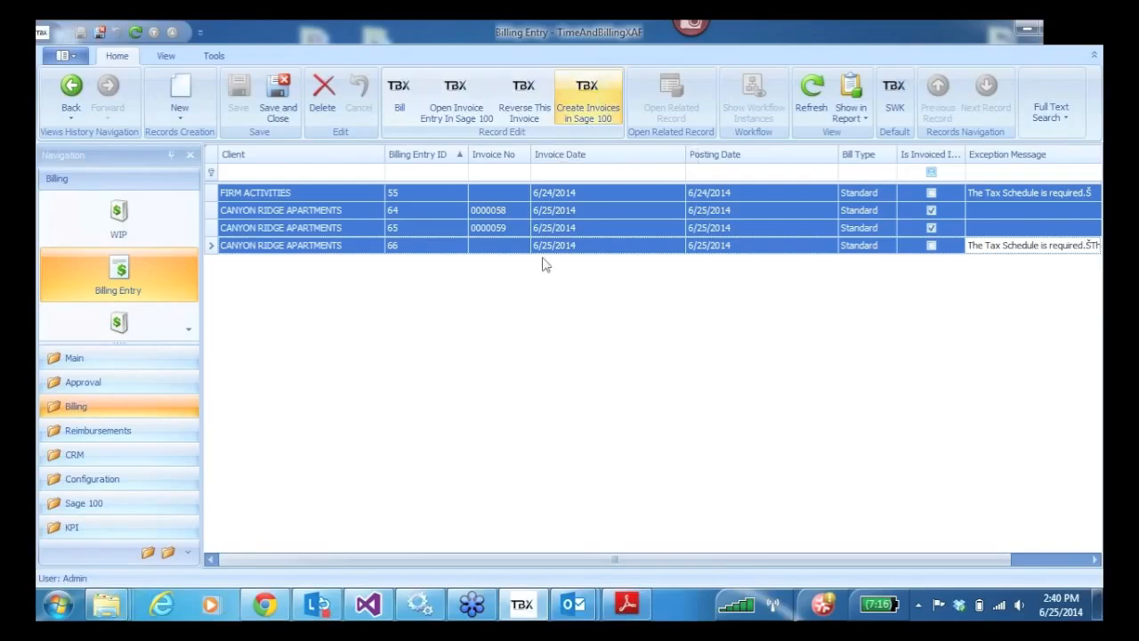
left_click(583, 228)
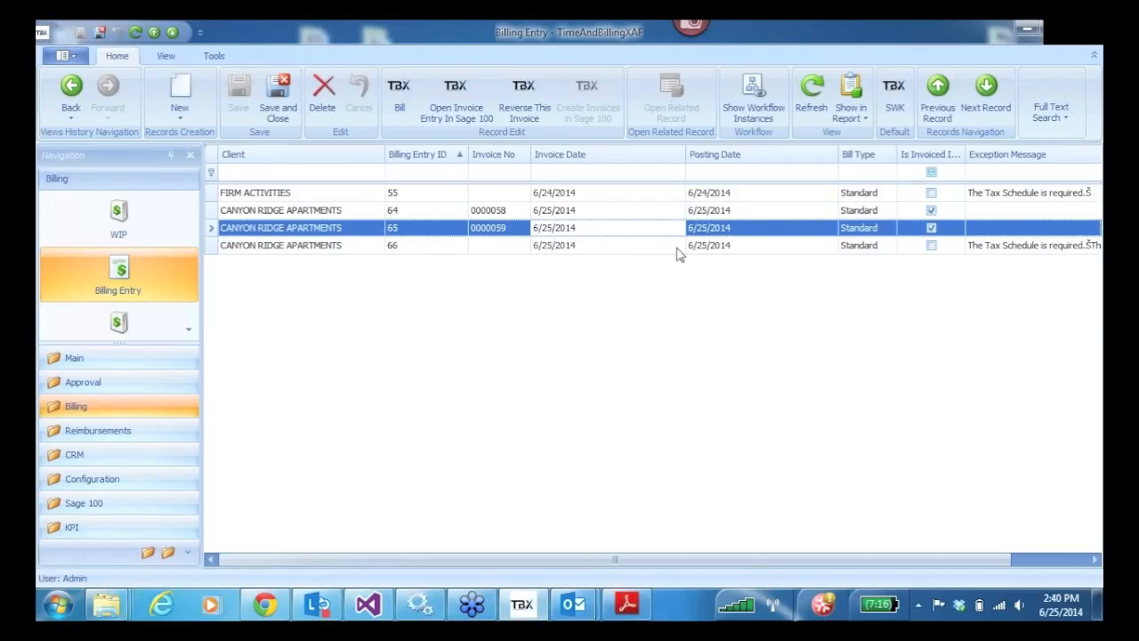
Open Sage 100 invoice entry from billing entry 65 for Canyon Ridge Apartments and look up the existing A/R invoices.
left_click(215, 195)
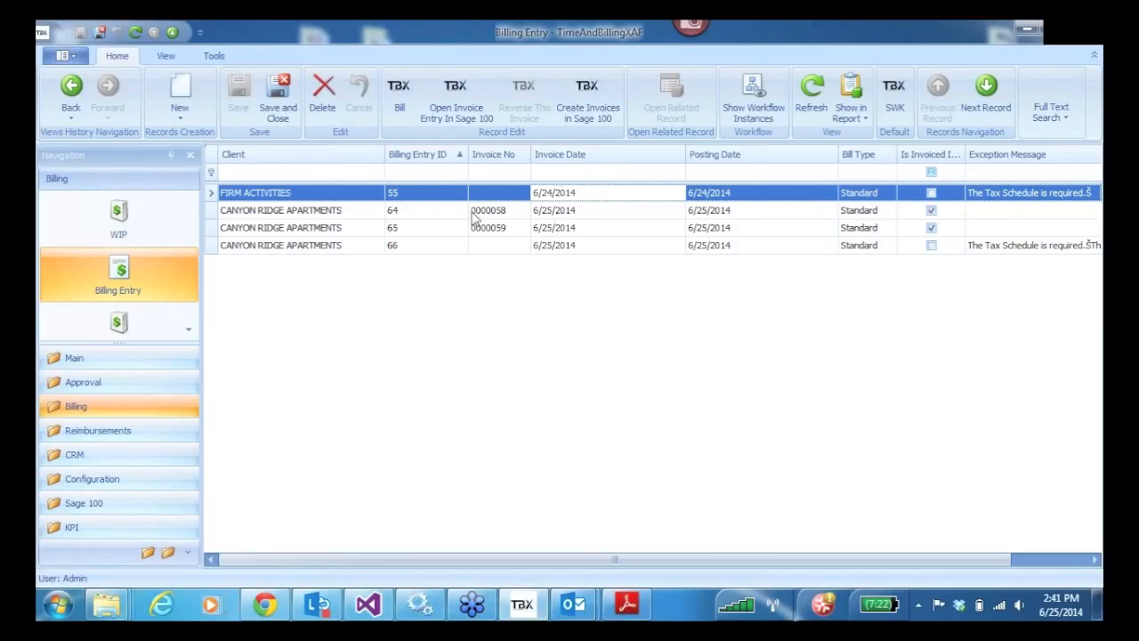
left_click(298, 212)
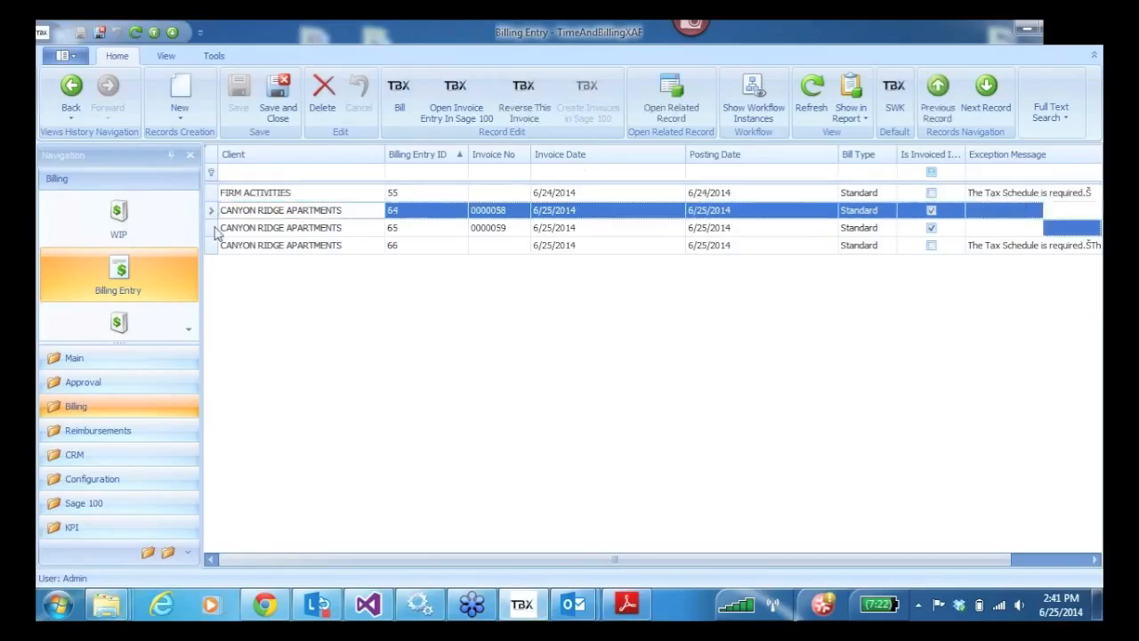
left_click(217, 228)
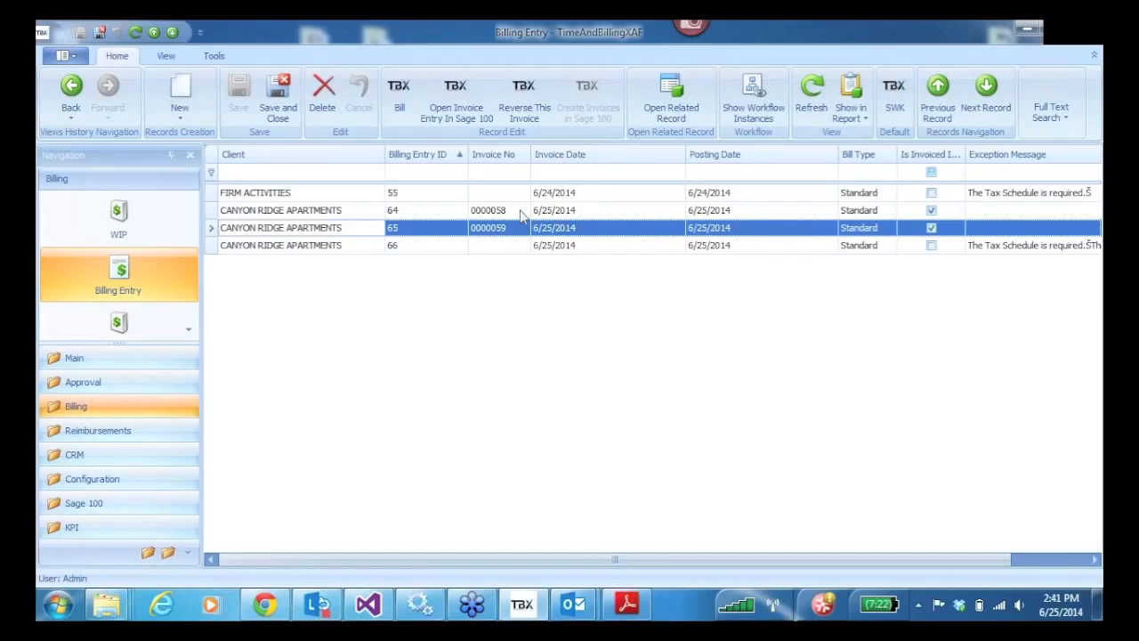
left_click(455, 95)
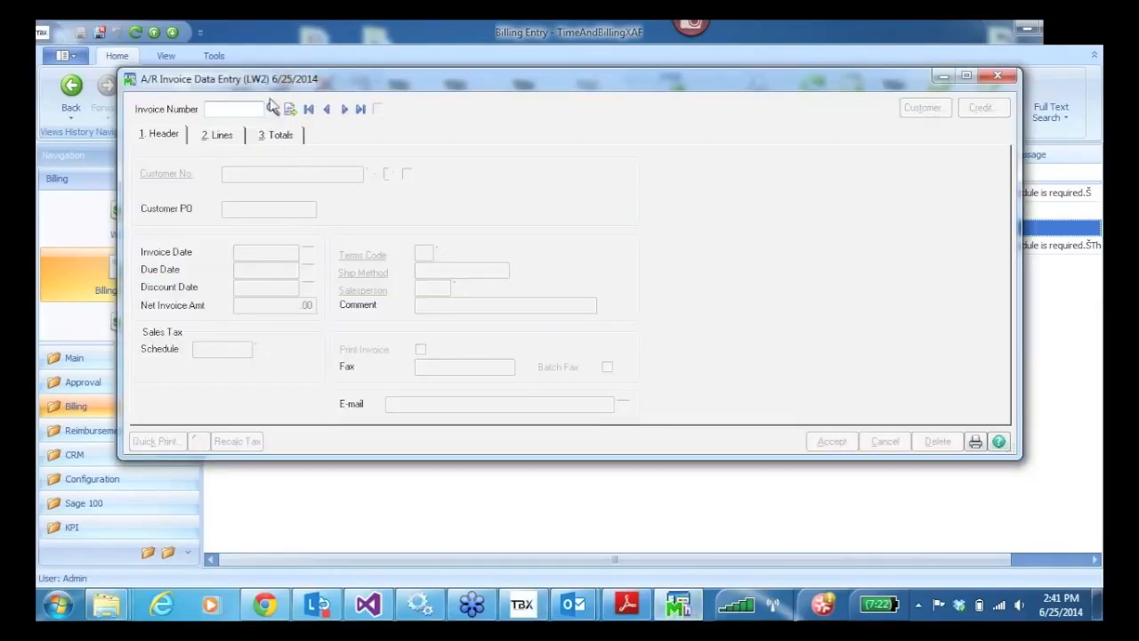
left_click(273, 108)
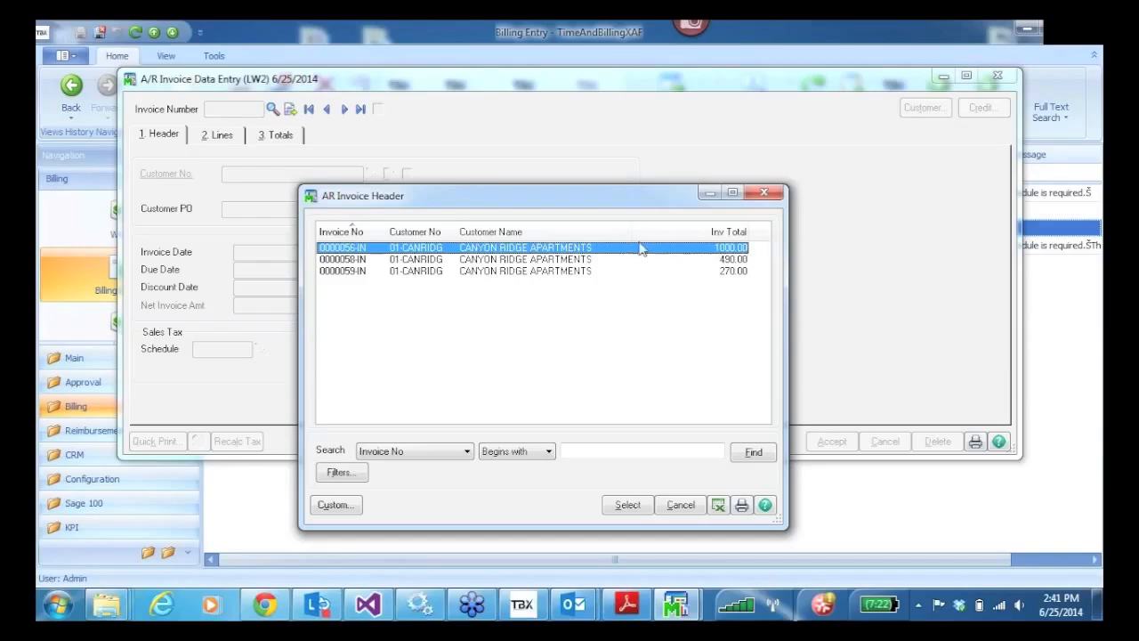
Load the first listed Canyon Ridge Apartments invoice and preview the A/R Invoice Printing for all invoices with the STANDARD form.
left_click(742, 505)
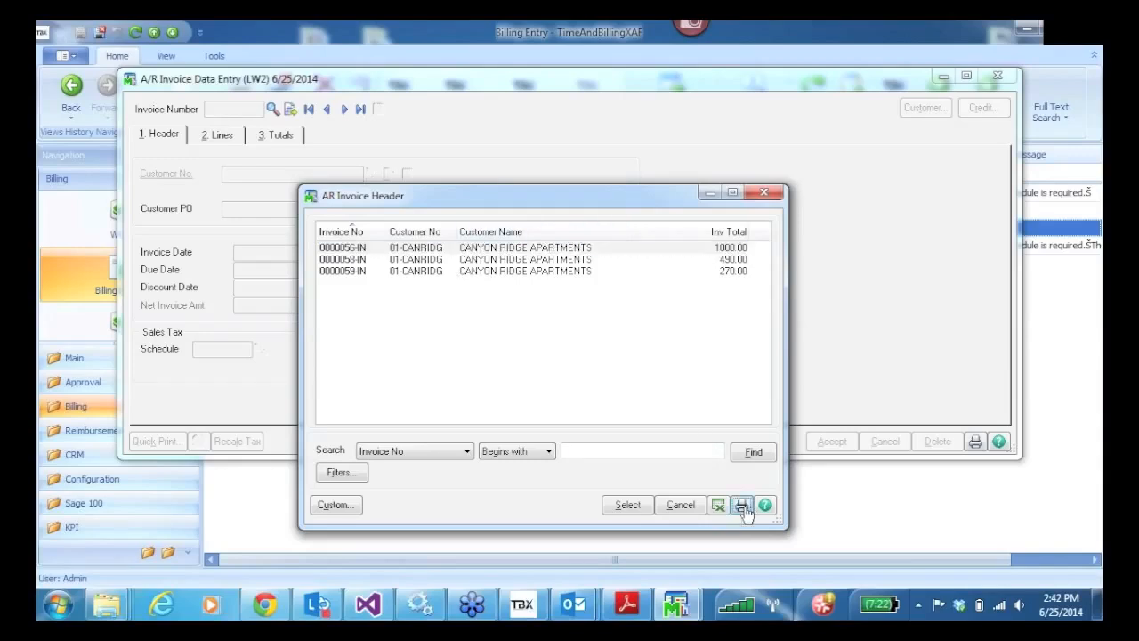
left_click(777, 248)
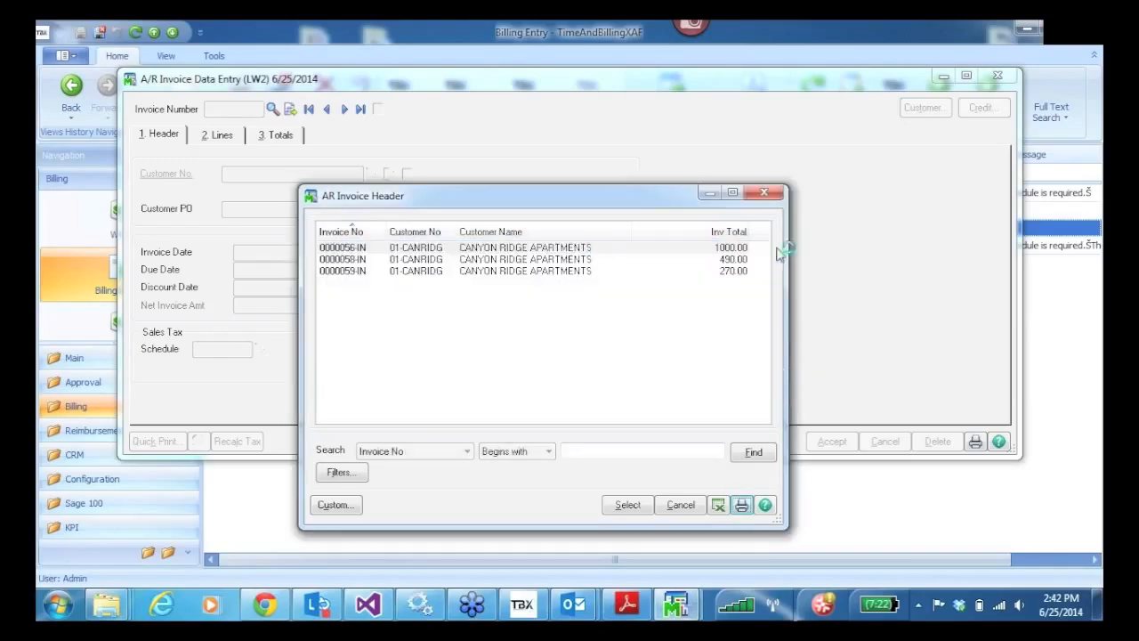
double_click(346, 251)
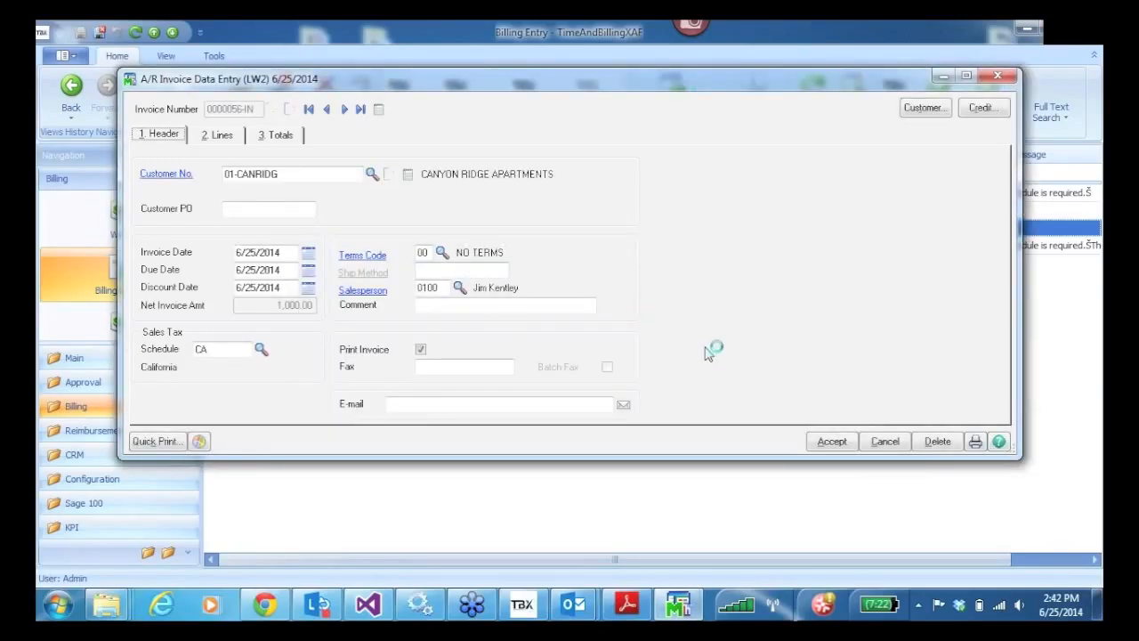
left_click(976, 441)
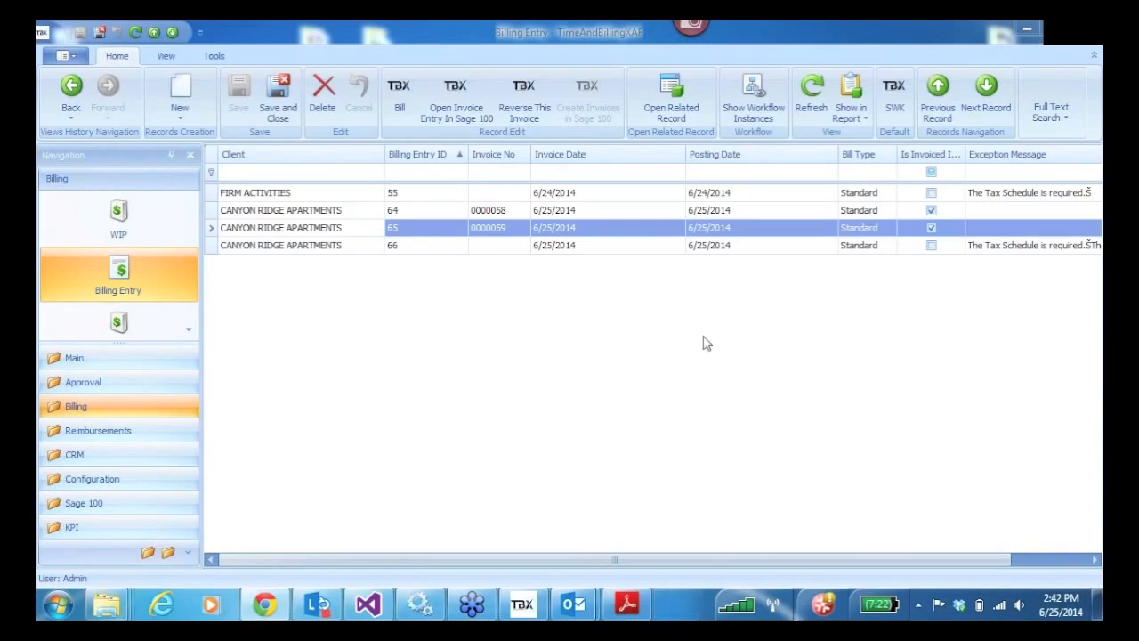
left_click(716, 474)
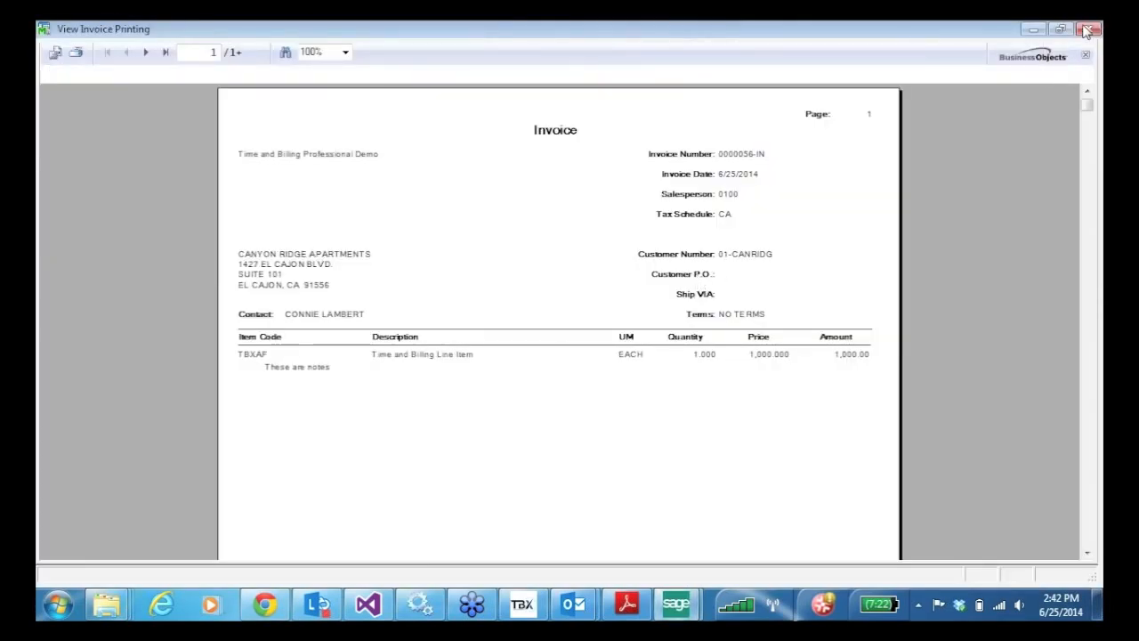
left_click(1089, 30)
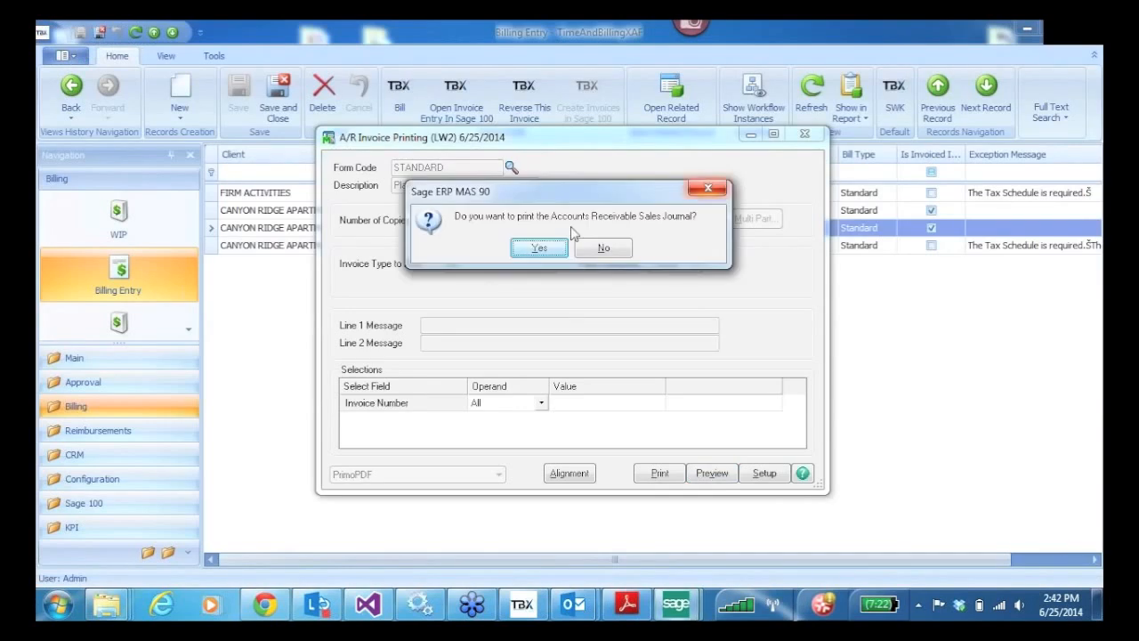
Preview the Accounts Receivable Sales Journal with its Recap By Division, followed by the Gross Profit Journal.
left_click(539, 249)
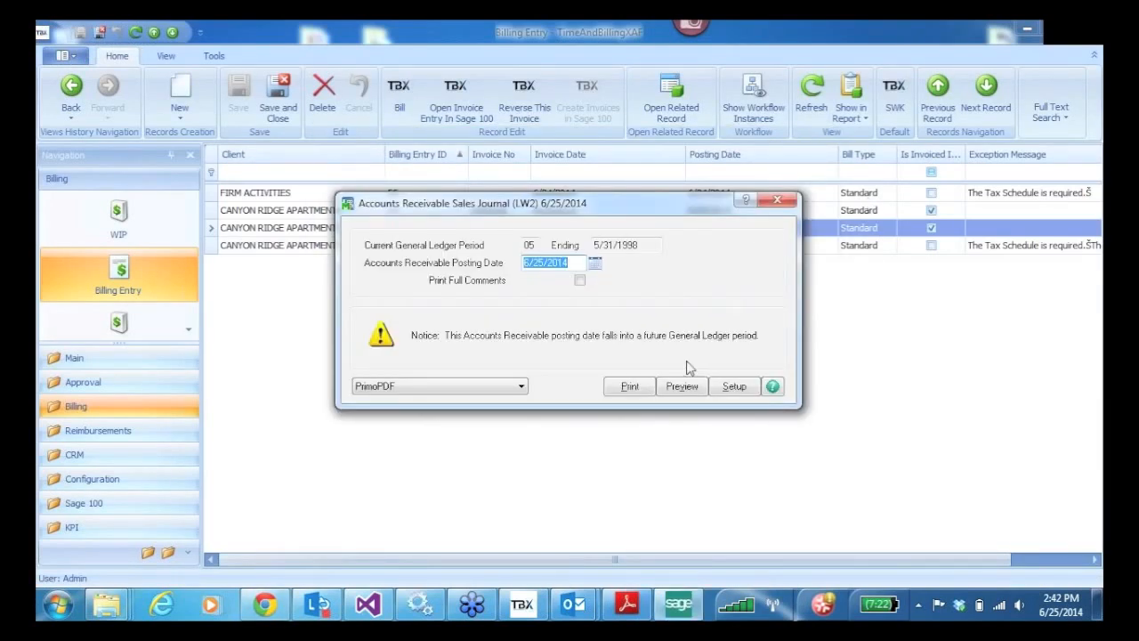
left_click(682, 392)
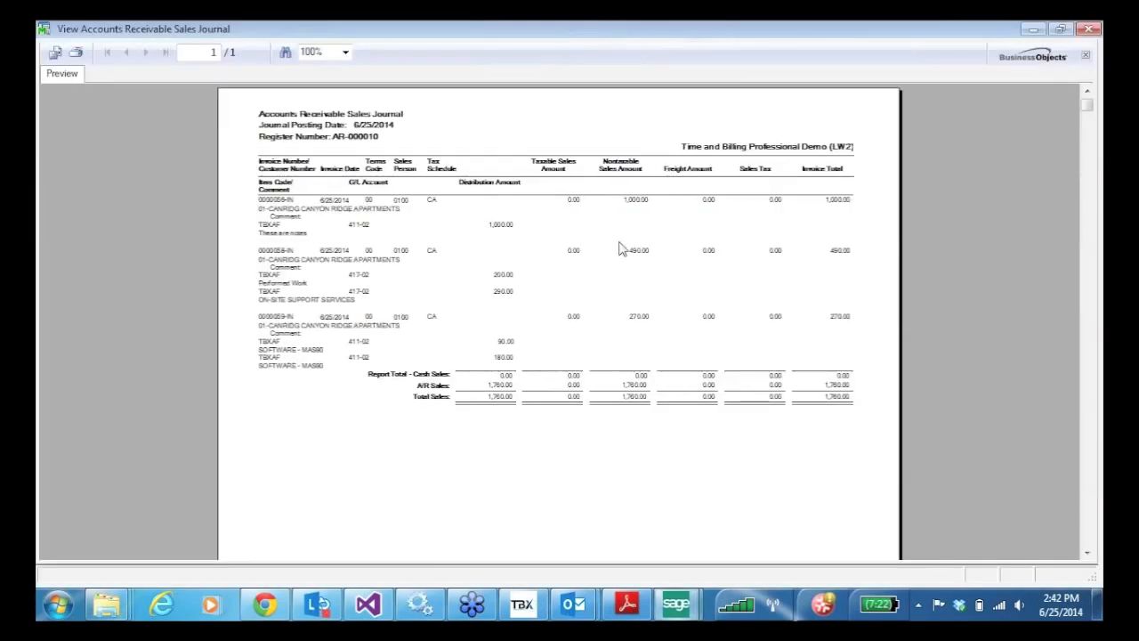
left_click(1097, 28)
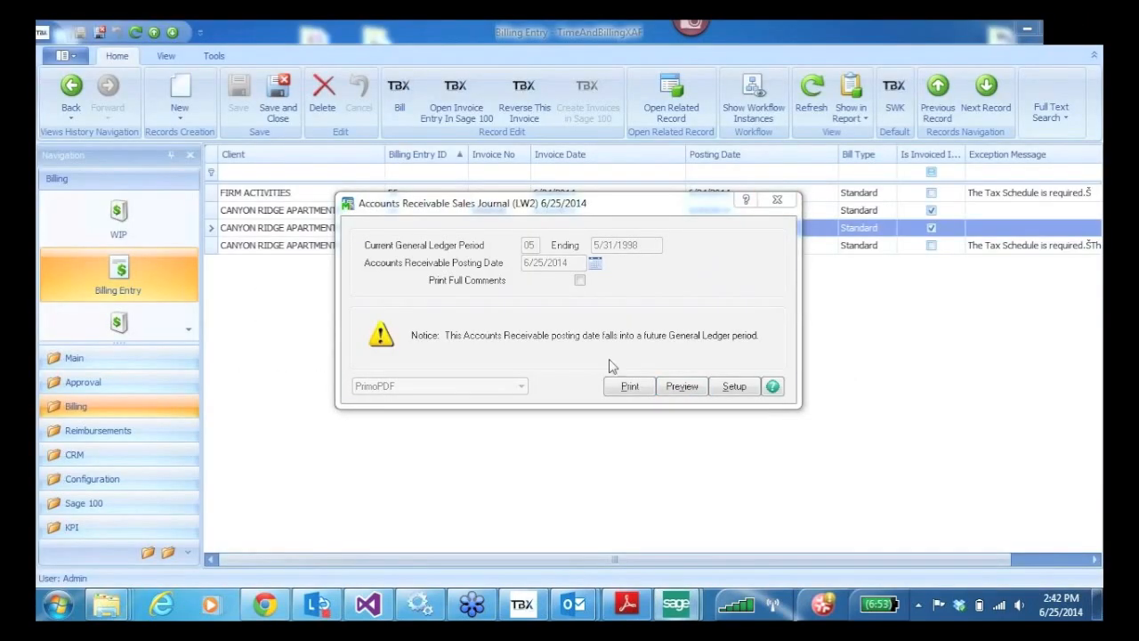
left_click(682, 385)
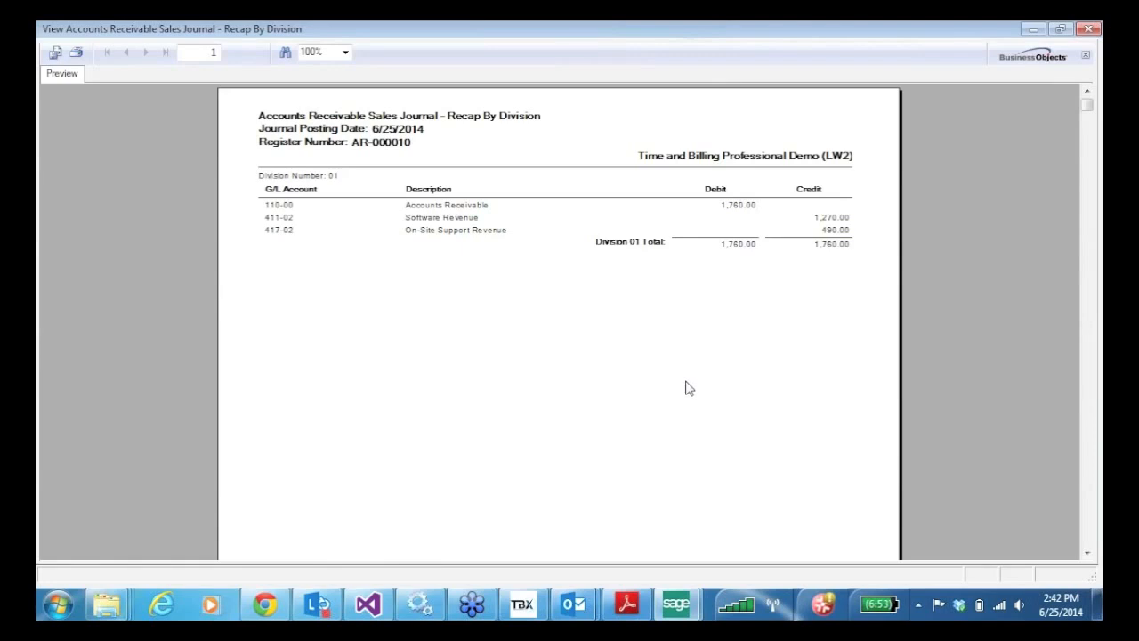
left_click(1086, 29)
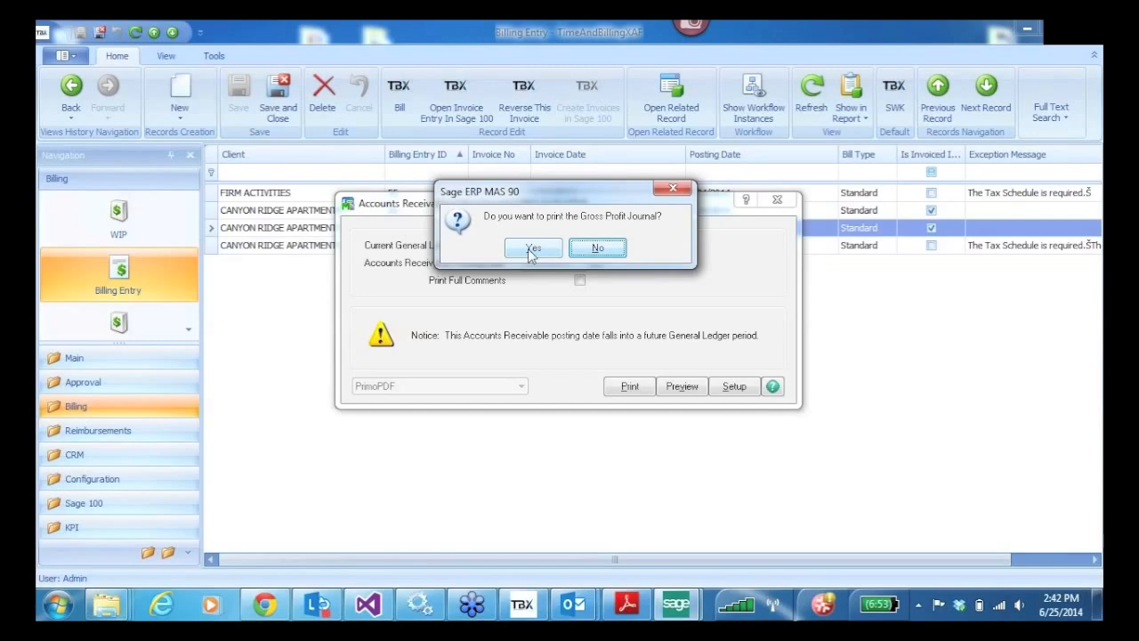
left_click(532, 250)
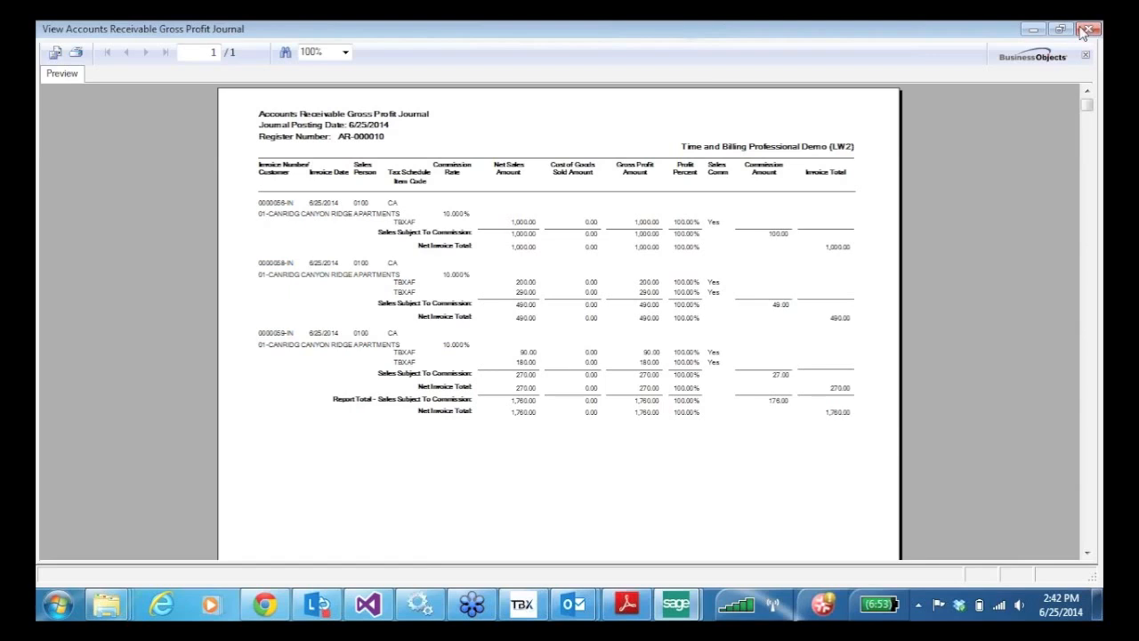
left_click(1087, 30)
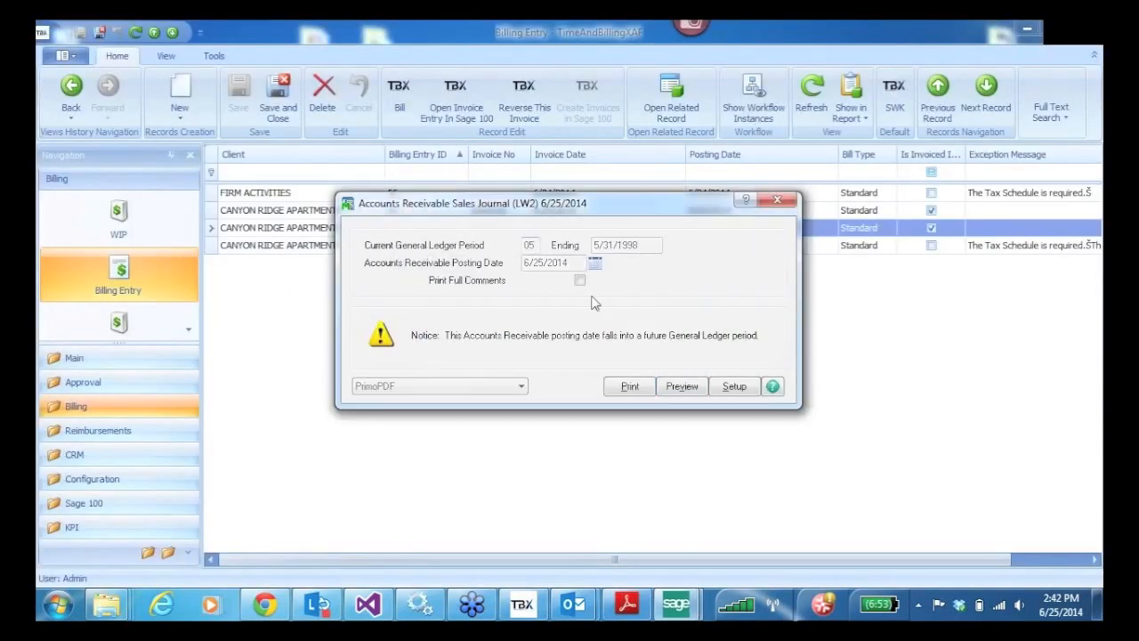
Preview the accounts receivable Daily Transaction Register and update it to post the invoices.
left_click(538, 248)
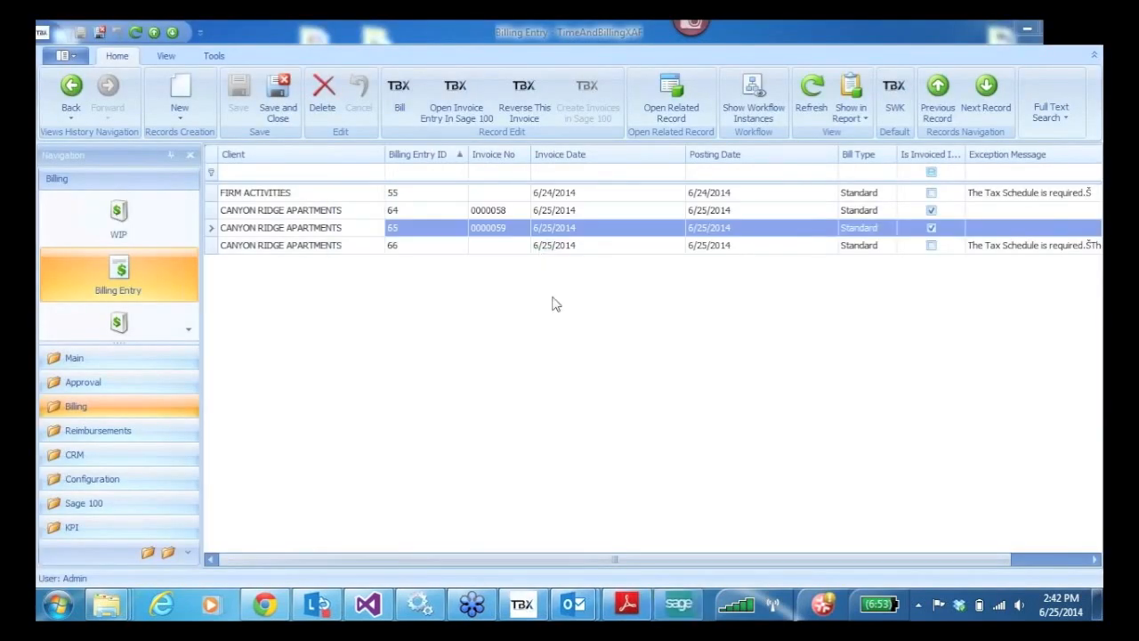
left_click(682, 355)
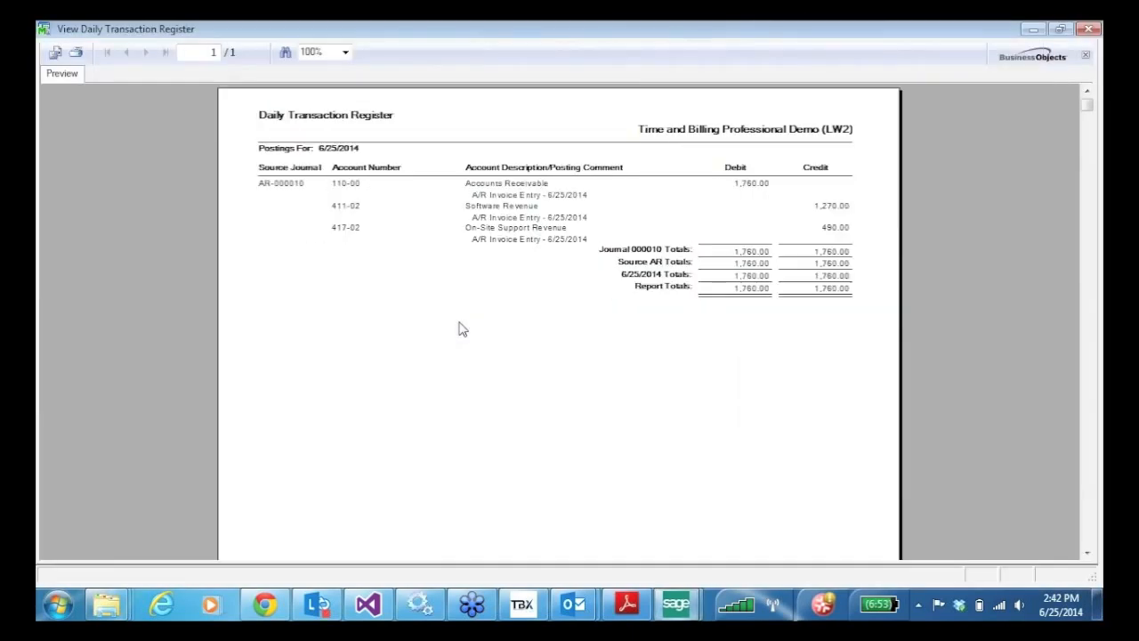
left_click(1082, 33)
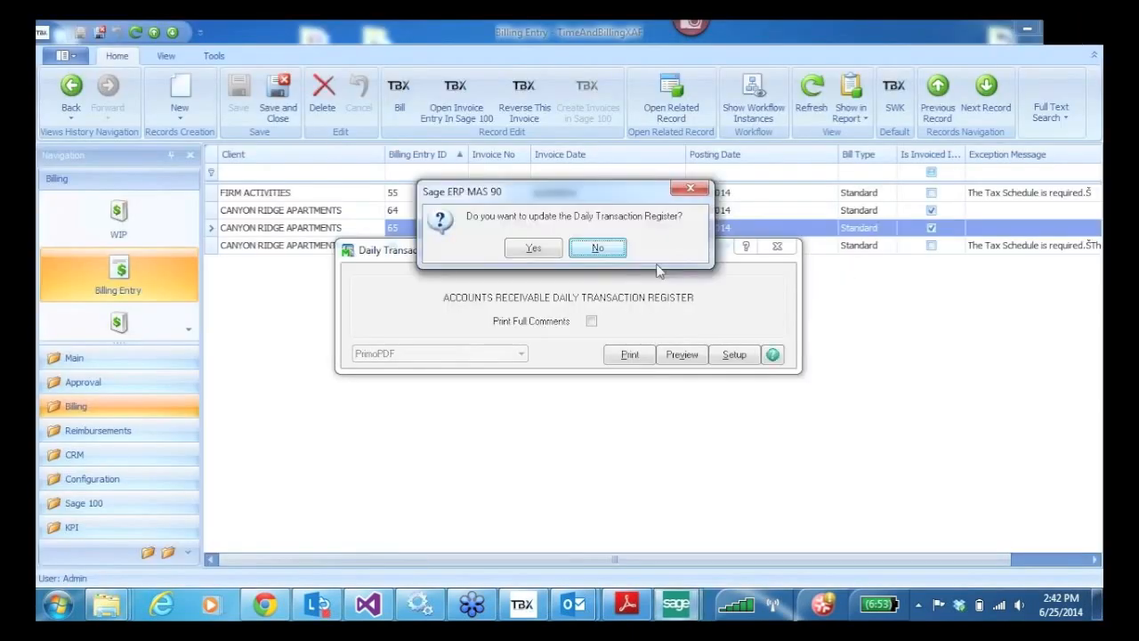
left_click(530, 249)
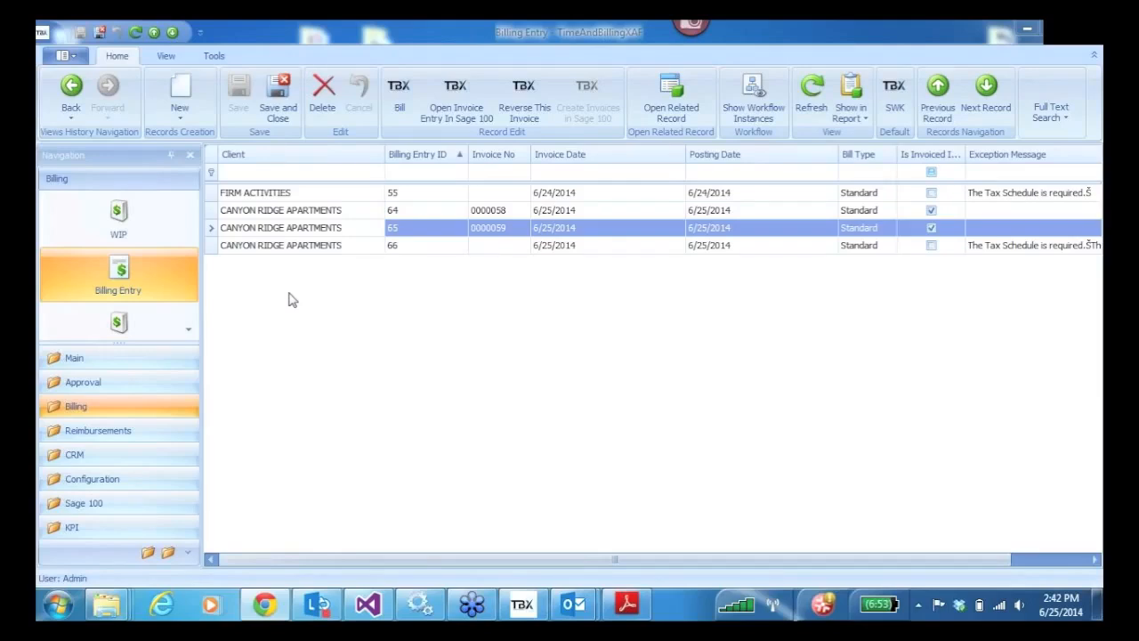
Open the Billing History view and open billing entry 65 for Canyon Ridge Apartments.
left_click(188, 331)
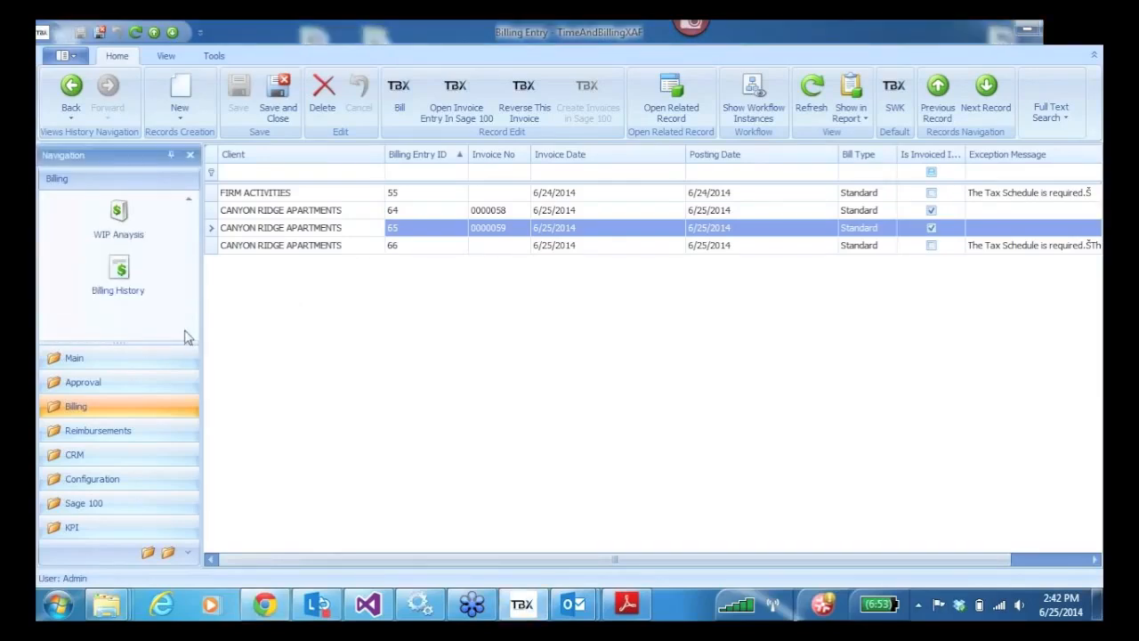
left_click(121, 278)
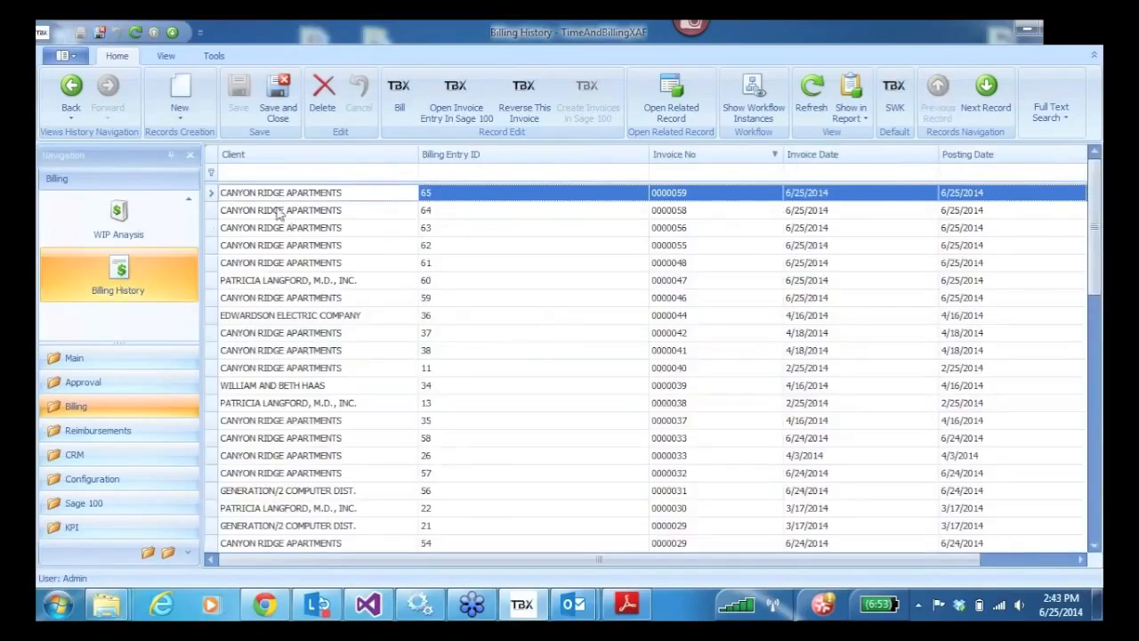
left_click(279, 212)
left_click(283, 199)
double_click(213, 193)
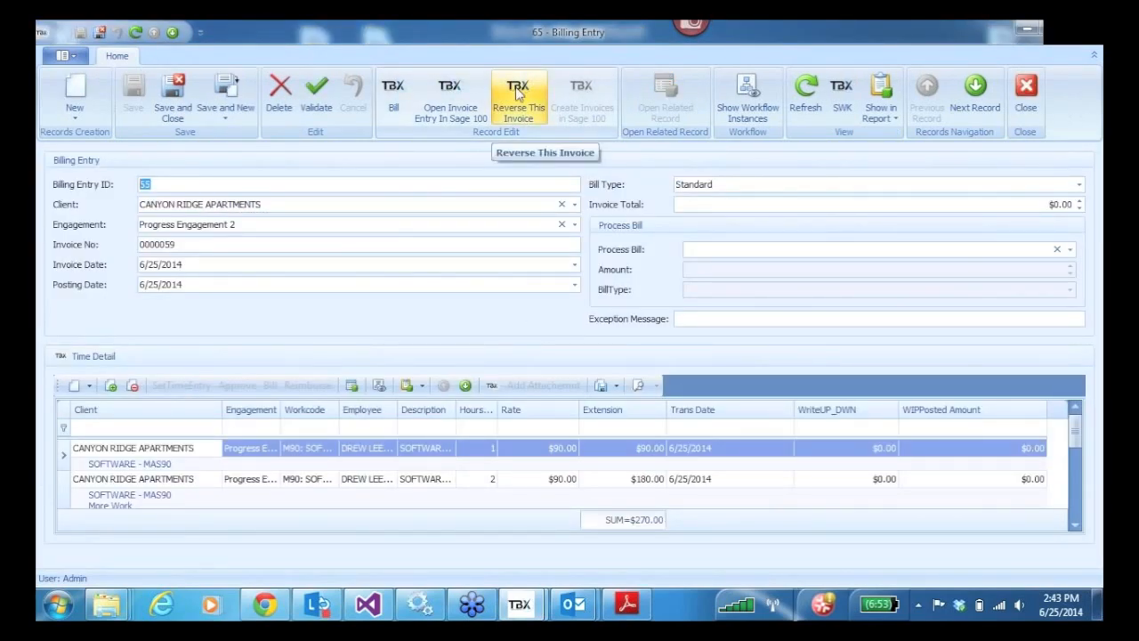
Reverse the invoice of billing entry 65 and look up the resulting credit memo in Sage 100 invoice entry.
left_click(519, 93)
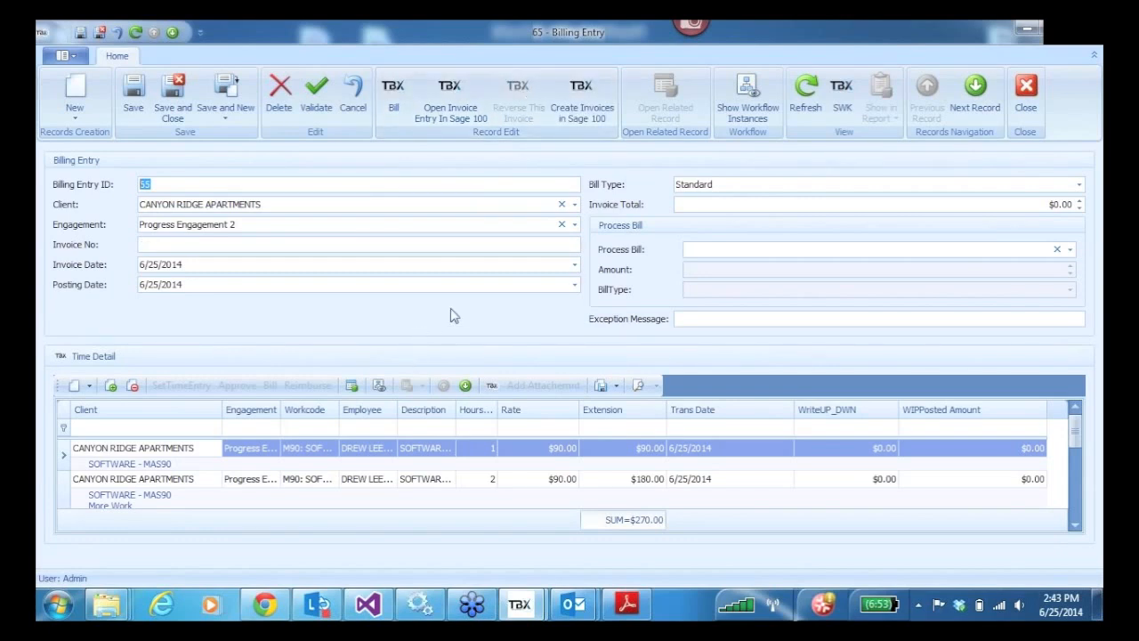
left_click(449, 98)
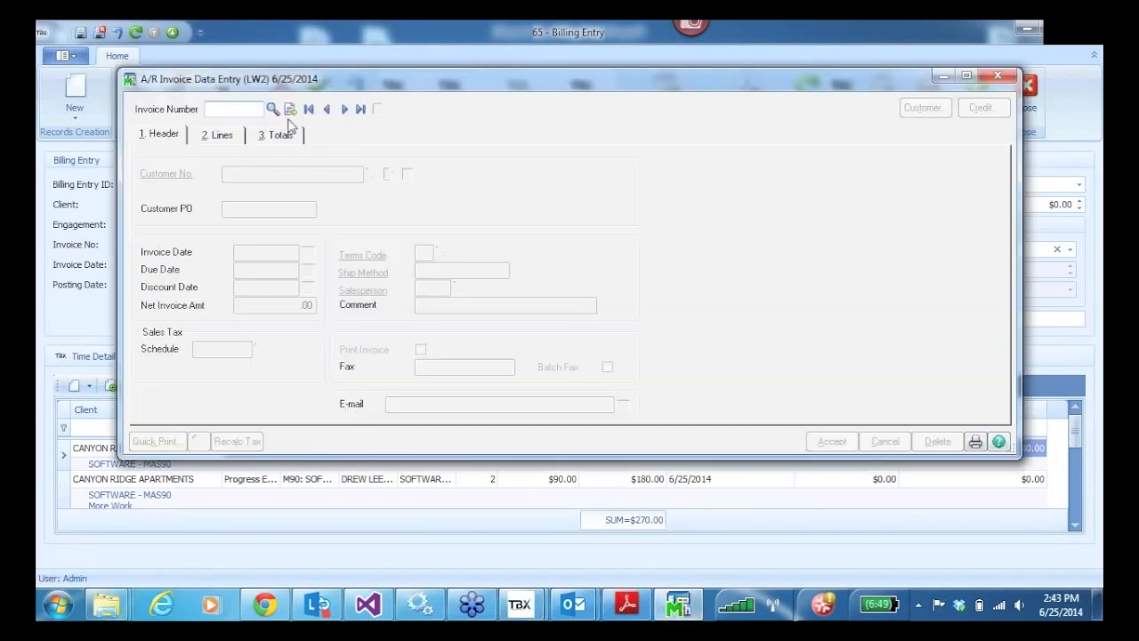
left_click(272, 109)
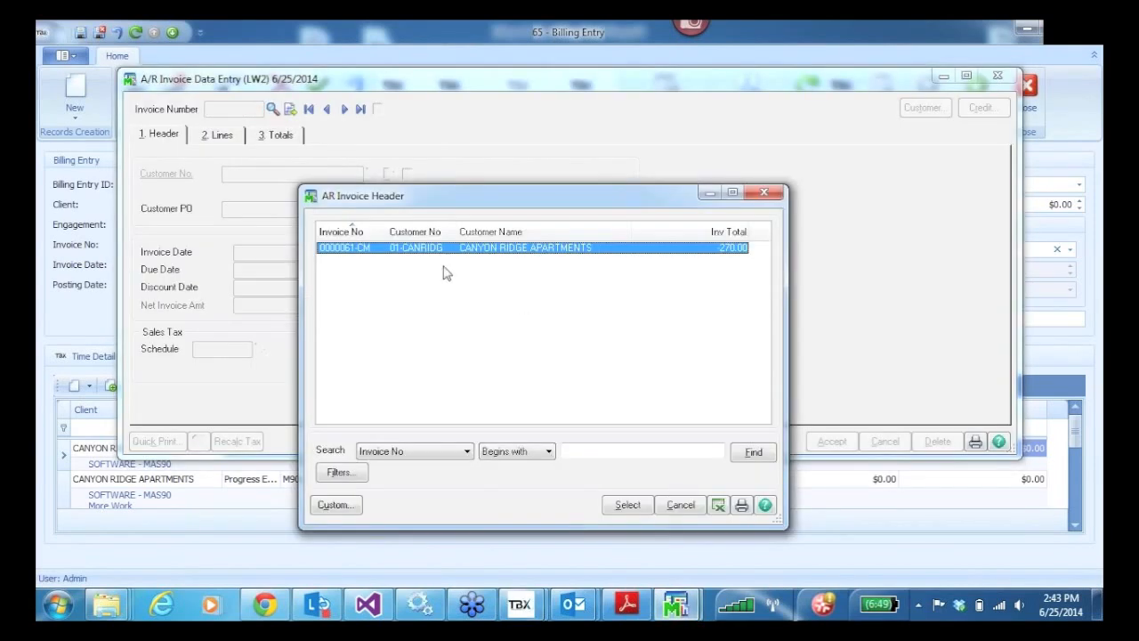
Reopen billing entry 65 from Billing History, set the rate of both time detail lines to $120.00, and save the entry.
left_click(764, 195)
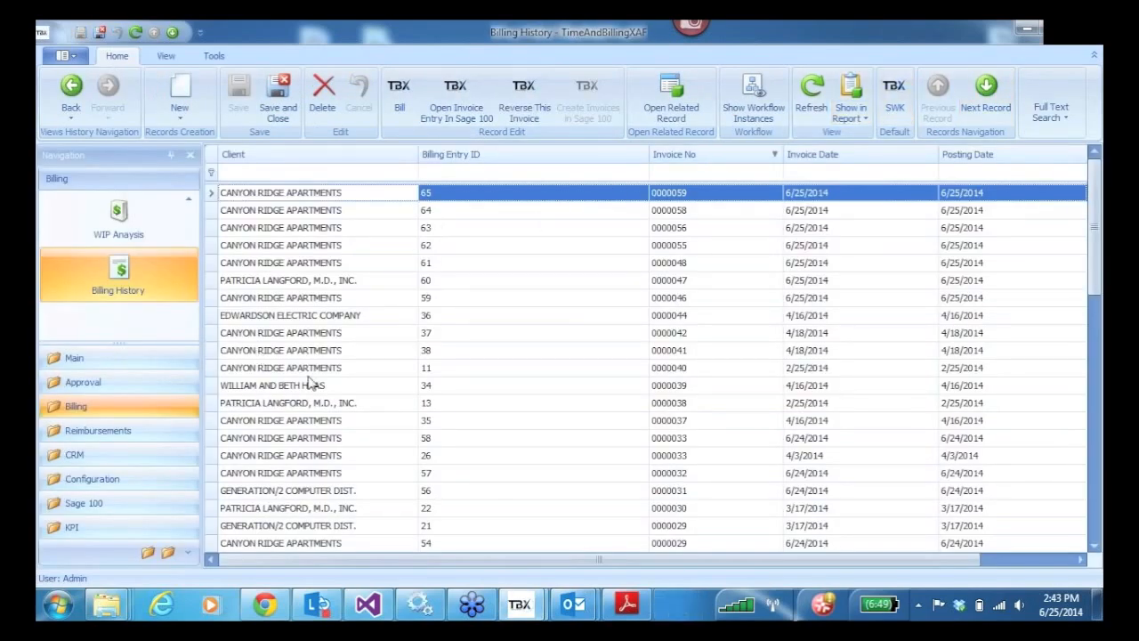
double_click(214, 194)
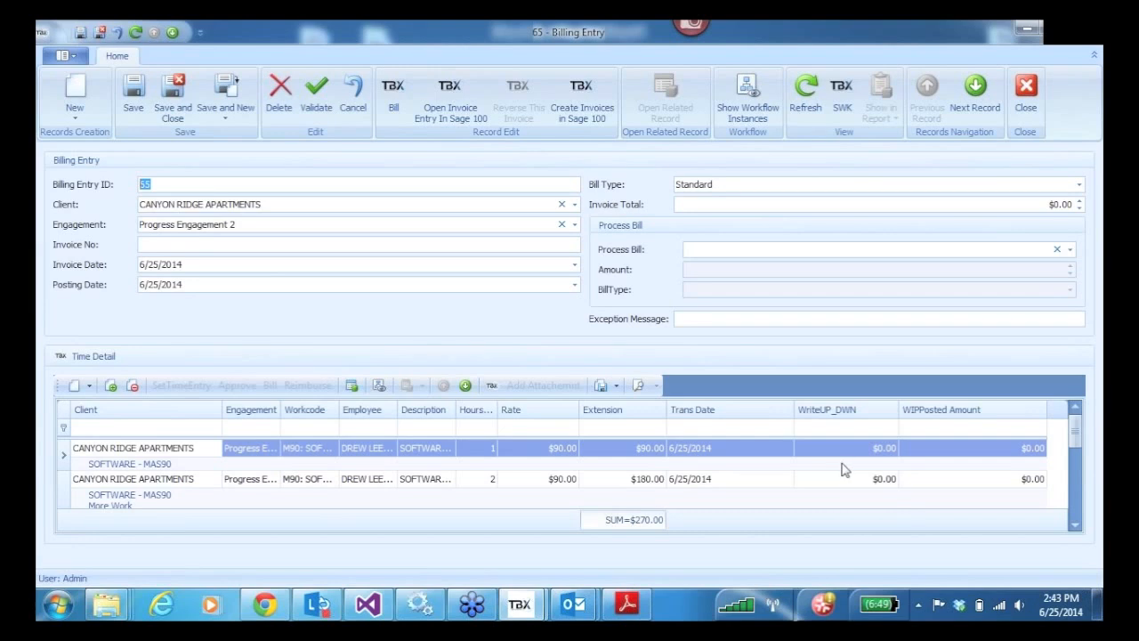
left_click(525, 452)
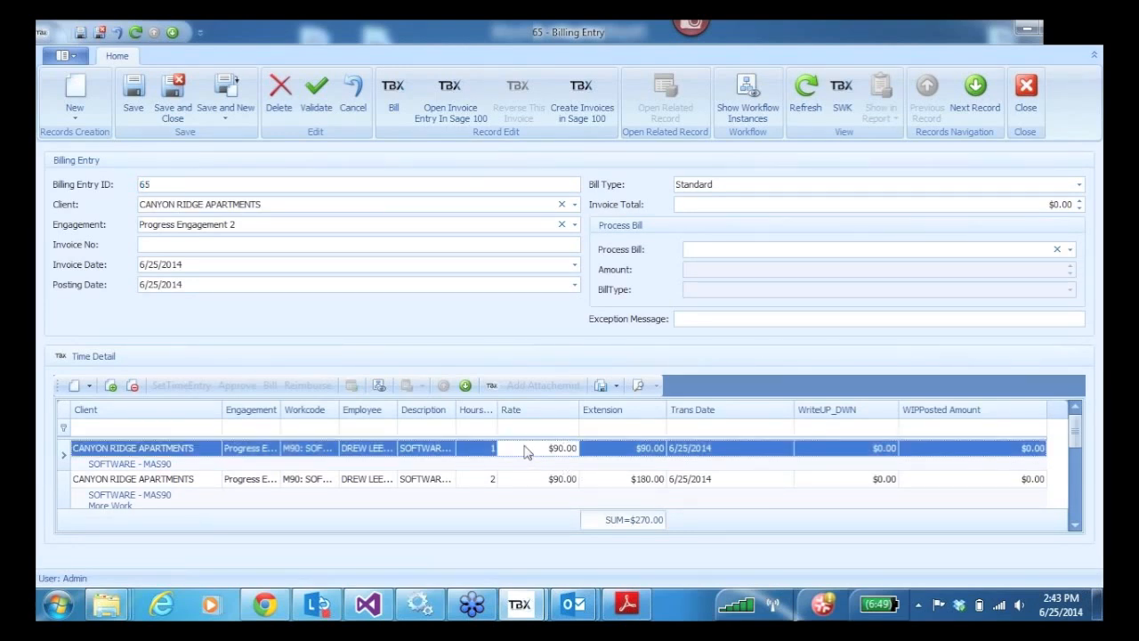
left_click(525, 450)
type("12")
left_click(526, 481)
left_click(525, 447)
left_click_drag(521, 448, 568, 449)
type("120")
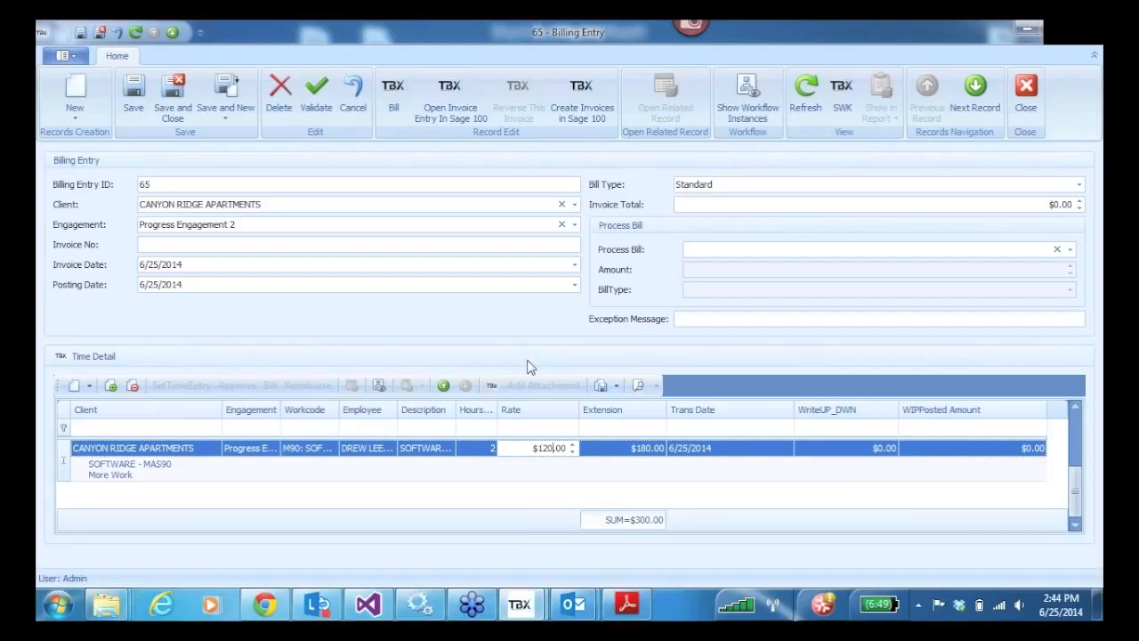
left_click(512, 478)
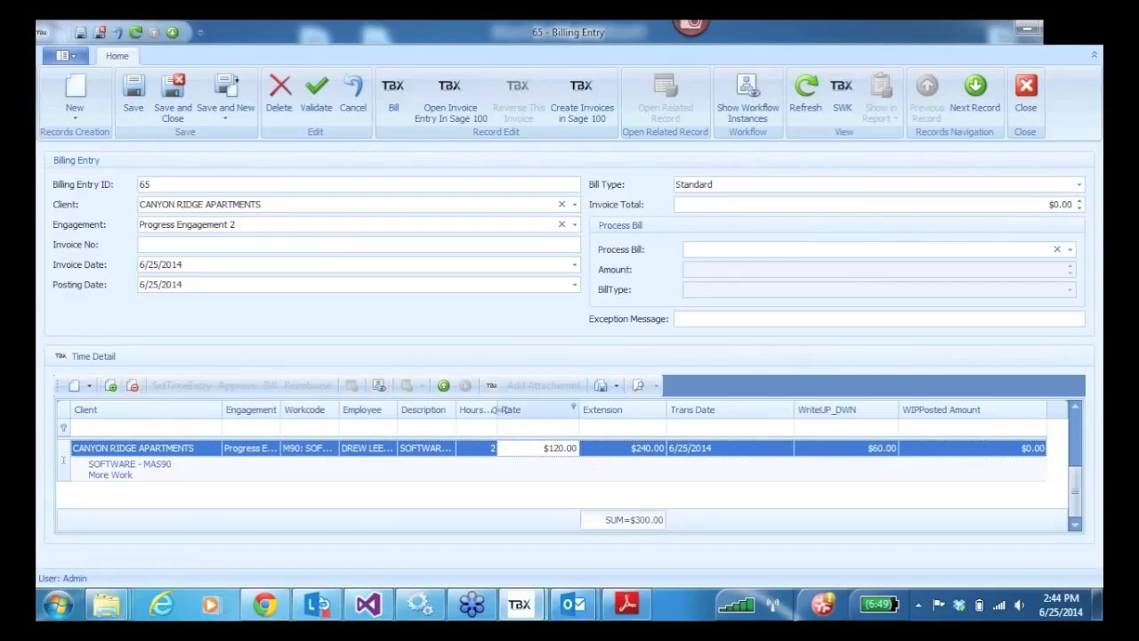
left_click(134, 91)
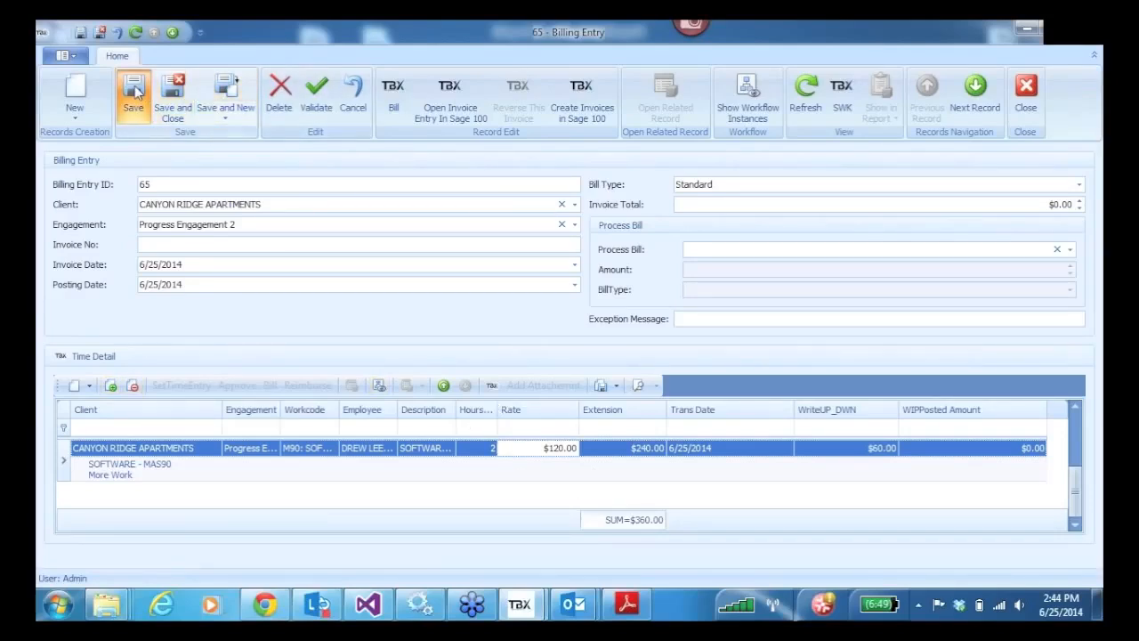
Create the Sage 100 invoice for billing entry 65 and look it up in A/R Invoice Data Entry.
left_click(585, 102)
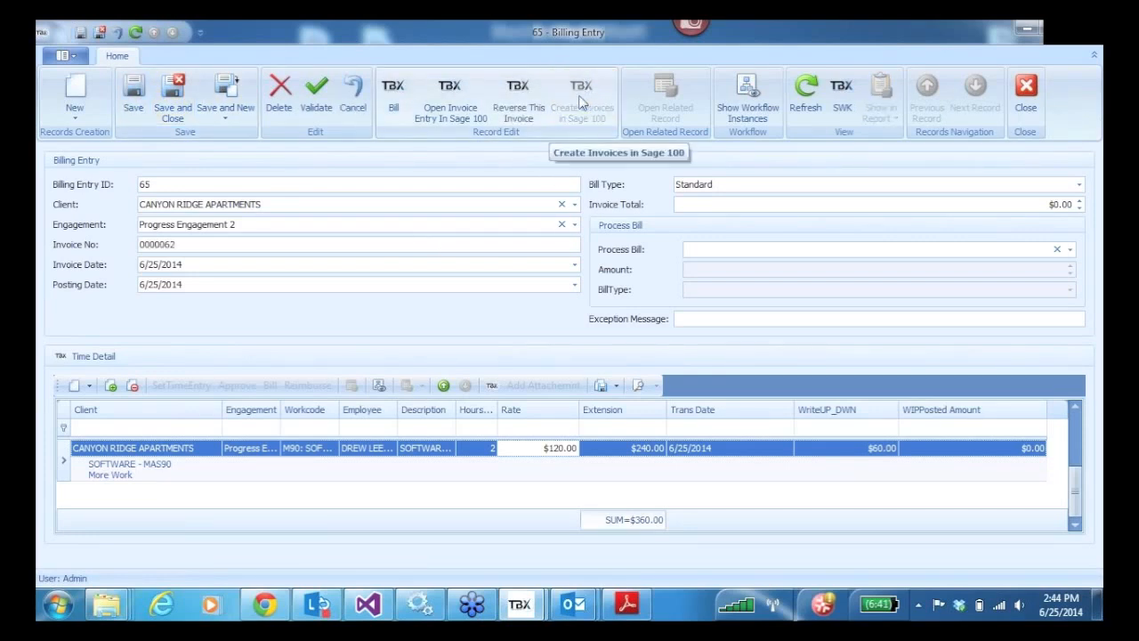
left_click(455, 105)
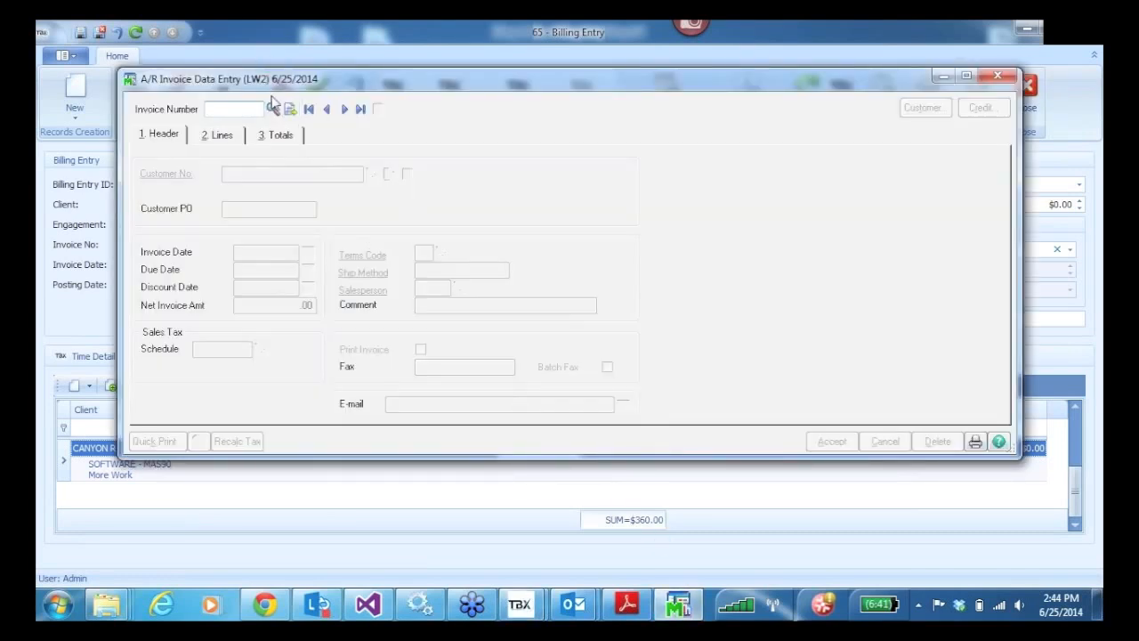
left_click(272, 108)
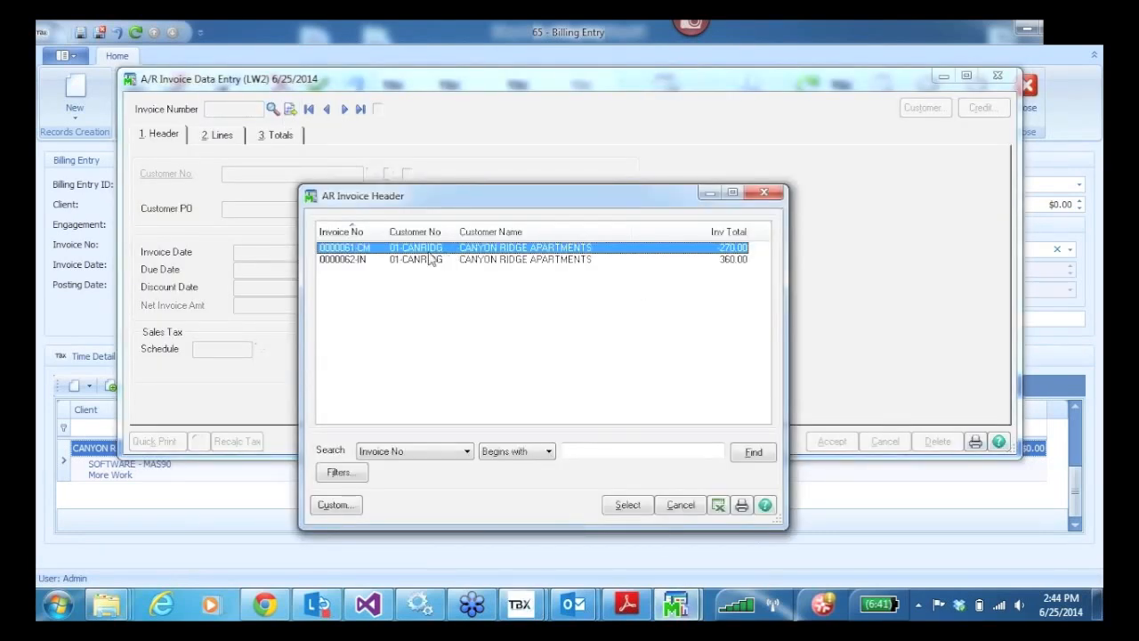
left_click(726, 260)
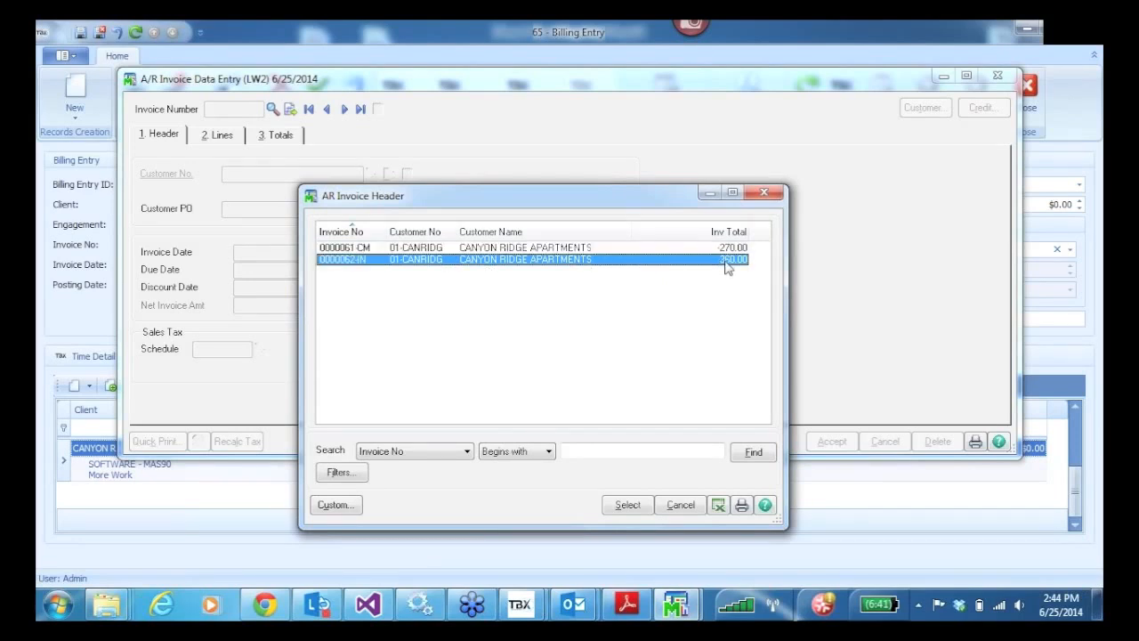
Open the Canyon Ridge Apartments credit memo in invoice entry and preview its printed form.
left_click(402, 249)
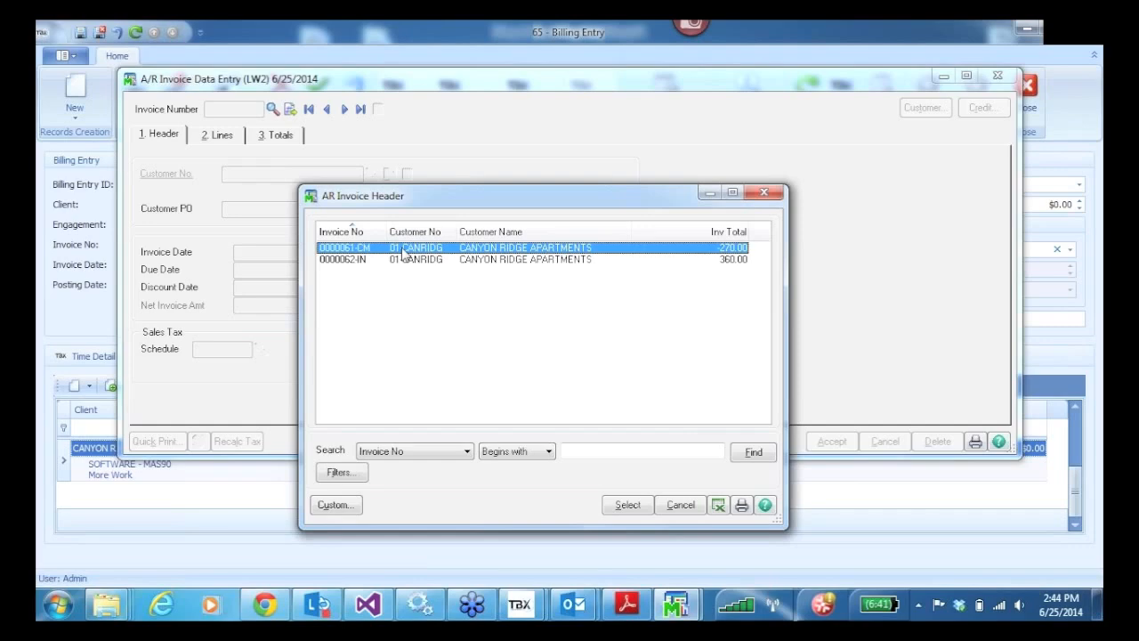
double_click(402, 251)
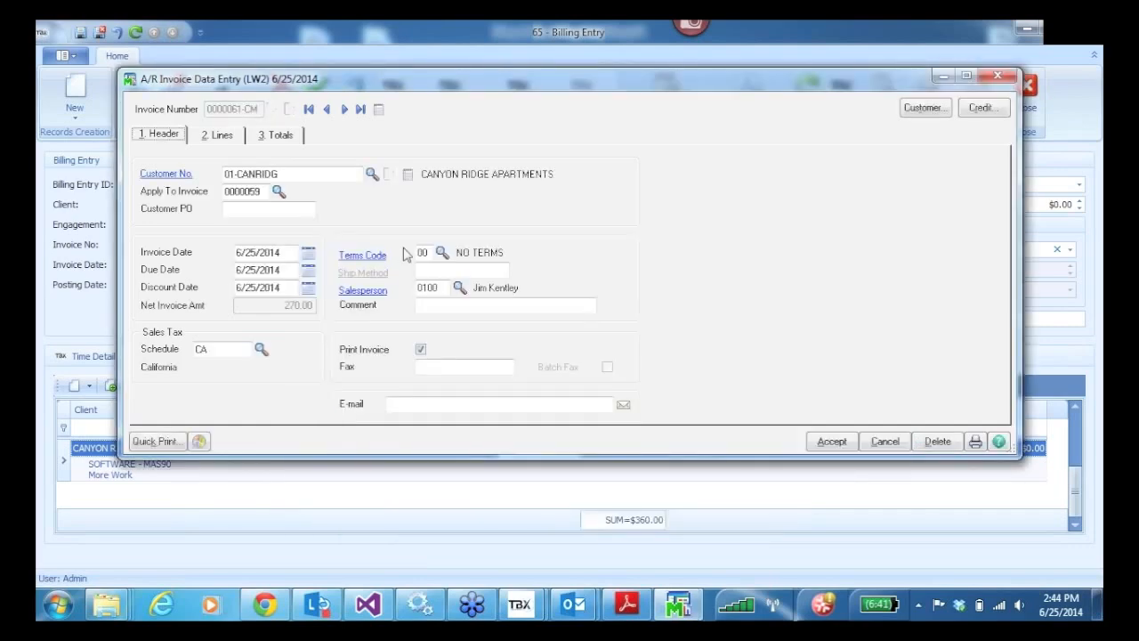
left_click(975, 442)
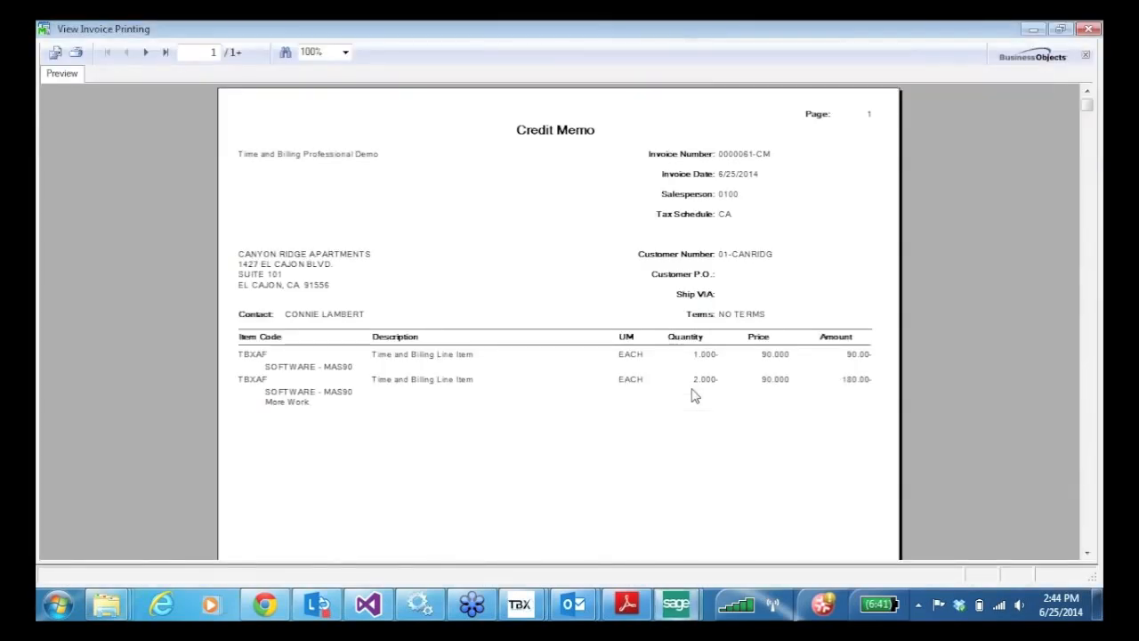
left_click(1089, 29)
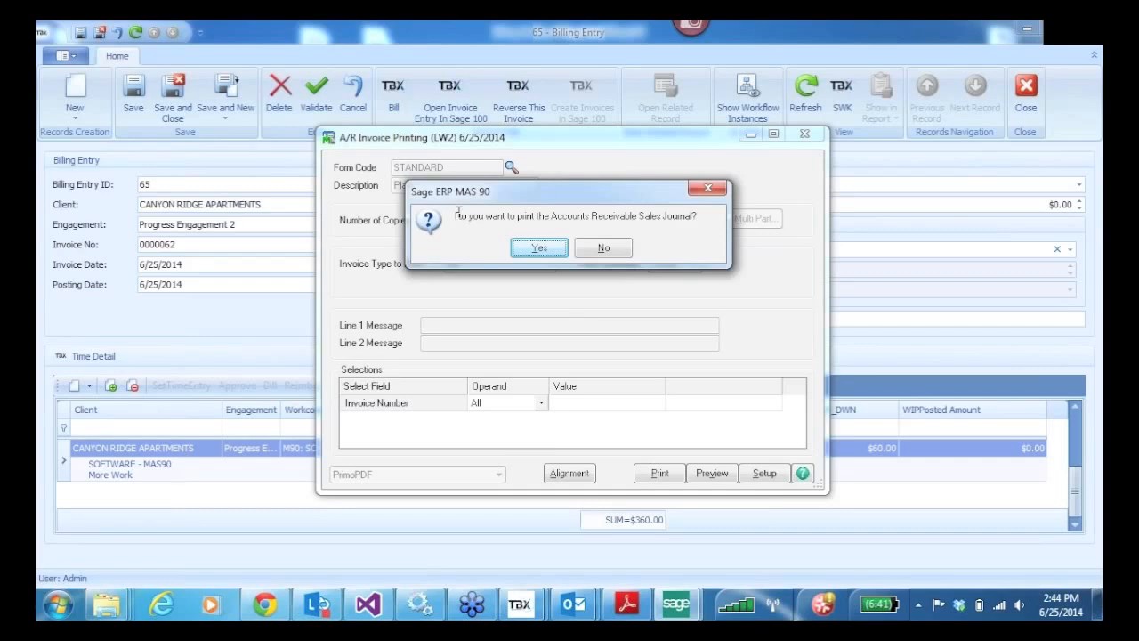
Preview the Accounts Receivable Sales Journal for posting date 6/25/2014, including its Recap By Division and the Gross Profit Journal.
left_click(539, 250)
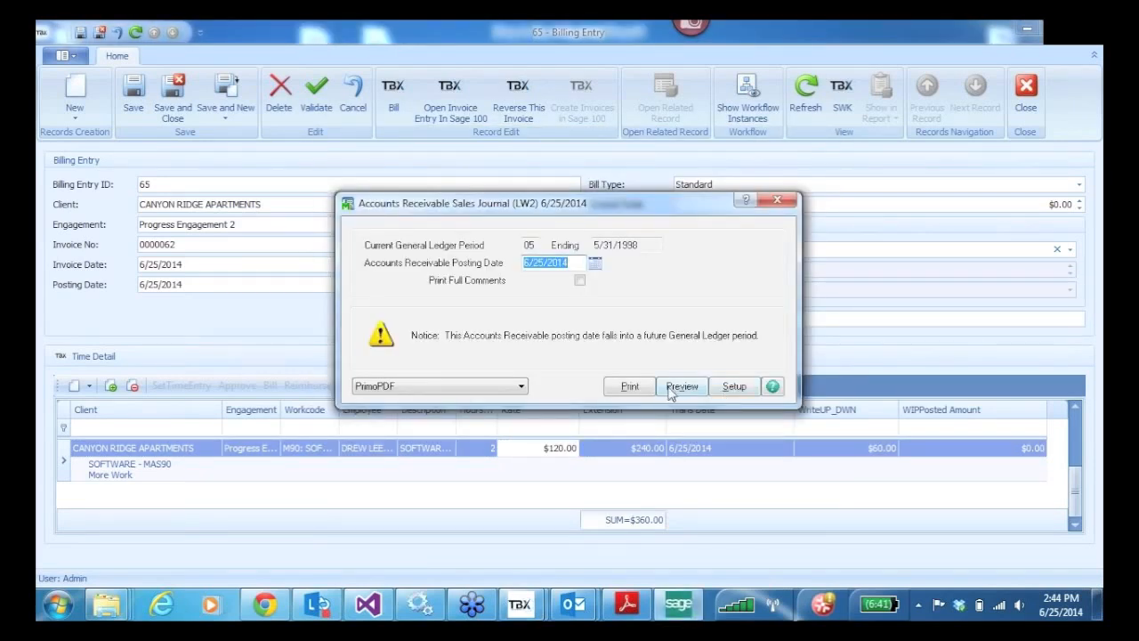
left_click(681, 392)
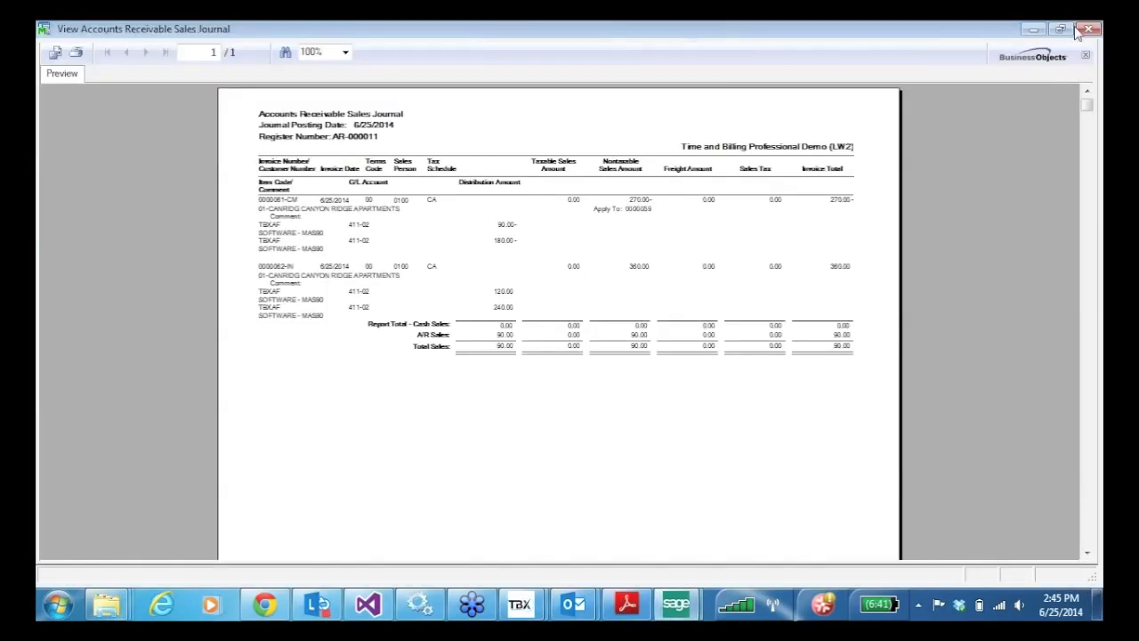
left_click(1081, 31)
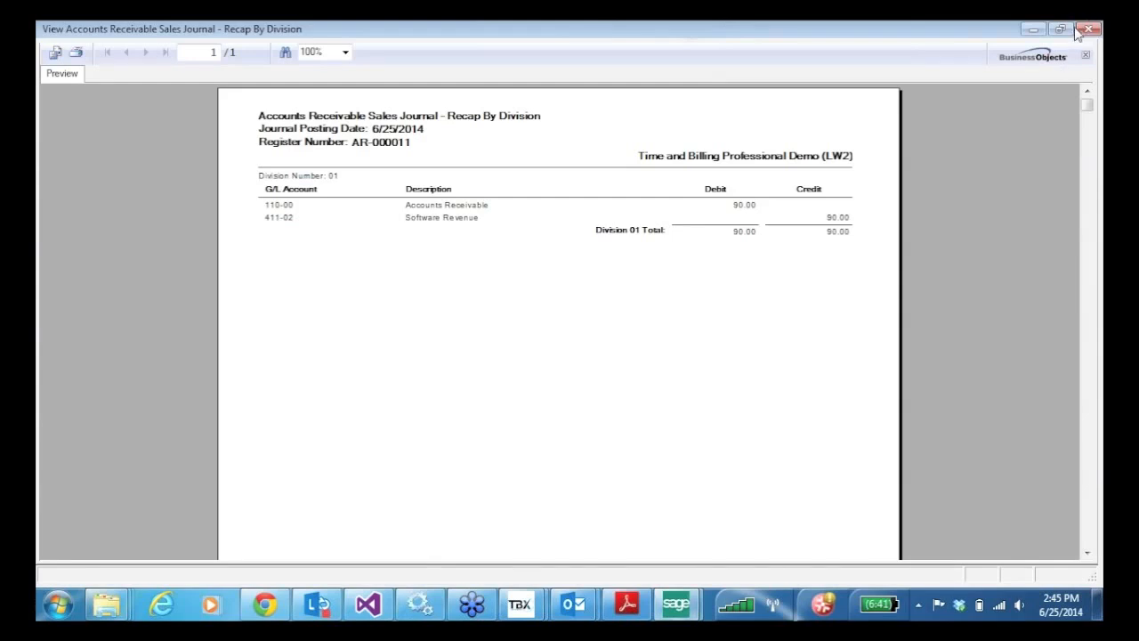
left_click(1079, 31)
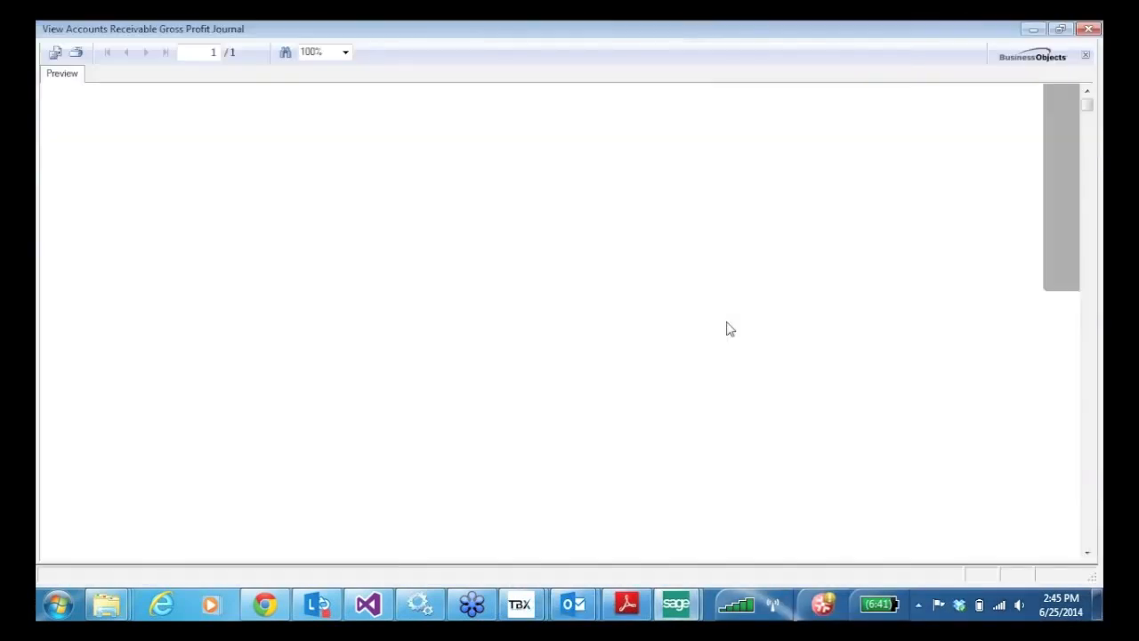
left_click(1087, 32)
Update the sales journal to post the credit memo and new invoice, previewing and updating the Daily Transaction Register.
left_click(541, 250)
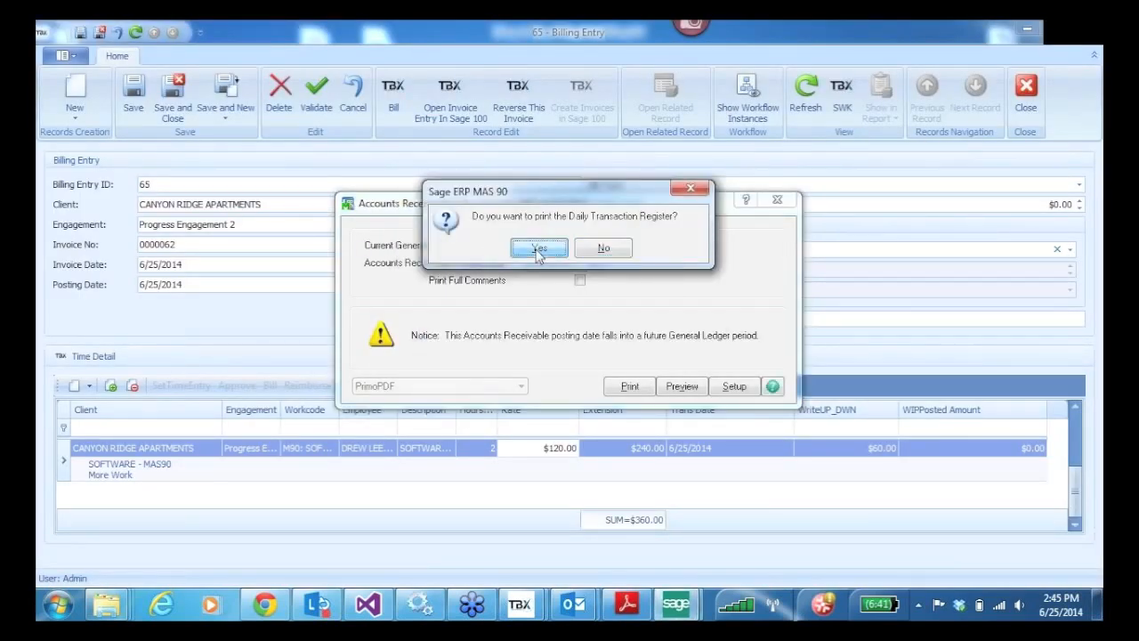
left_click(538, 250)
left_click(691, 358)
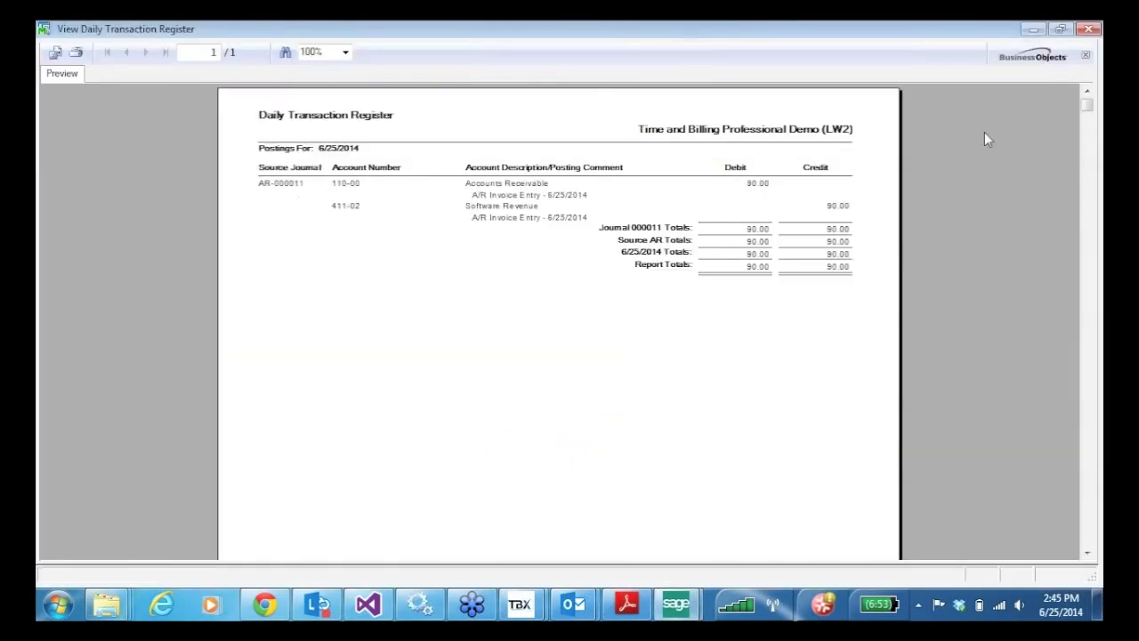
left_click(1087, 30)
left_click(531, 250)
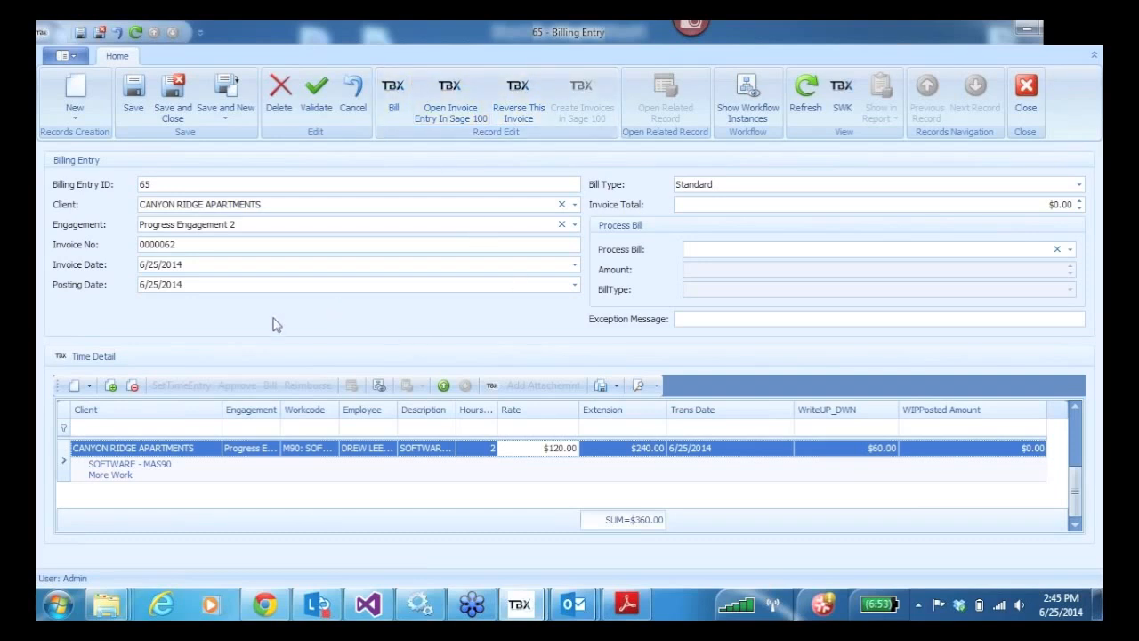
Save and close billing entry 65, and open Canyon Ridge Apartments' Progress Bill Engagement from the Engagement list in a maximized window.
left_click_drag(1076, 479, 1080, 444)
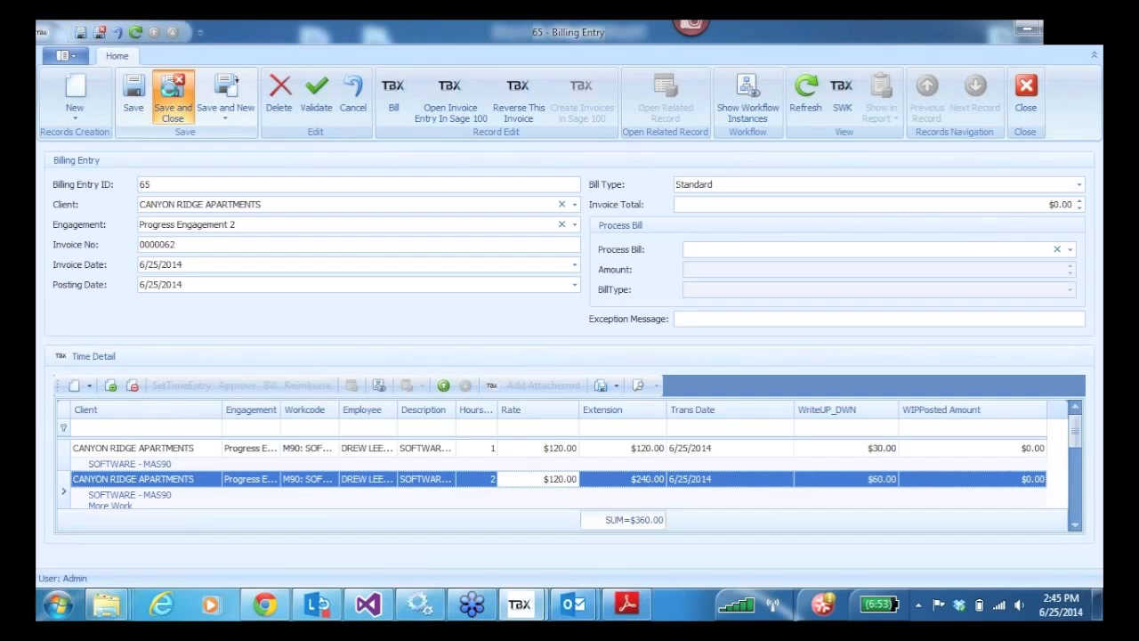
left_click(173, 93)
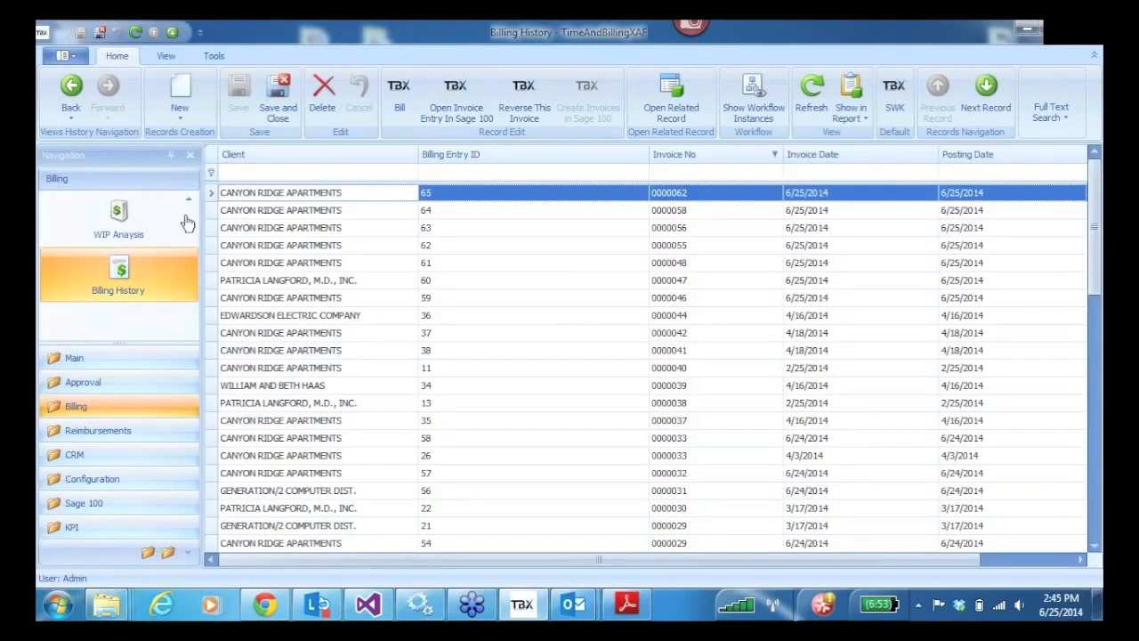
left_click(79, 360)
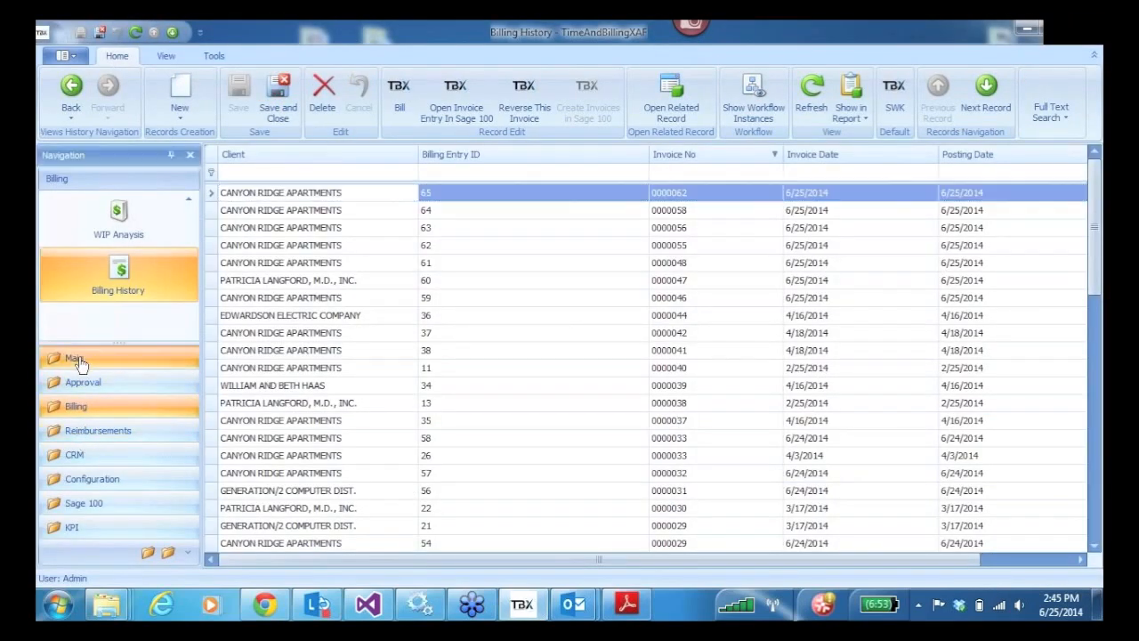
scroll(176, 331, "down", 2)
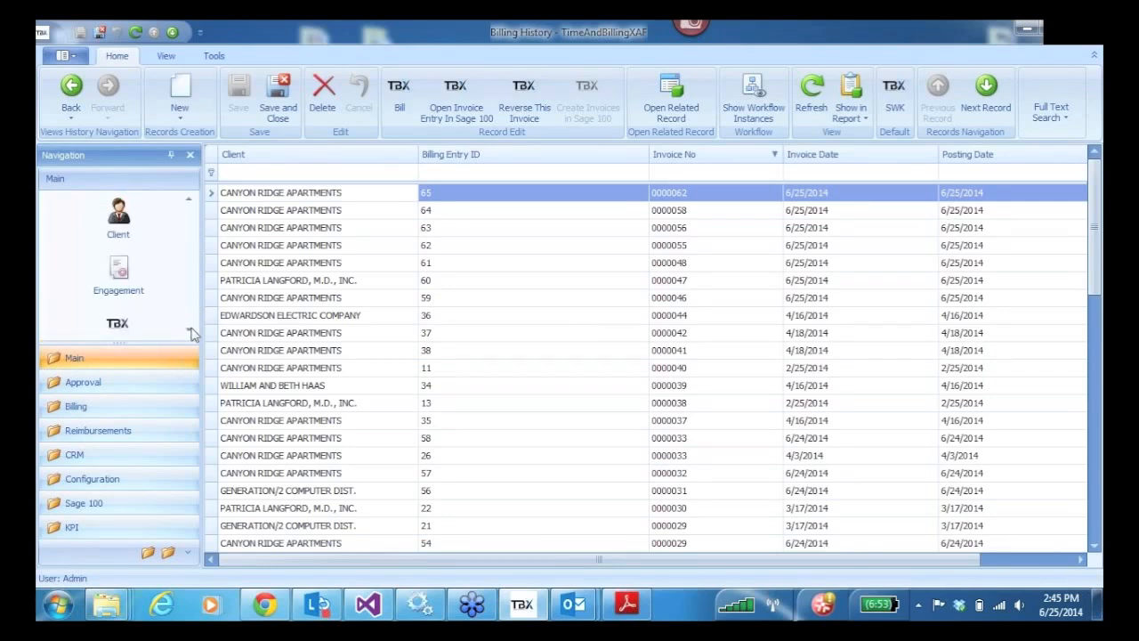
left_click(113, 276)
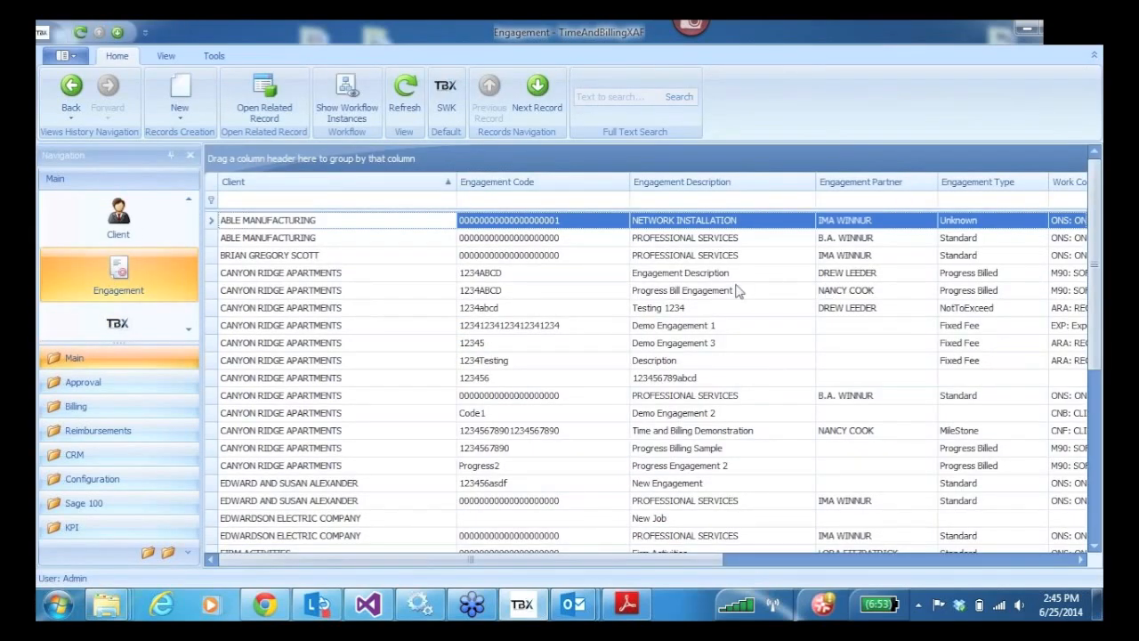
left_click(214, 292)
double_click(214, 296)
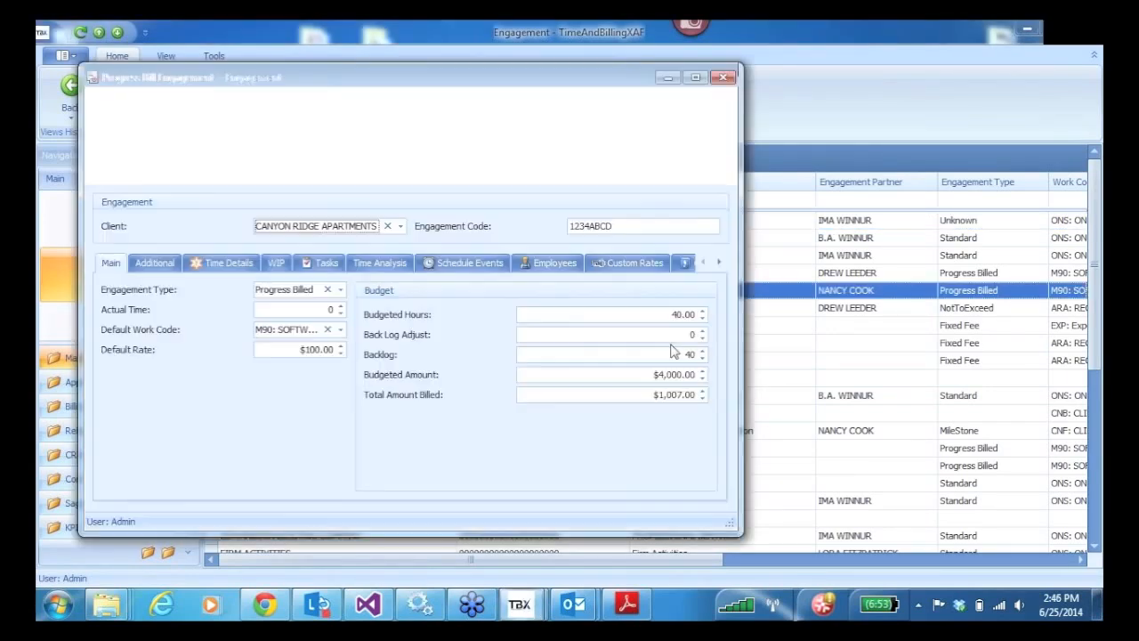
left_click(695, 77)
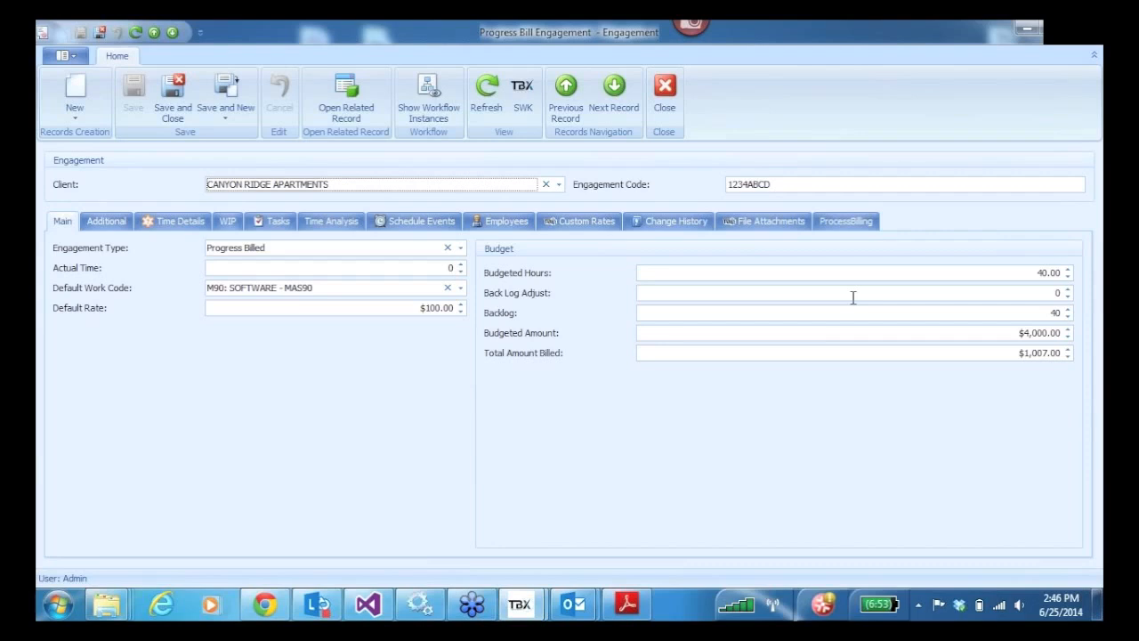
Review the available engagement types, keeping Progress Billed, and view the engagement's process billing records.
left_click(460, 247)
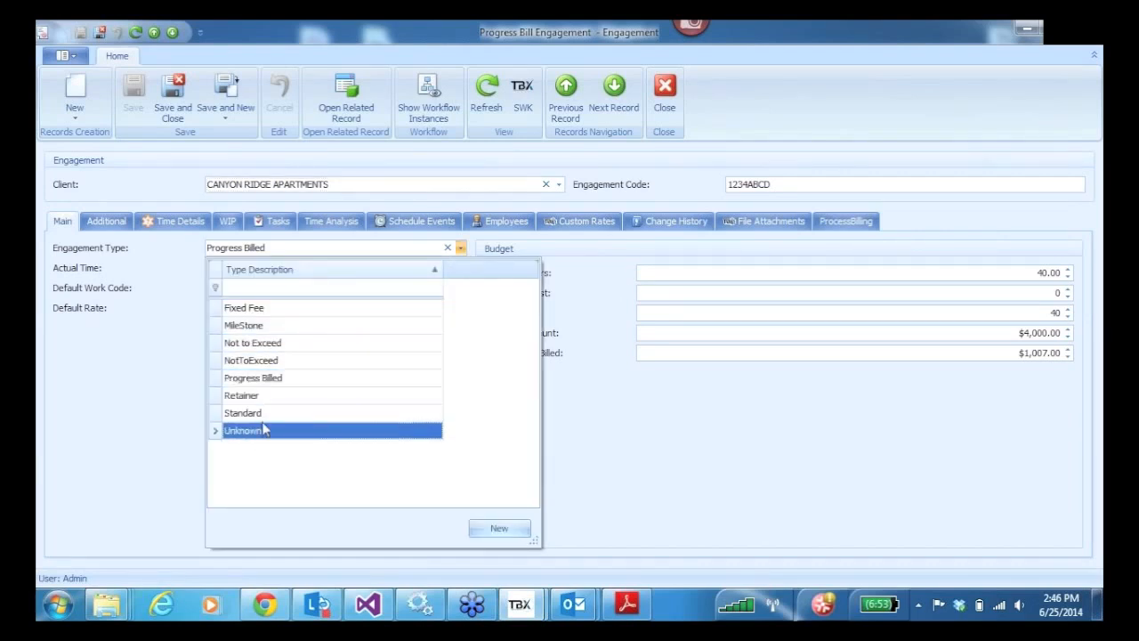
left_click(256, 379)
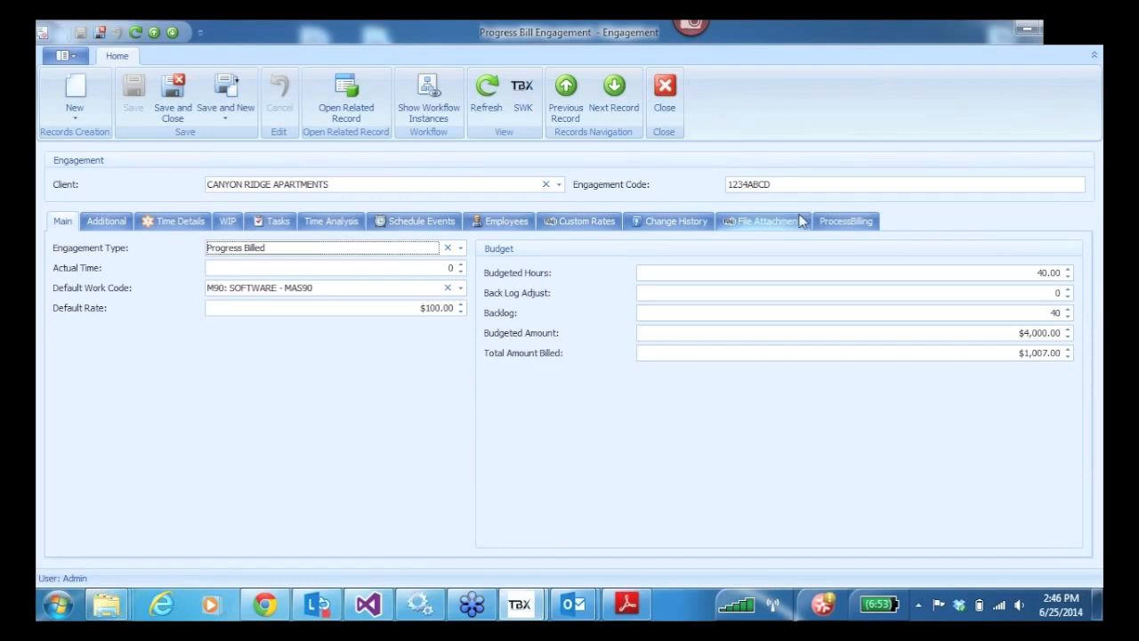
left_click(845, 224)
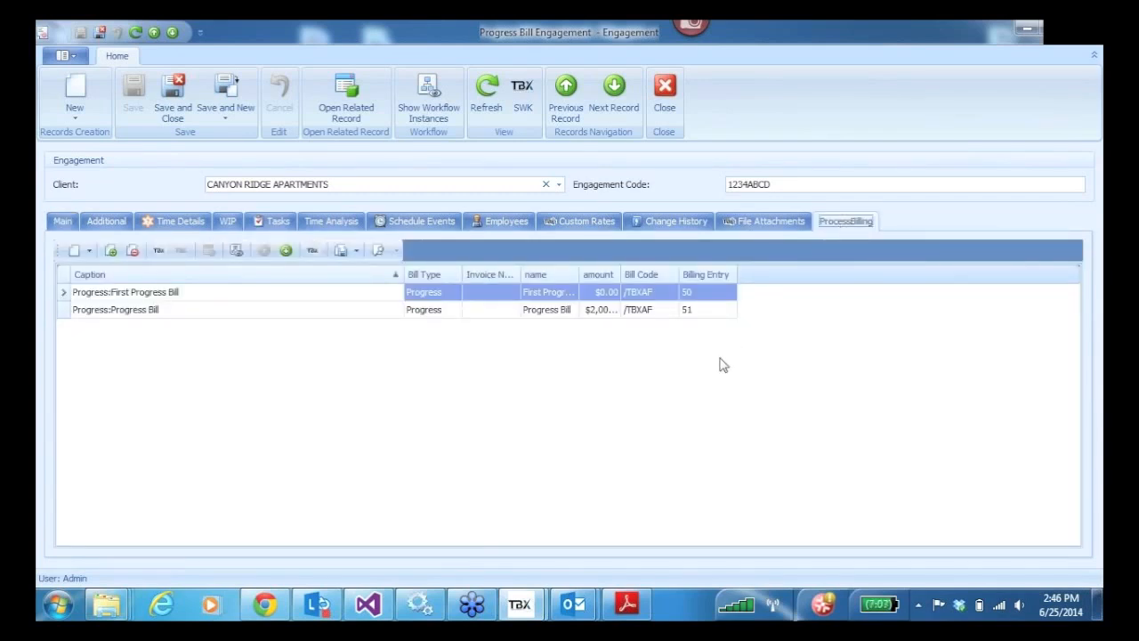
Go to the next engagement, Testing 1234, and set its engagement type to Progress Billed.
left_click(610, 87)
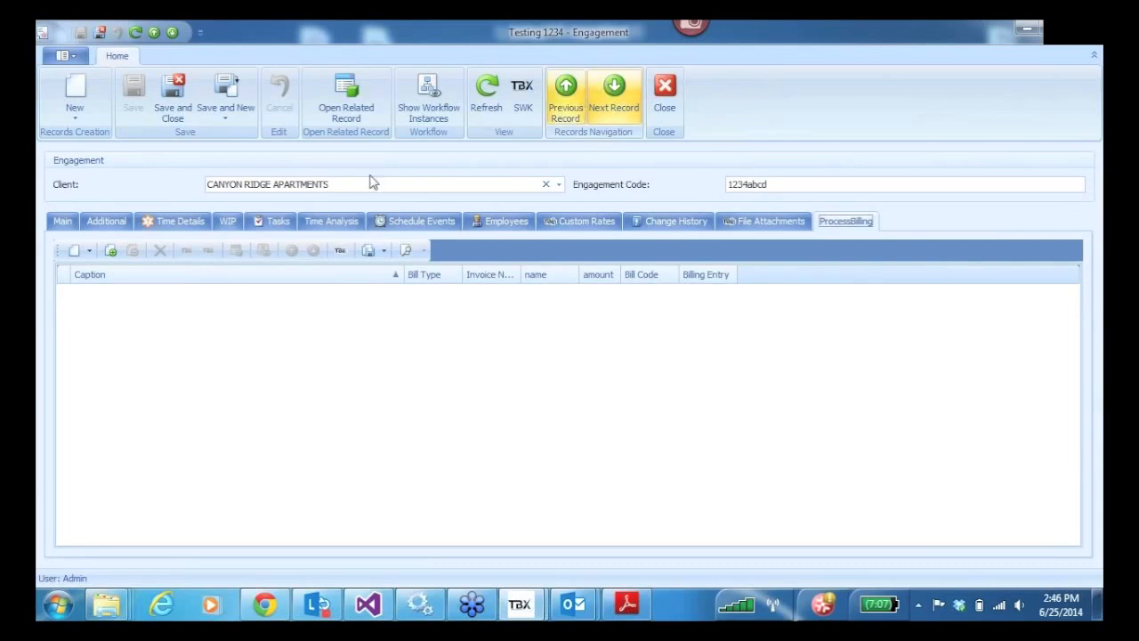
left_click(62, 223)
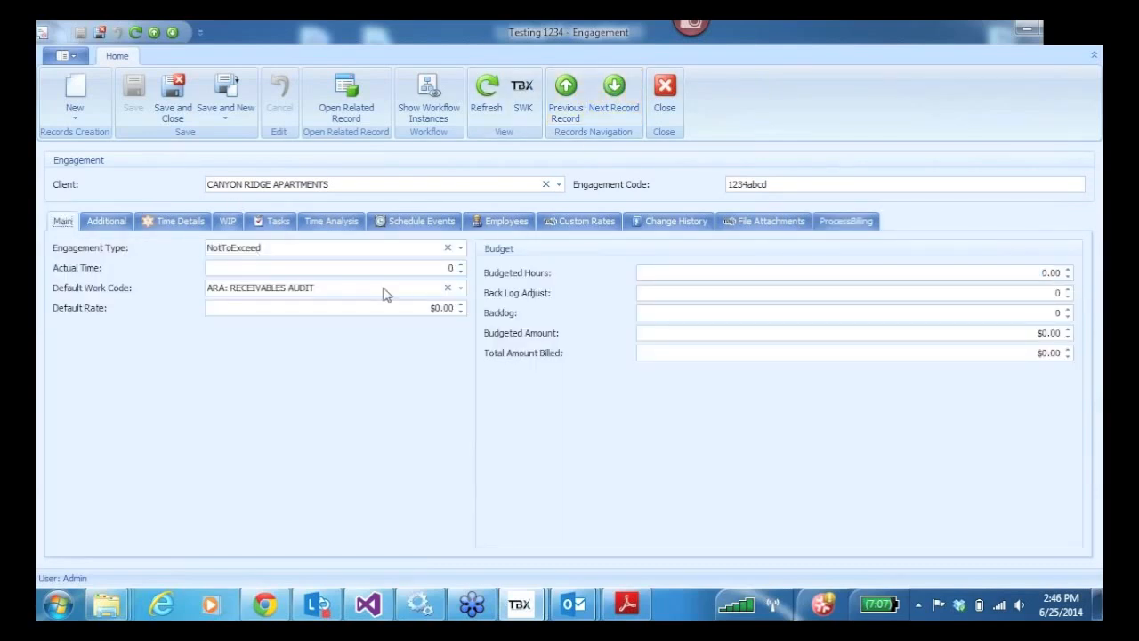
left_click(461, 249)
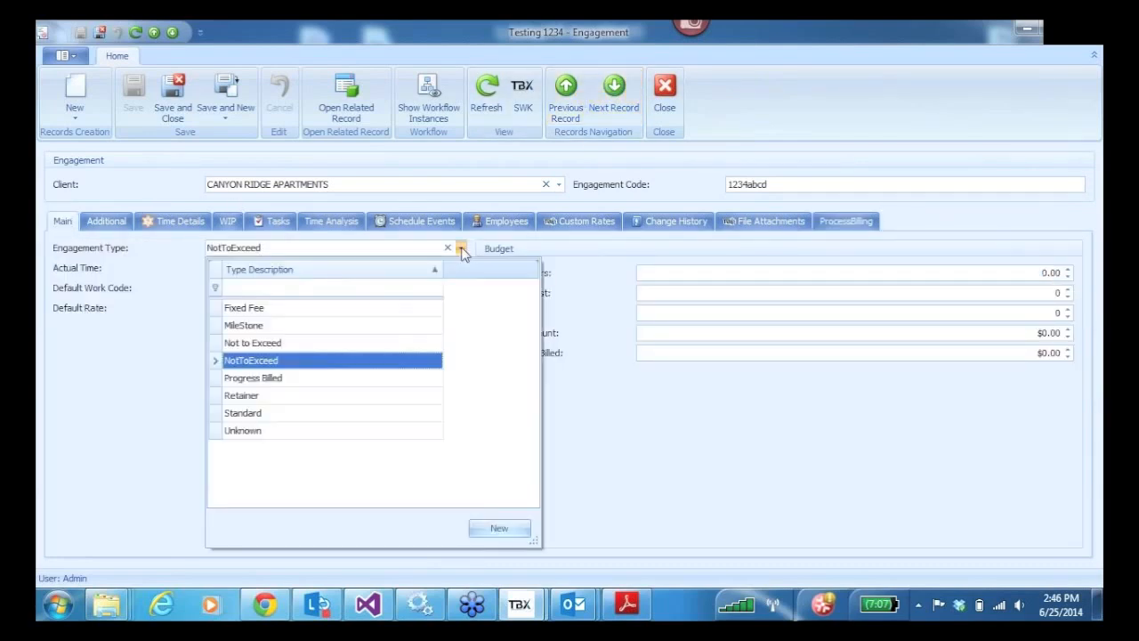
left_click(267, 379)
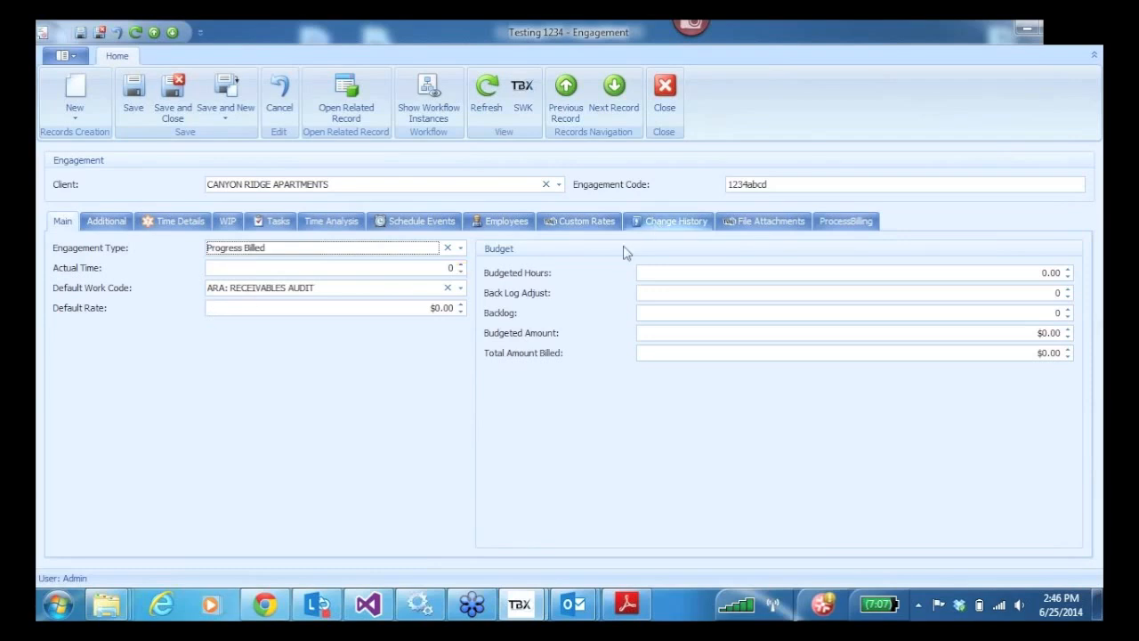
Create a process bill for the Testing 1234 engagement with bill type Progress and an amount of $1,000.00.
left_click(846, 225)
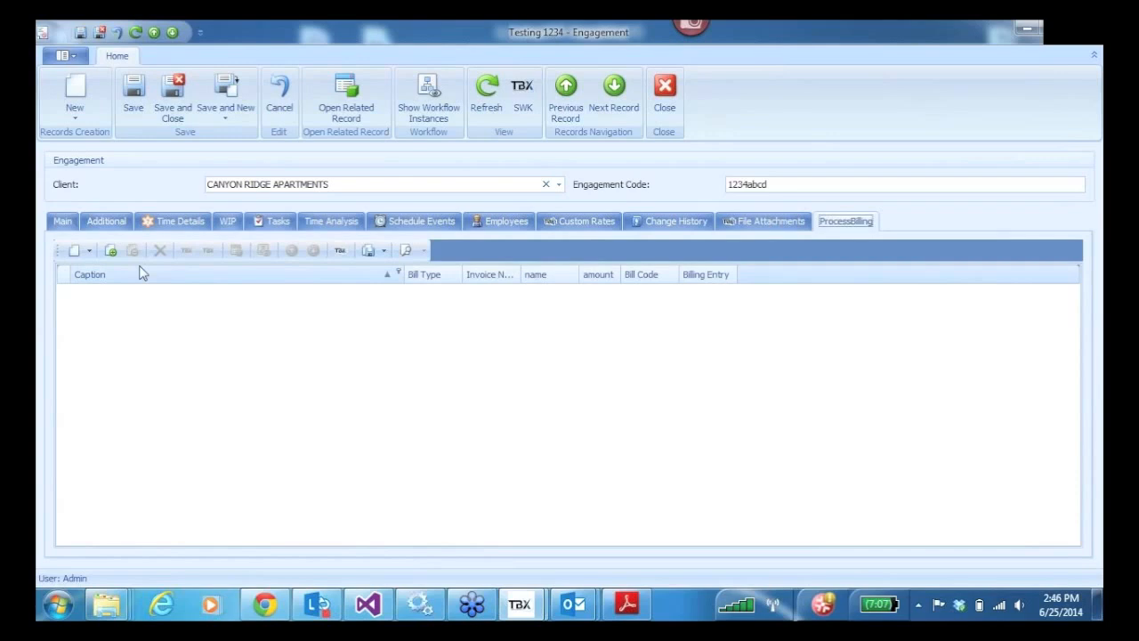
left_click(76, 252)
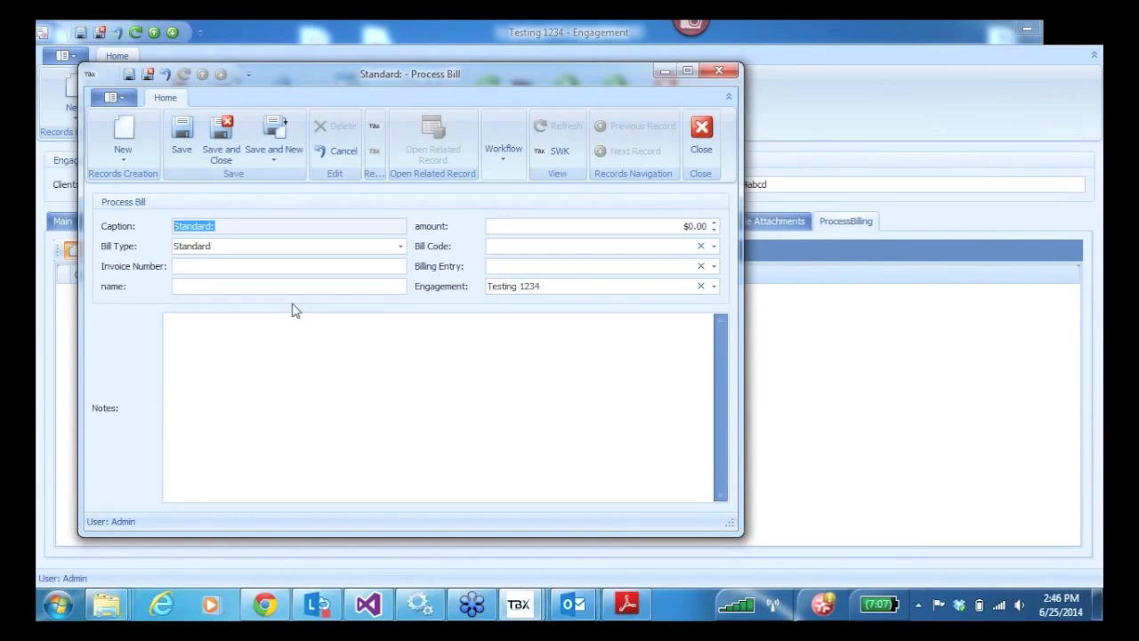
left_click(400, 245)
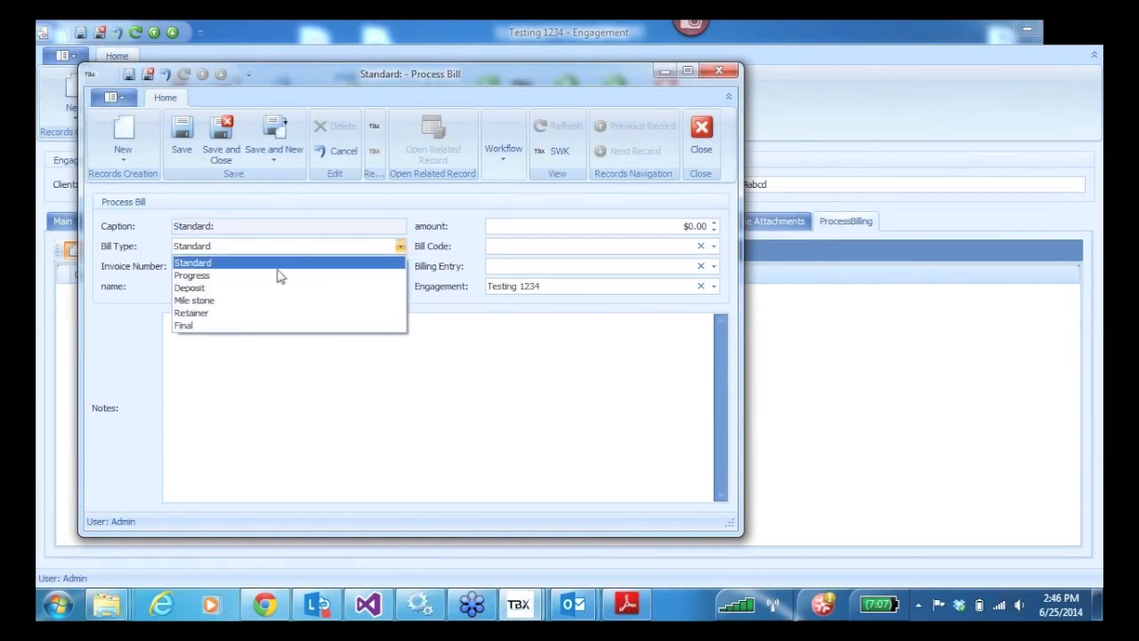
left_click(254, 276)
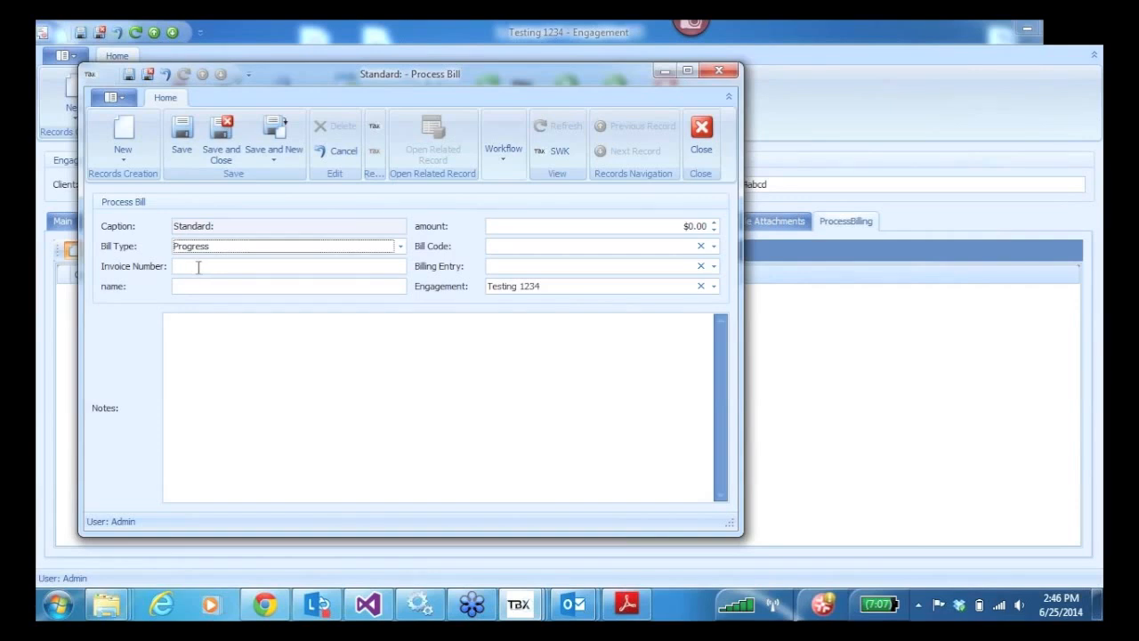
mouse_move(182, 285)
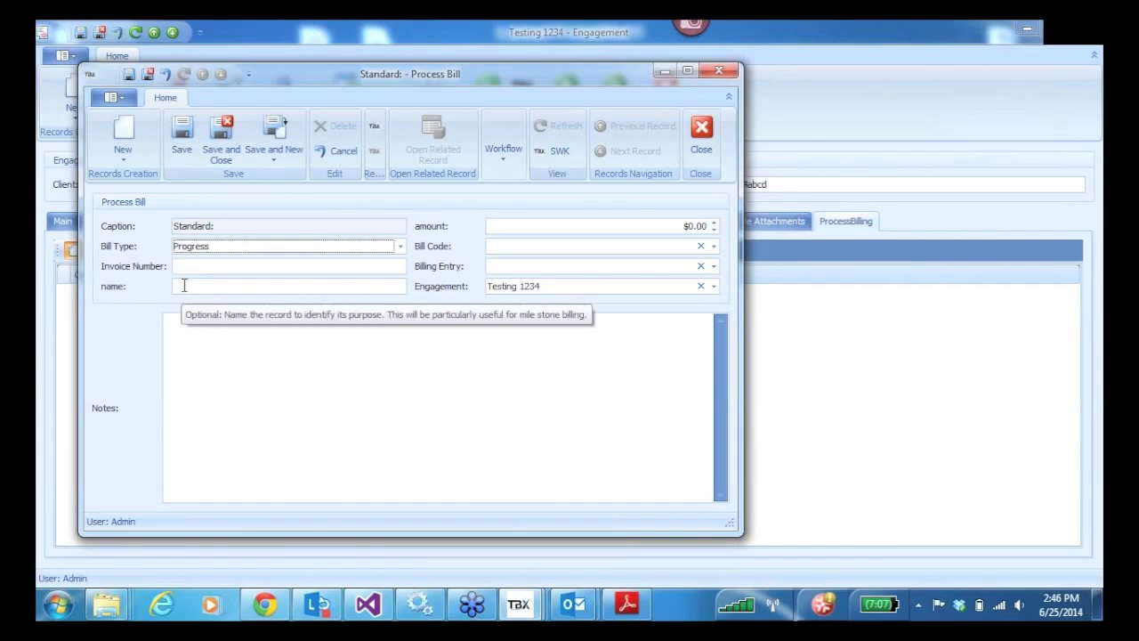
left_click(680, 226)
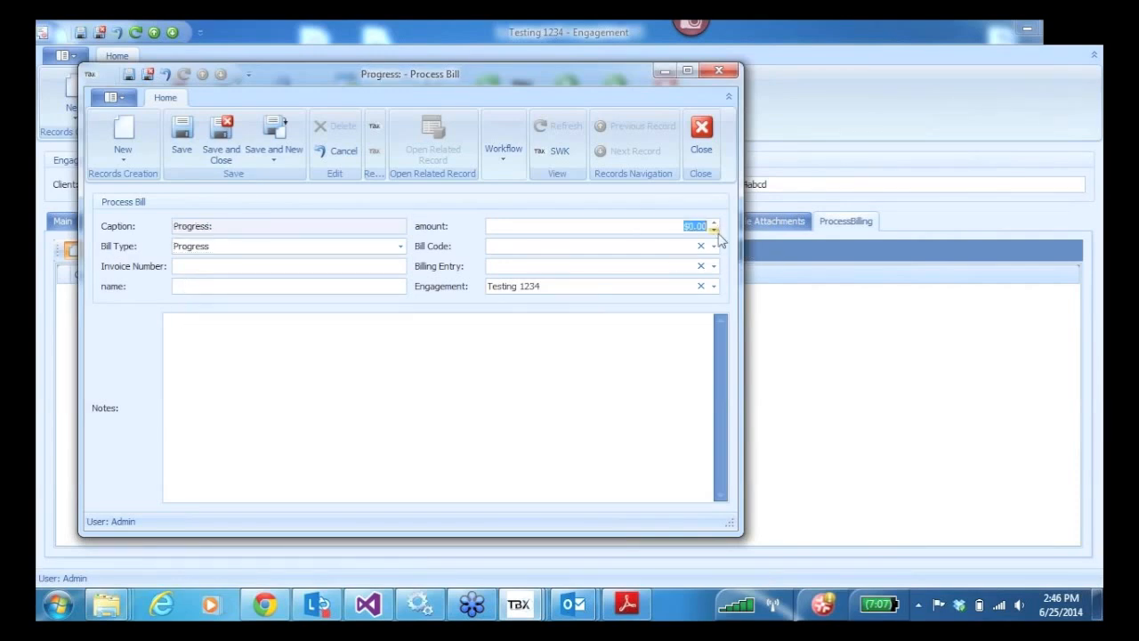
type("100")
key("Tab")
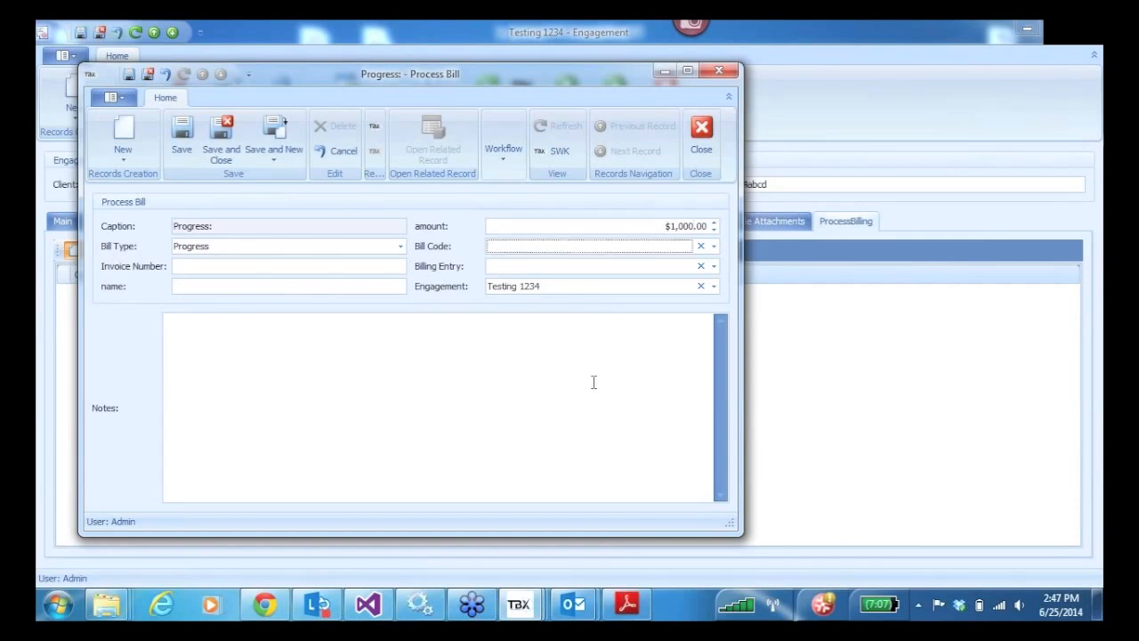
Assign bill code /TBXAF to the process bill and save the record.
left_click(713, 246)
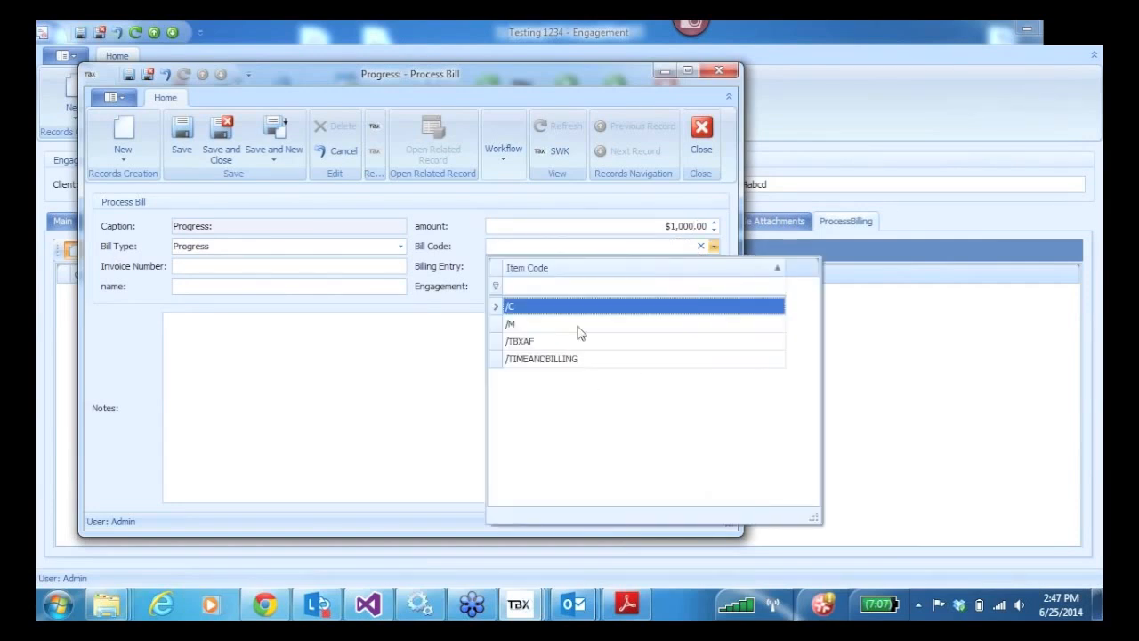
left_click(515, 347)
left_click(432, 332)
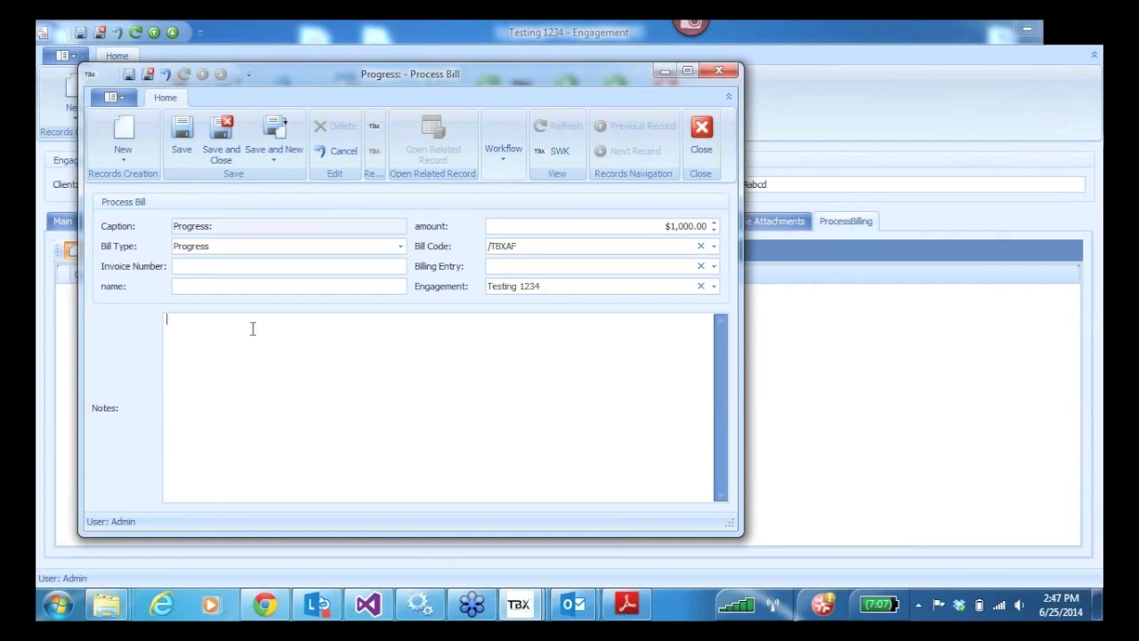
left_click(187, 135)
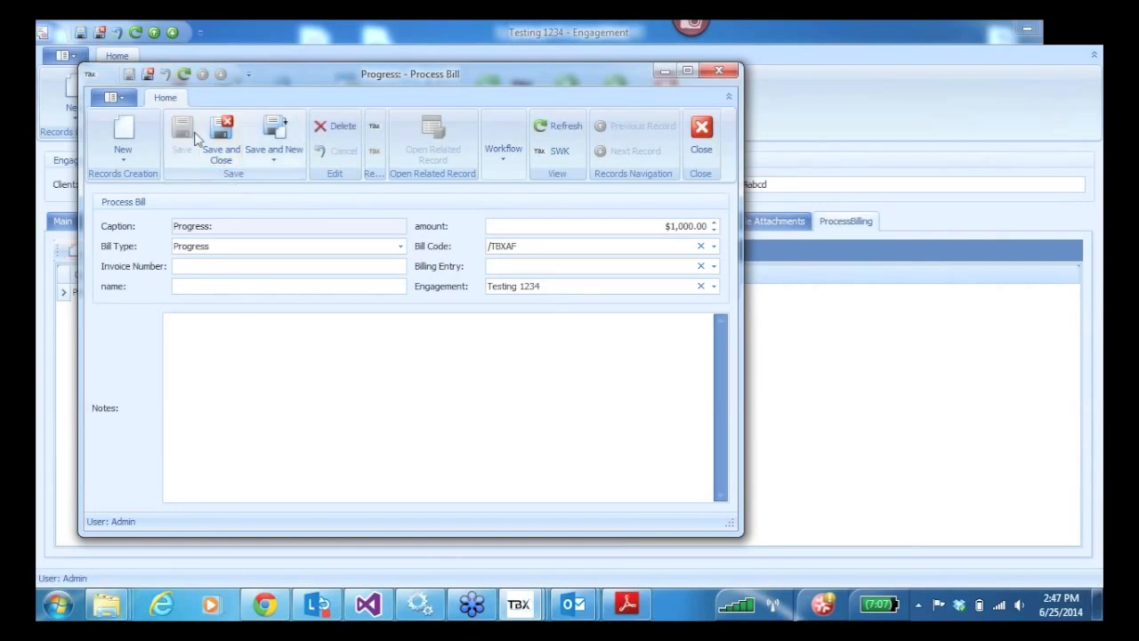
Generate the billing entry from the maximized process bill, and close the bill and its engagement, saving changes to both.
left_click(687, 72)
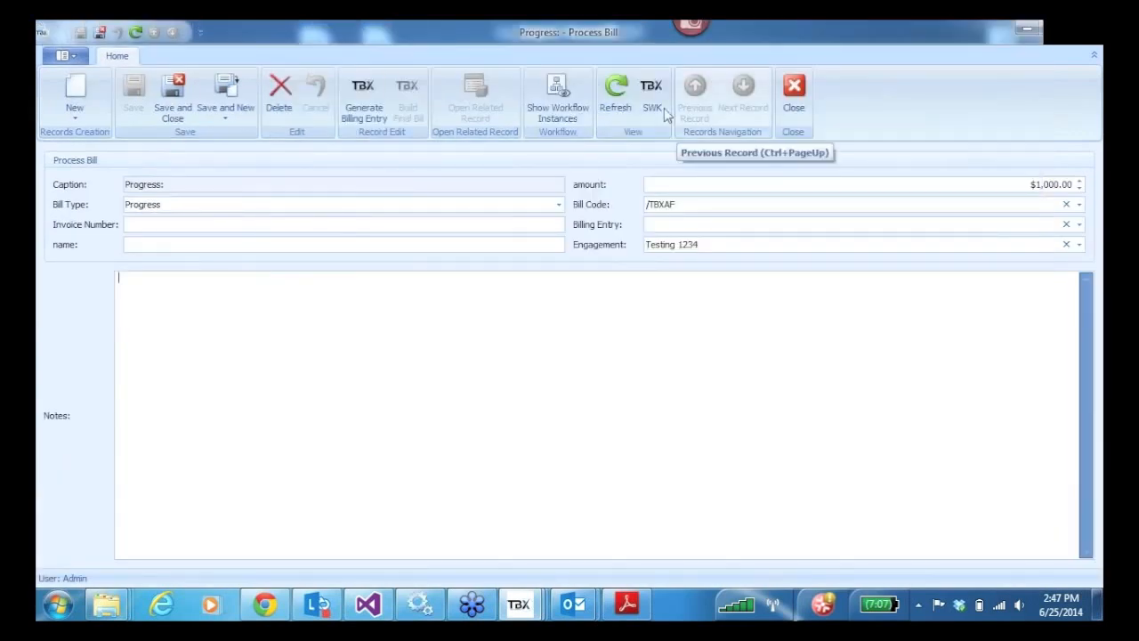
left_click(363, 94)
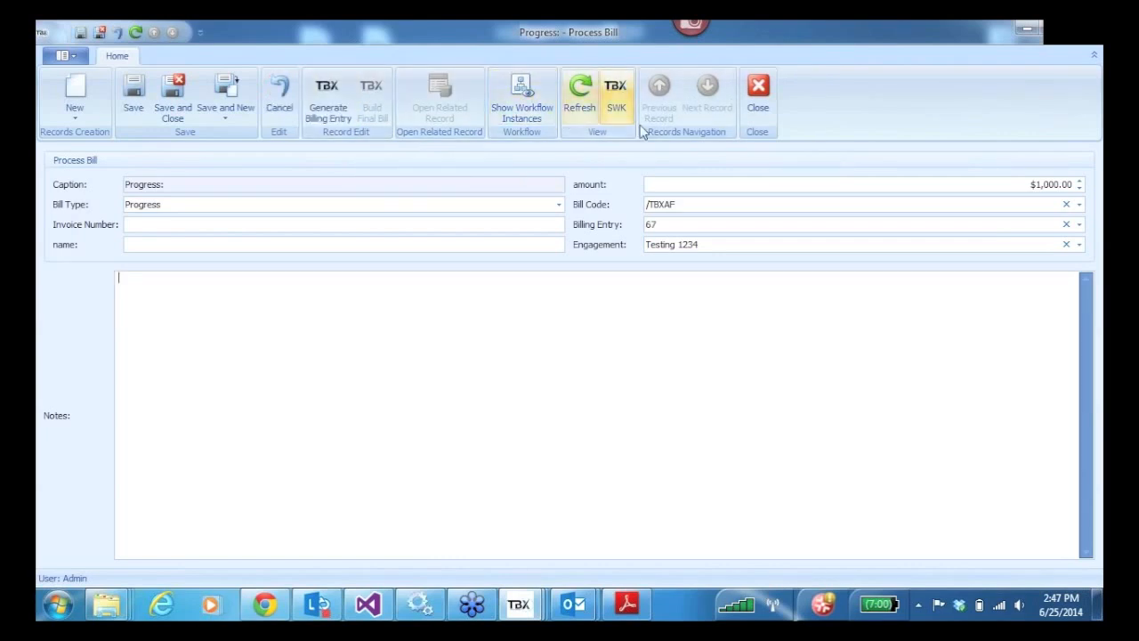
left_click(758, 93)
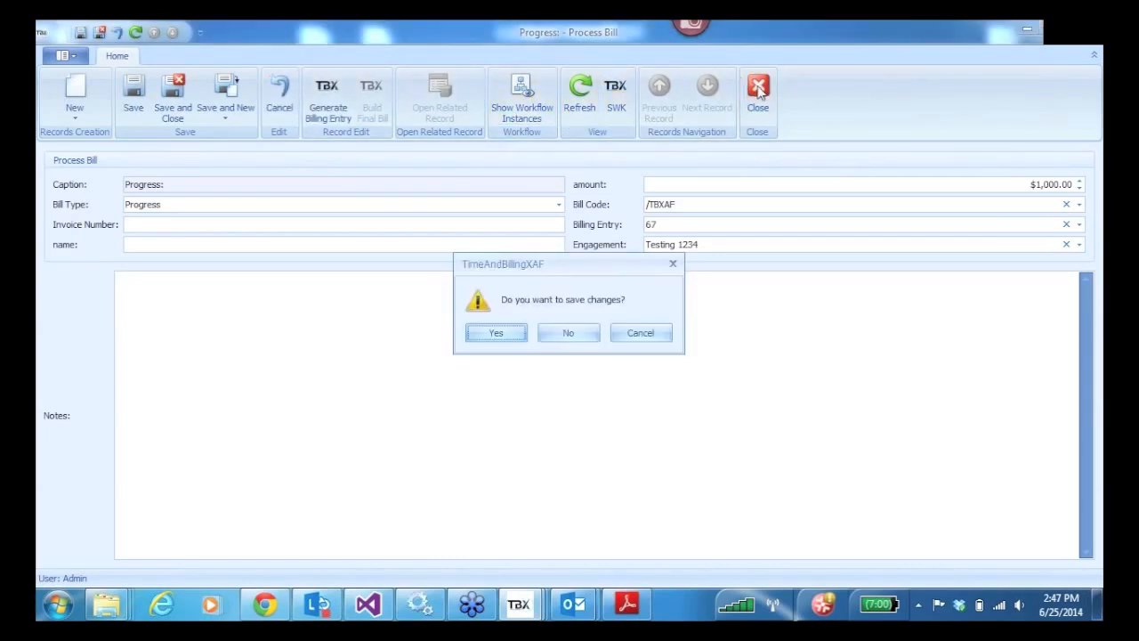
left_click(497, 333)
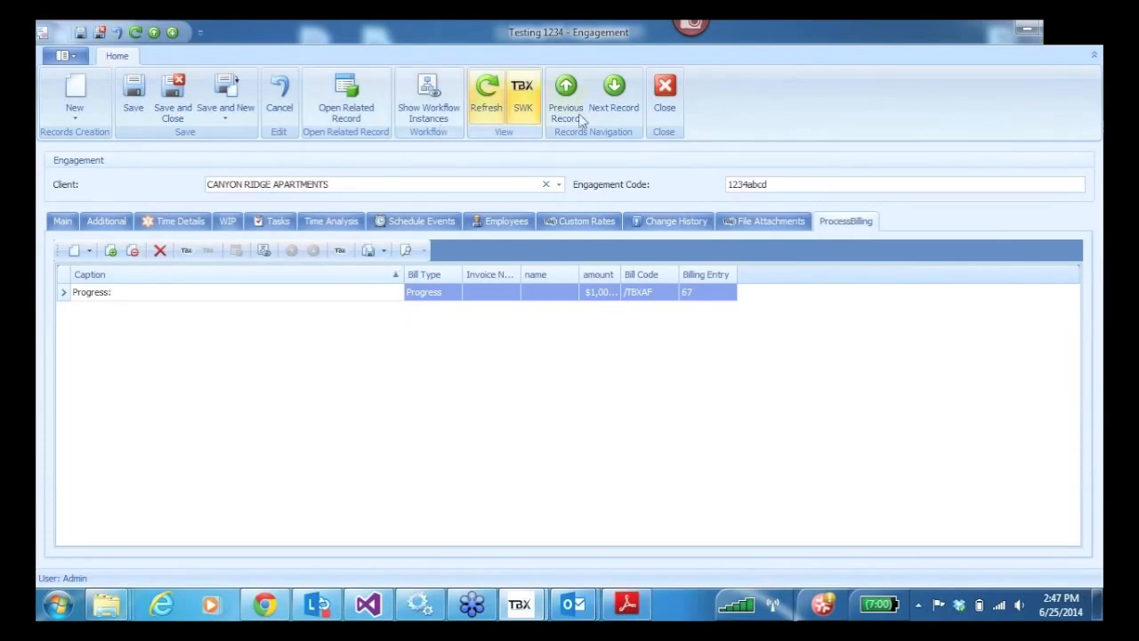
left_click(677, 99)
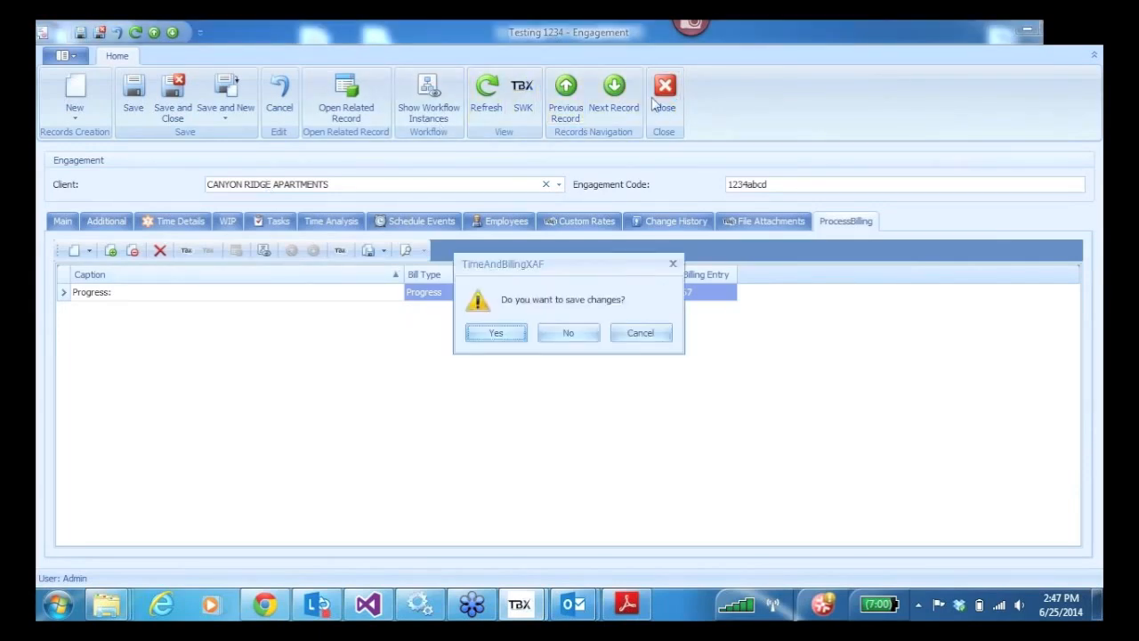
left_click(497, 334)
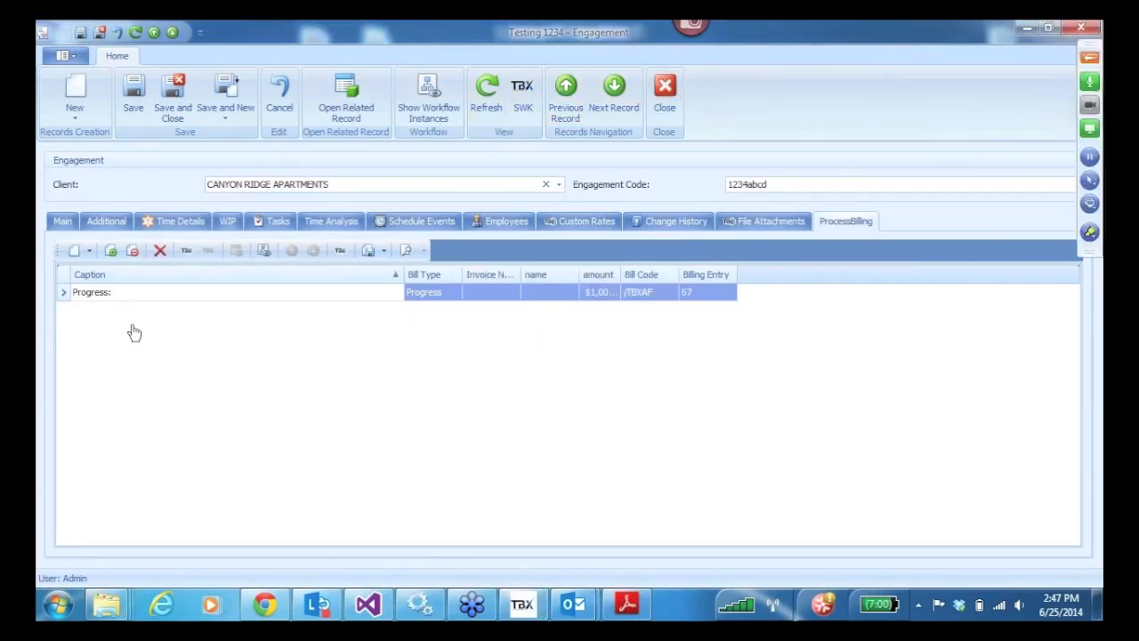
Select Canyon Ridge Apartments' Progress billing entry 67 in the Billing Entry list and create its invoice in Sage 100.
left_click(89, 407)
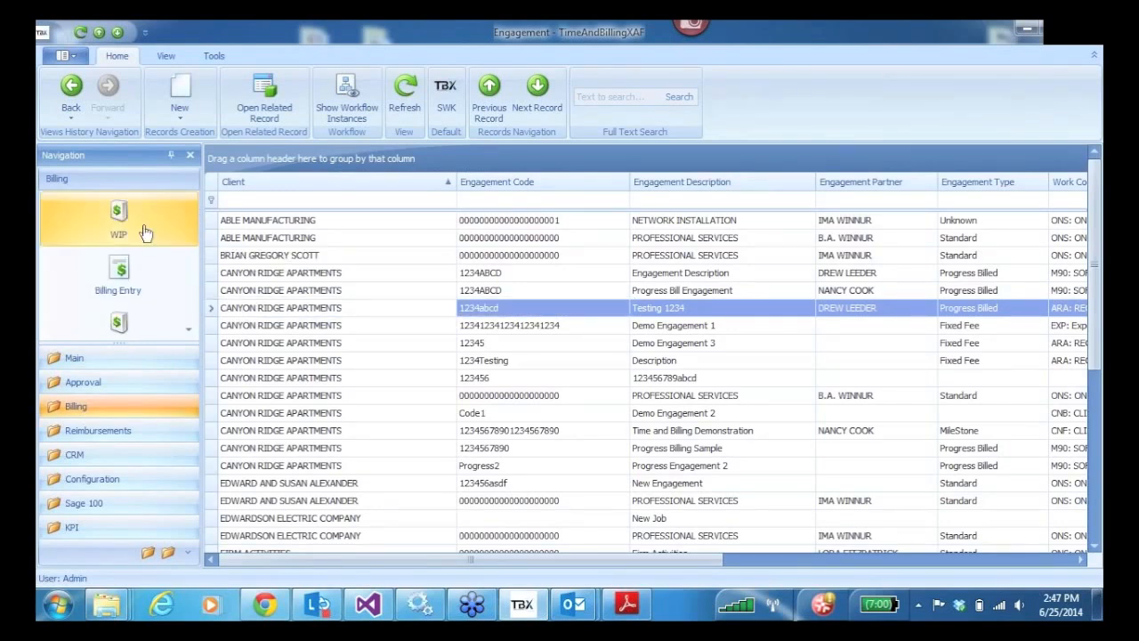
left_click(118, 272)
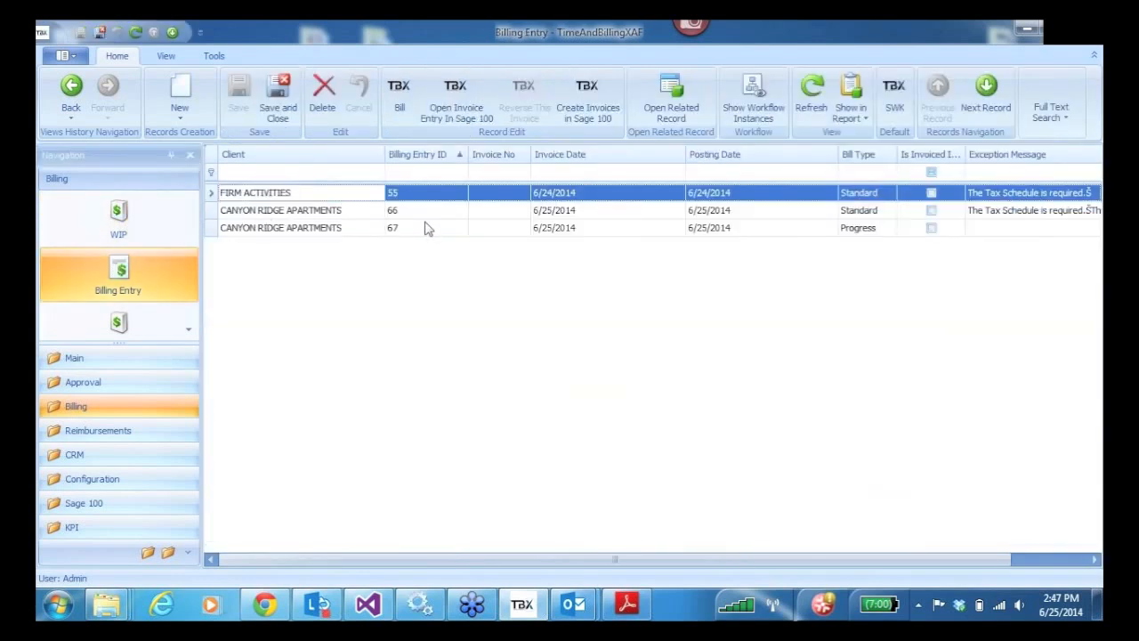
left_click(213, 230)
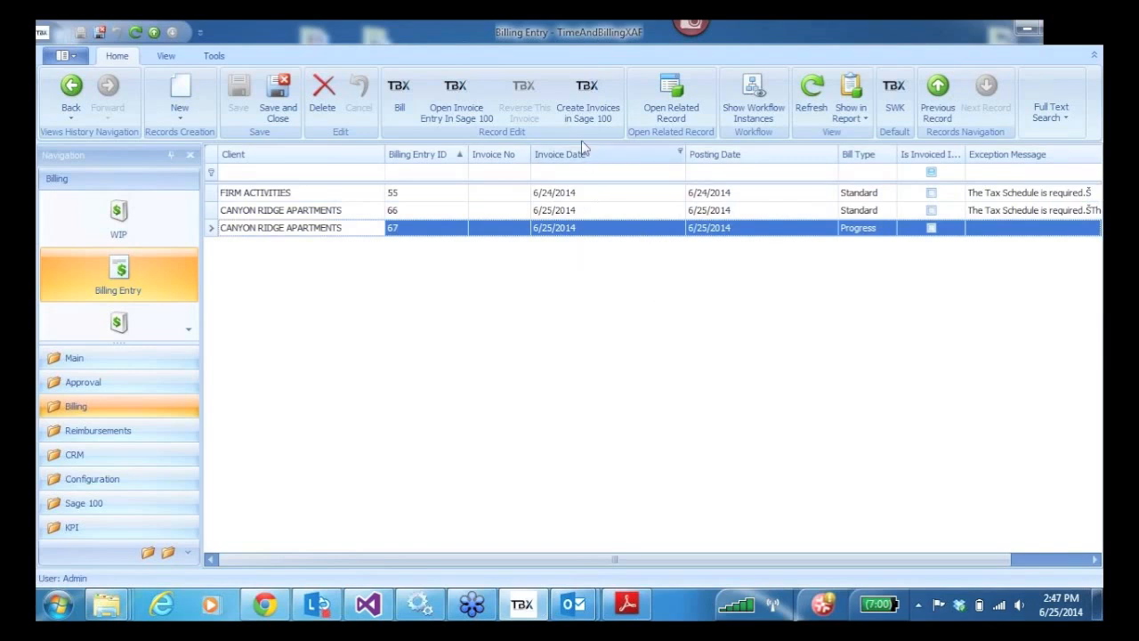
left_click(587, 89)
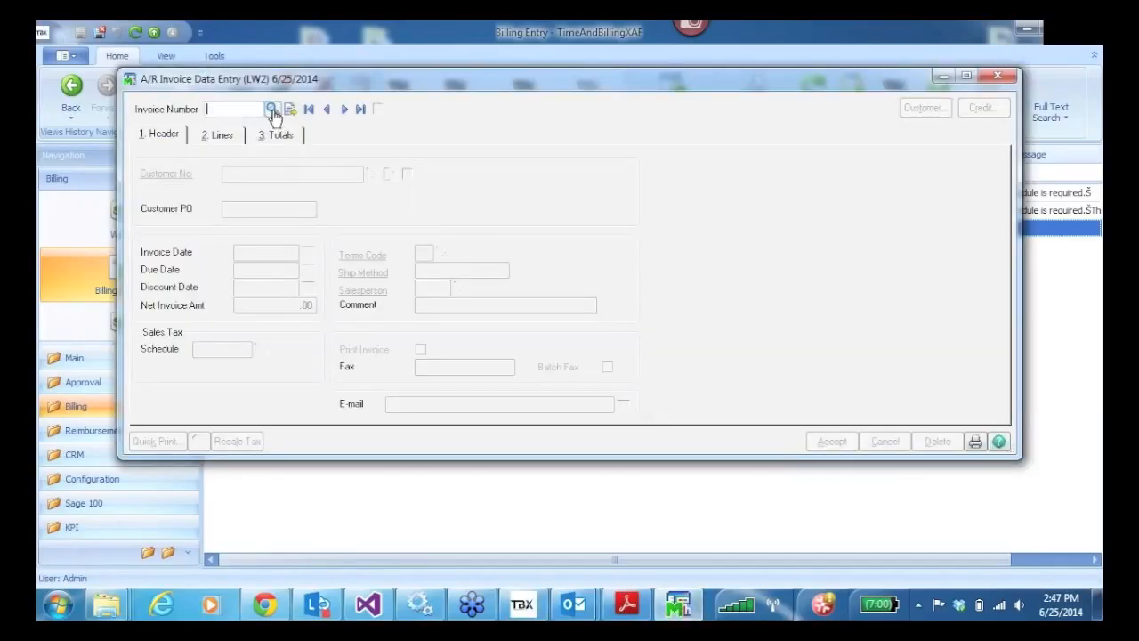
Check the new Canyon Ridge Apartments invoice in the A/R Invoice Data Entry lookup, and close the invoice entry windows.
left_click(273, 109)
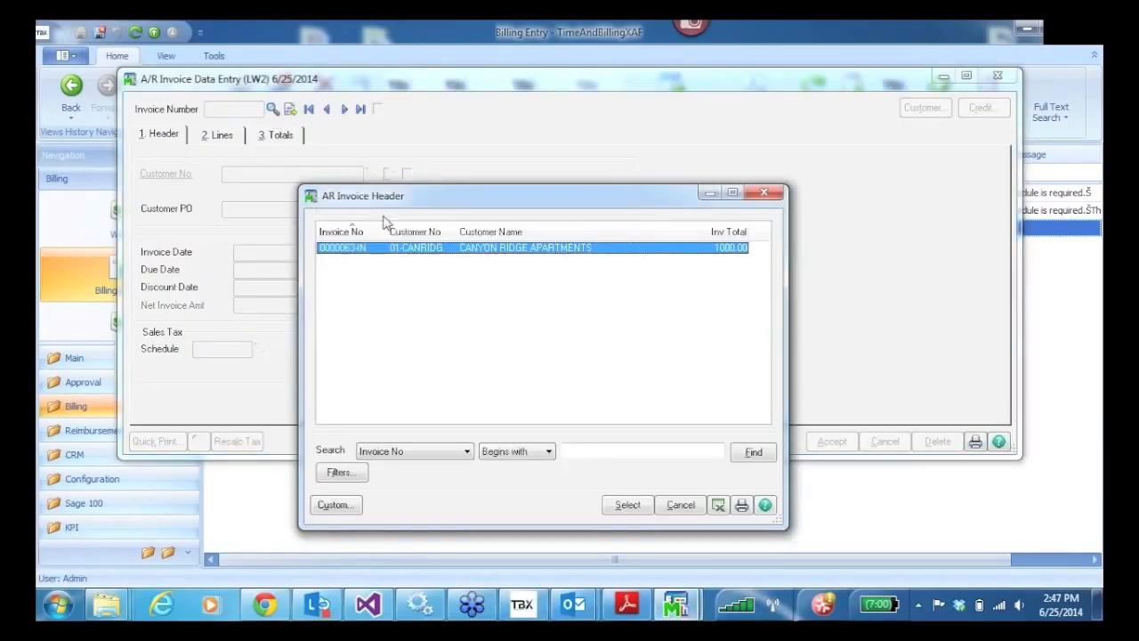
left_click(765, 193)
left_click(997, 75)
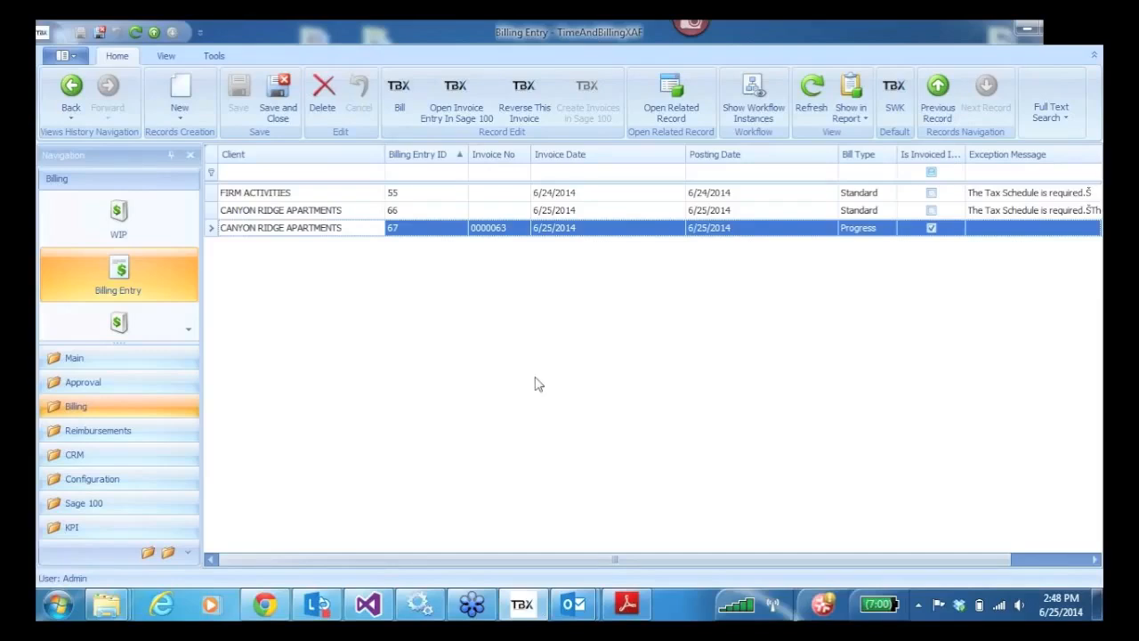
left_click(453, 96)
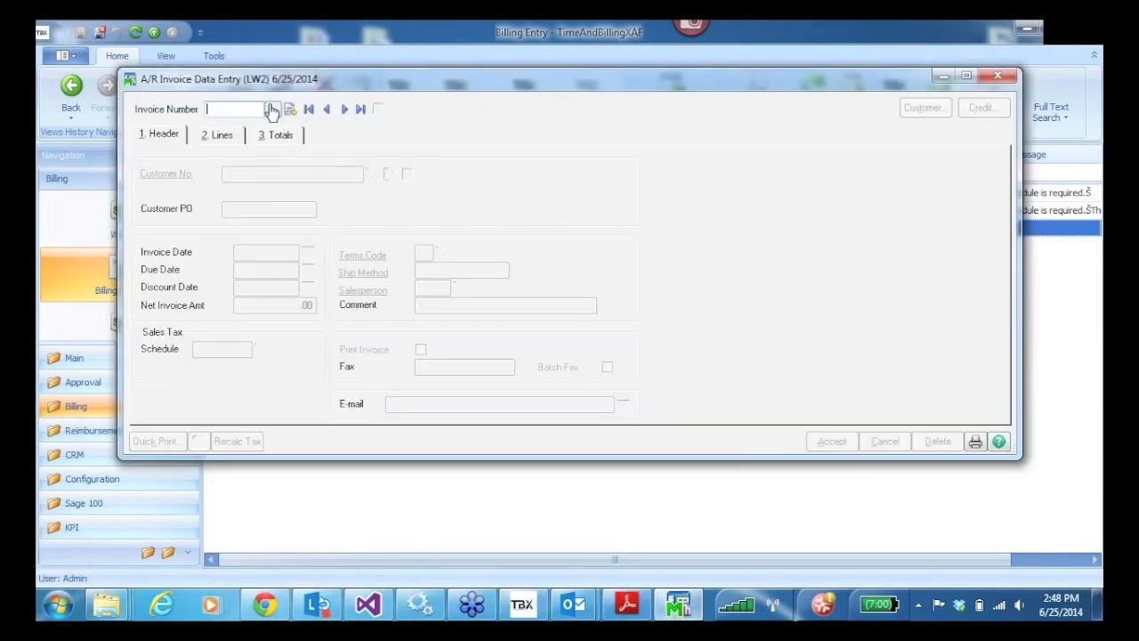
left_click(272, 109)
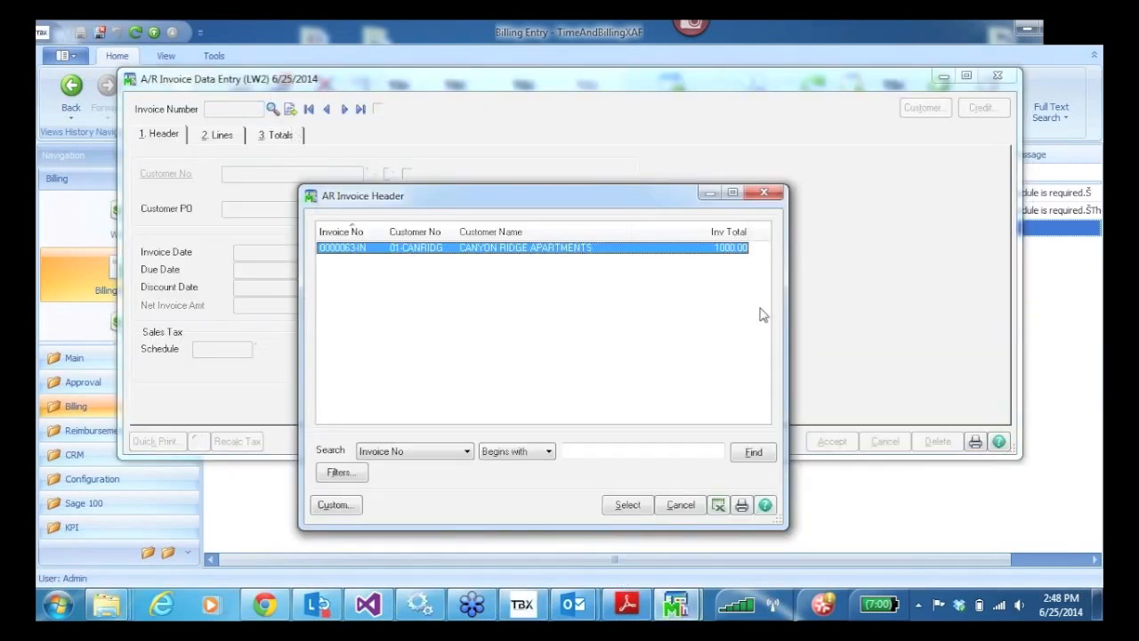
left_click(766, 194)
left_click(997, 76)
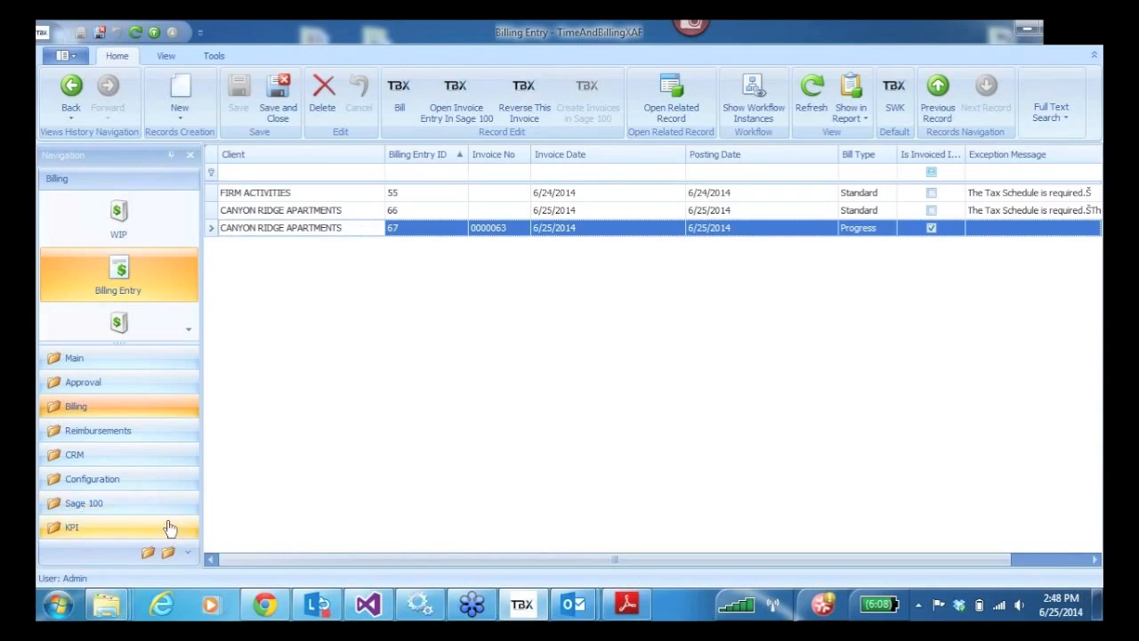
Open the WIP analysis in the Billing area to view unbilled time by client.
left_click(80, 383)
left_click(79, 362)
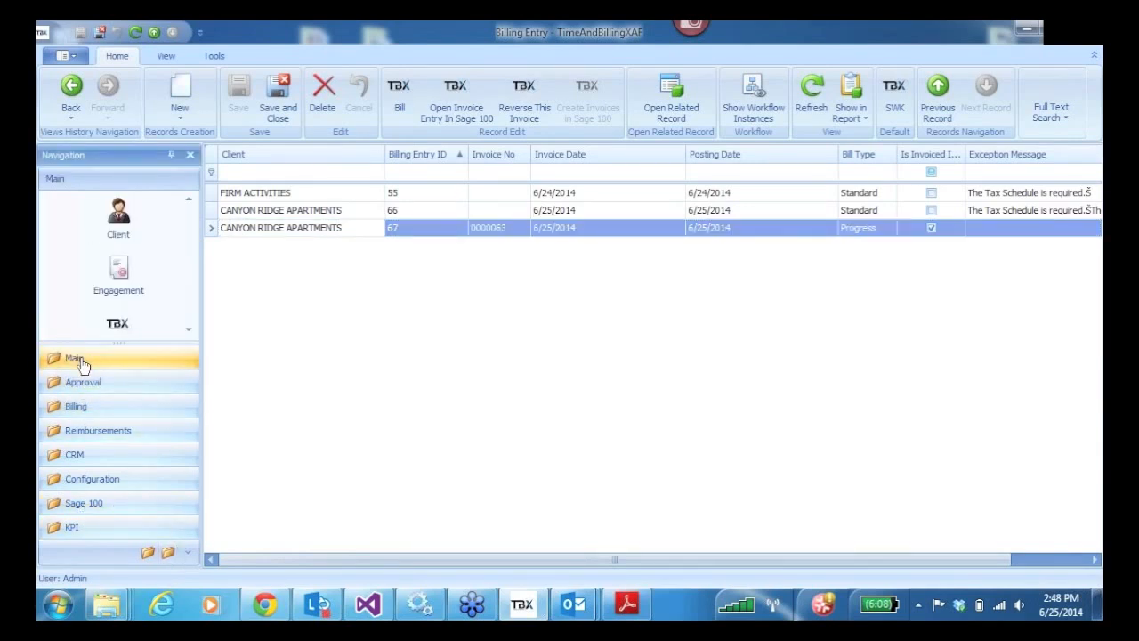
left_click(77, 410)
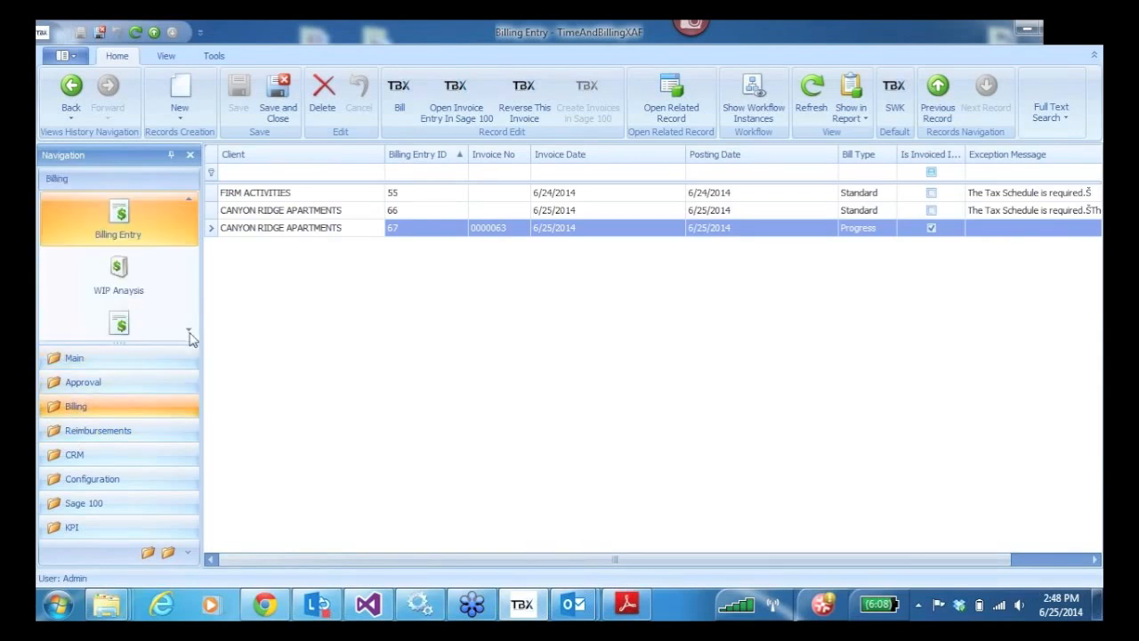
left_click(118, 274)
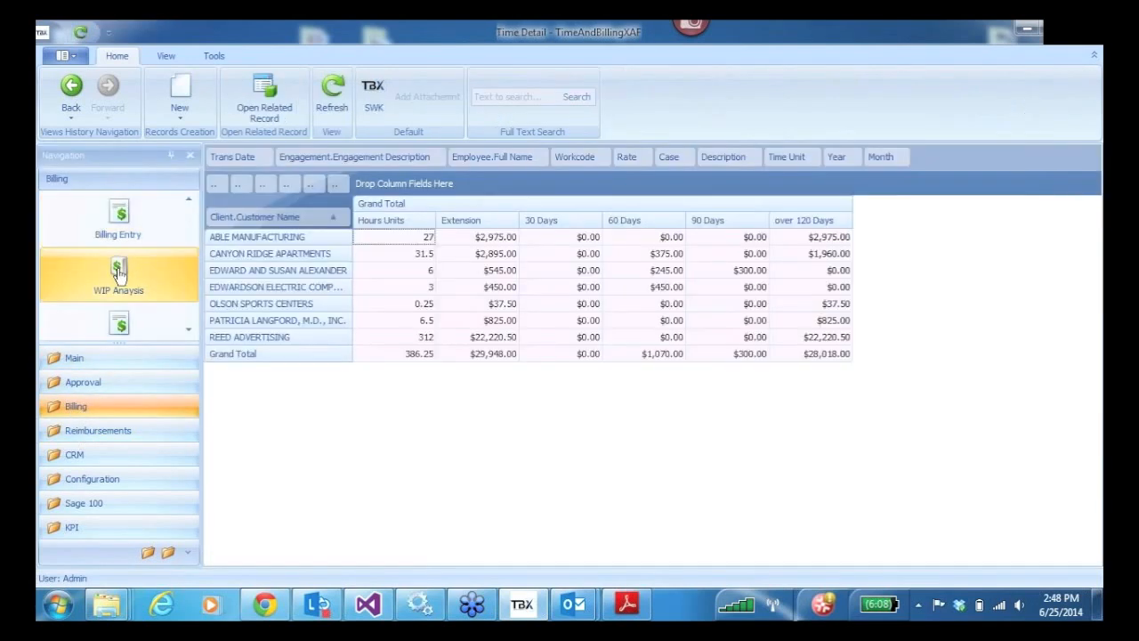
Try charting the over 120 Days amounts of the first four clients in the WIP analysis, and hide the chart.
right_click(477, 427)
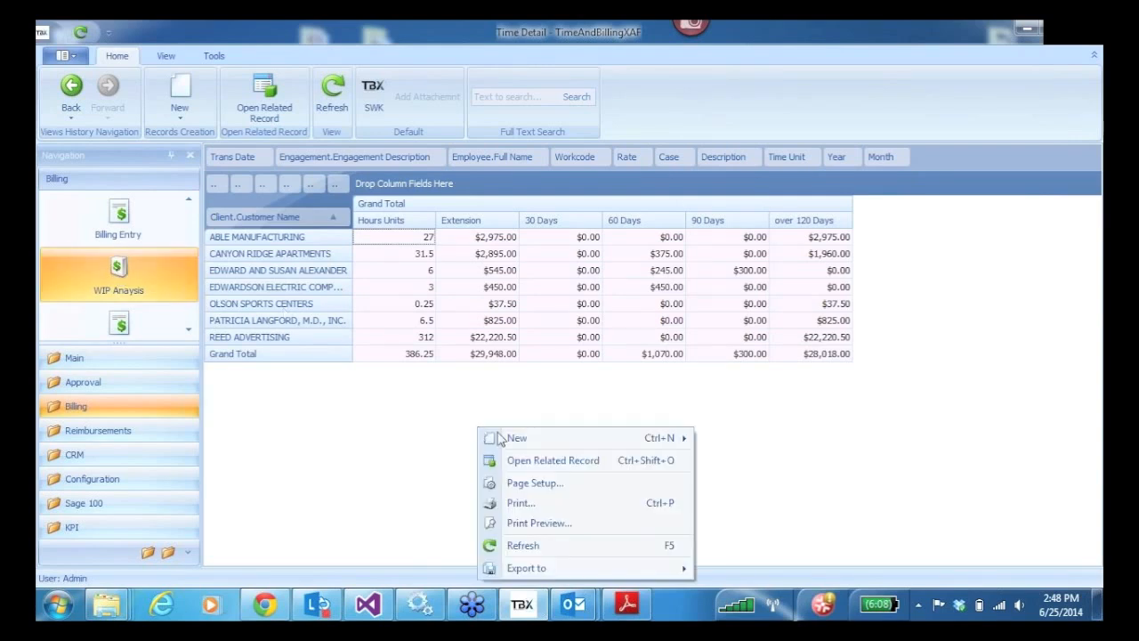
right_click(941, 153)
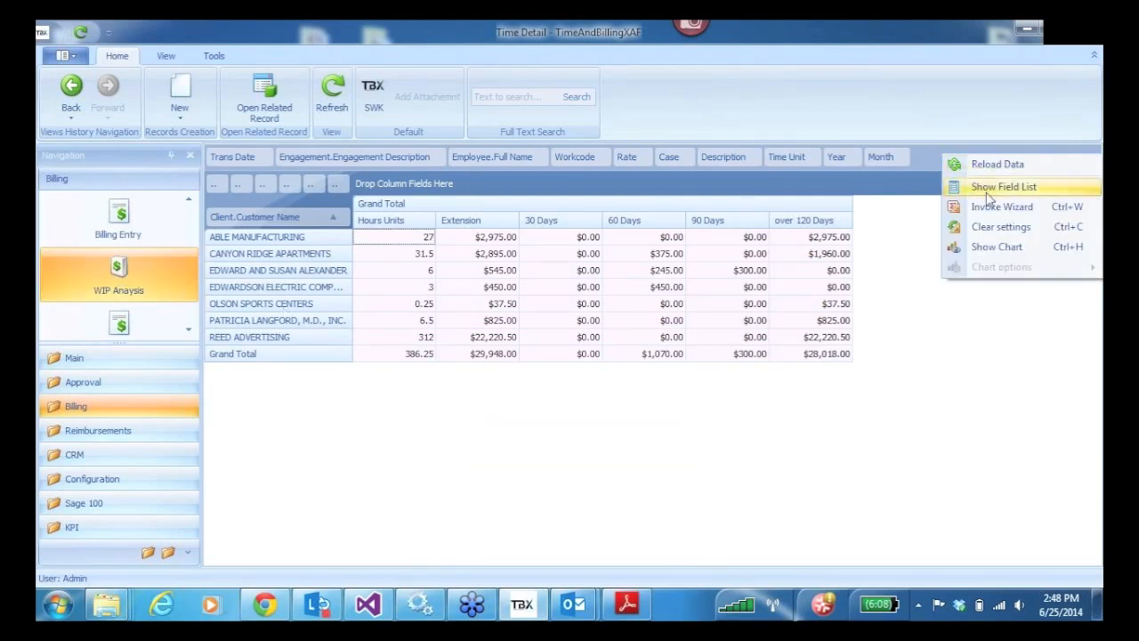
left_click(981, 247)
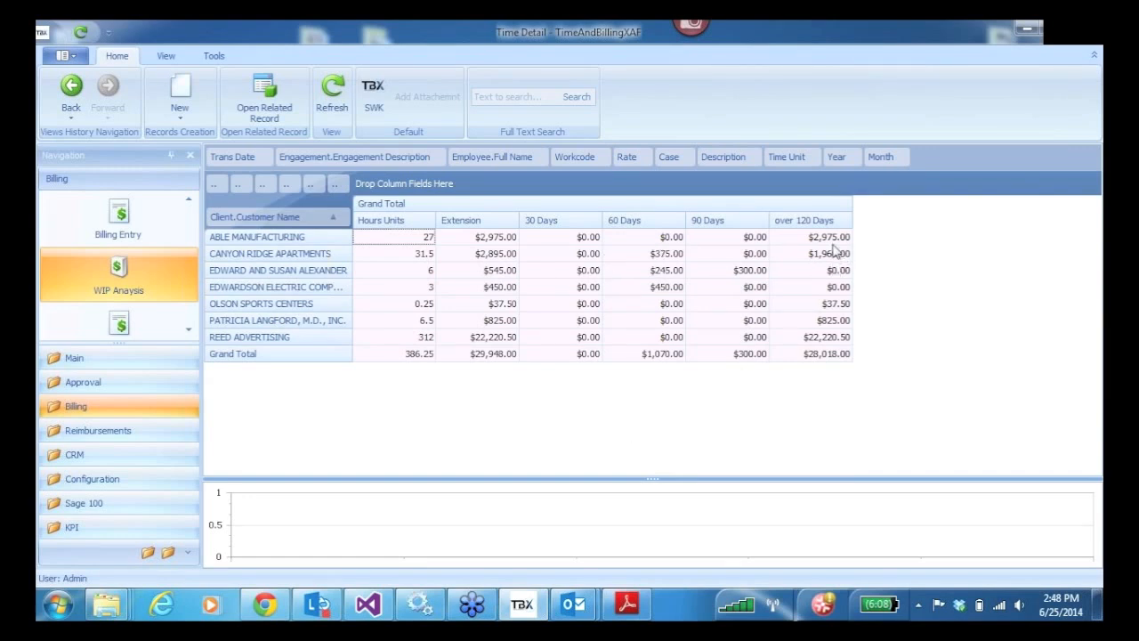
left_click_drag(839, 239, 827, 292)
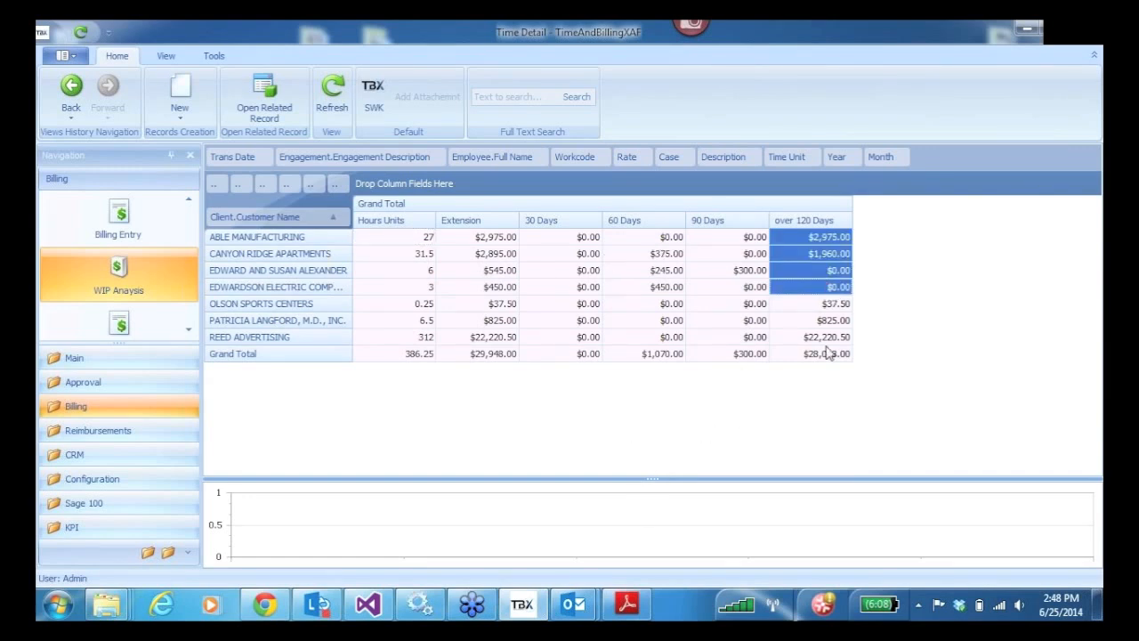
right_click(936, 166)
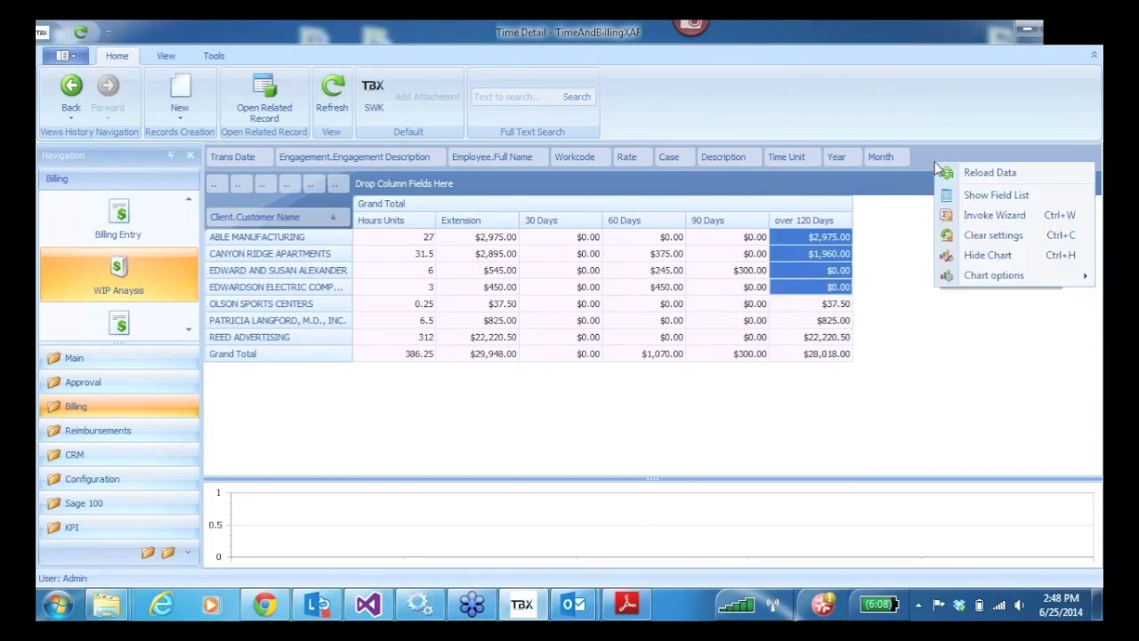
left_click(984, 257)
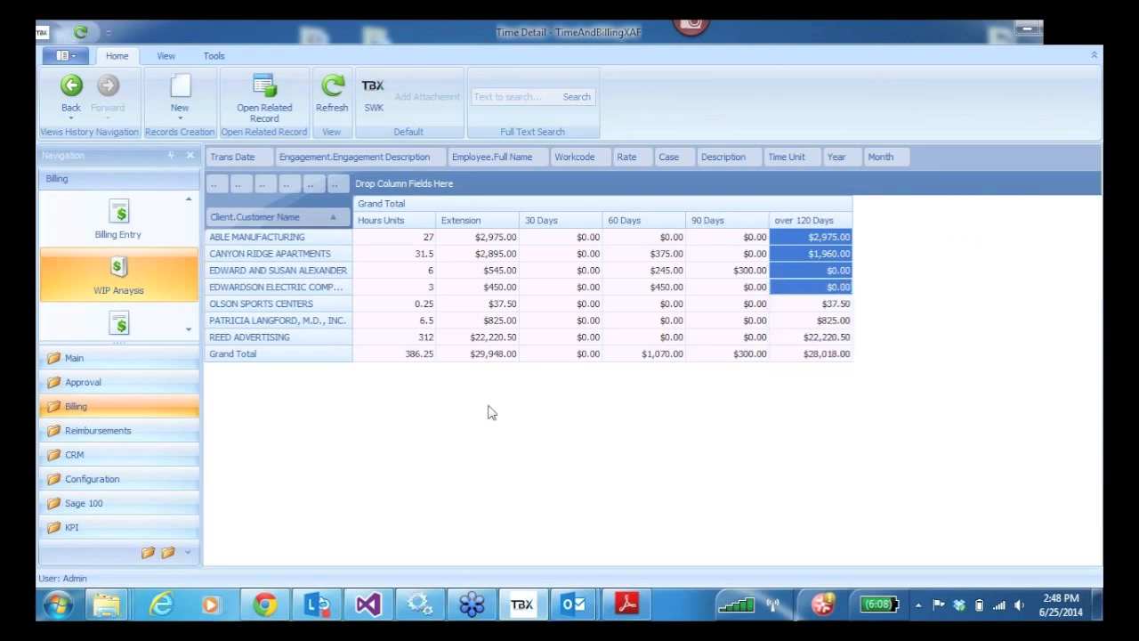
left_click(820, 238)
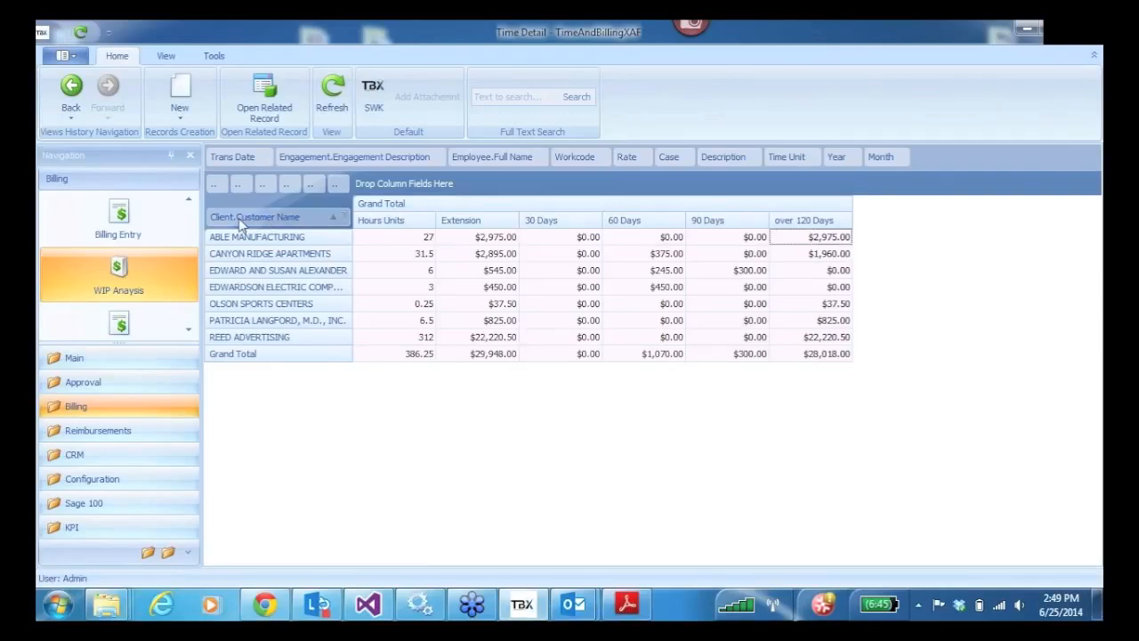
Group the WIP analysis rows by employee full name and engagement description instead of client, trying and removing the Description field as a third level.
left_click_drag(238, 224, 546, 157)
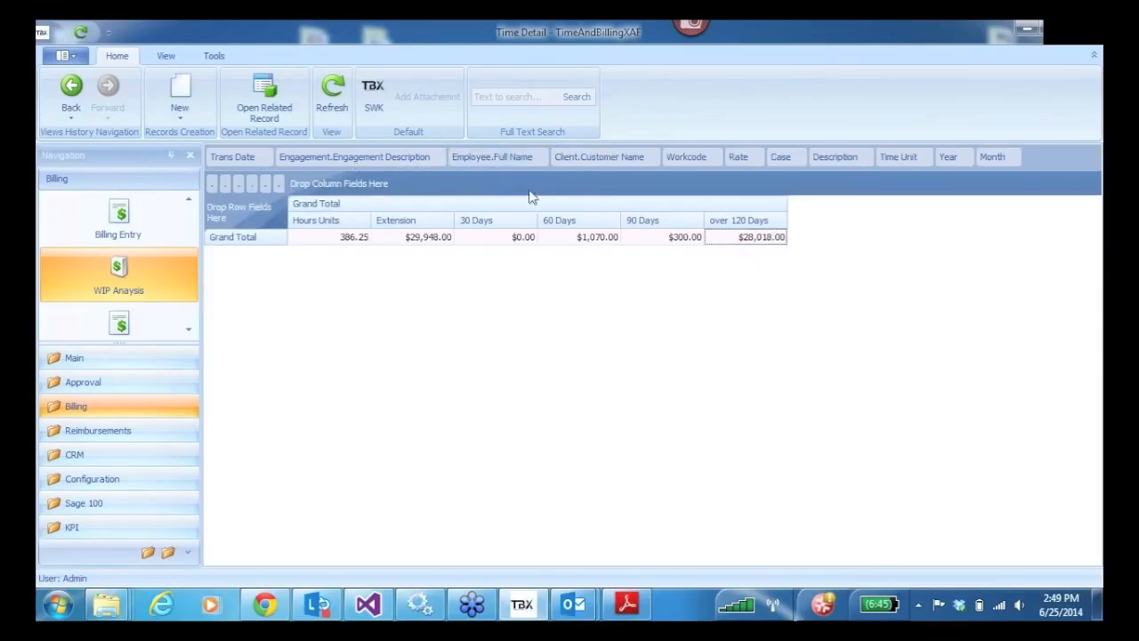
left_click_drag(489, 155, 223, 215)
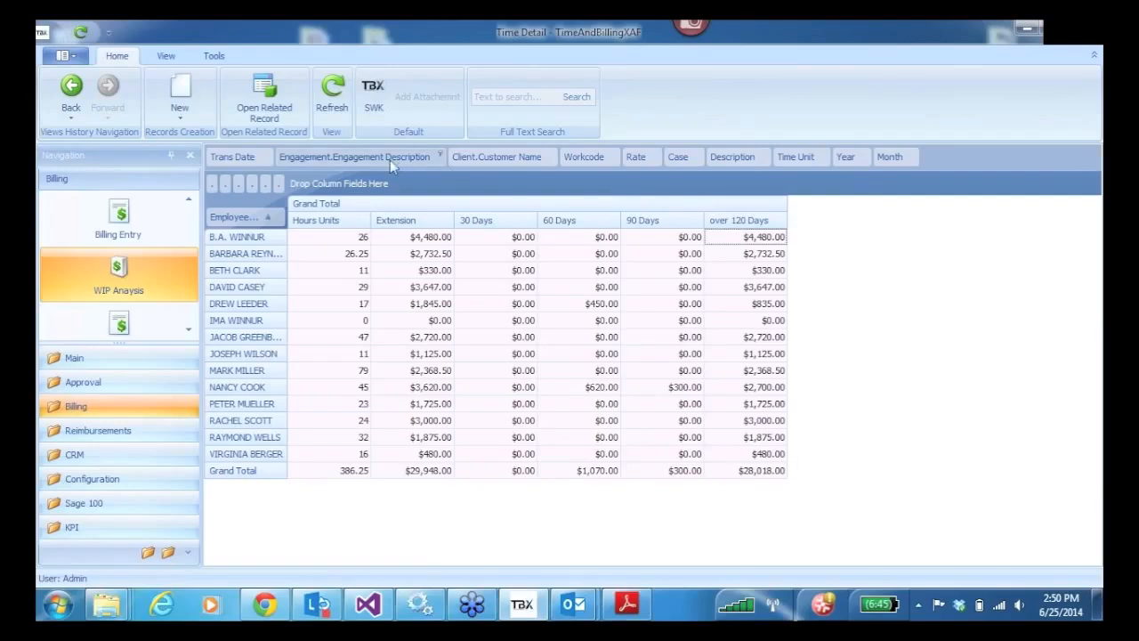
left_click_drag(348, 156, 292, 227)
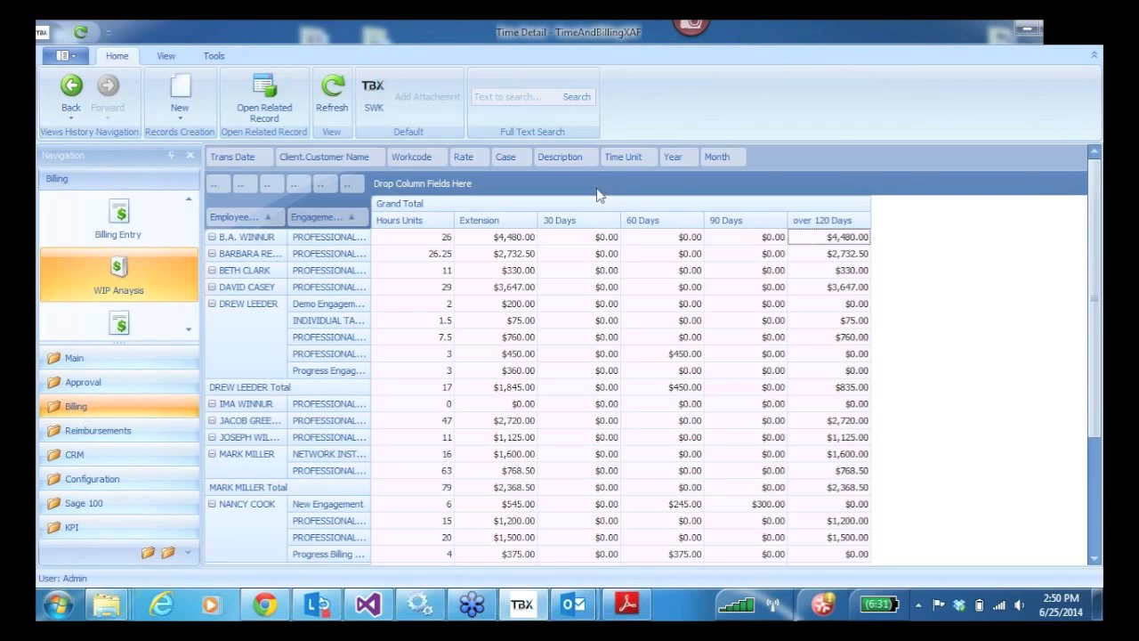
left_click_drag(561, 157, 371, 222)
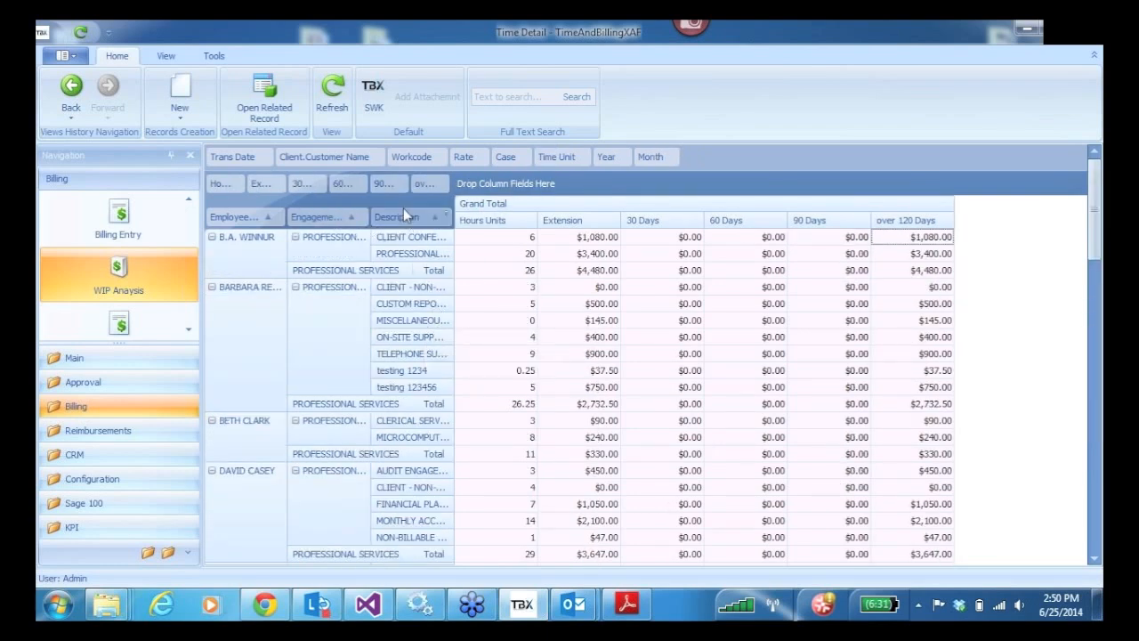
left_click_drag(405, 221, 694, 157)
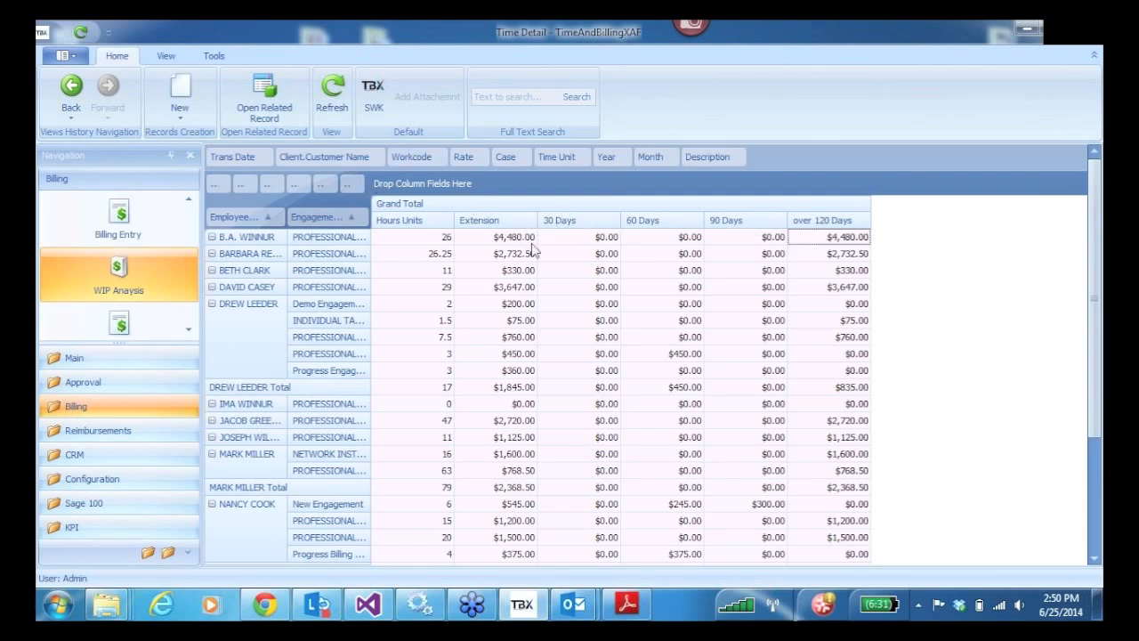
Reduce the WIP analysis data fields to Extension only and spread the amounts across columns by Workcode.
left_click_drag(354, 182, 480, 160)
left_click_drag(353, 186, 406, 162)
right_click(329, 188)
left_click_drag(329, 187, 391, 160)
left_click_drag(247, 184, 233, 158)
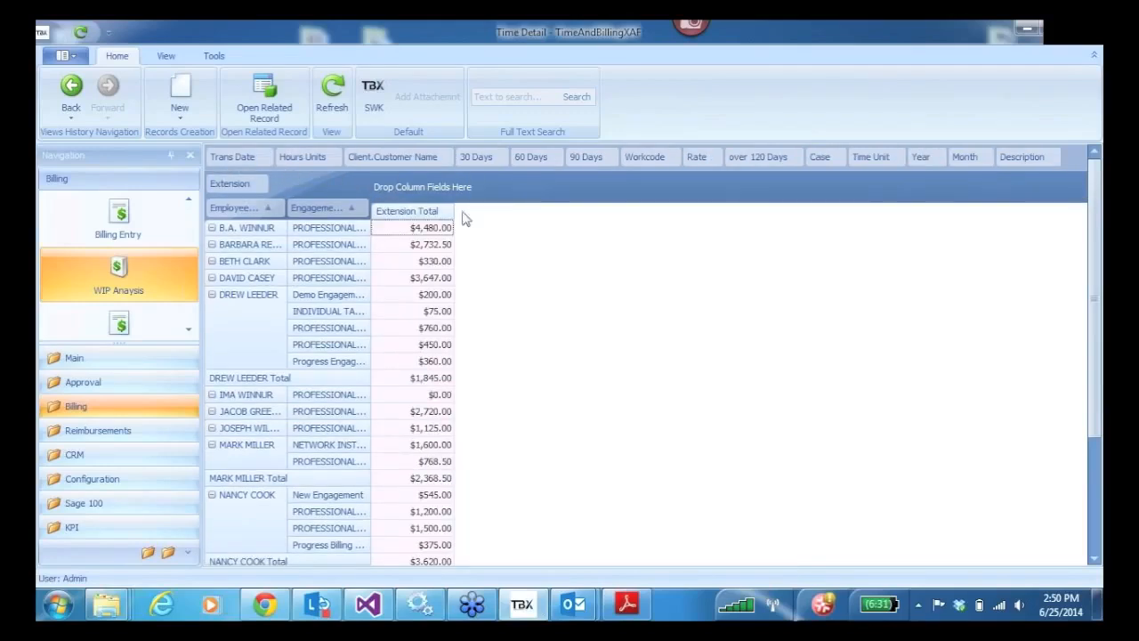
left_click_drag(650, 156, 425, 192)
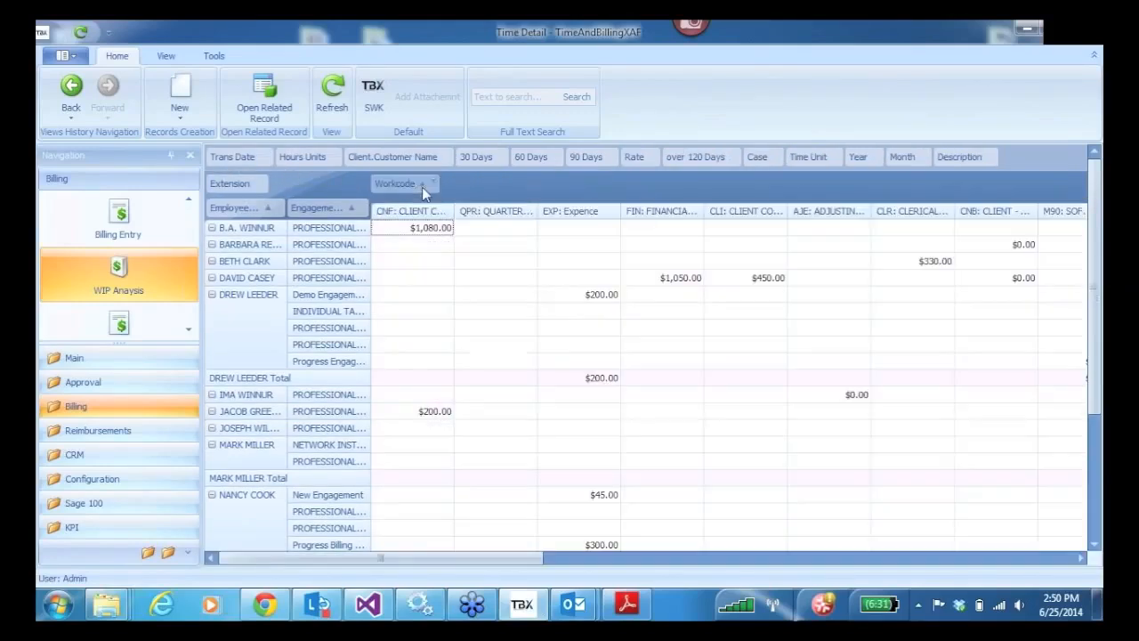
Review the file formats available for exporting the WIP analysis, without exporting.
right_click(563, 299)
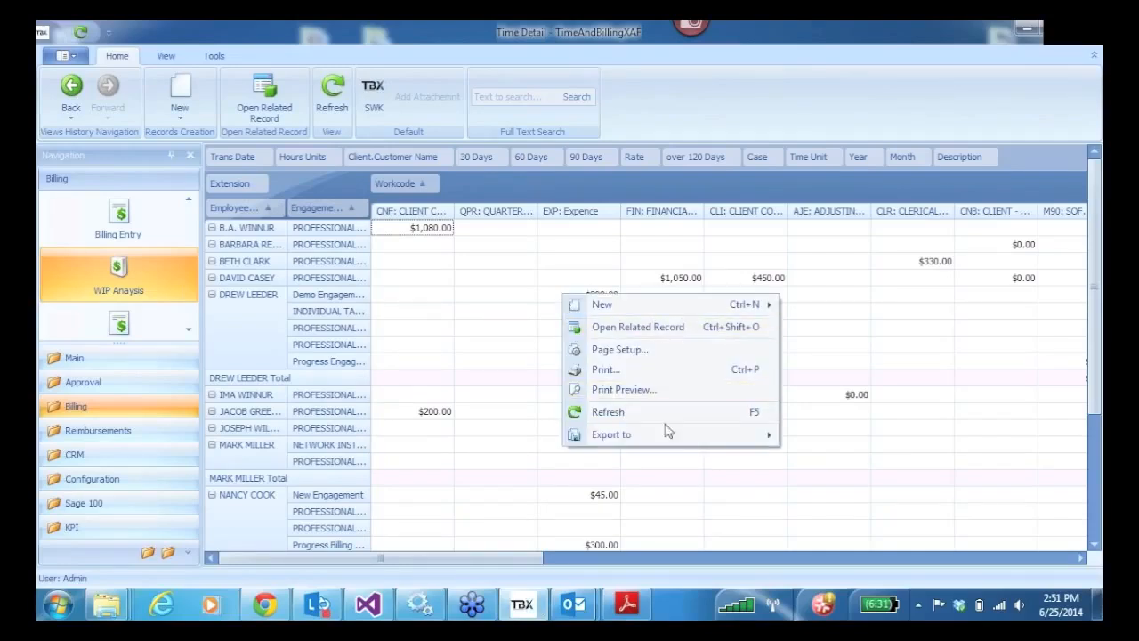
mouse_move(712, 441)
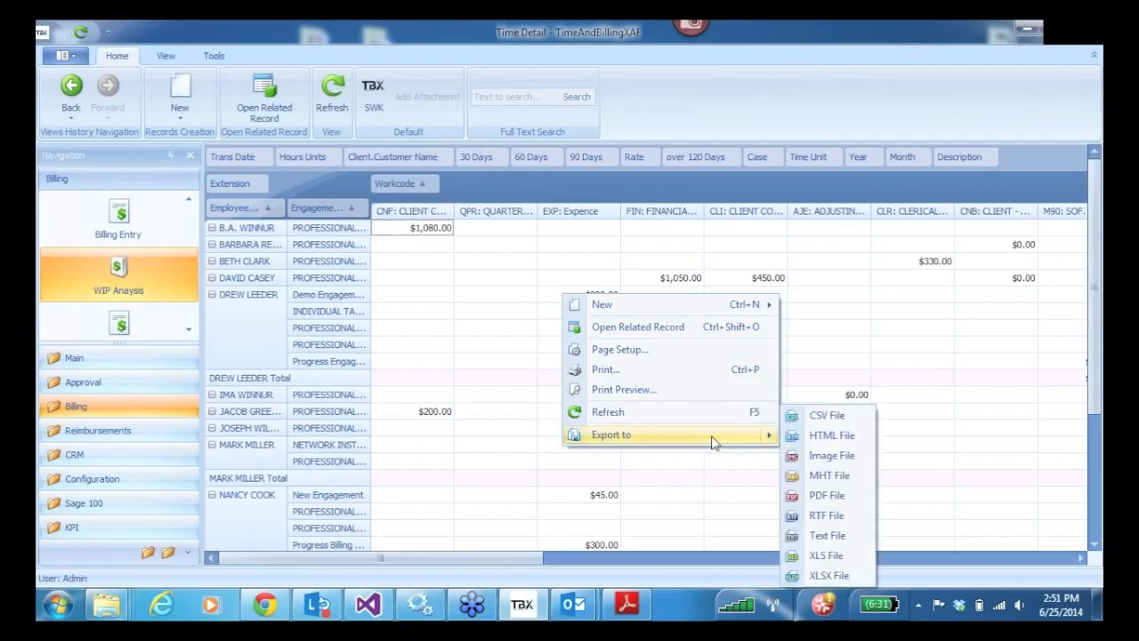
left_click(517, 186)
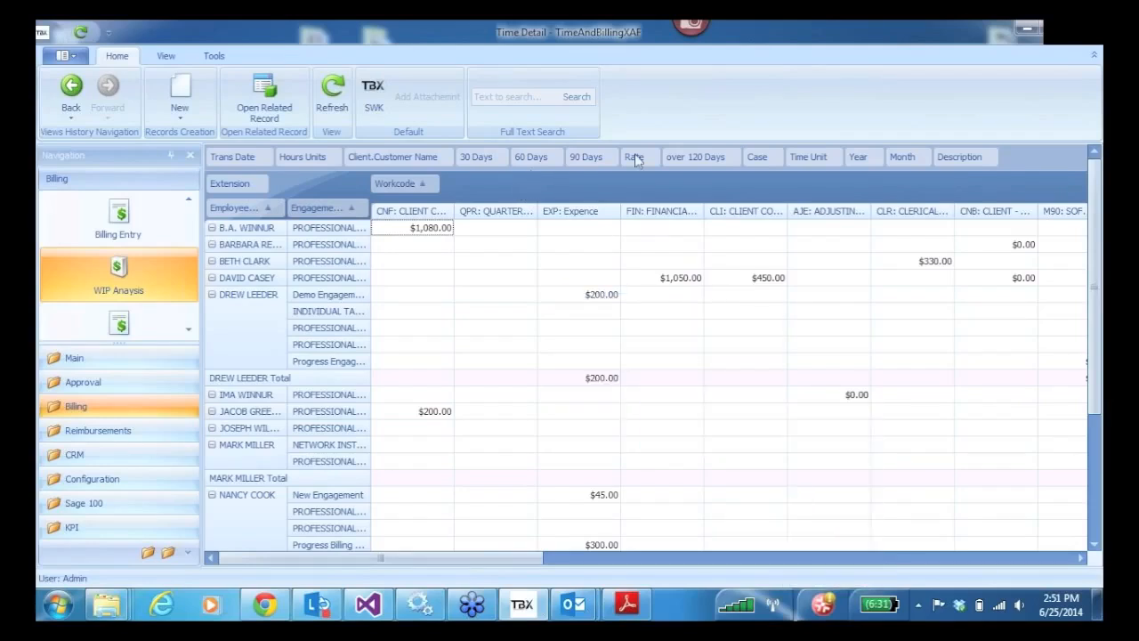
Clear the WIP analysis settings and add Engagement Description as a second row level beneath the client name.
right_click(1022, 162)
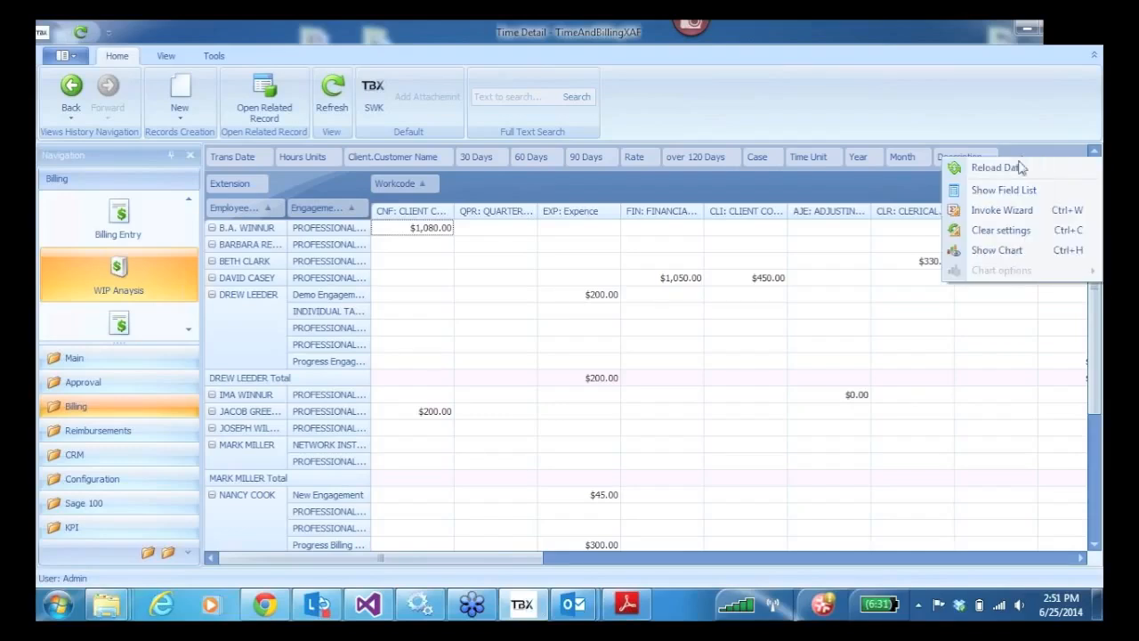
left_click(990, 231)
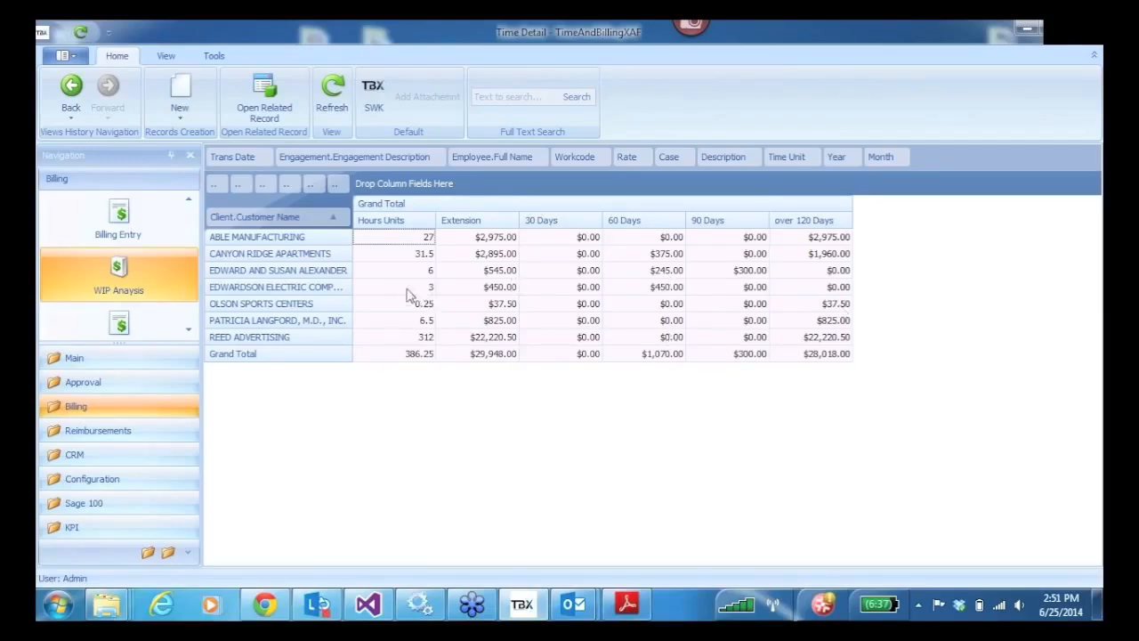
left_click_drag(363, 159, 347, 228)
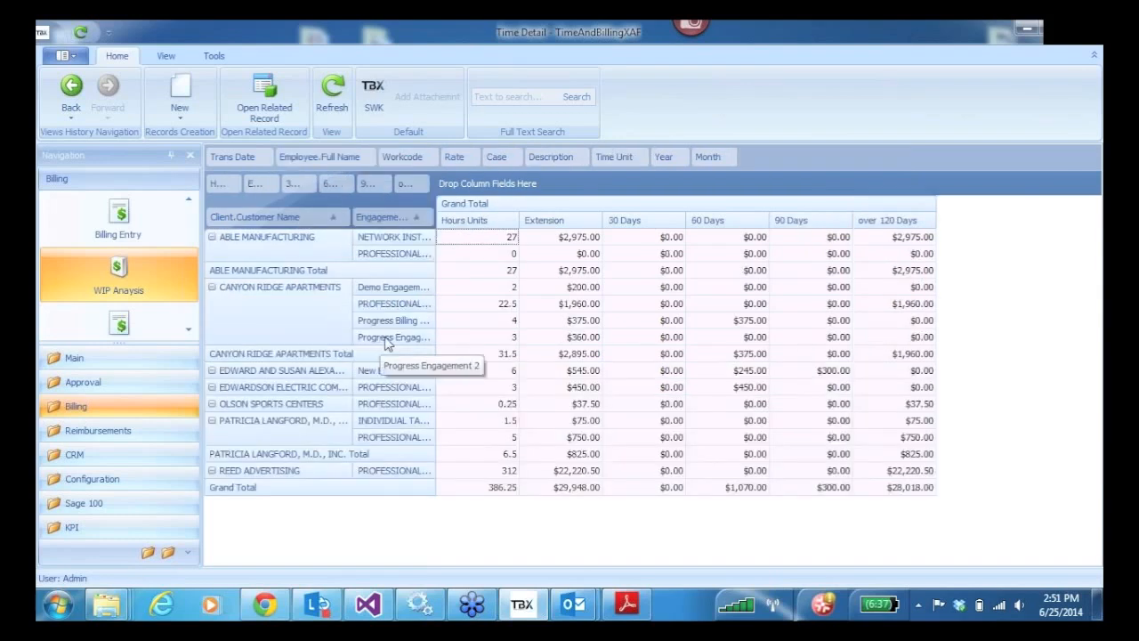
Export the WIP analysis as an XLSX file named Time Detail in the New folder within TBX.
right_click(551, 295)
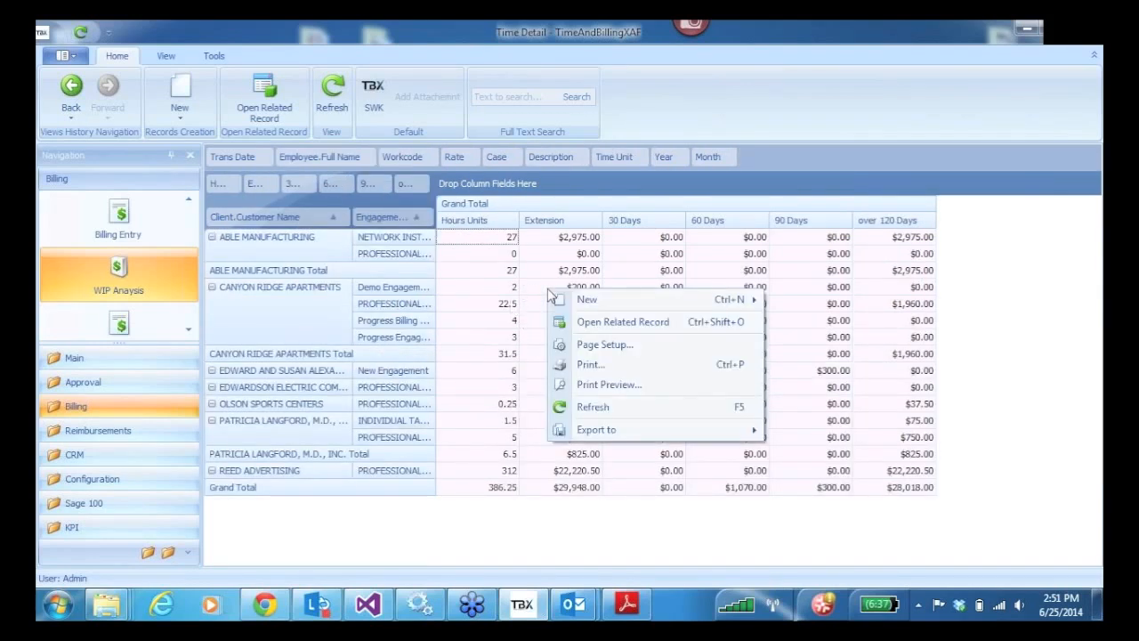
mouse_move(741, 436)
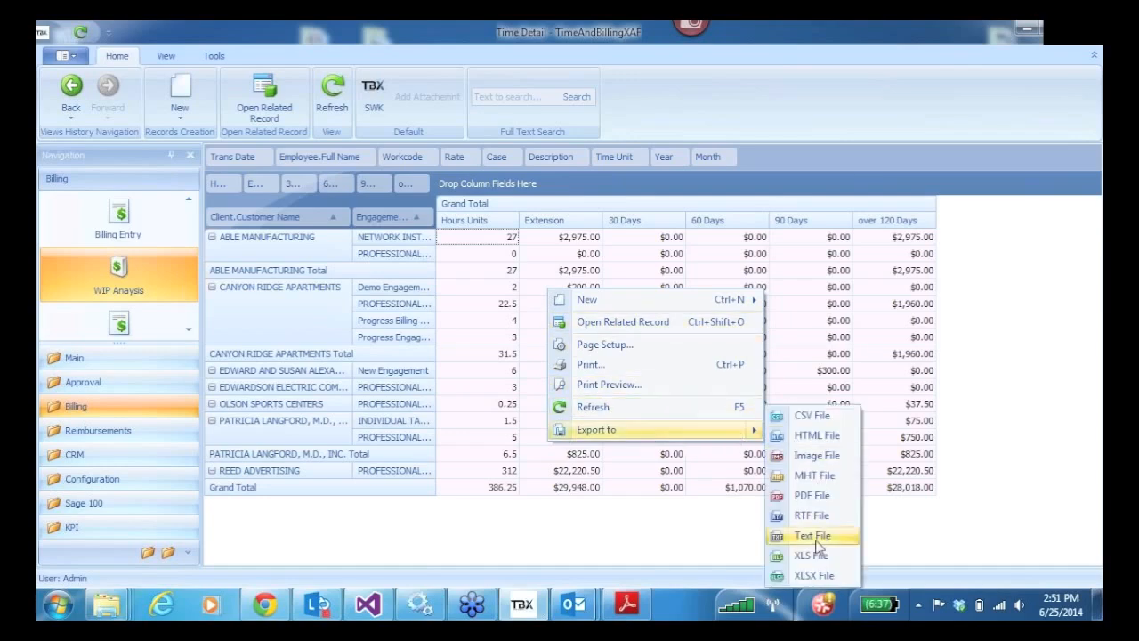
left_click(810, 576)
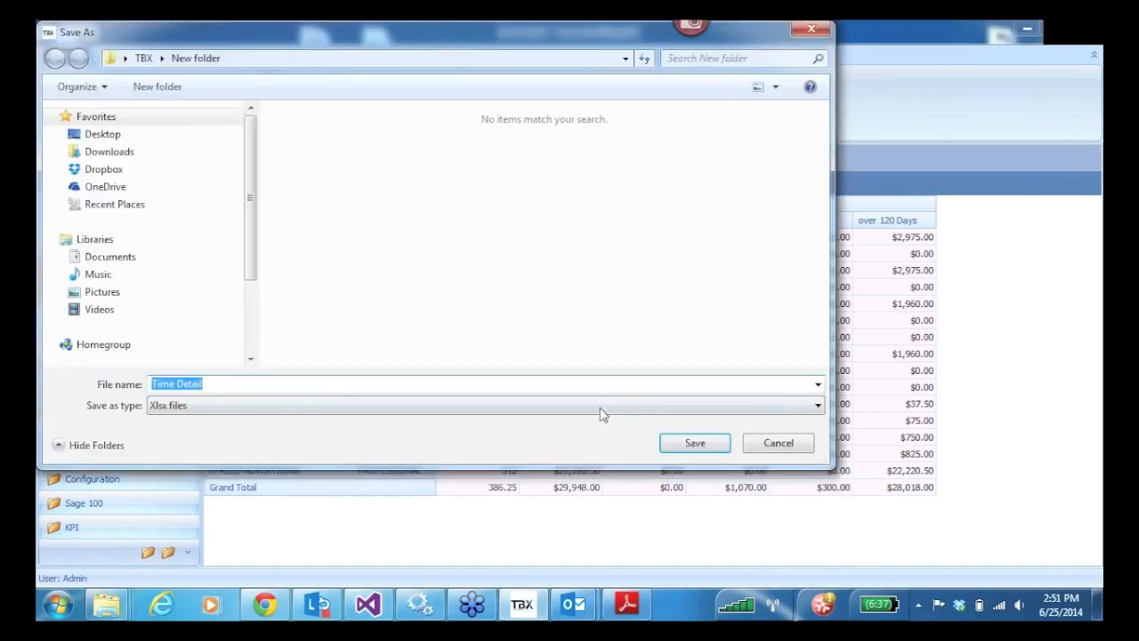
left_click(699, 444)
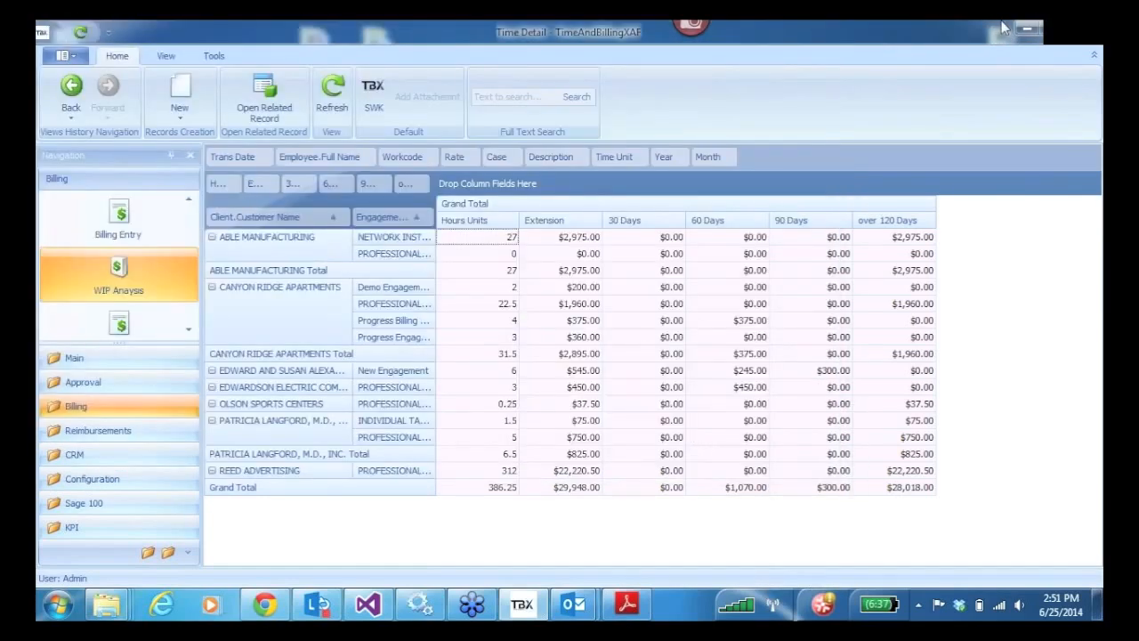
Open the Time Detail workbook from the desktop in Excel, review the exported pivot layout, and close it.
left_click(1028, 31)
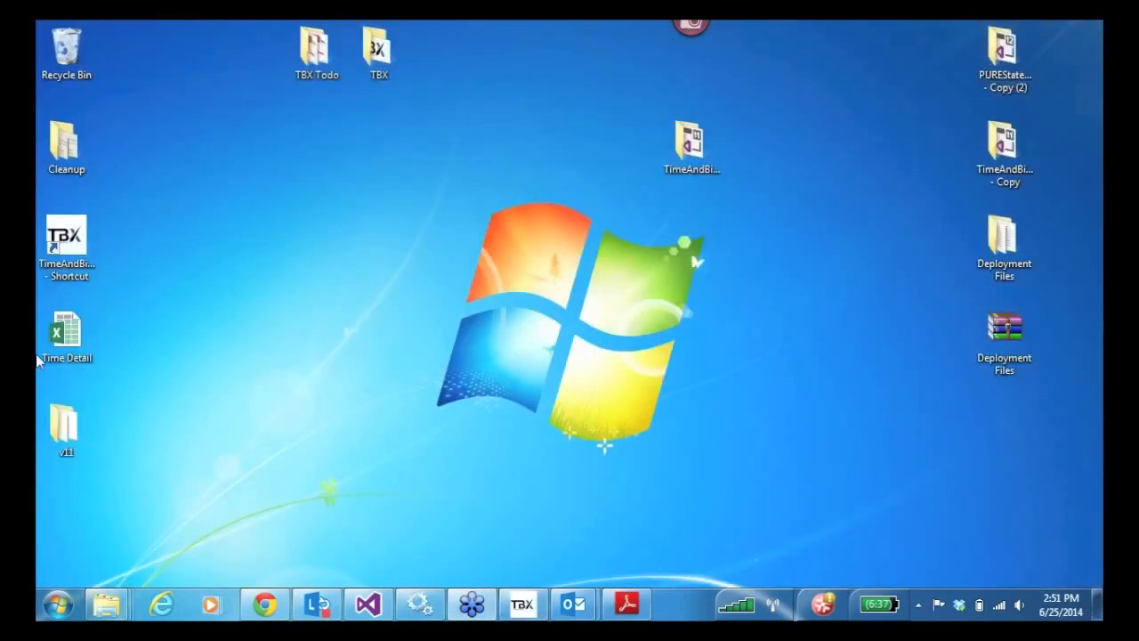
double_click(64, 334)
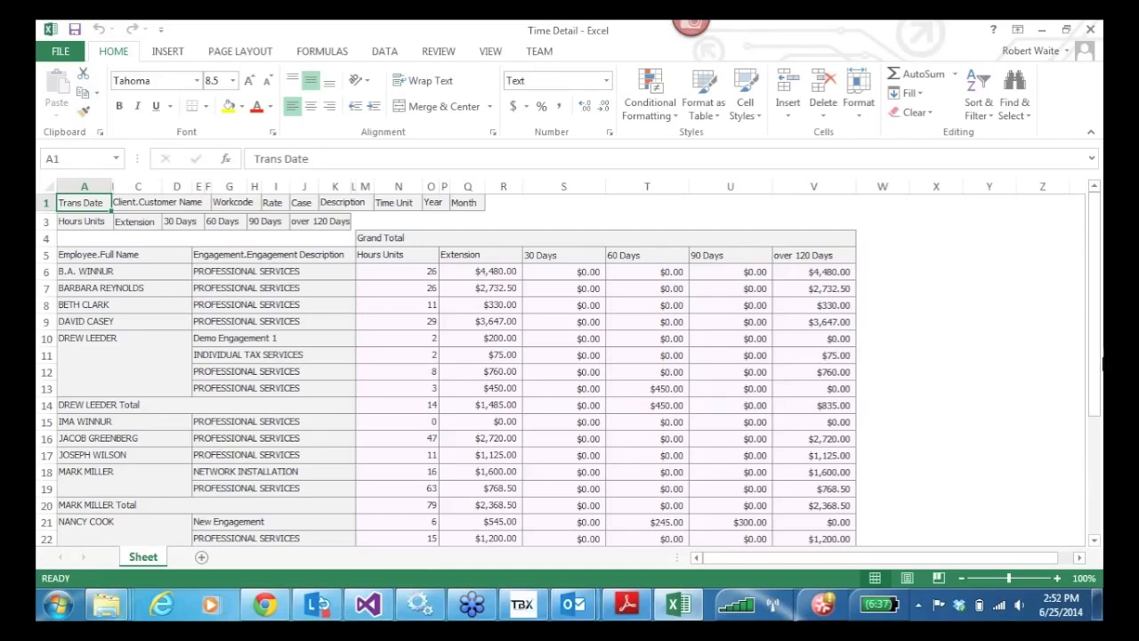
left_click_drag(1097, 402, 1098, 267)
left_click(1063, 153)
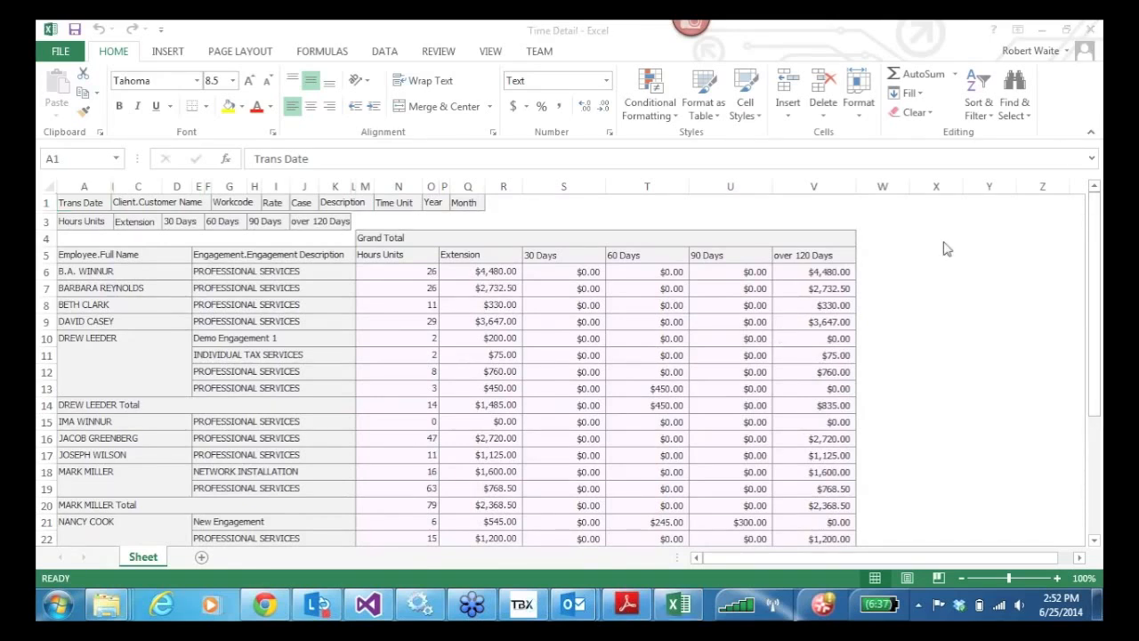
left_click(1092, 33)
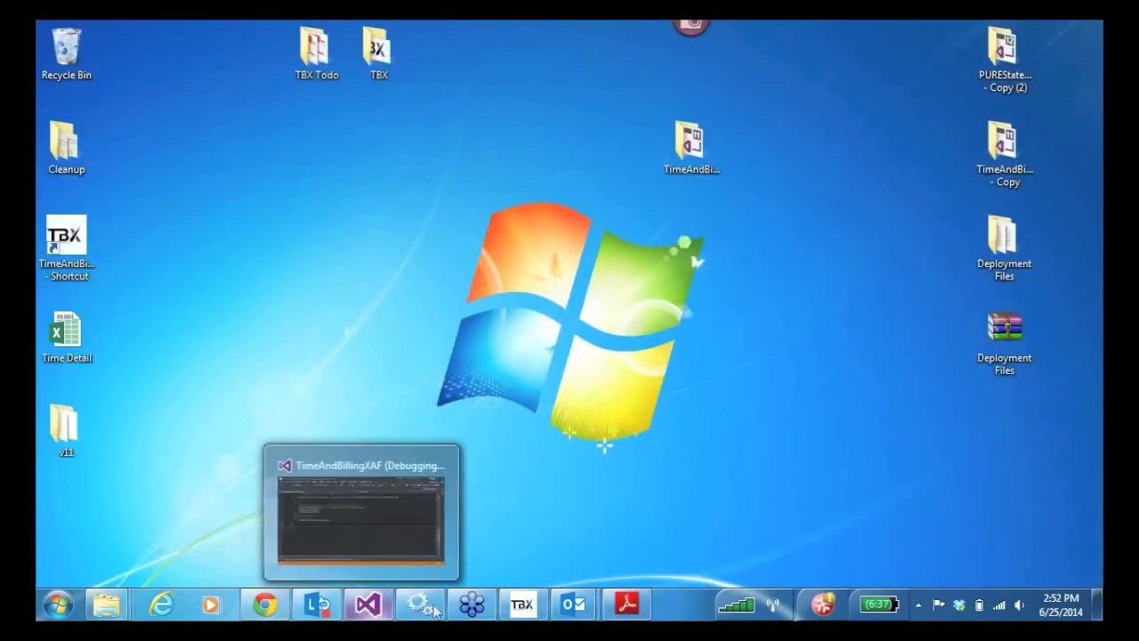
Switch back to TBX and open My Time Summary on the Home page of the Main area.
left_click(523, 609)
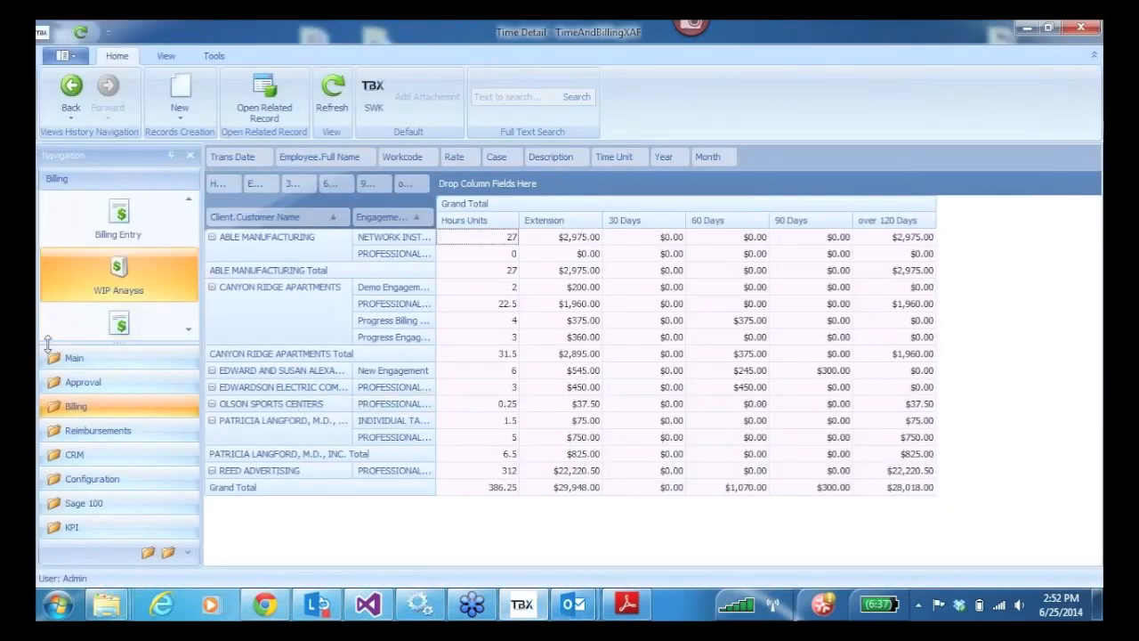
left_click(71, 357)
scroll(185, 205, "up", 2)
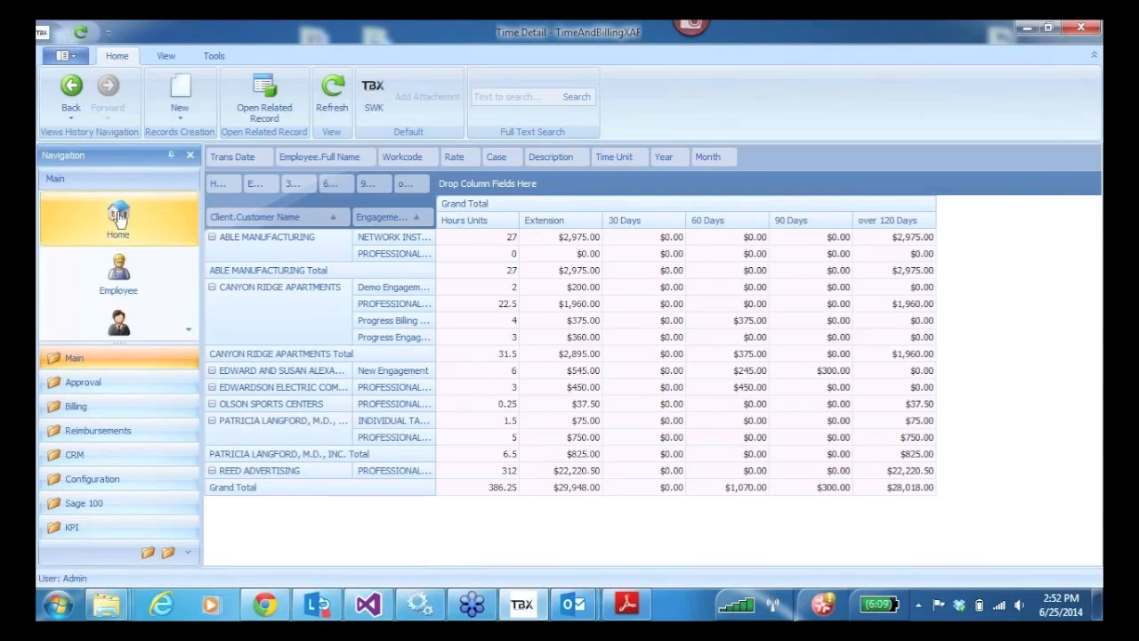
left_click(118, 218)
left_click(888, 189)
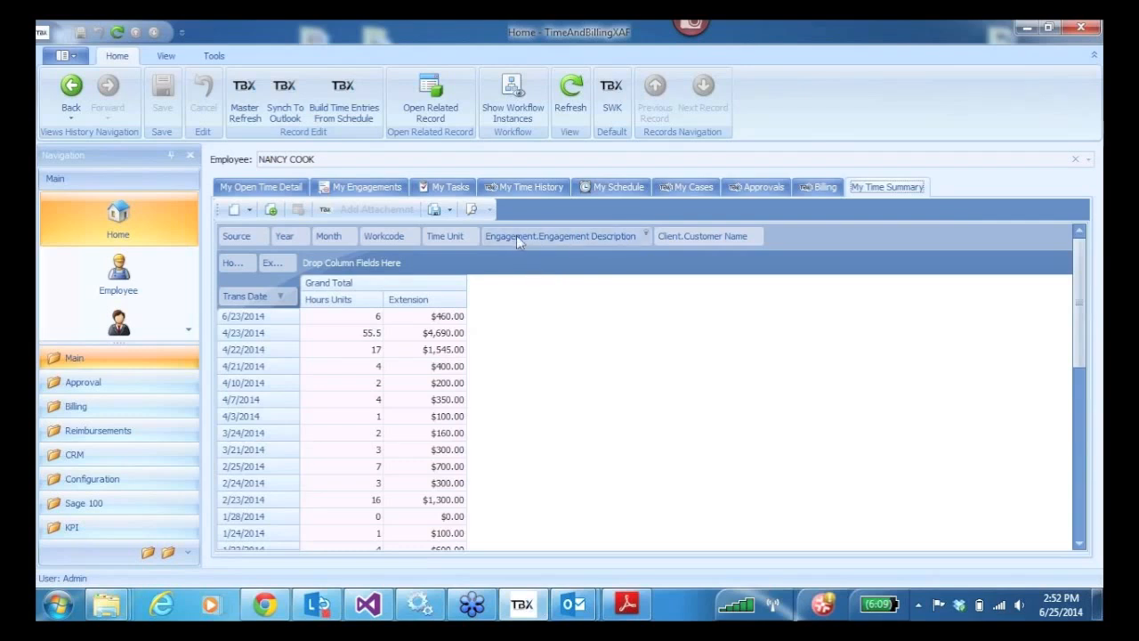
Try summarizing the time by client name instead of transaction date with a wider client column, and clear the settings.
left_click_drag(689, 230, 226, 301)
left_click_drag(326, 297, 437, 232)
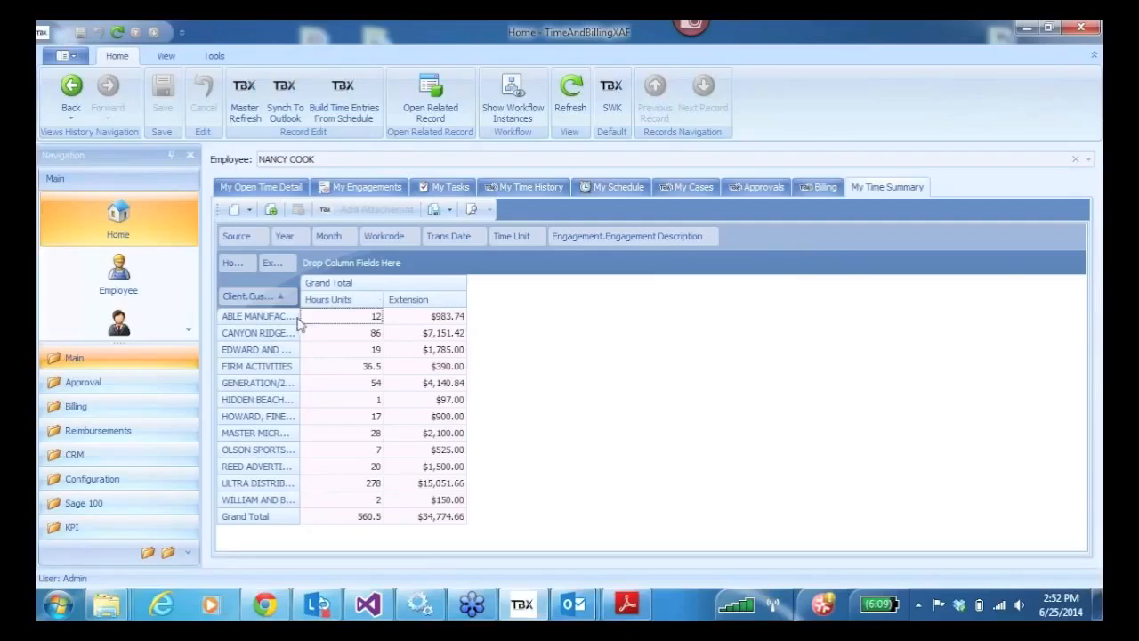
left_click_drag(300, 324, 409, 332)
right_click(800, 264)
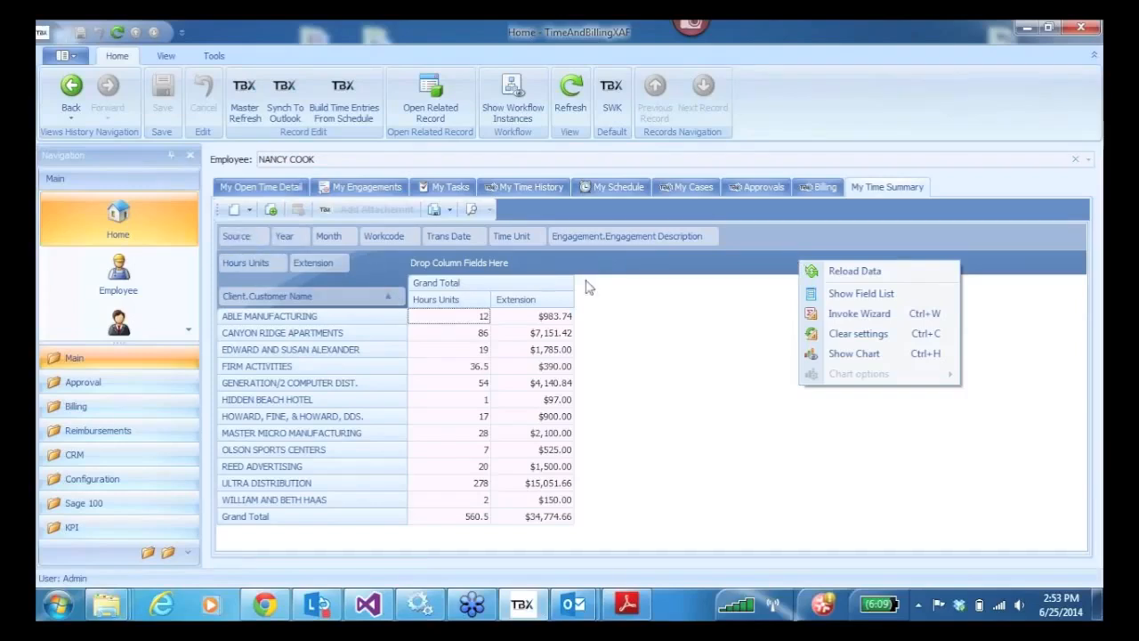
right_click(834, 235)
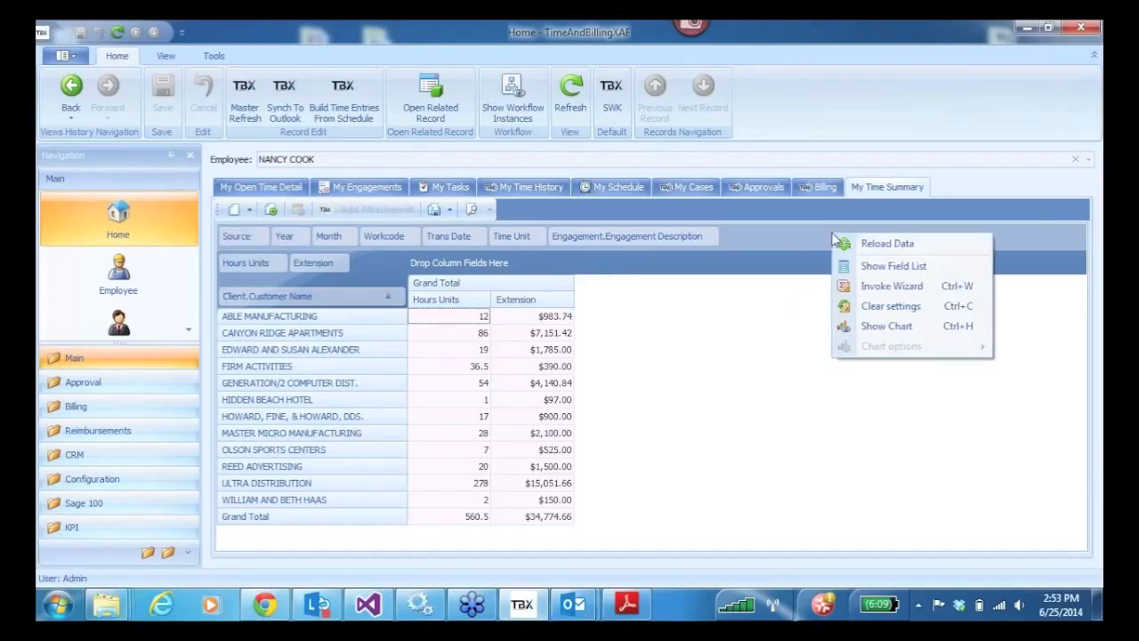
left_click(878, 307)
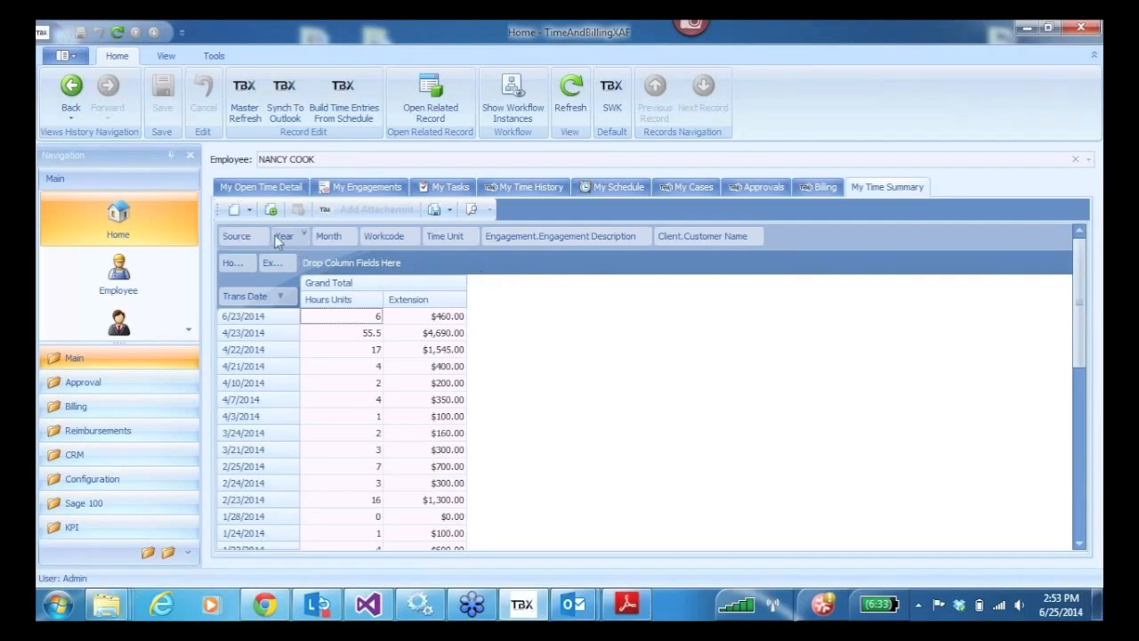
Show the PivotGrid field list for My Time Summary, look through the additional fields available, and close the list.
mouse_move(238, 241)
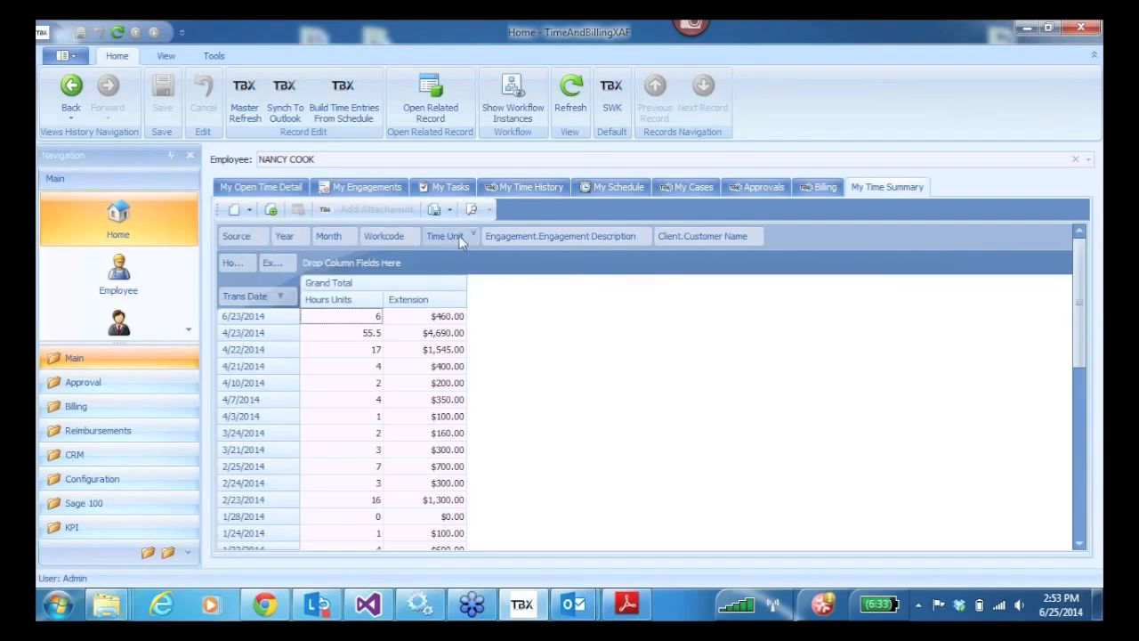
right_click(801, 234)
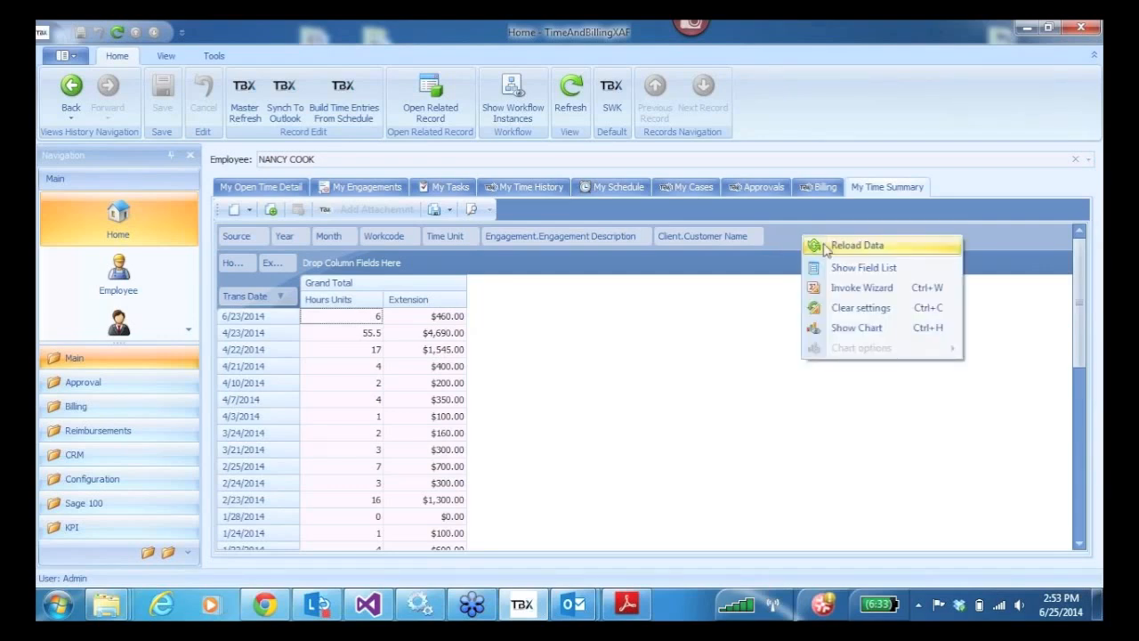
left_click(855, 268)
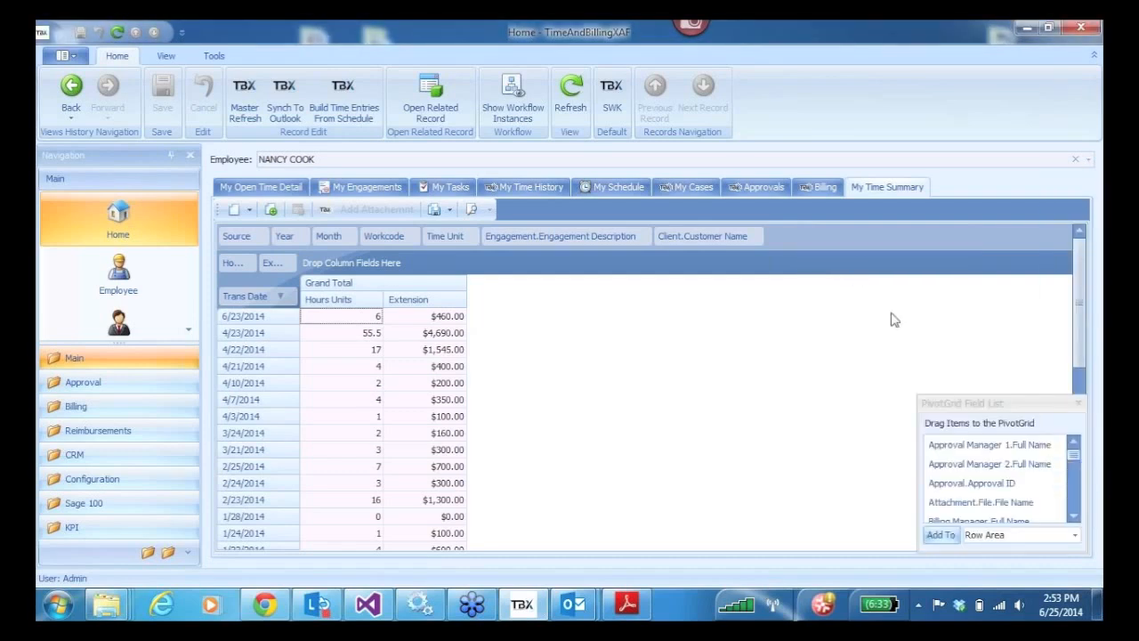
left_click_drag(941, 410, 801, 201)
mouse_move(934, 249)
left_mouse_down()
mouse_move(932, 301)
mouse_move(935, 245)
left_mouse_up()
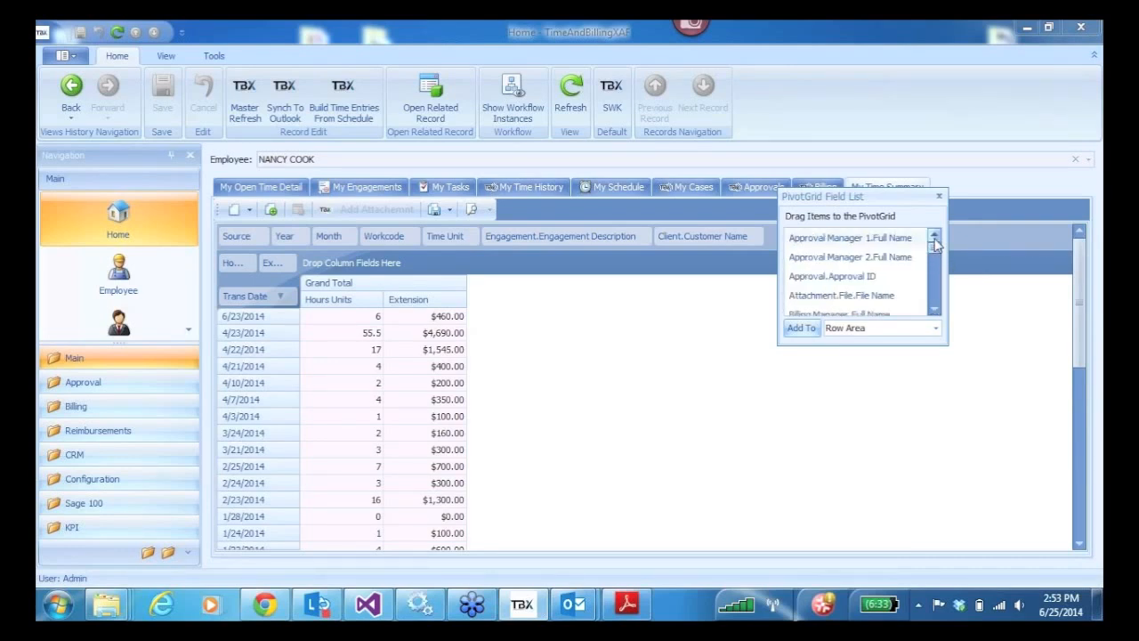
left_click(939, 196)
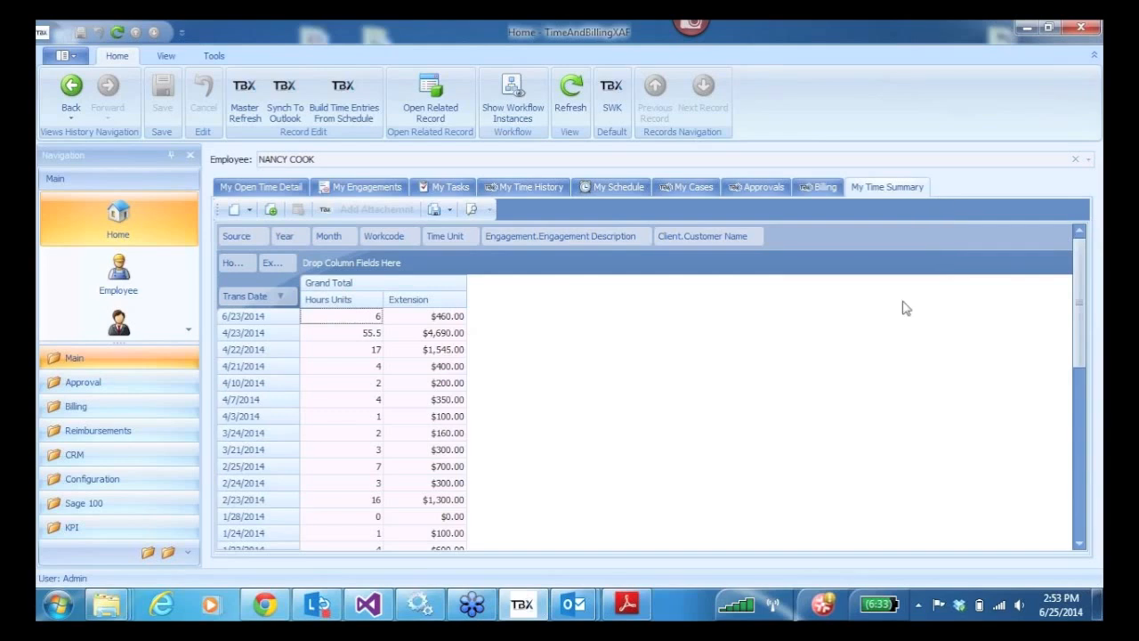
Invoke the PivotGrid designer wizard for My Time Summary, review its field settings, and close it.
right_click(815, 240)
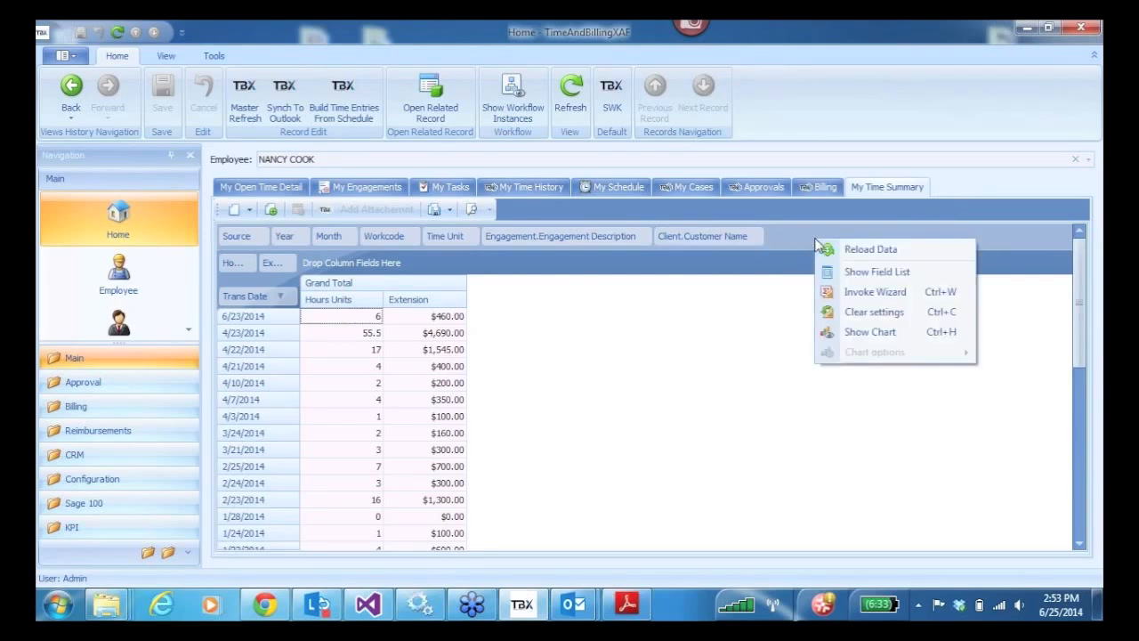
left_click(861, 295)
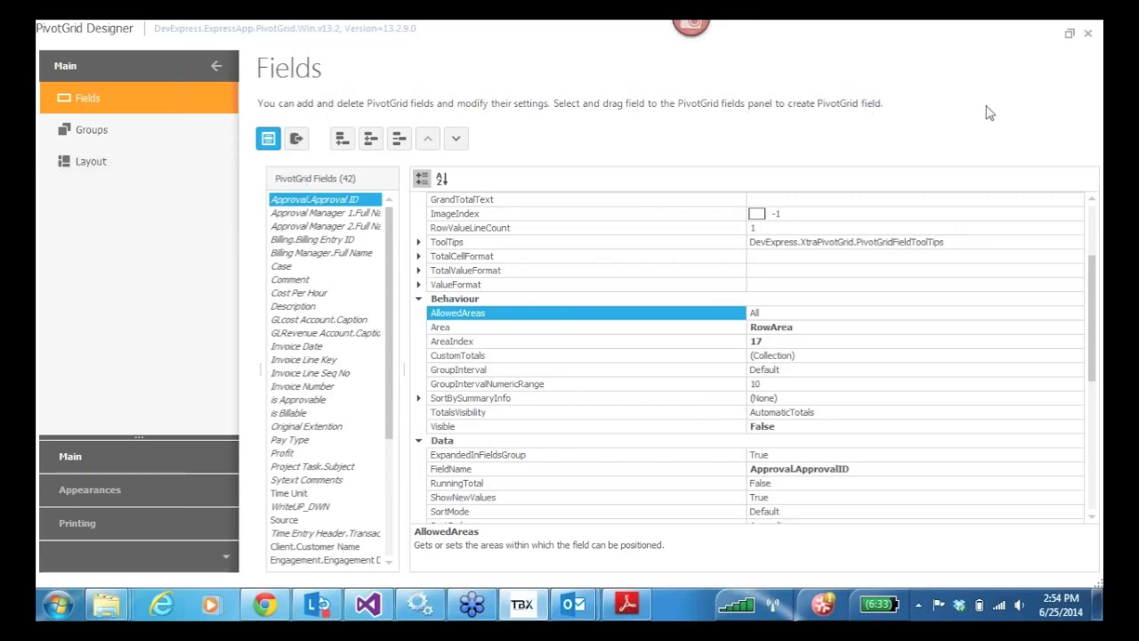
left_click(1089, 36)
Show the PivotGrid field list again, browse the fields that can be added, and close the list.
right_click(832, 235)
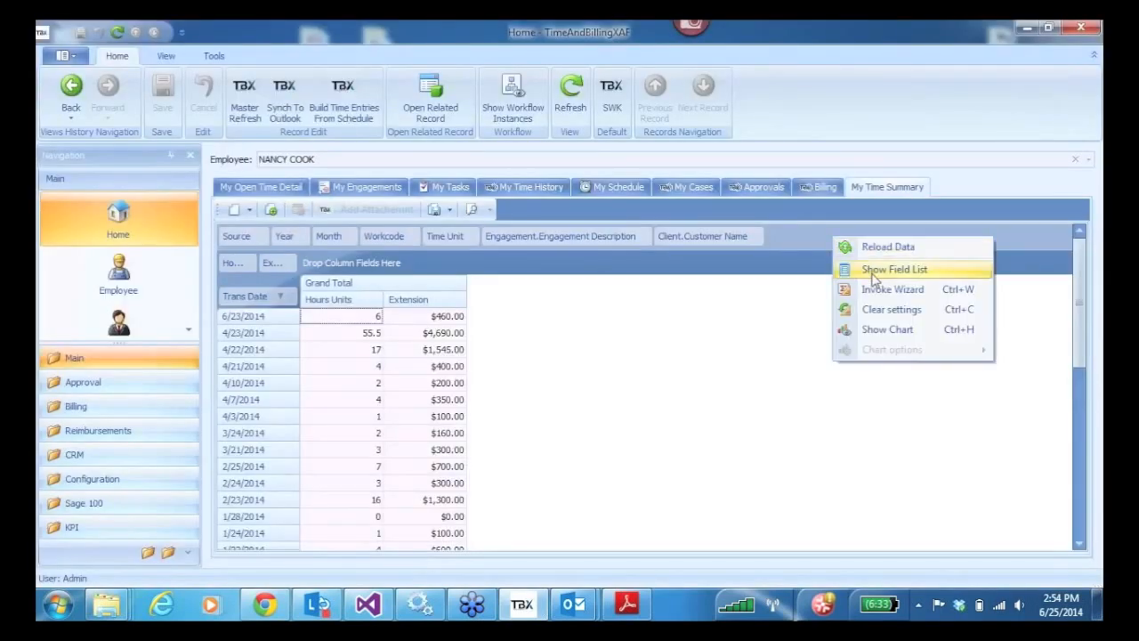
left_click(872, 271)
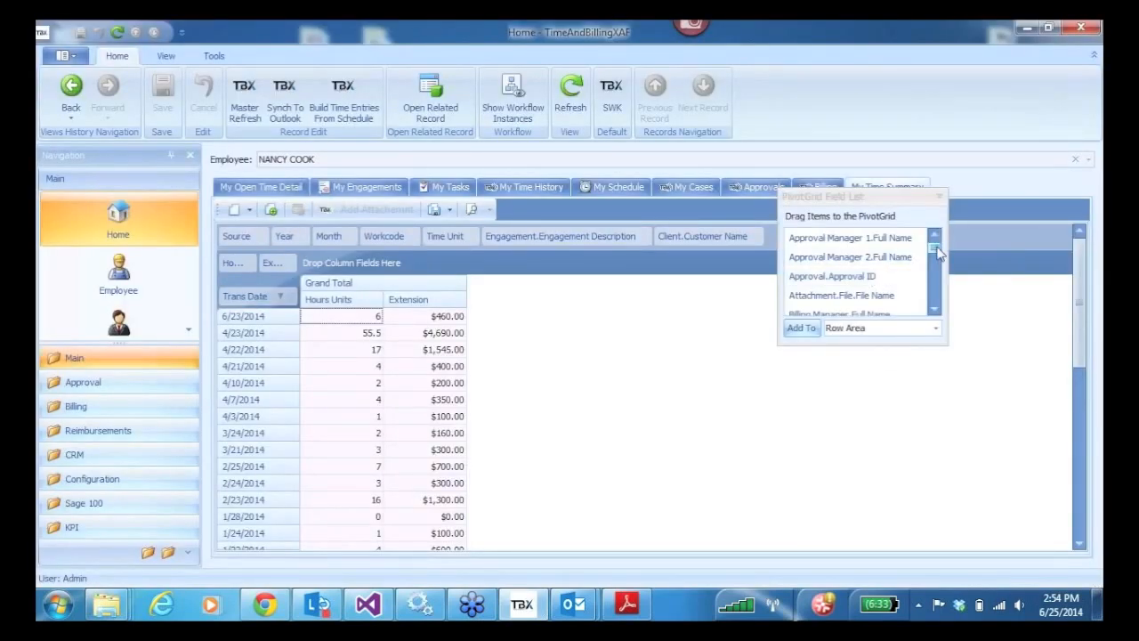
left_click_drag(937, 248, 941, 225)
left_click(938, 195)
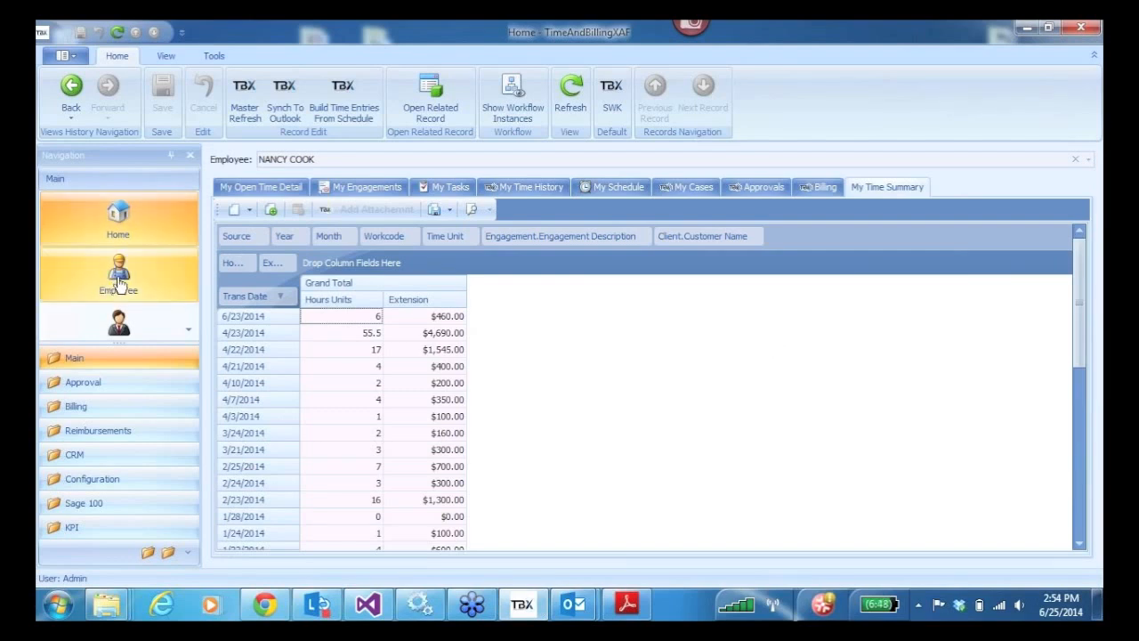
Show the chart below the My Time Summary pivot and enlarge the chart area to about half the view.
right_click(599, 407)
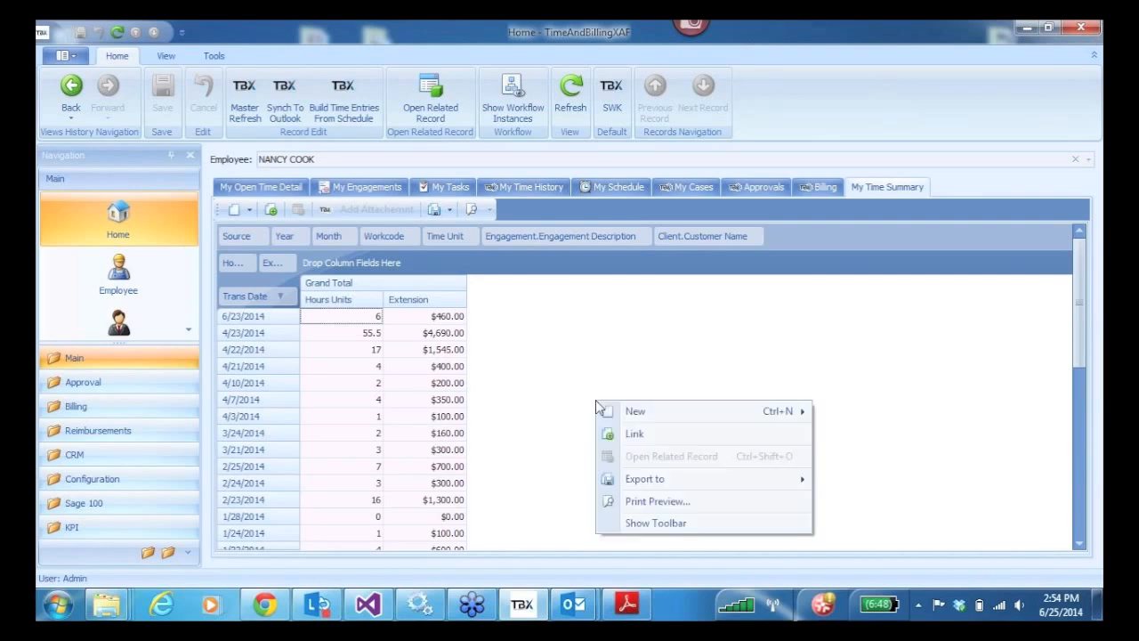
right_click(825, 237)
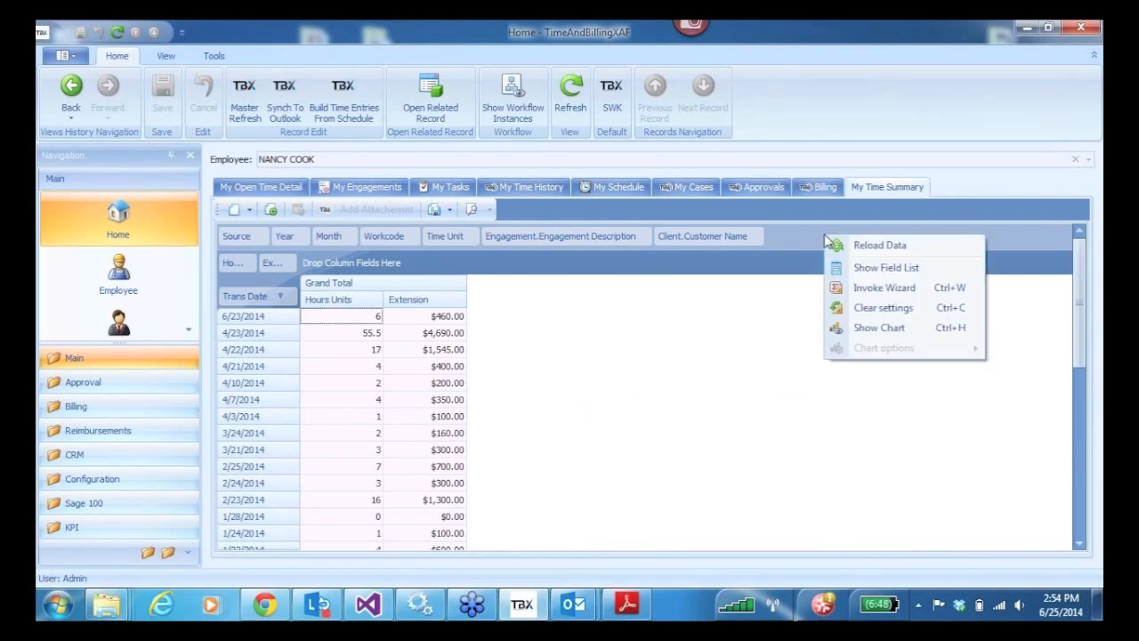
left_click(866, 329)
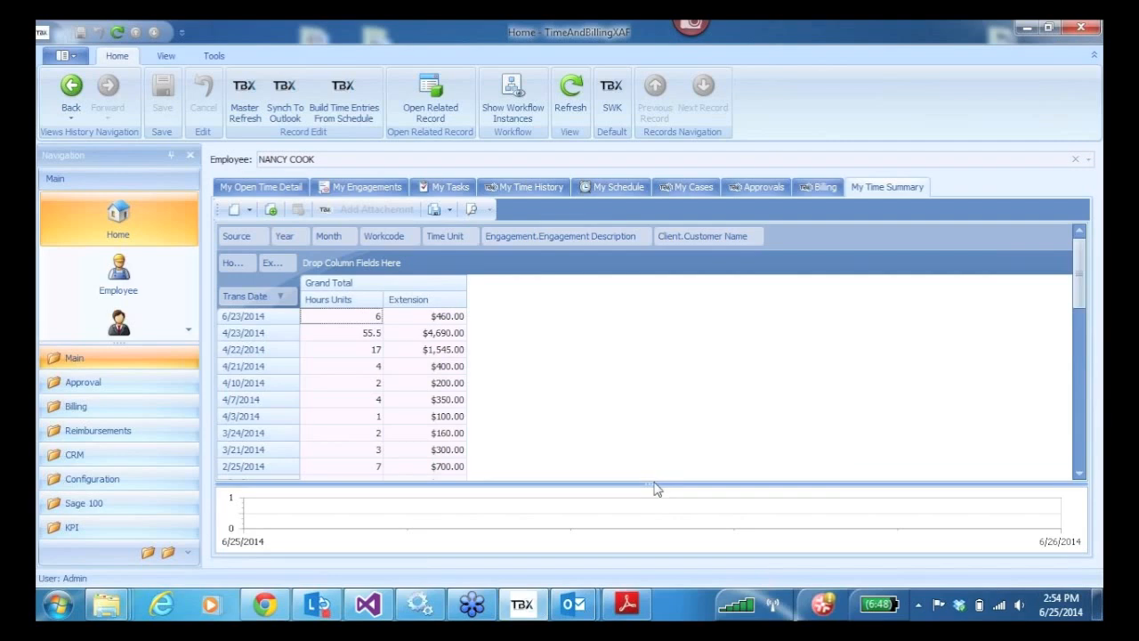
left_click_drag(655, 485, 658, 382)
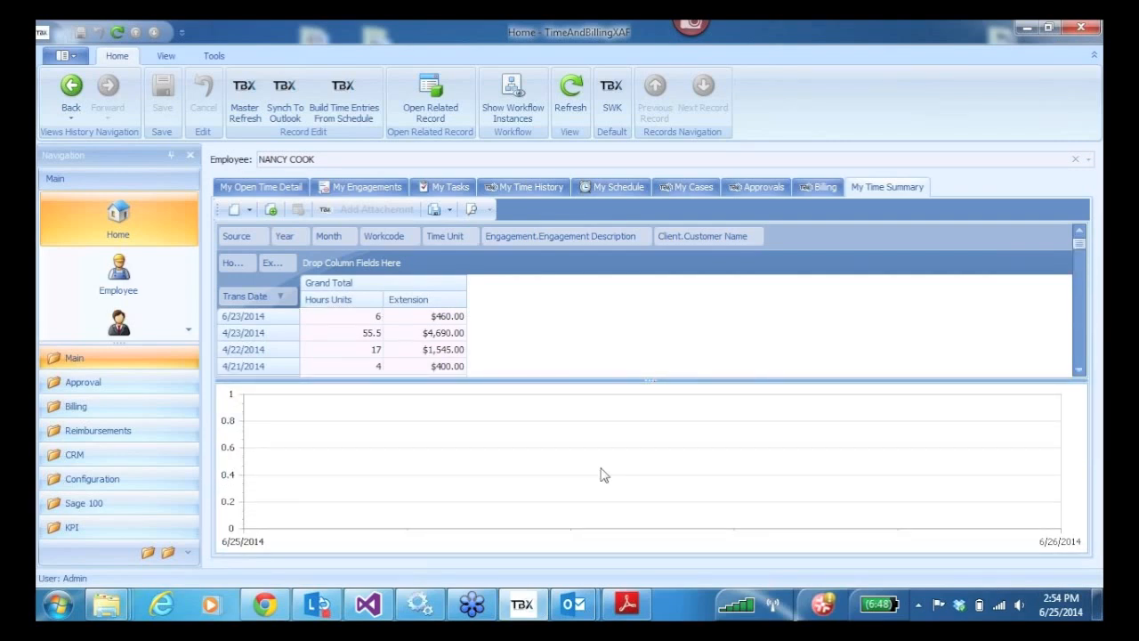
Select the Extension cells for 6/23/2014 through 4/22/2014 and include row totals and row grand totals in the chart.
left_click_drag(429, 317, 433, 356)
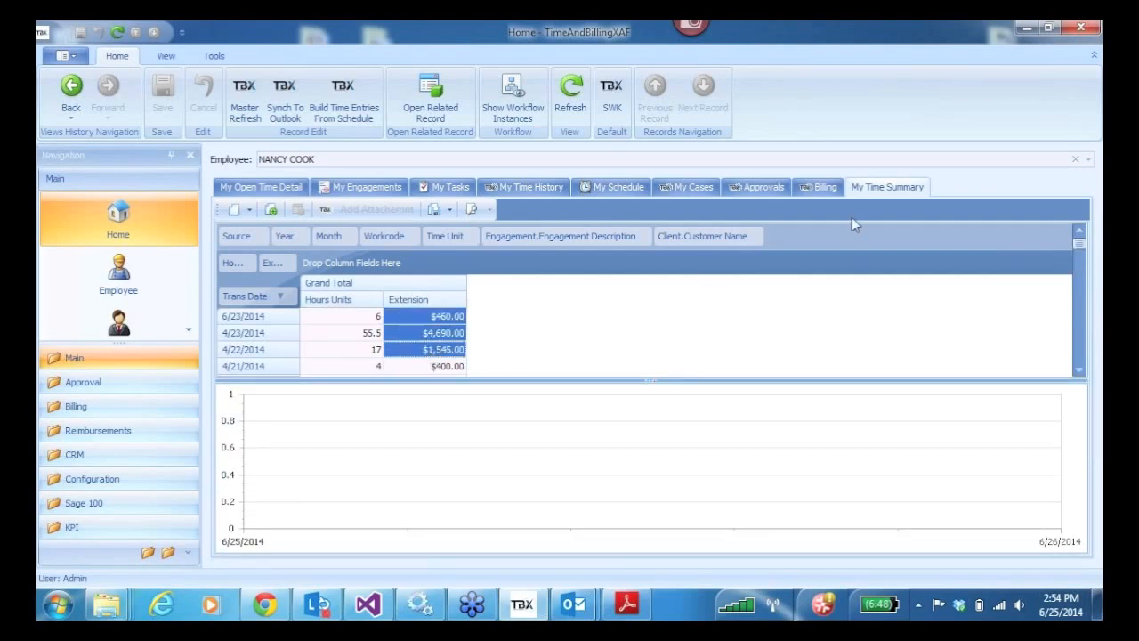
right_click(842, 243)
mouse_move(945, 360)
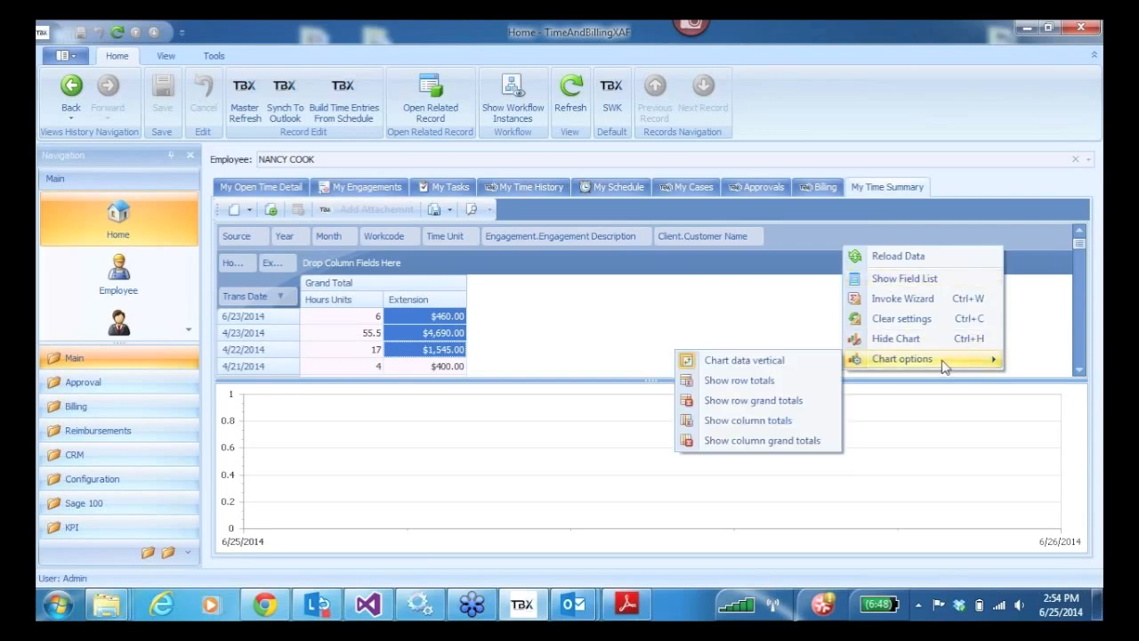
left_click(757, 380)
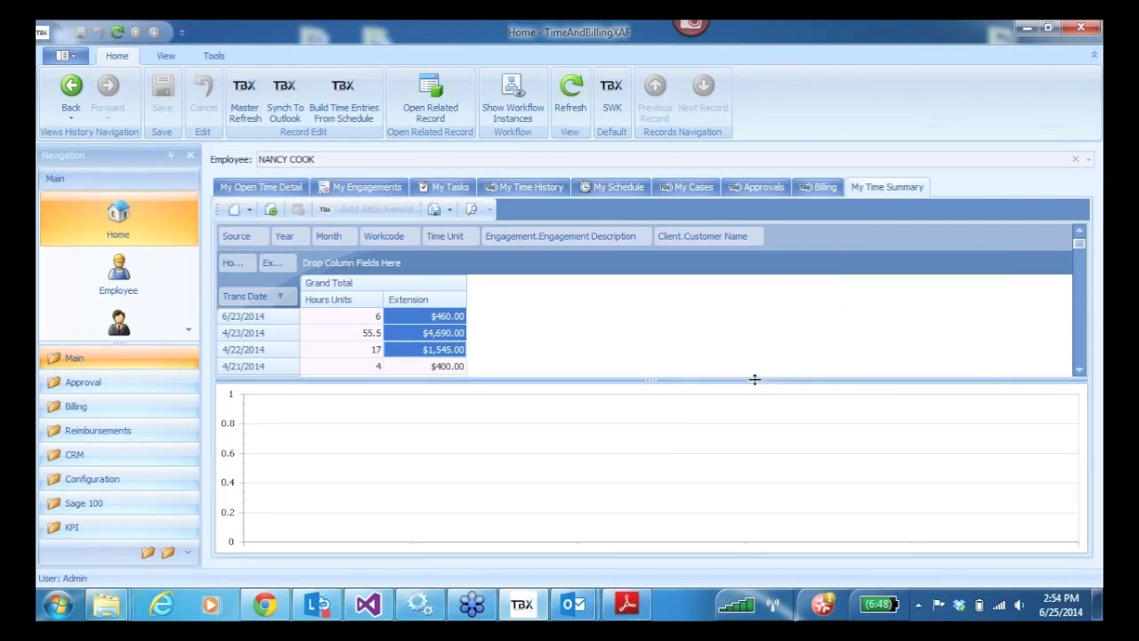
right_click(830, 246)
mouse_move(909, 352)
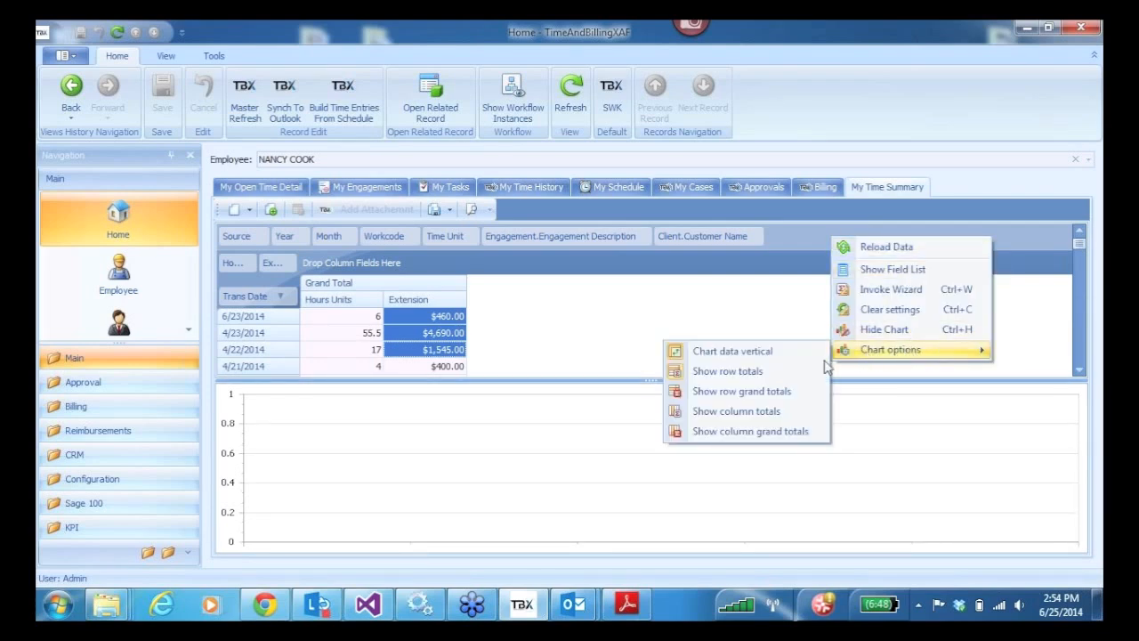
left_click(744, 391)
Include column totals and column grand totals in the chart, and extend the charted Extension selection through 3/24/2014.
right_click(848, 244)
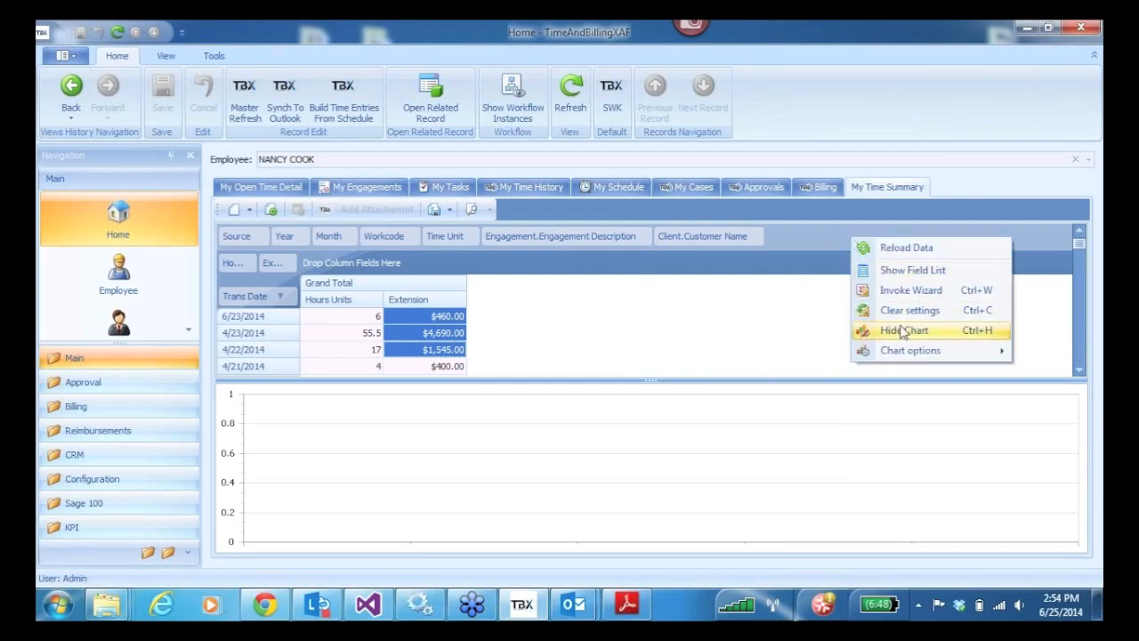
mouse_move(908, 351)
left_click(763, 413)
right_click(848, 234)
mouse_move(890, 352)
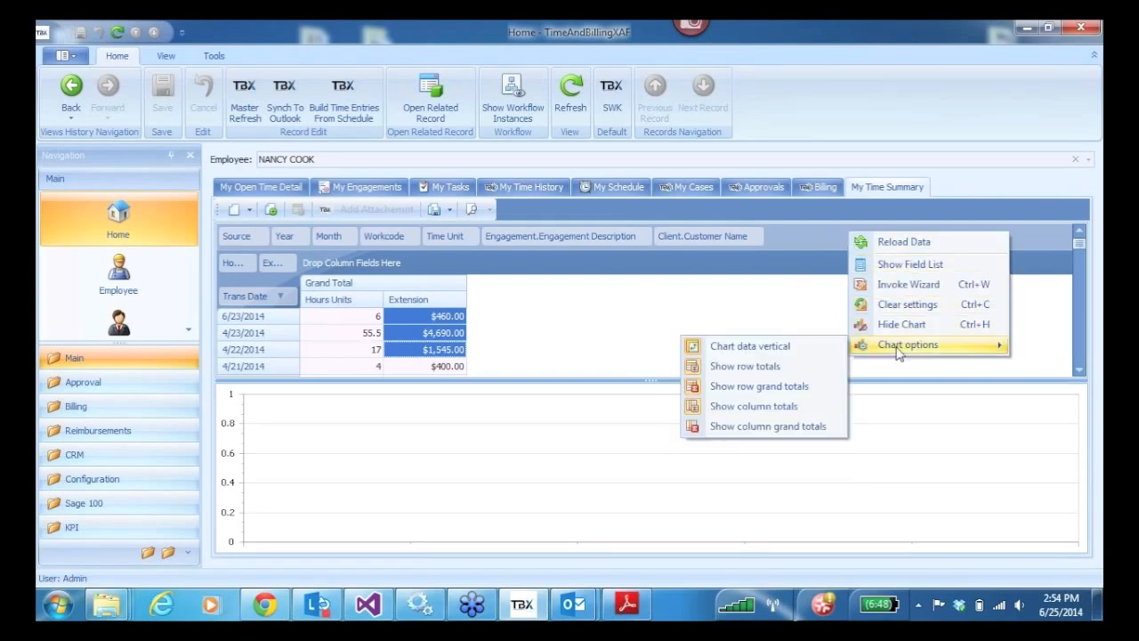
left_click(757, 425)
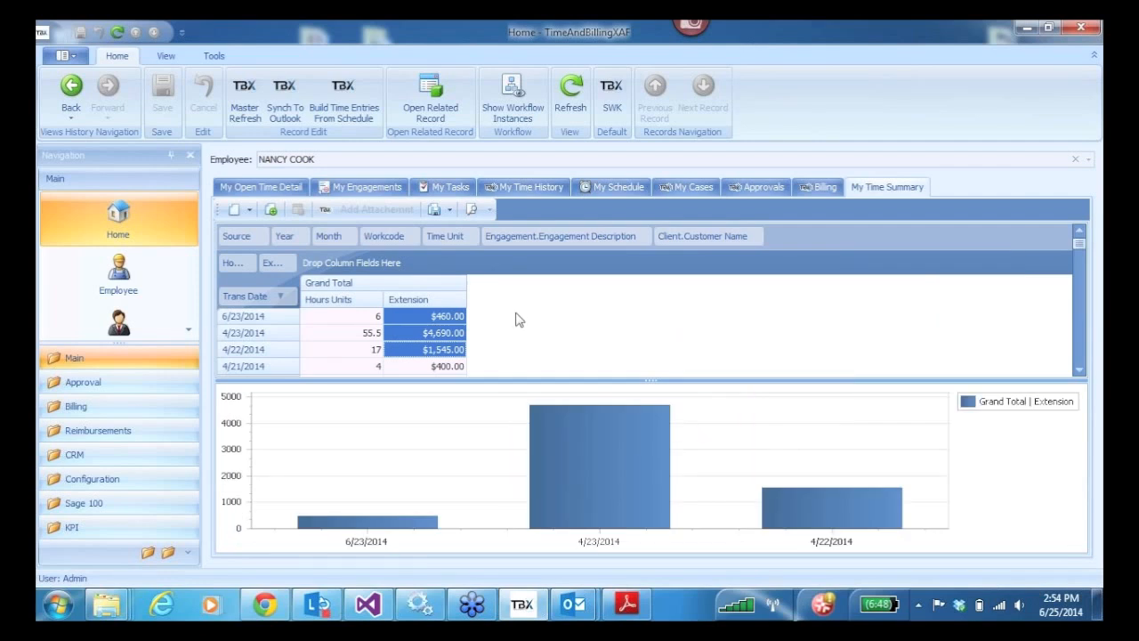
left_click_drag(436, 316, 415, 396)
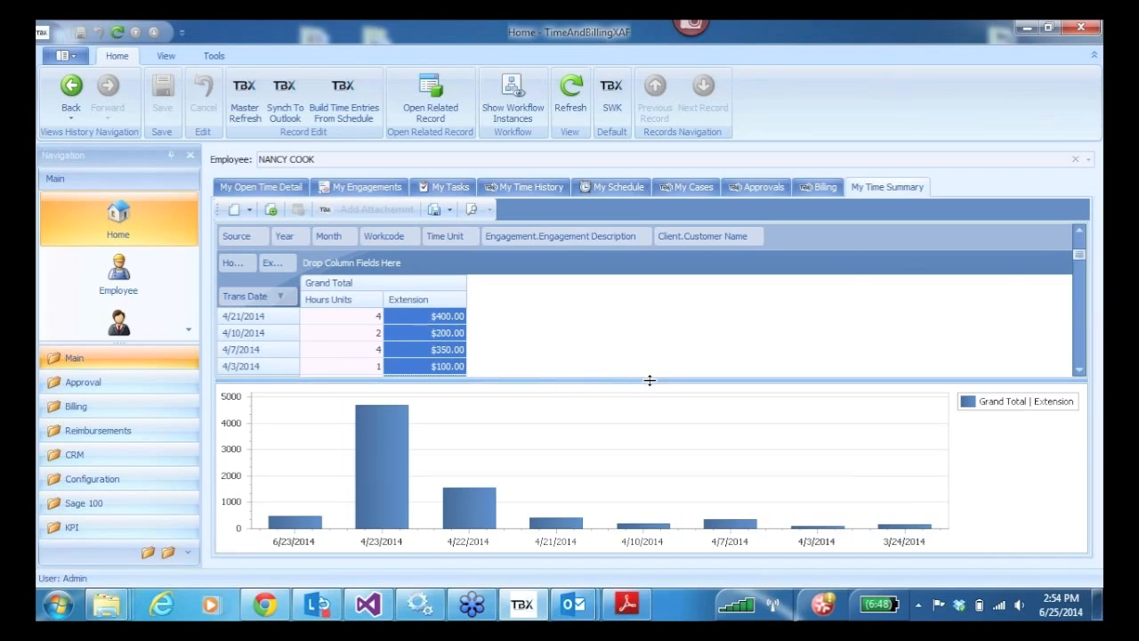
Invoke the Chart Wizard, browse all available chart types from Bar to Gantt, and close the wizard.
right_click(988, 488)
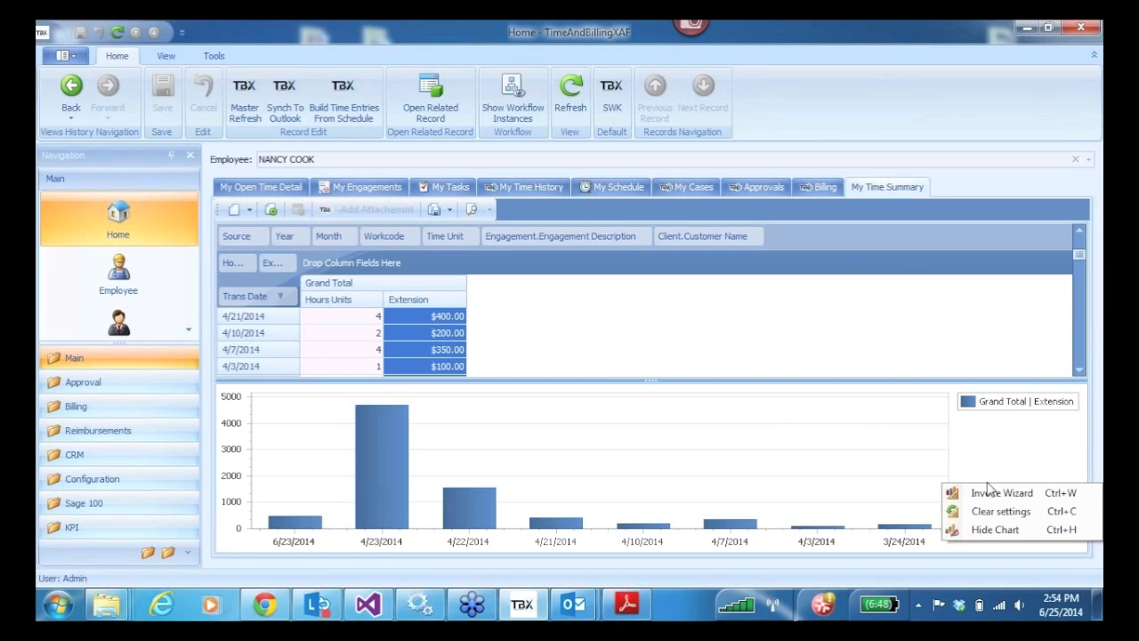
left_click(1000, 493)
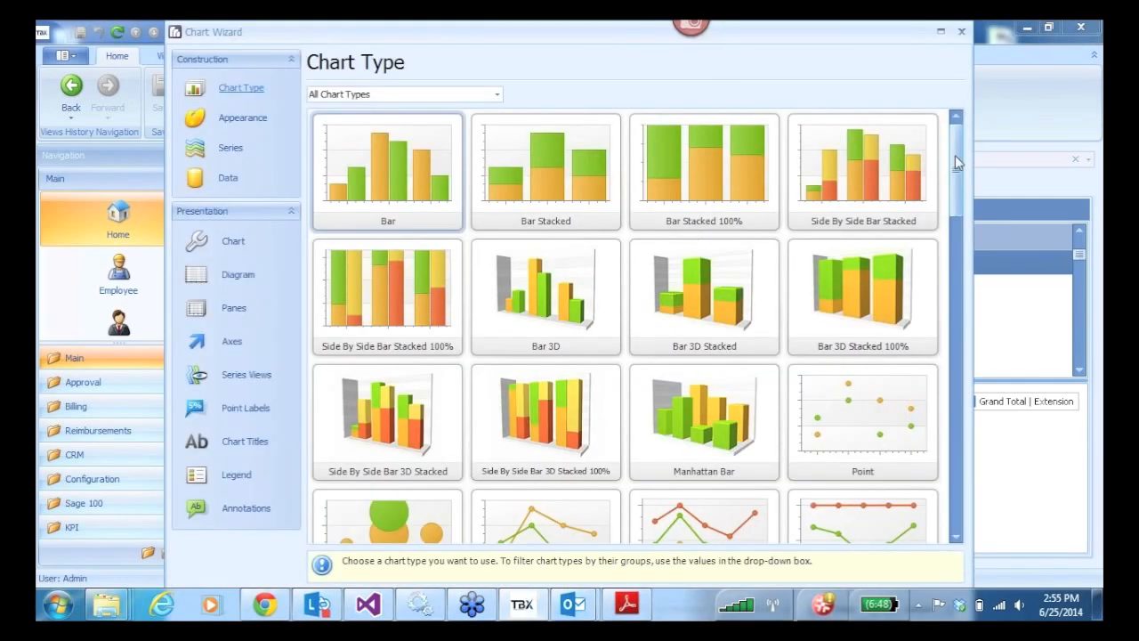
left_click_drag(955, 161, 952, 512)
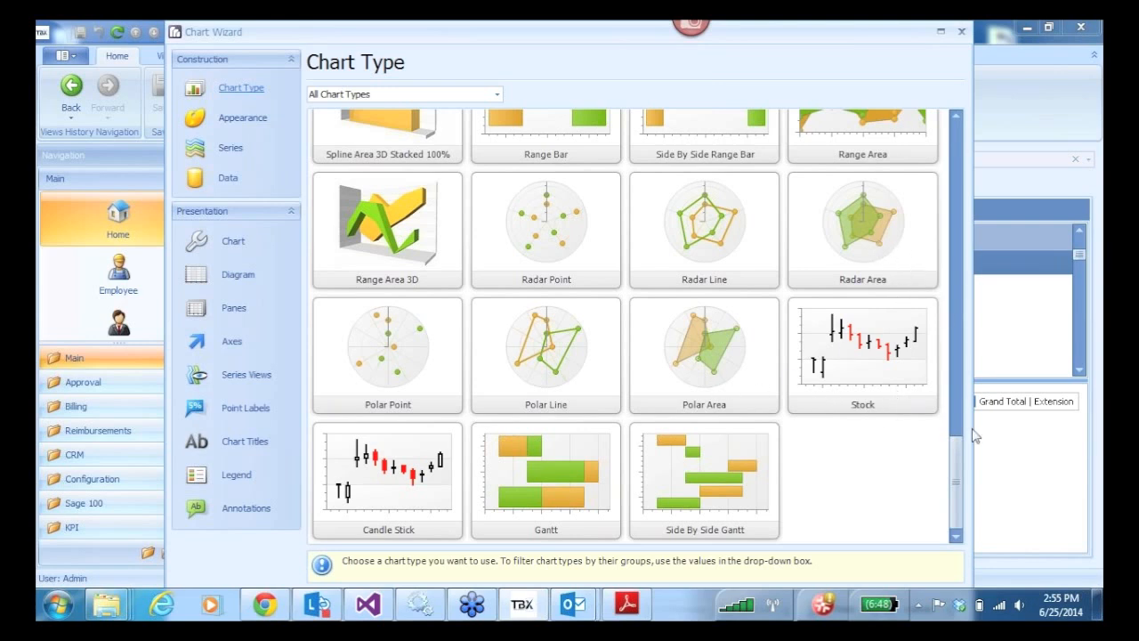
left_click_drag(964, 476, 983, 148)
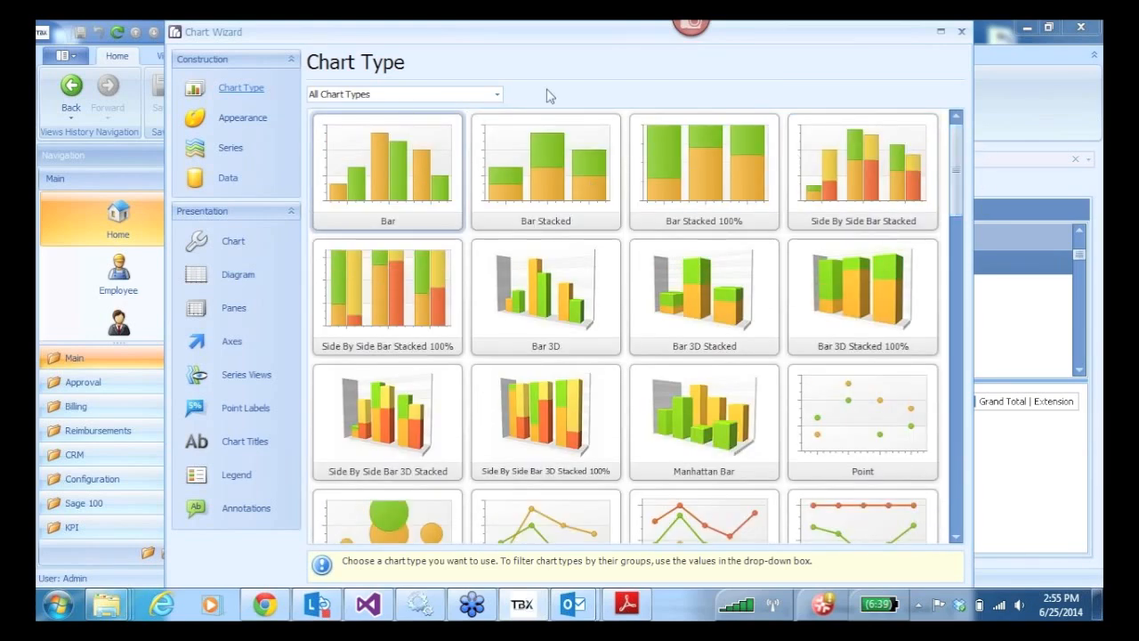
left_click(963, 35)
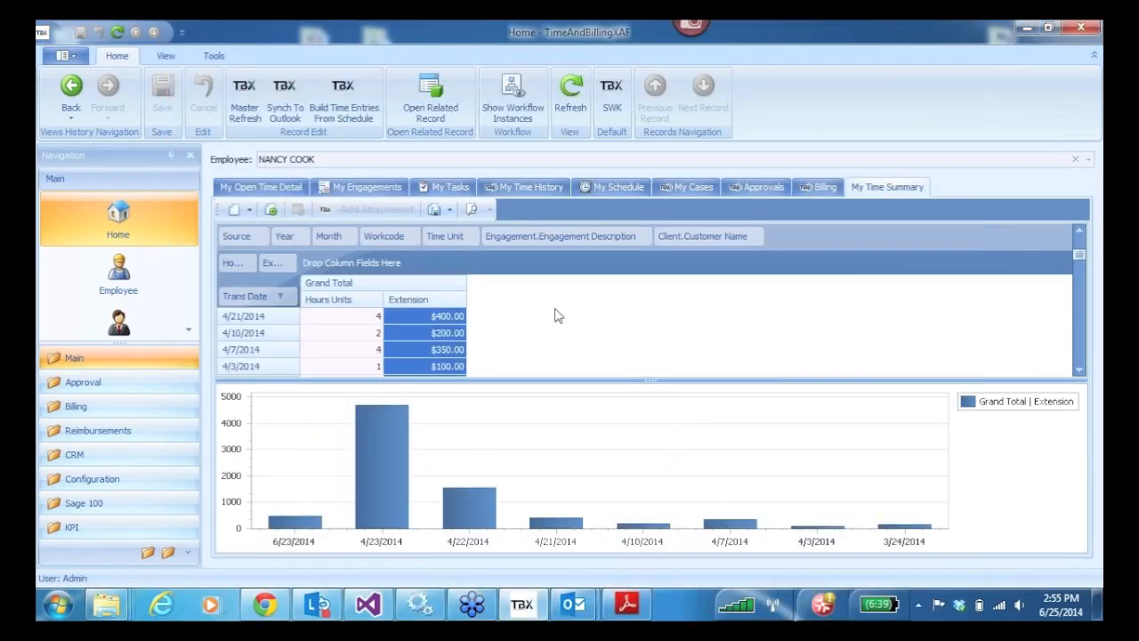
Display the tools for creating a dashboard and editing the model.
left_click(213, 59)
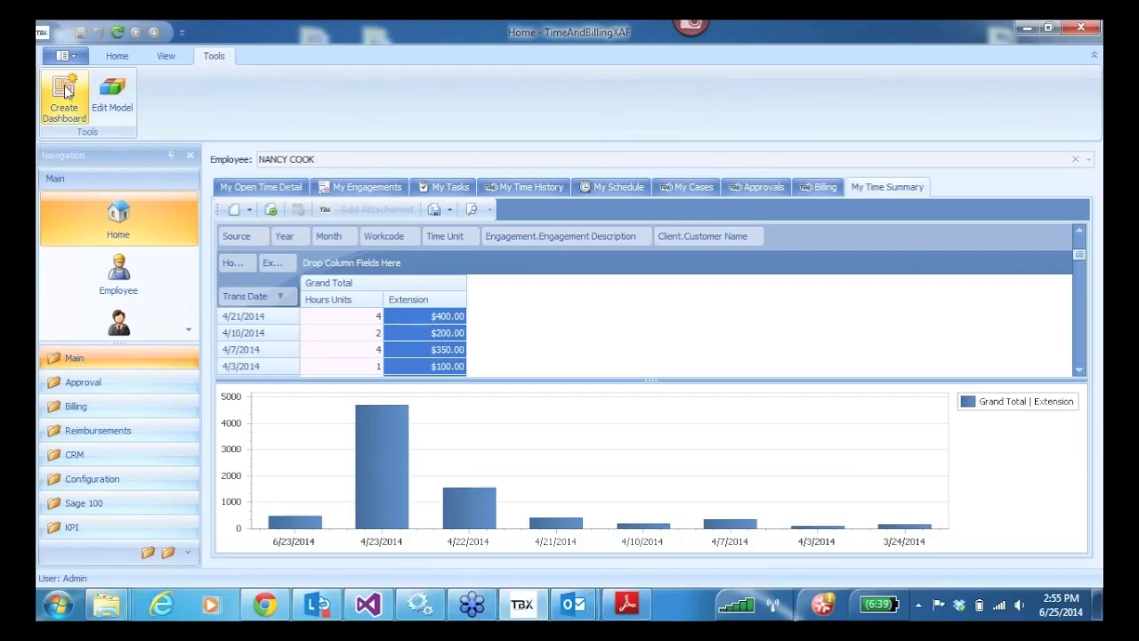
Switch to the TBX_062514.pptx presentation in PowerPoint and start the slide show from slide 8, SWK Enhancements.
mouse_move(471, 401)
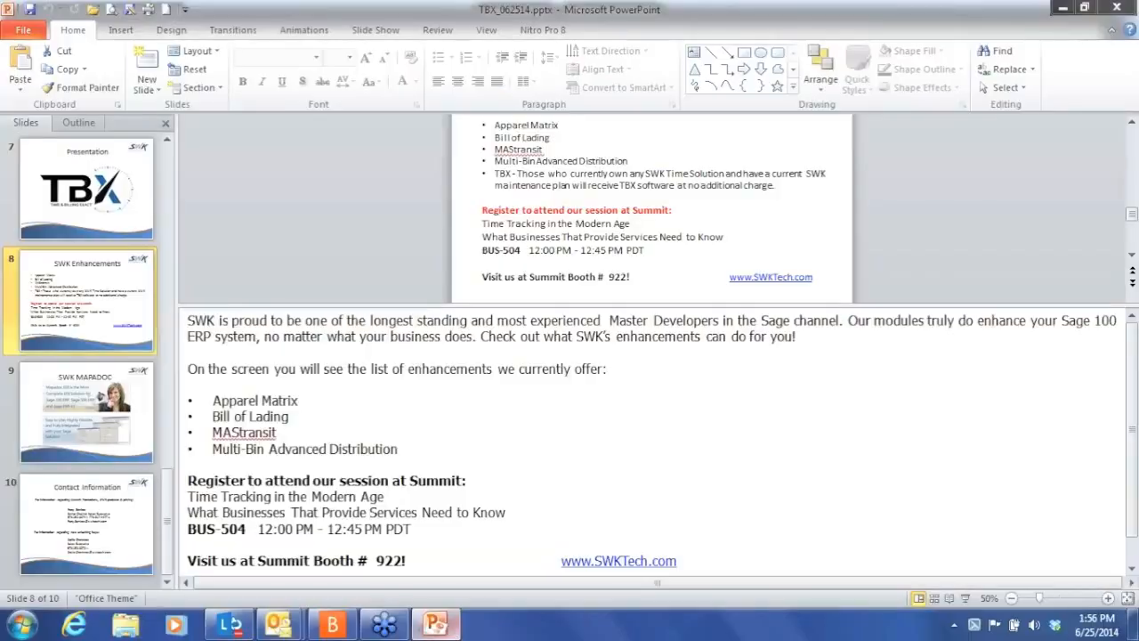
left_click(965, 598)
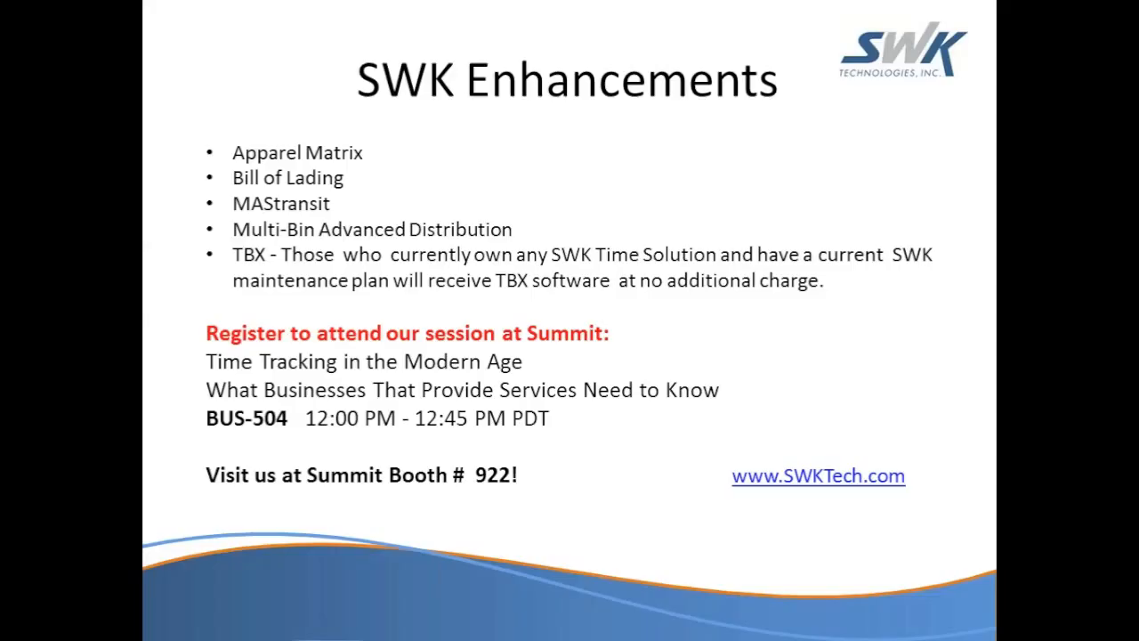